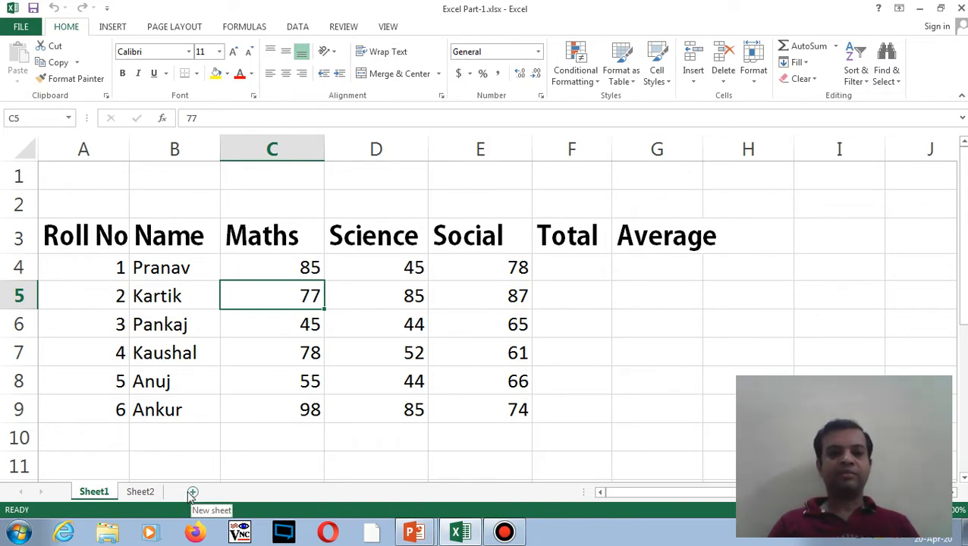
# - Bring up the Save As dialog in the Study Material folder, showing Excel Part-1.xlsx
pyautogui.click(216, 324)
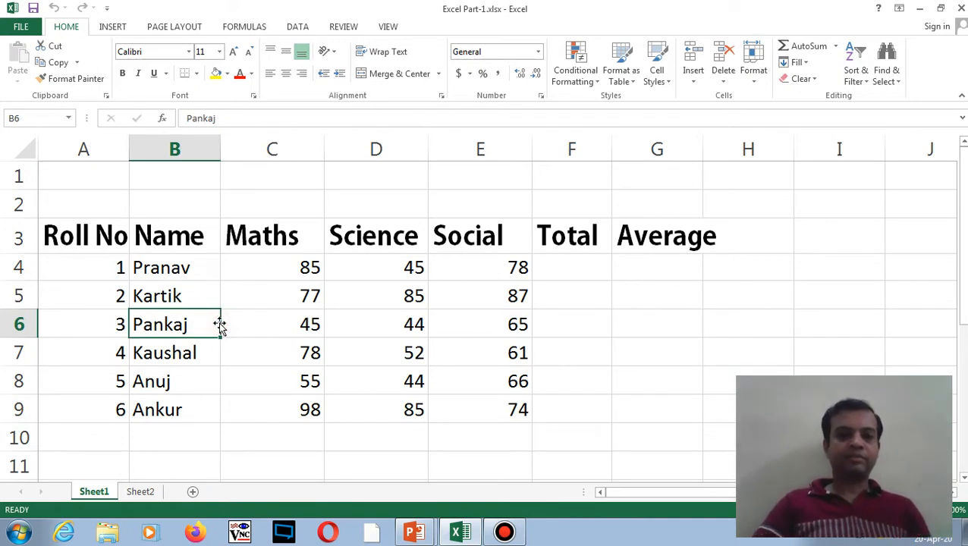
pyautogui.click(33, 27)
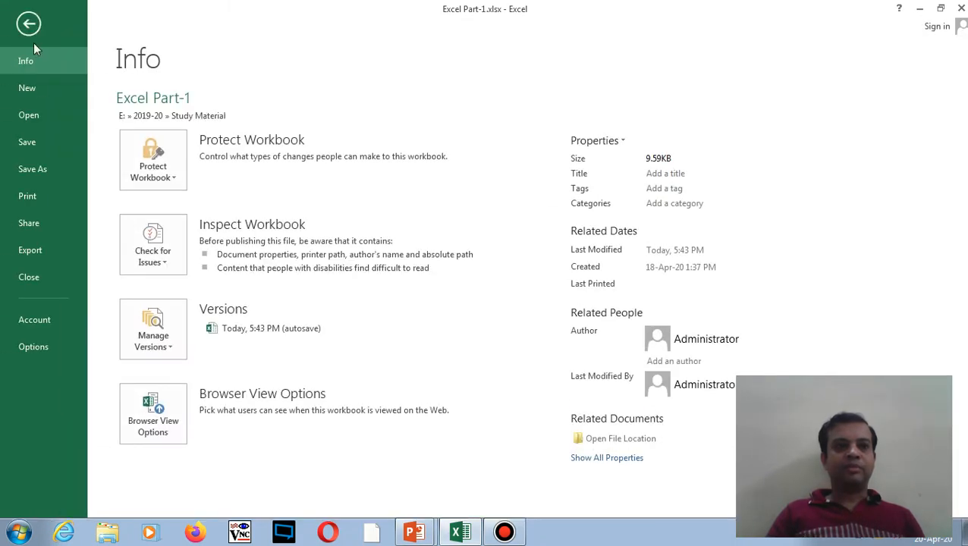
pyautogui.click(45, 167)
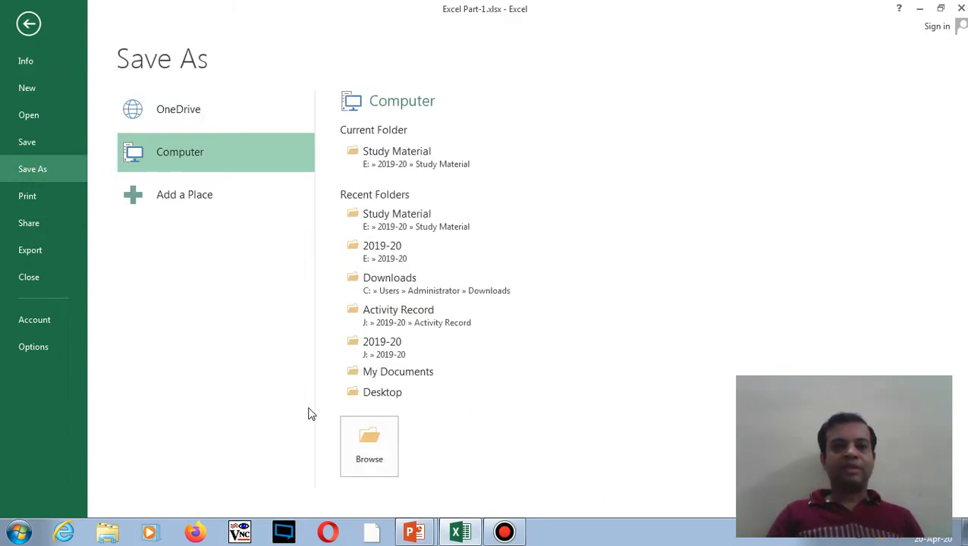
pyautogui.click(369, 441)
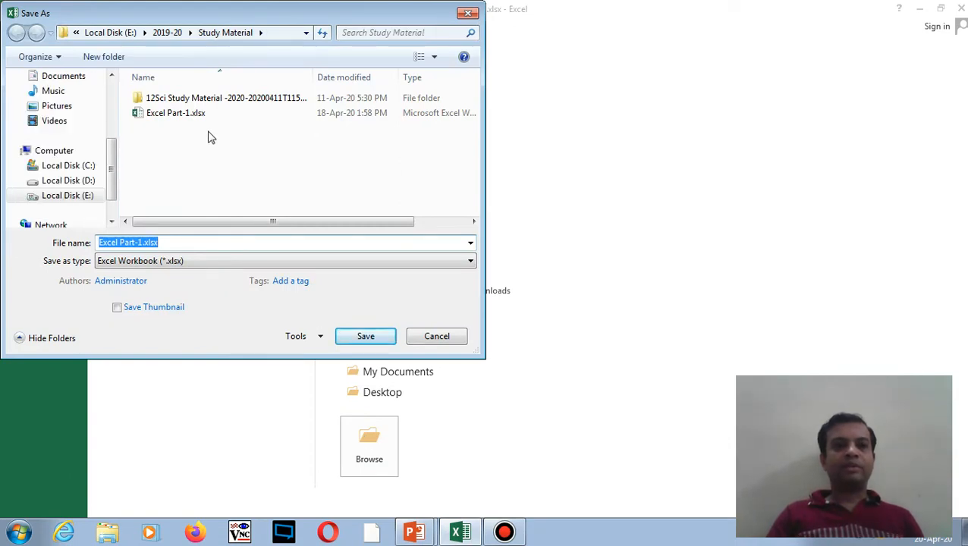
# - Switch the save location to the Desktop
pyautogui.click(307, 33)
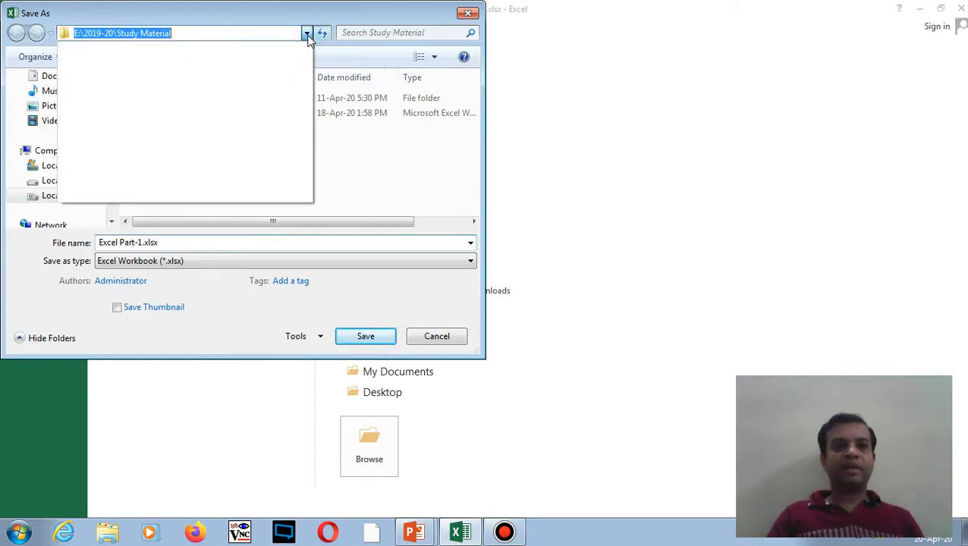
pyautogui.click(306, 33)
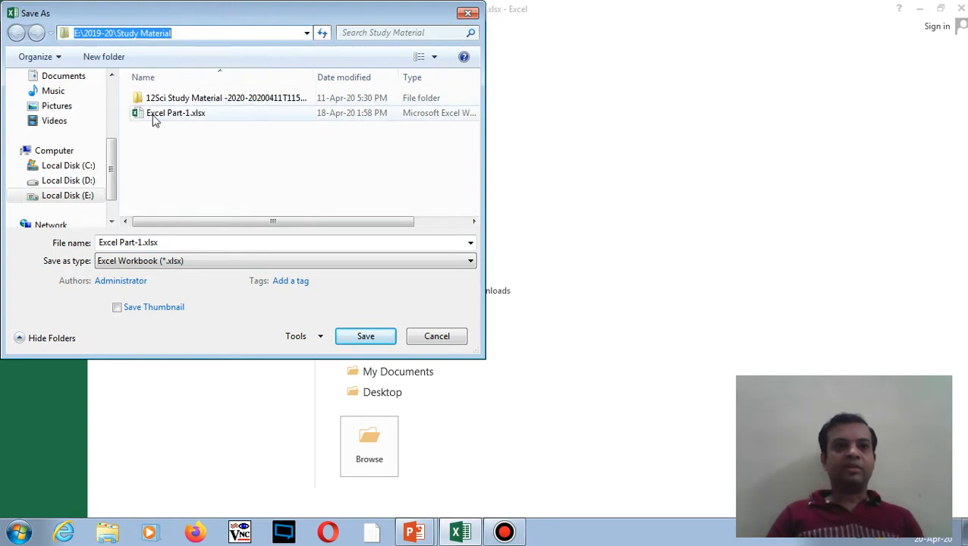
pyautogui.moveTo(114, 160); pyautogui.dragTo(110, 110)
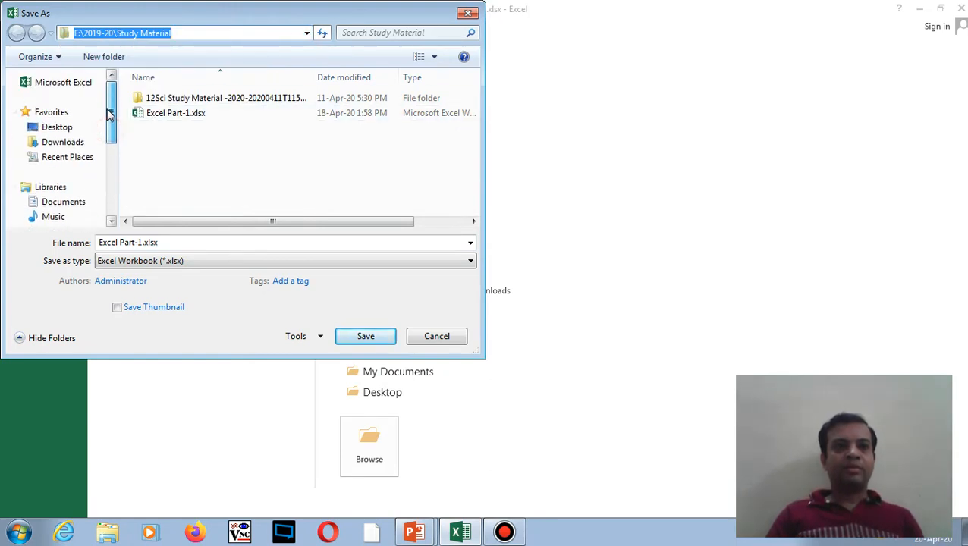
pyautogui.click(67, 129)
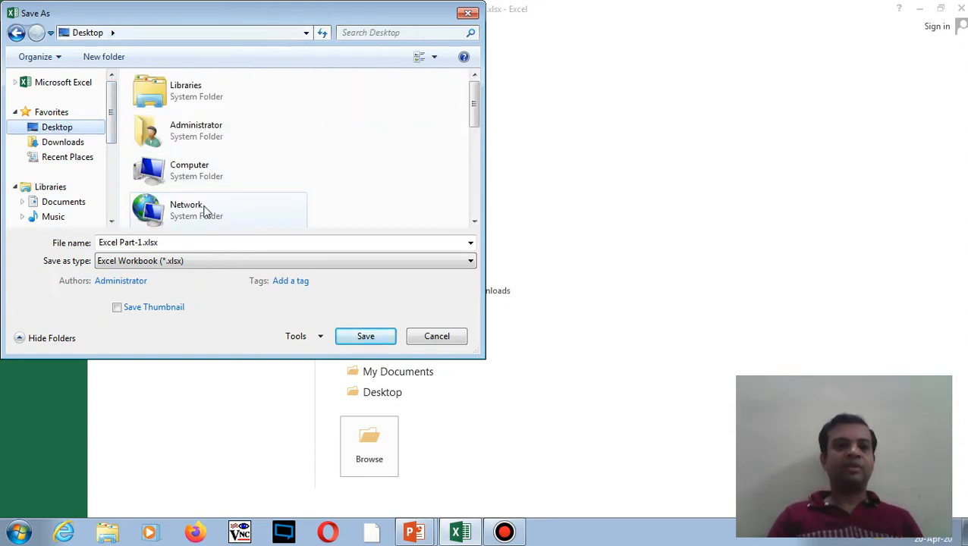
# - Change the file name to Excel Part-2.xlsx
pyautogui.click(142, 244)
pyautogui.doubleClick(142, 244)
pyautogui.click(142, 243)
pyautogui.press('BackSpace')
pyautogui.write('2')
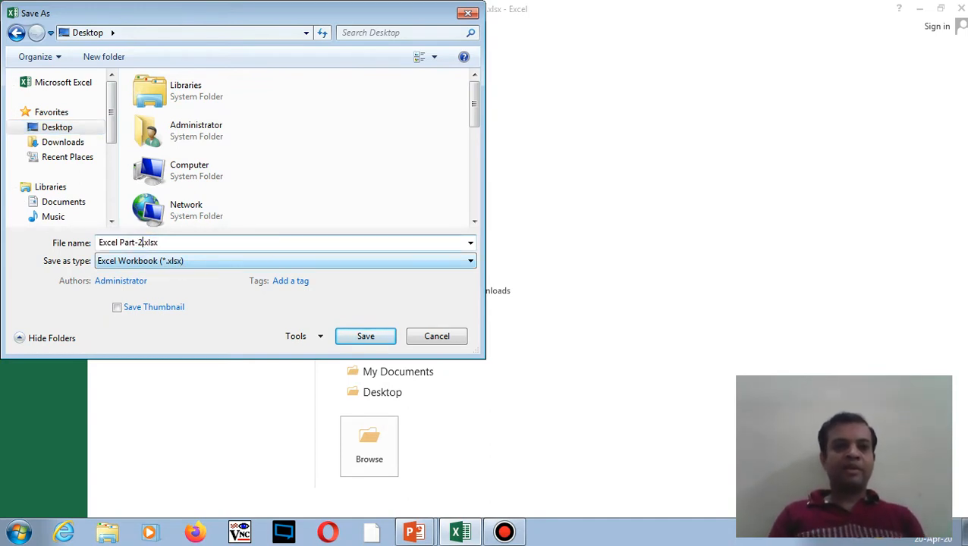
pyautogui.click(258, 261)
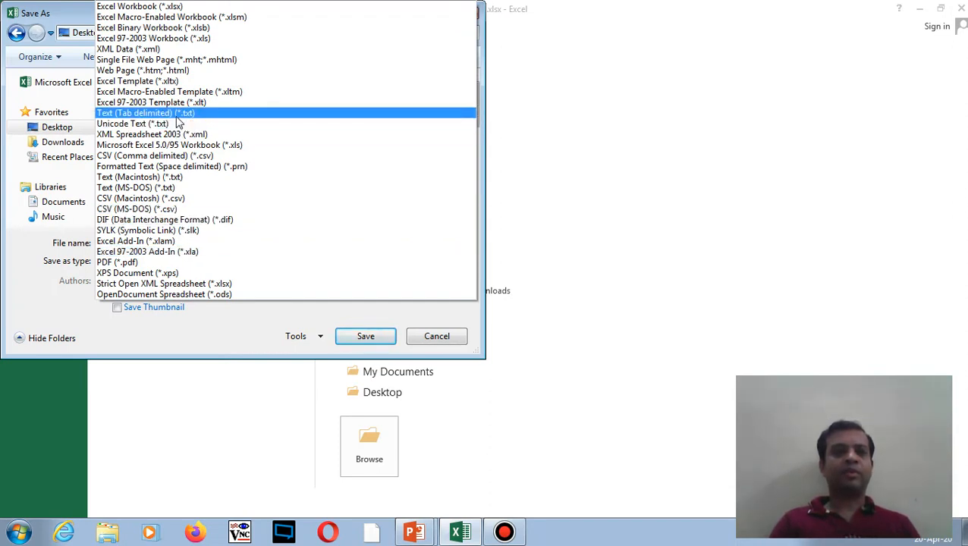
# - Keep Excel Workbook (*.xlsx) as the save type and close the format list
pyautogui.click(167, 10)
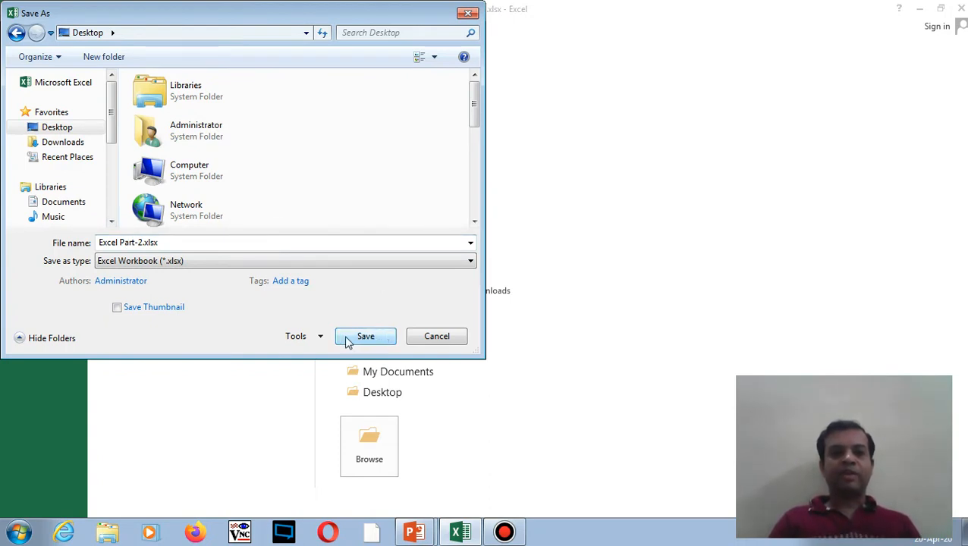
# - Open General Options from the Save As Tools menu
pyautogui.click(320, 339)
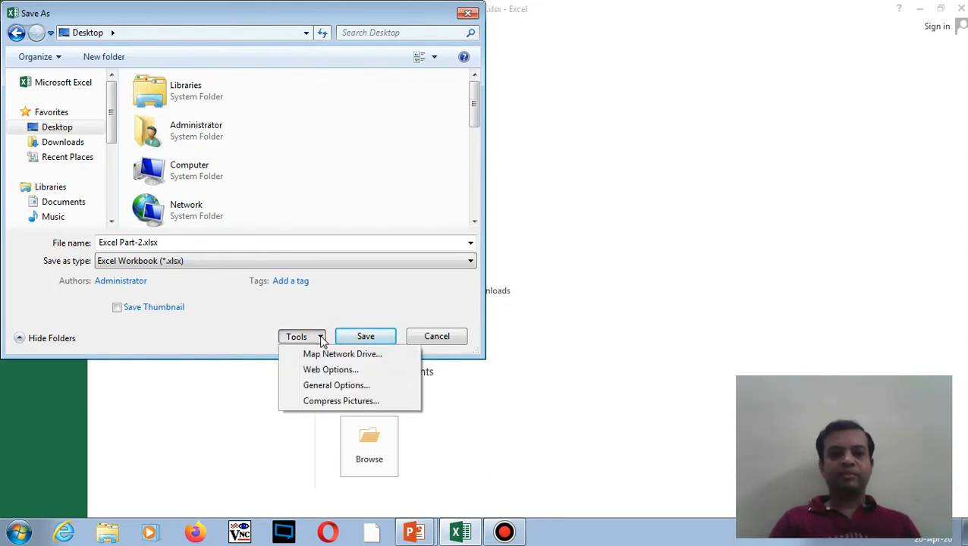
pyautogui.click(329, 387)
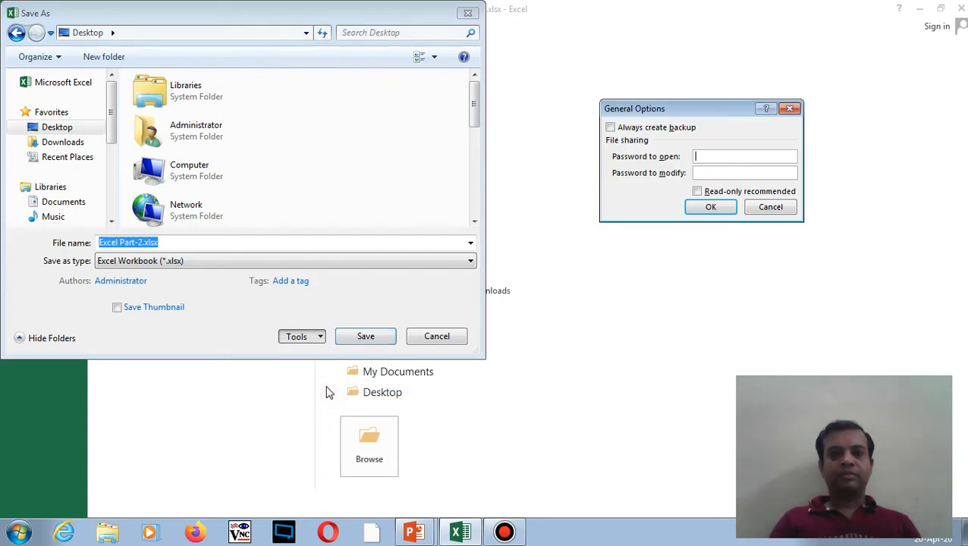
# - Enter a password to open the workbook and re-enter it to confirm
pyautogui.click(697, 174)
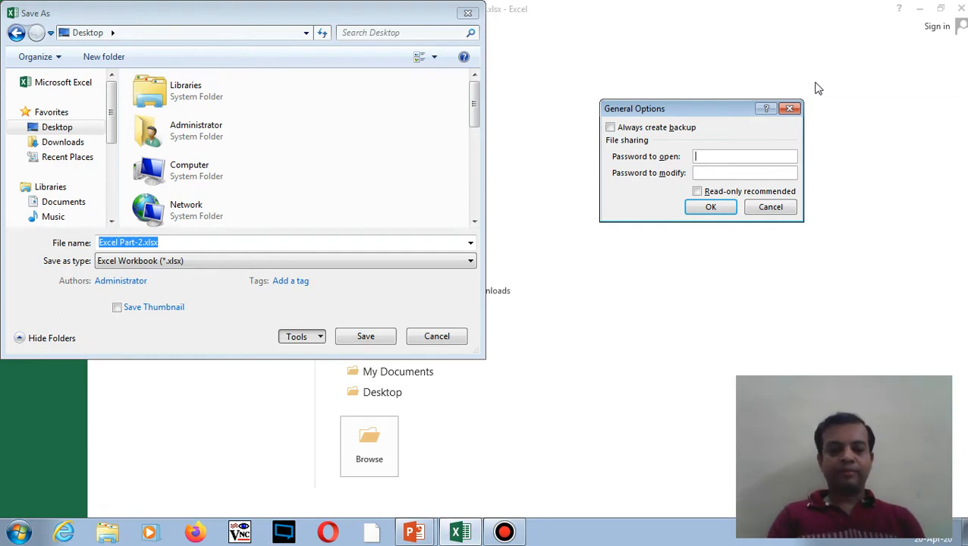
pyautogui.write('123')
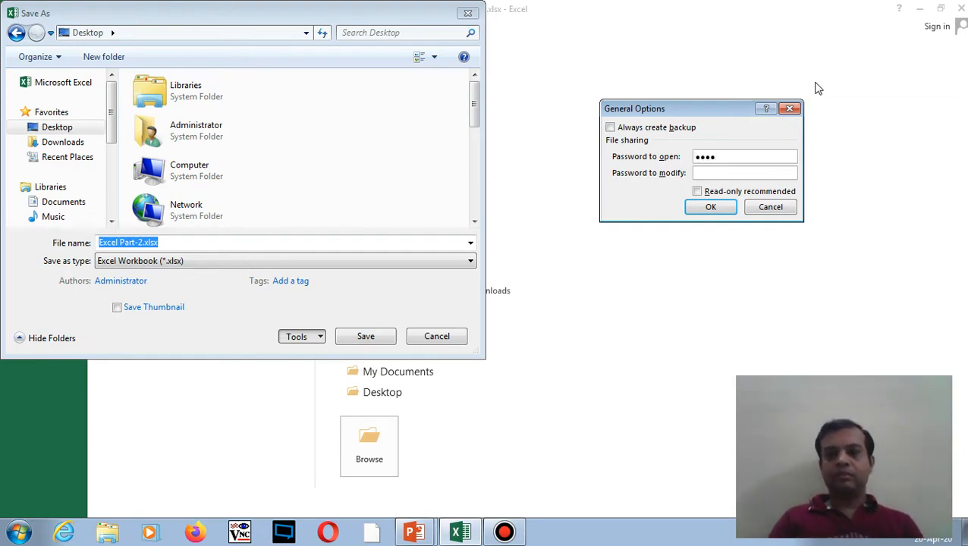
pyautogui.click(713, 211)
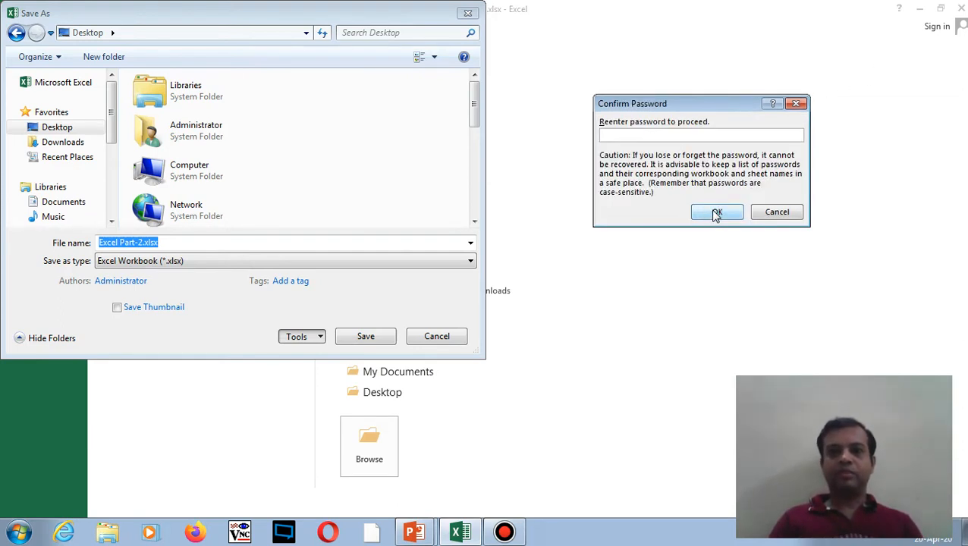
pyautogui.write('1234')
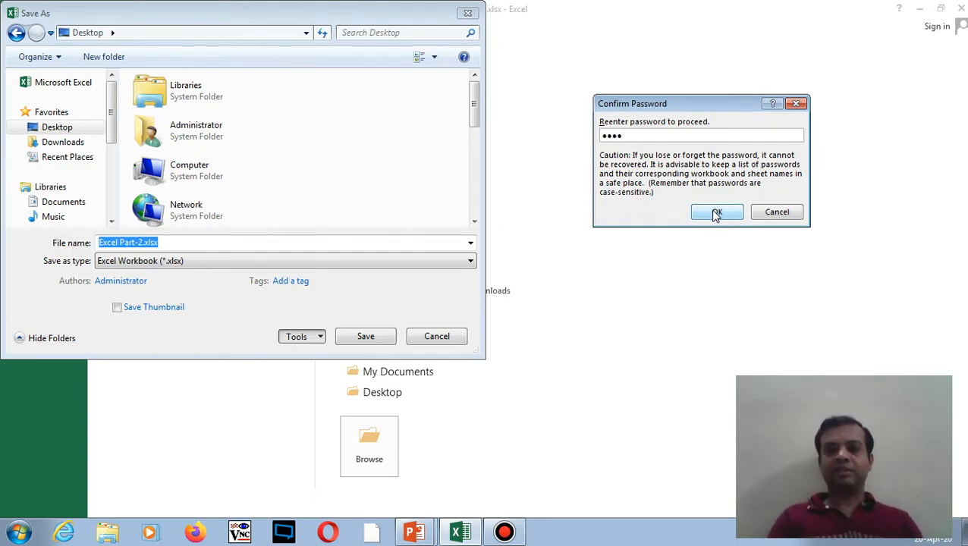
pyautogui.click(716, 213)
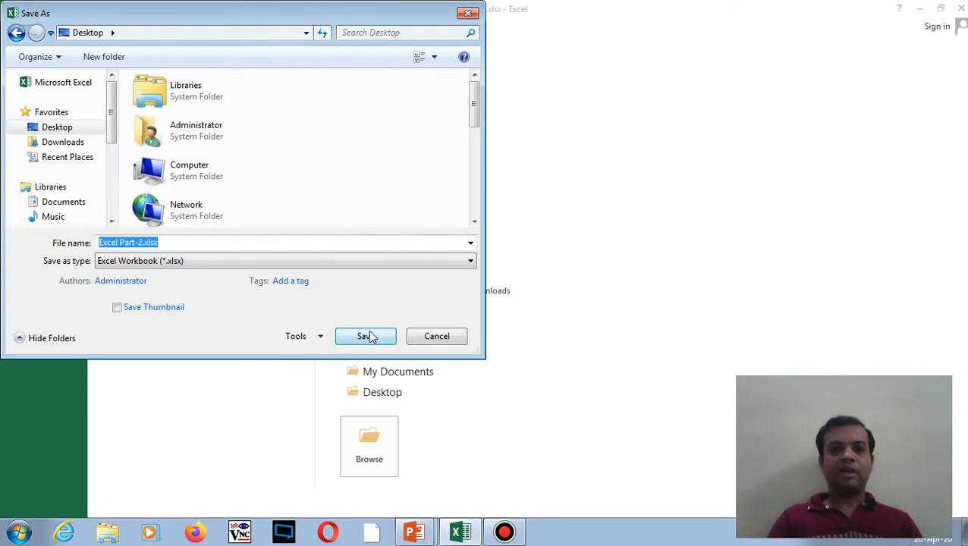
# - Save the protected workbook as Excel Part-2.xlsx on the Desktop
pyautogui.click(320, 336)
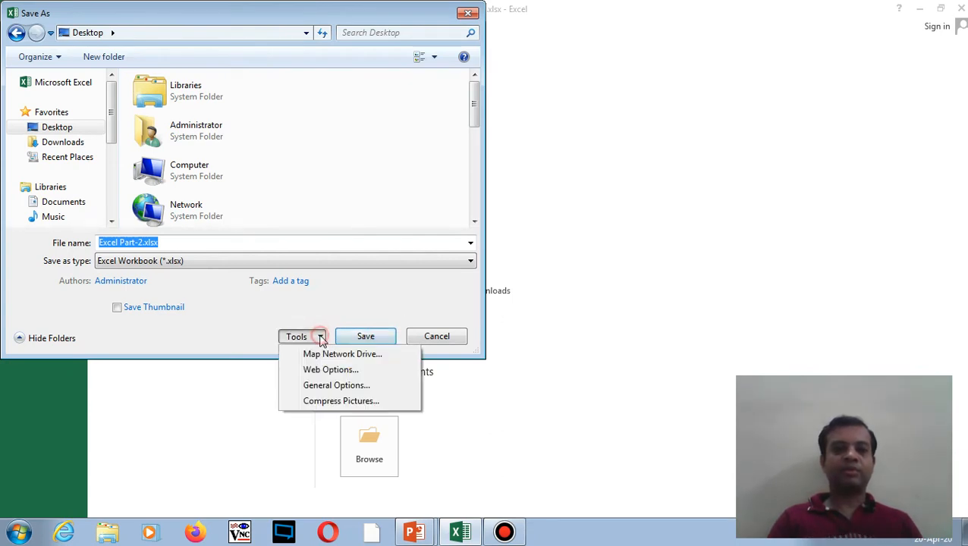
pyautogui.click(395, 283)
pyautogui.click(368, 338)
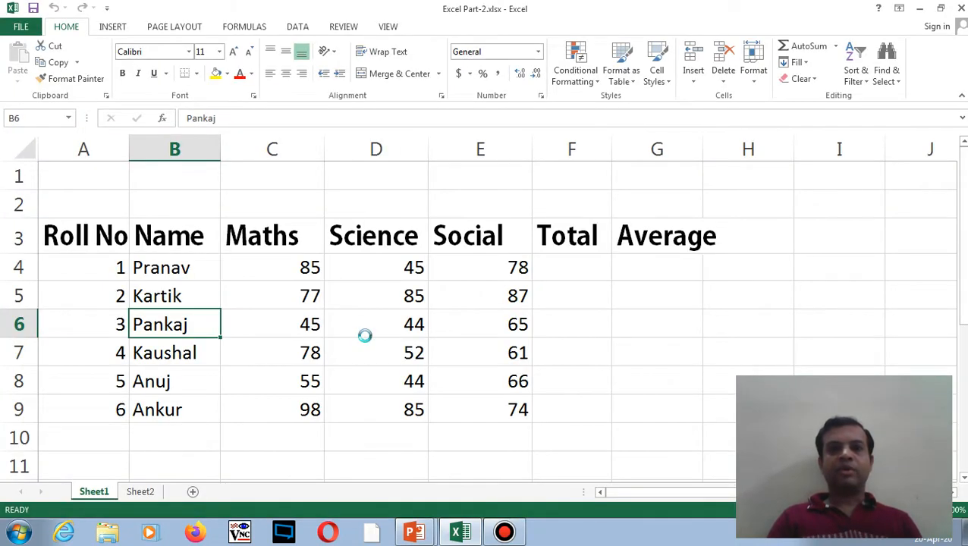
pyautogui.click(342, 301)
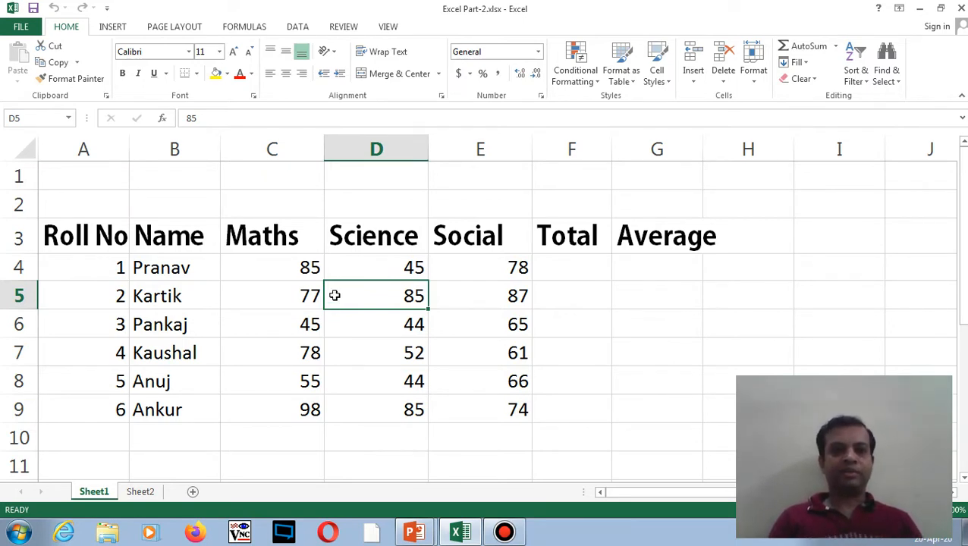
pyautogui.click(278, 265)
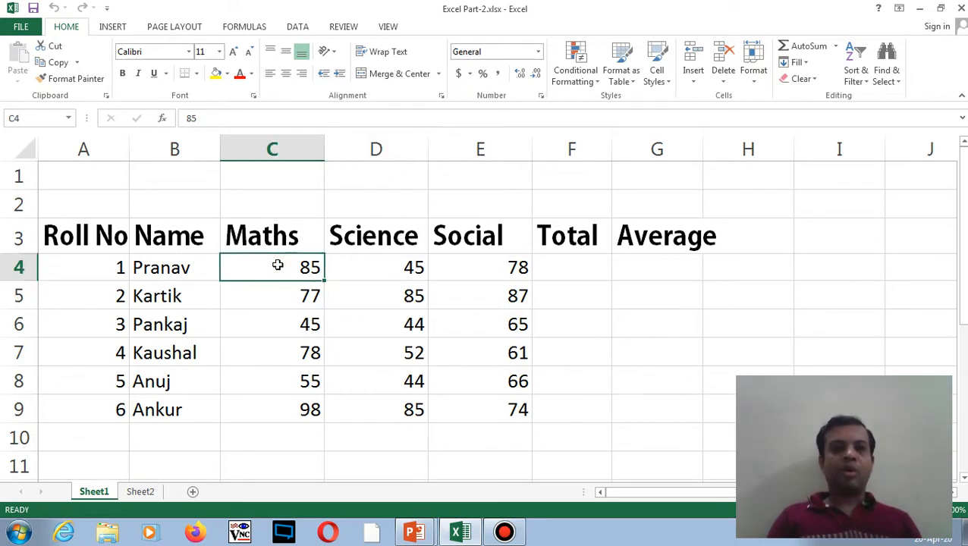
pyautogui.click(61, 25)
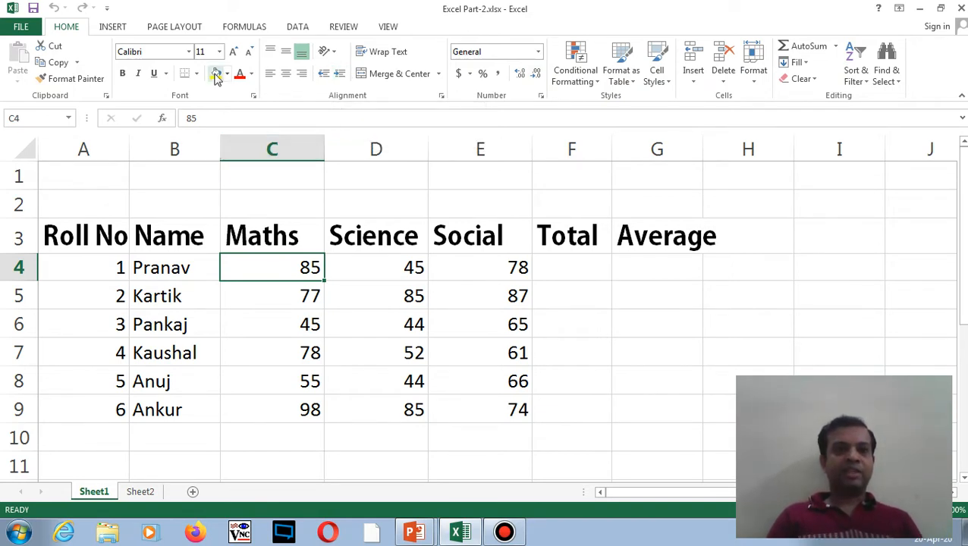
pyautogui.click(190, 51)
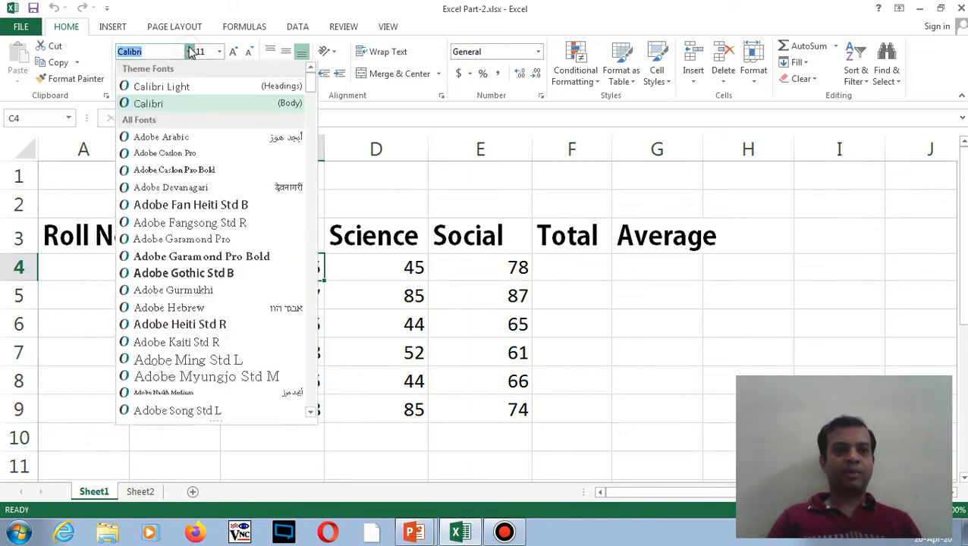
pyautogui.click(190, 50)
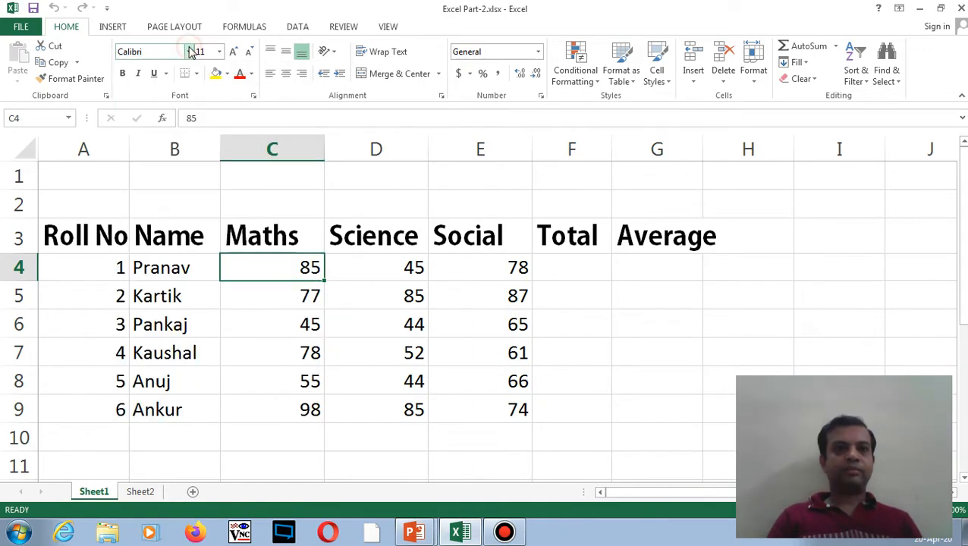
pyautogui.click(219, 51)
pyautogui.click(219, 53)
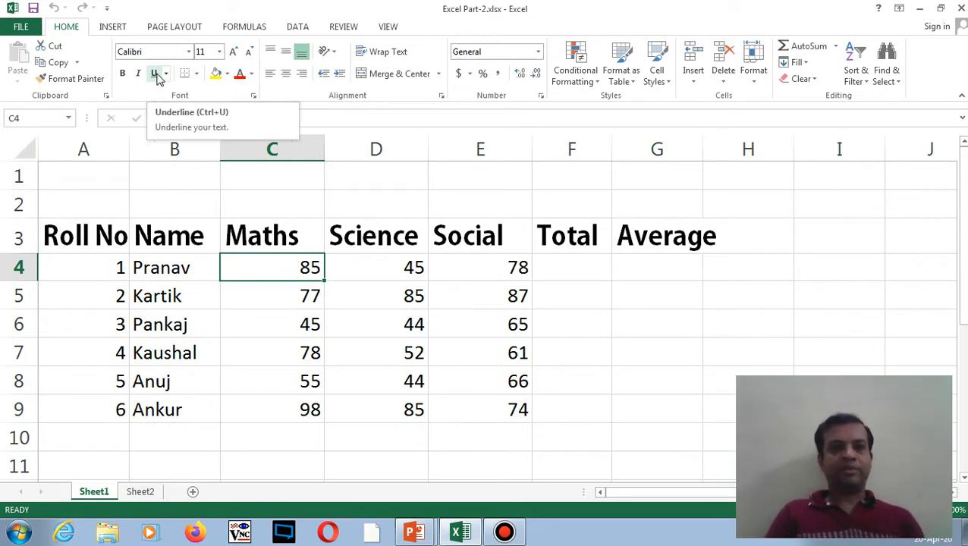
pyautogui.click(144, 238)
# - Give the Roll No to Average heading row a light orange fill and Green, Accent 6, Darker 50% text
pyautogui.moveTo(95, 237); pyautogui.dragTo(625, 228)
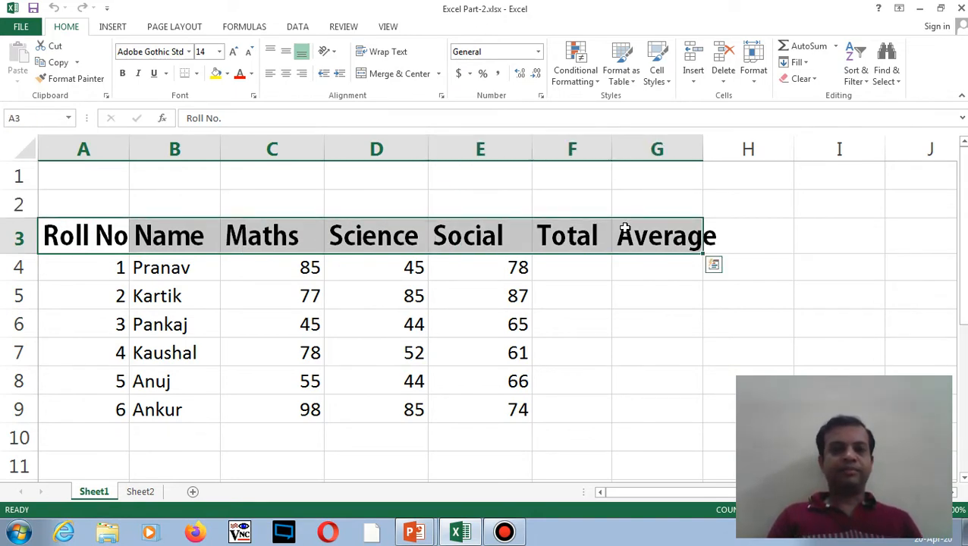
pyautogui.click(227, 75)
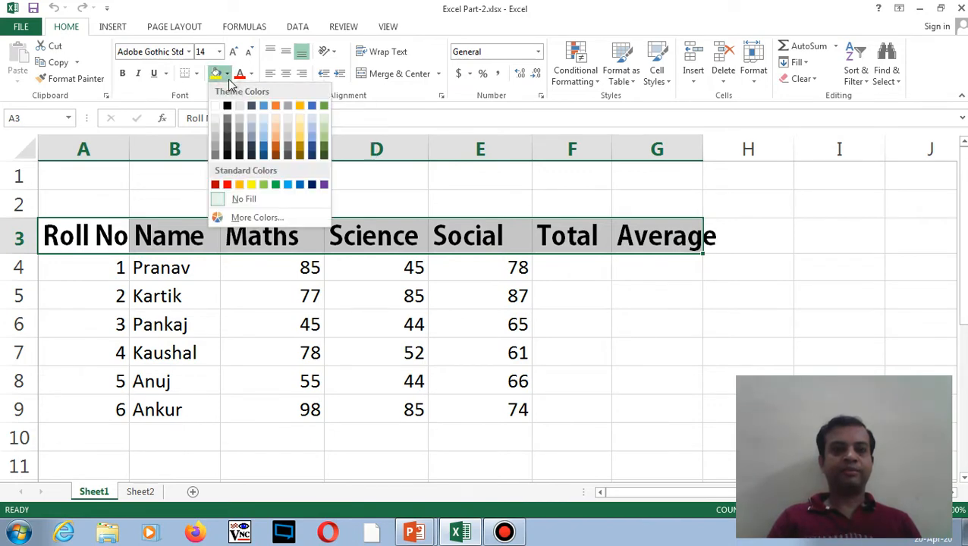
pyautogui.click(276, 129)
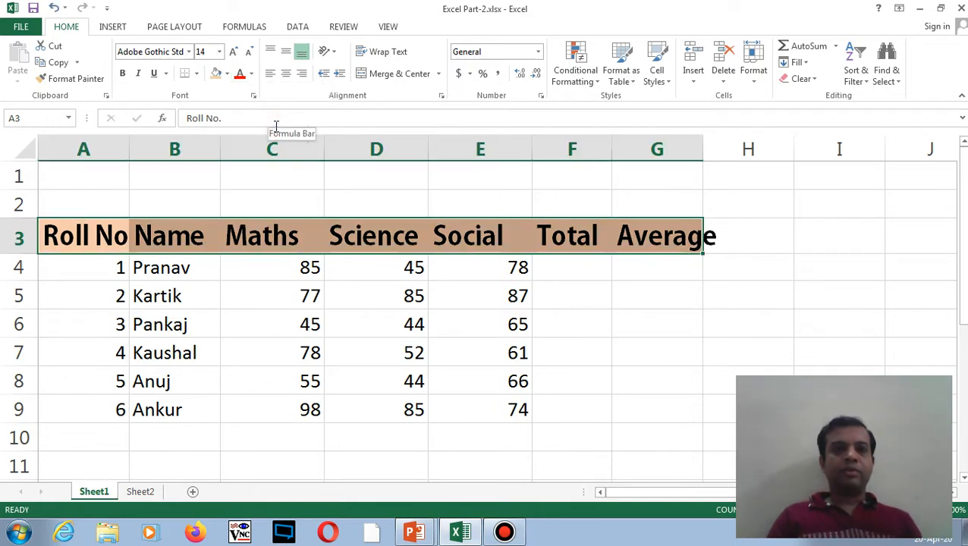
pyautogui.click(252, 75)
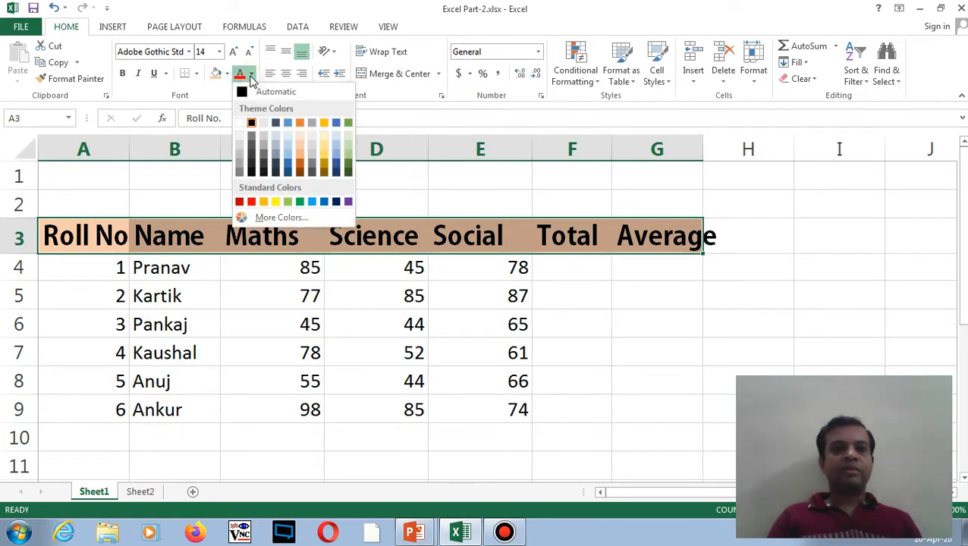
pyautogui.click(346, 169)
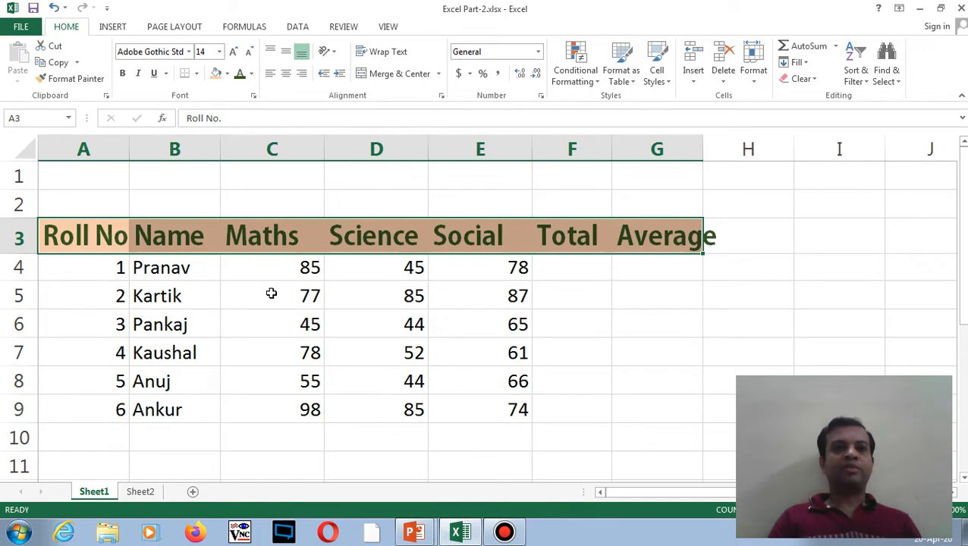
pyautogui.click(234, 52)
pyautogui.click(235, 51)
pyautogui.click(234, 51)
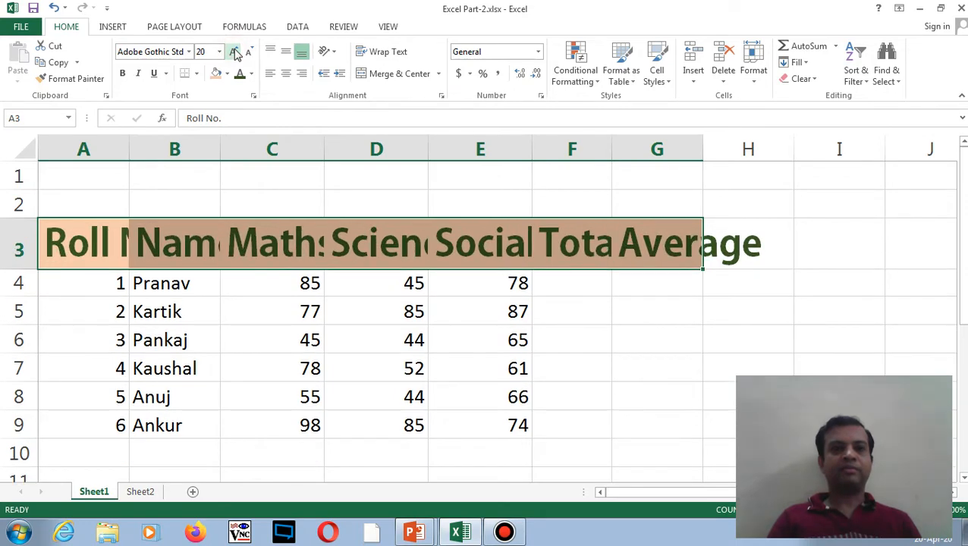
pyautogui.click(250, 54)
pyautogui.click(250, 53)
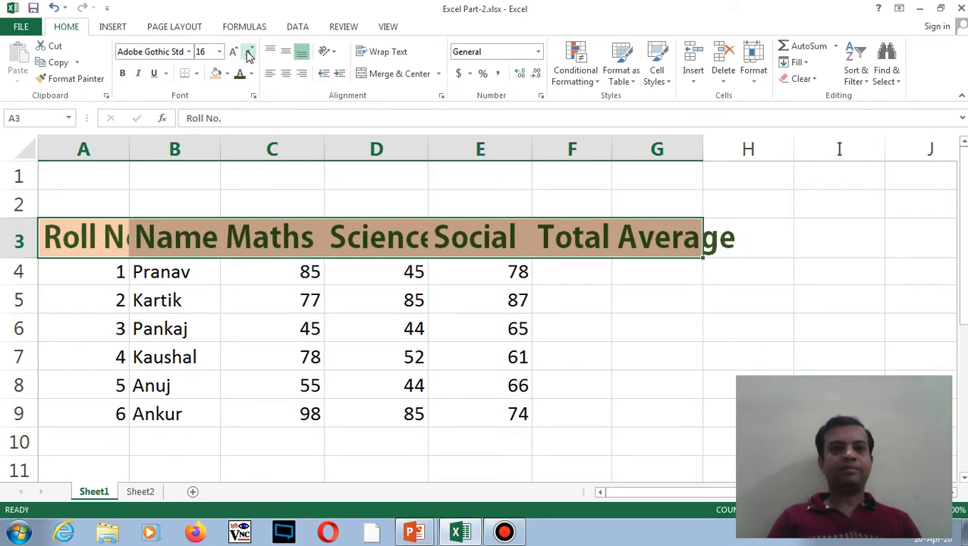
pyautogui.click(250, 53)
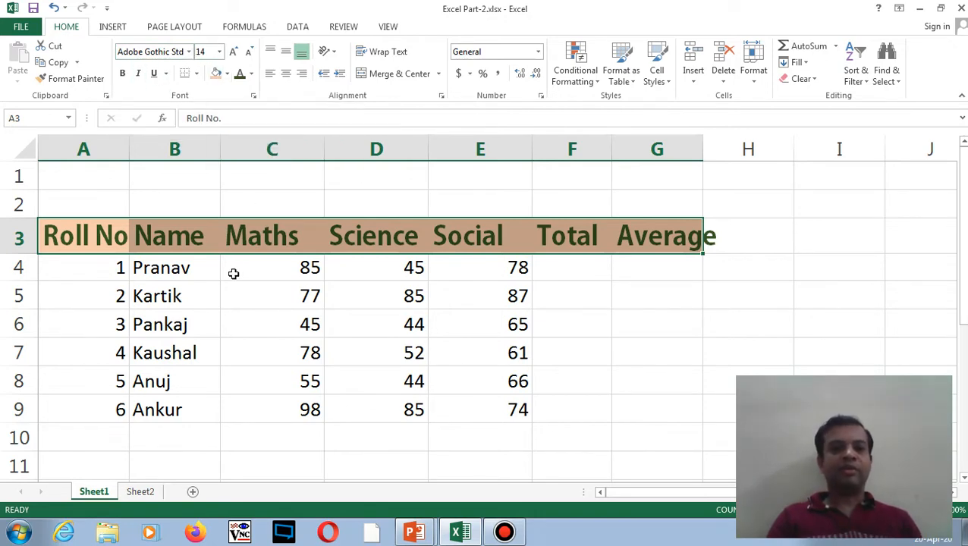
# - Select the marks table range A3:G9
pyautogui.click(234, 273)
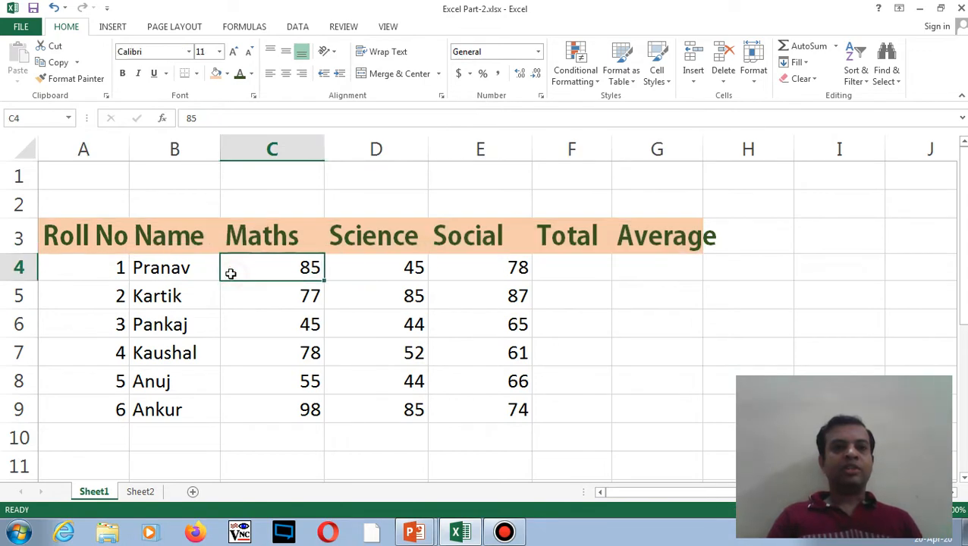
pyautogui.moveTo(77, 235); pyautogui.dragTo(629, 407)
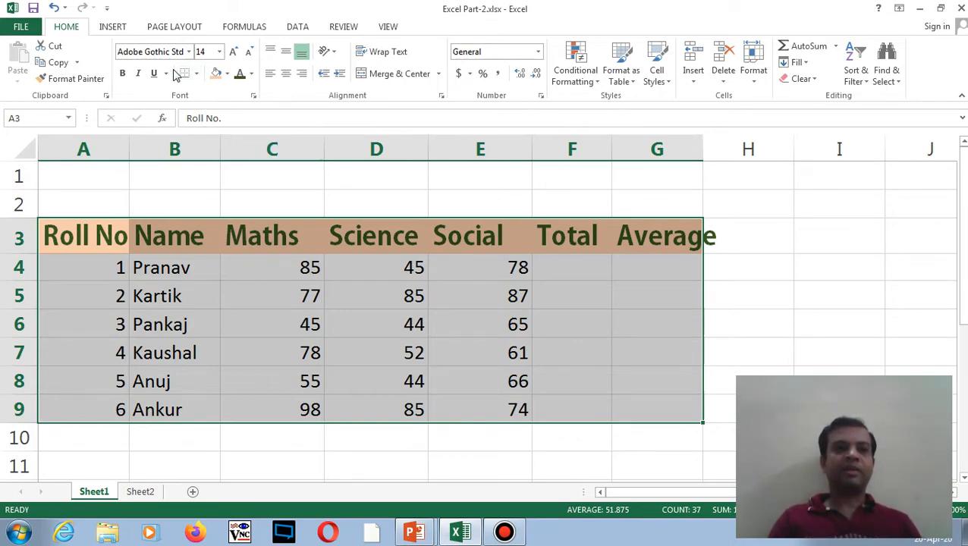
# - Apply All Borders to the marks table A3:G9, then deselect it
pyautogui.click(197, 74)
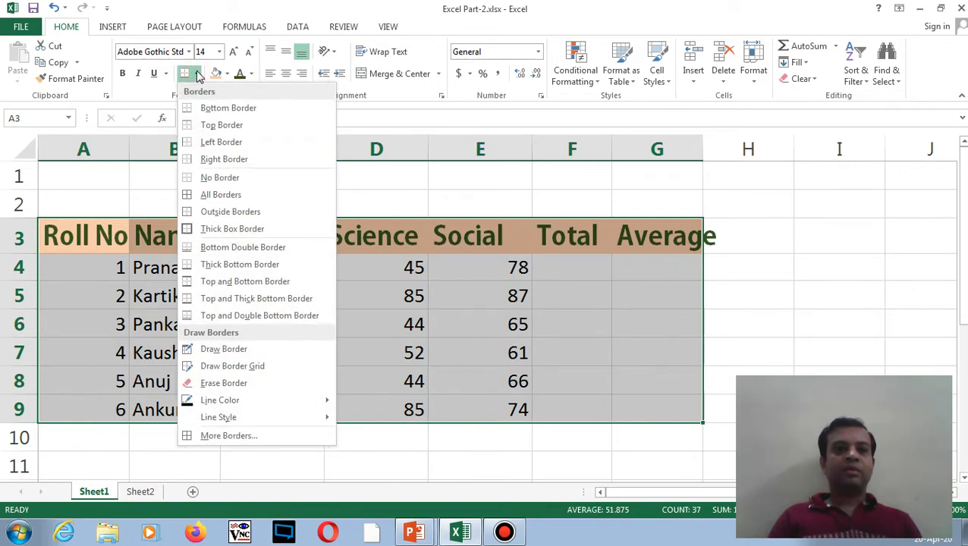
pyautogui.click(221, 199)
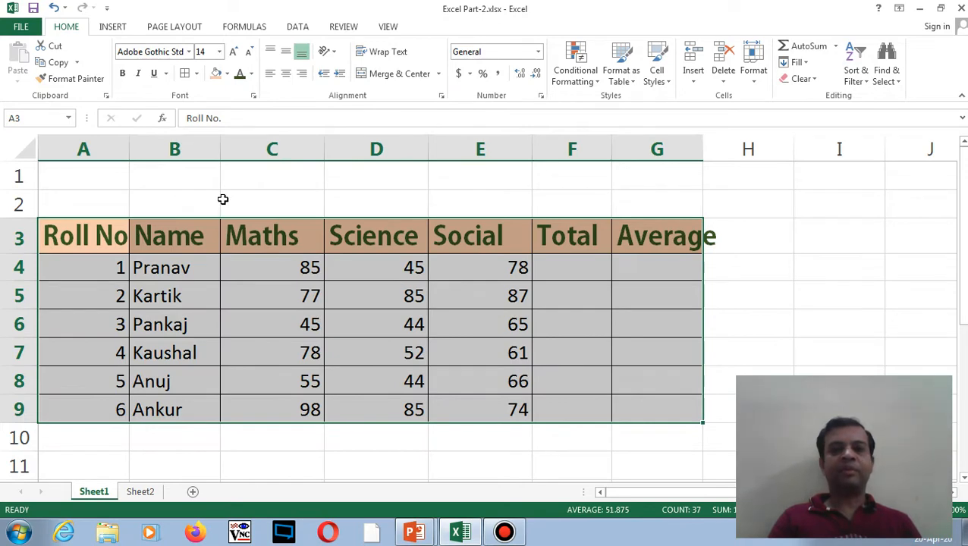
pyautogui.click(748, 205)
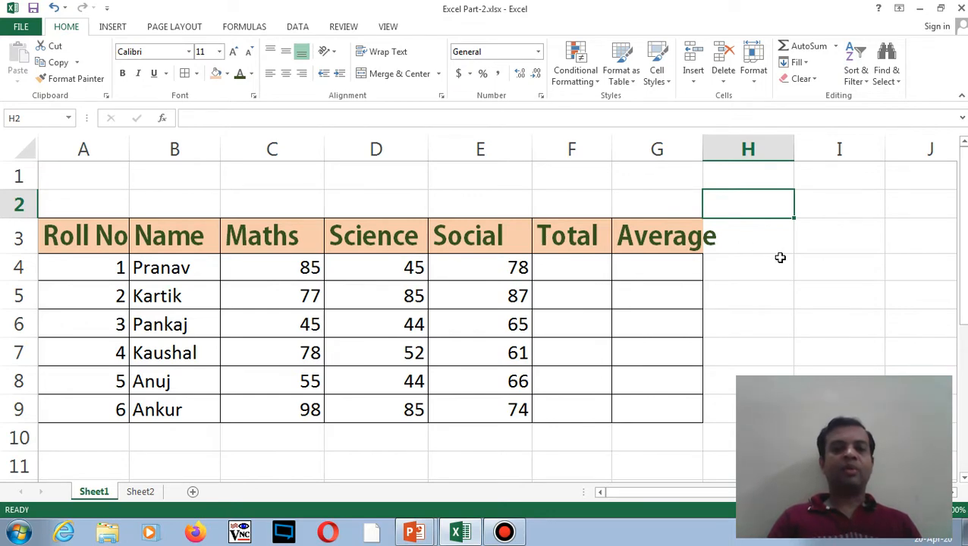
pyautogui.click(560, 185)
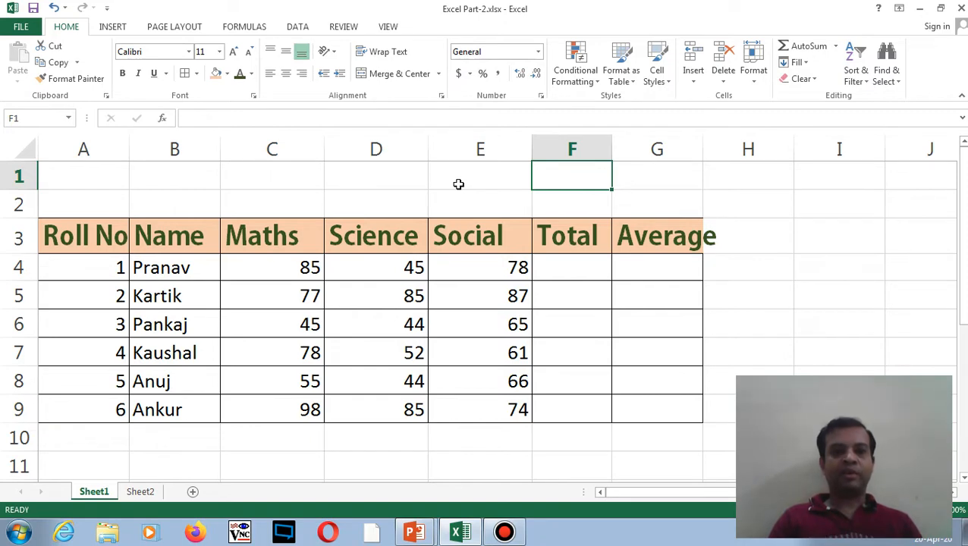
# - Reselect the marks table A3:G9 and bring up the border options
pyautogui.moveTo(93, 238); pyautogui.dragTo(657, 400)
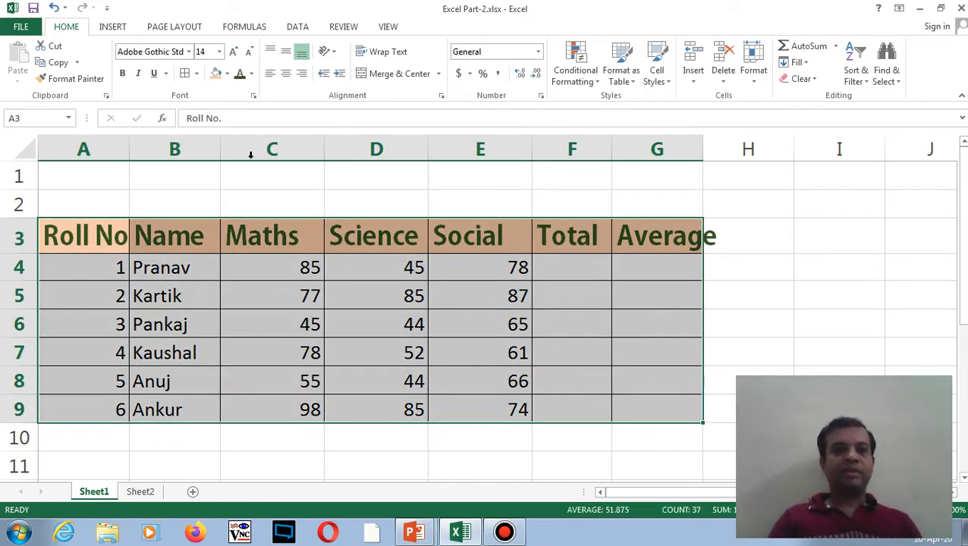
pyautogui.click(196, 72)
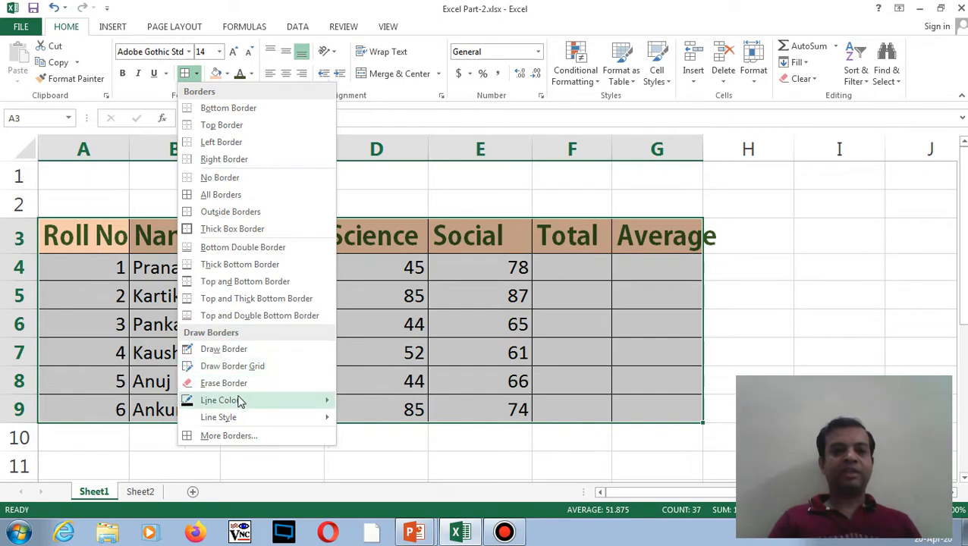
# - Add a thick outside border to A3:G9 through More Borders, keeping the thin inner grid lines
pyautogui.moveTo(240, 403)
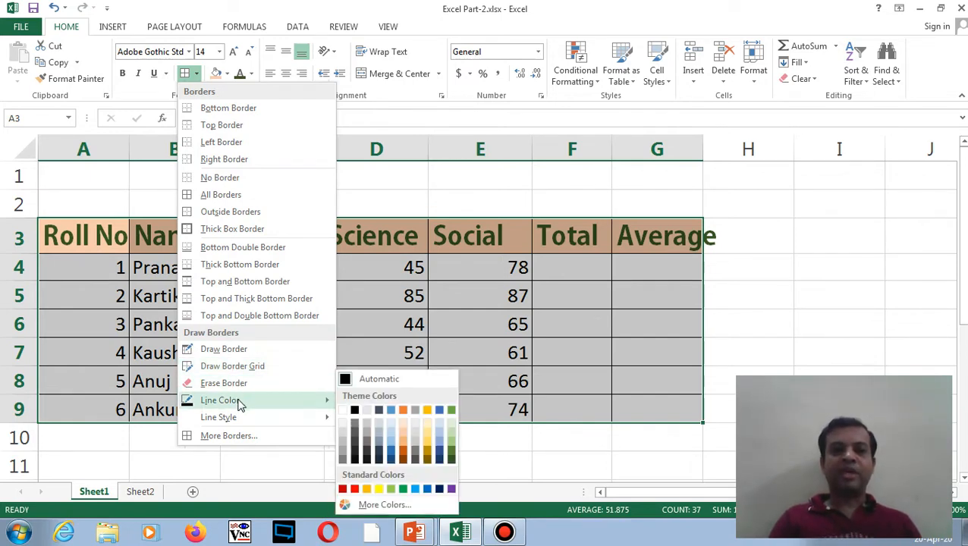
pyautogui.click(239, 445)
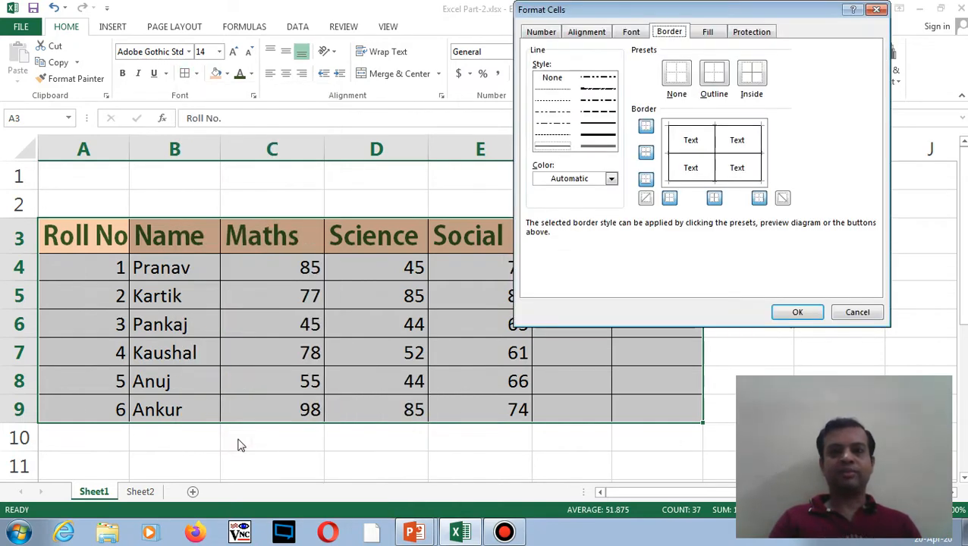
pyautogui.moveTo(656, 11); pyautogui.dragTo(369, 49)
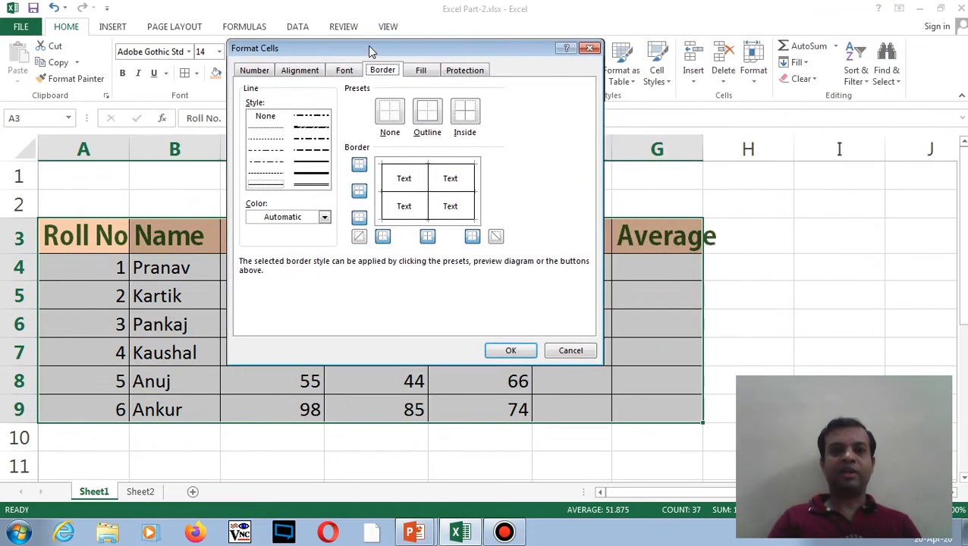
pyautogui.click(317, 174)
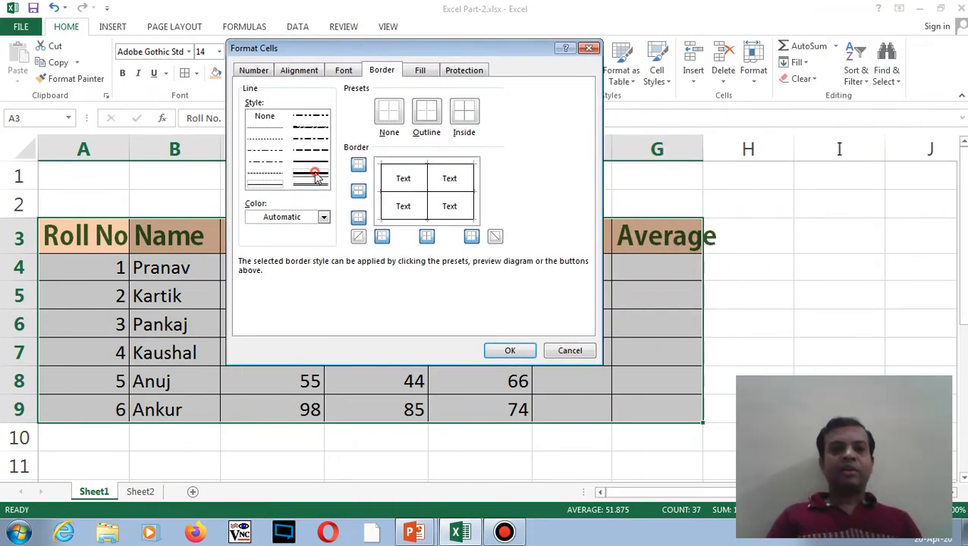
pyautogui.click(429, 116)
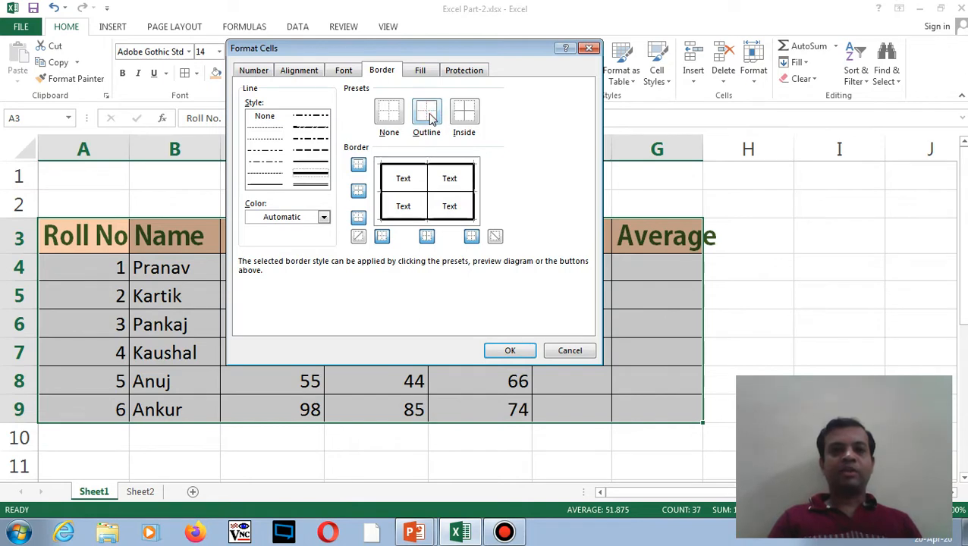
pyautogui.click(265, 186)
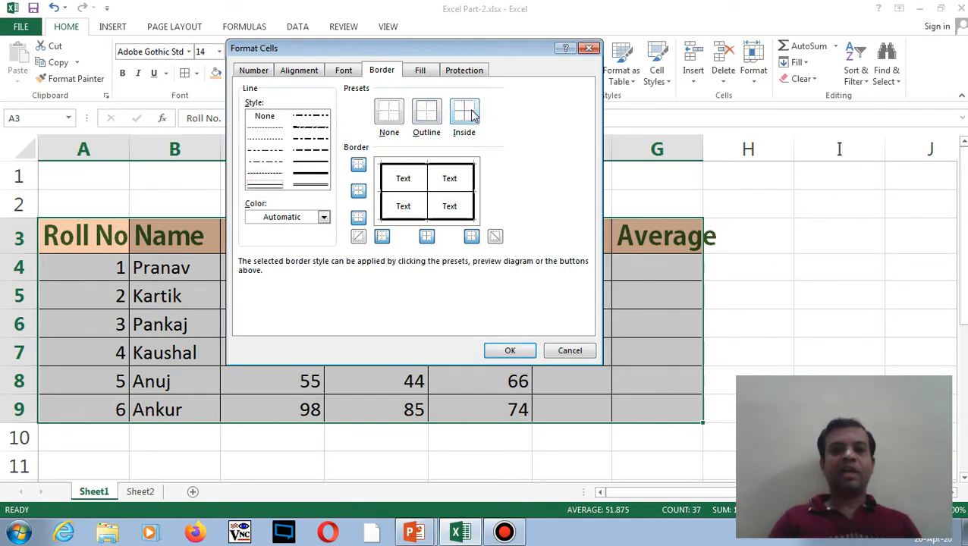
pyautogui.click(508, 352)
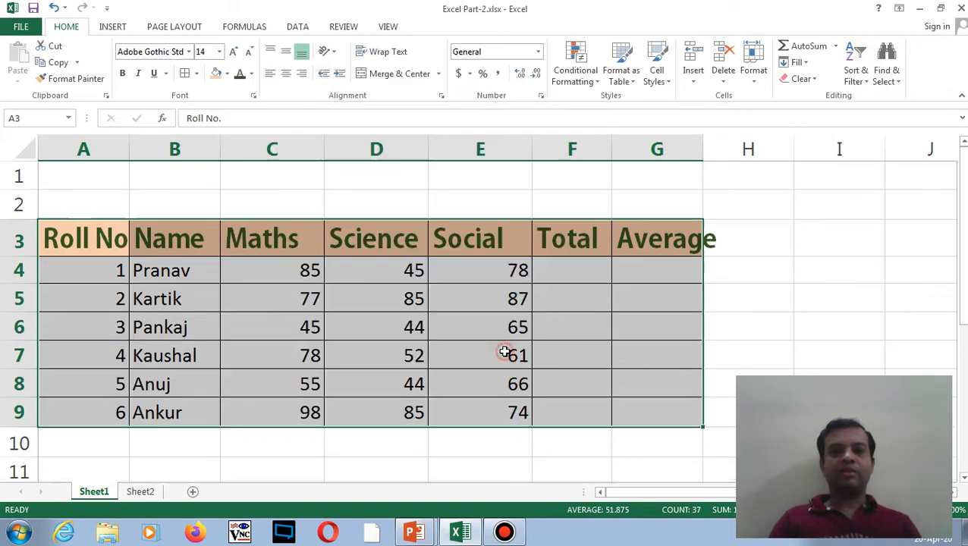
pyautogui.click(747, 277)
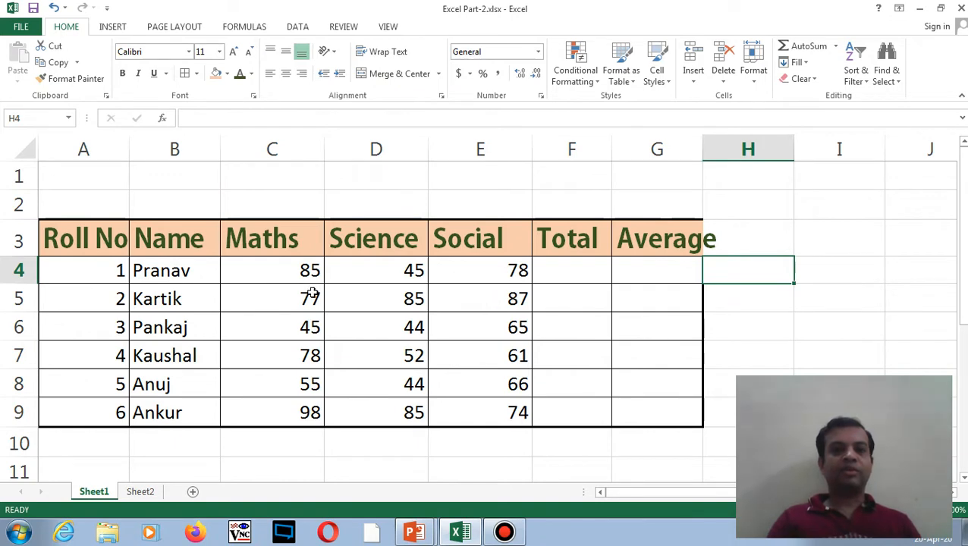
pyautogui.moveTo(91, 242); pyautogui.dragTo(626, 410)
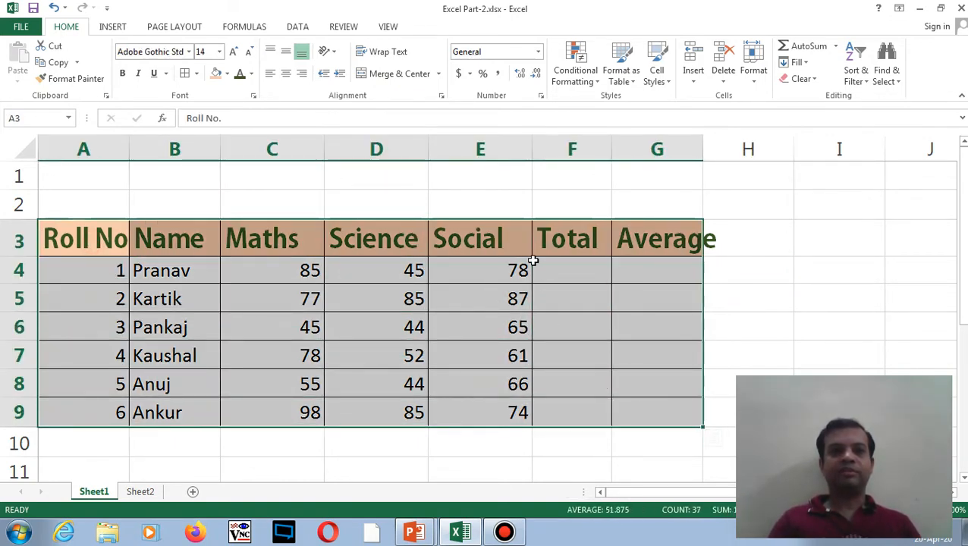
# - In More Borders, turn off the table's top and bottom edges and keep its thick sides
pyautogui.click(197, 74)
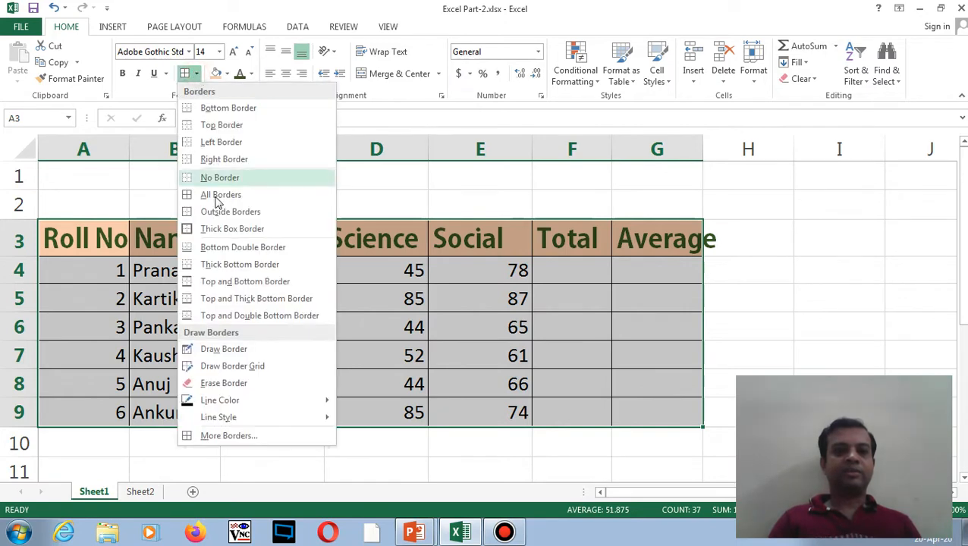
pyautogui.click(228, 437)
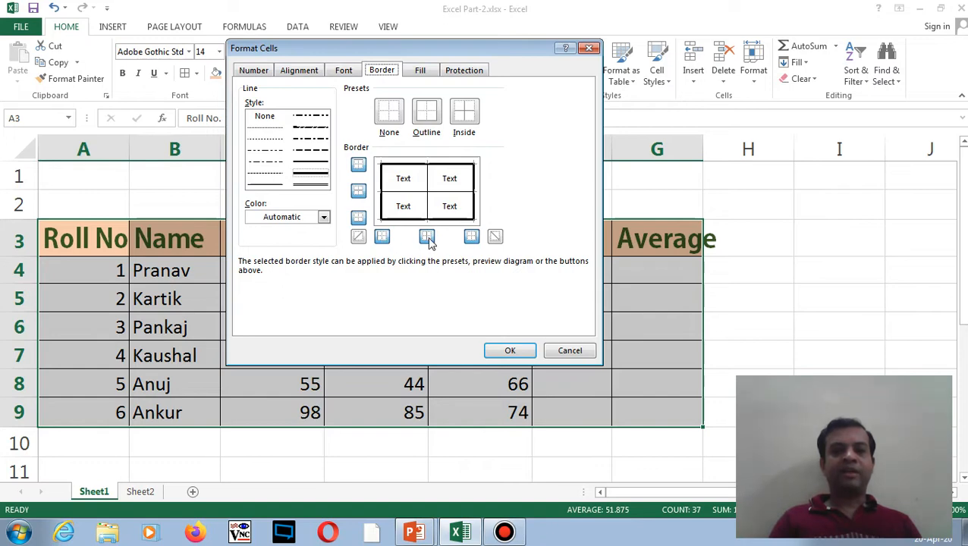
pyautogui.click(361, 168)
pyautogui.click(360, 220)
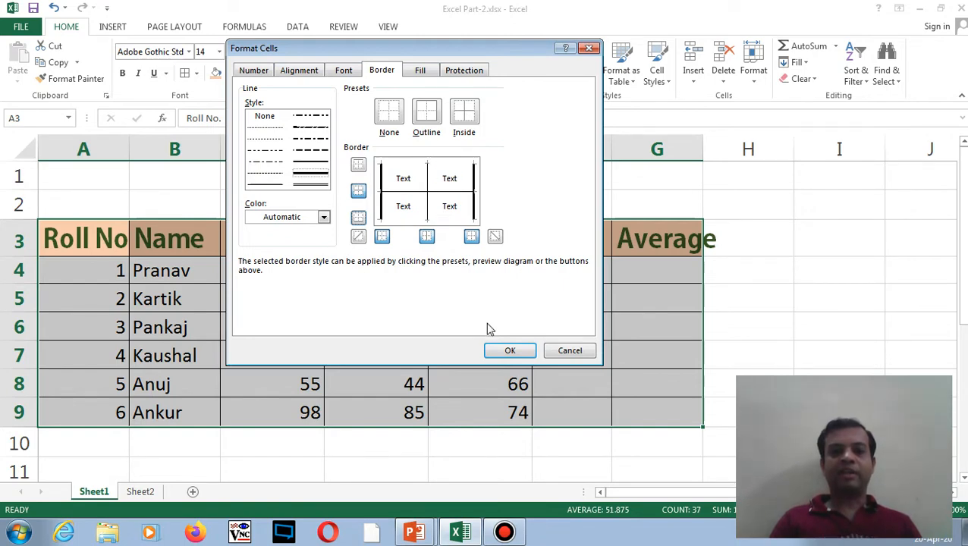
pyautogui.click(511, 353)
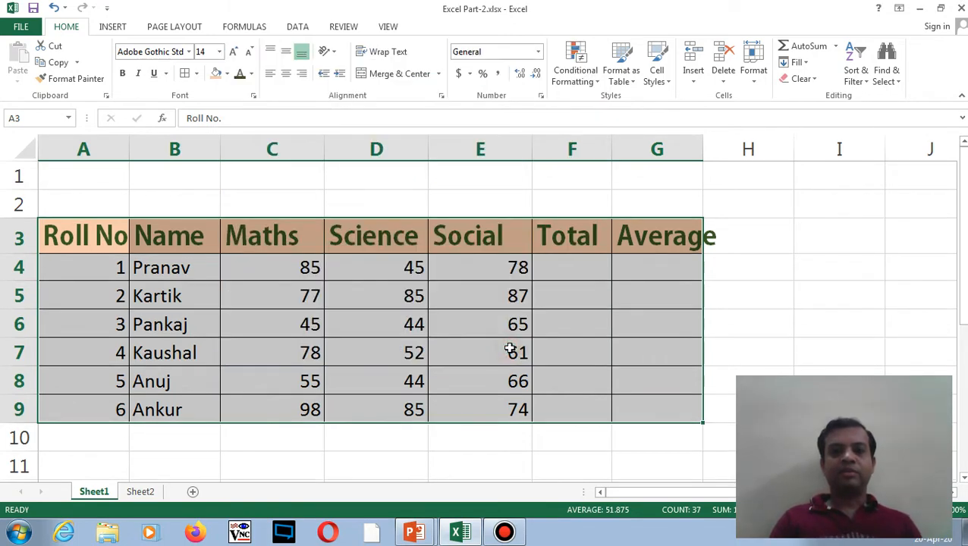
pyautogui.click(752, 302)
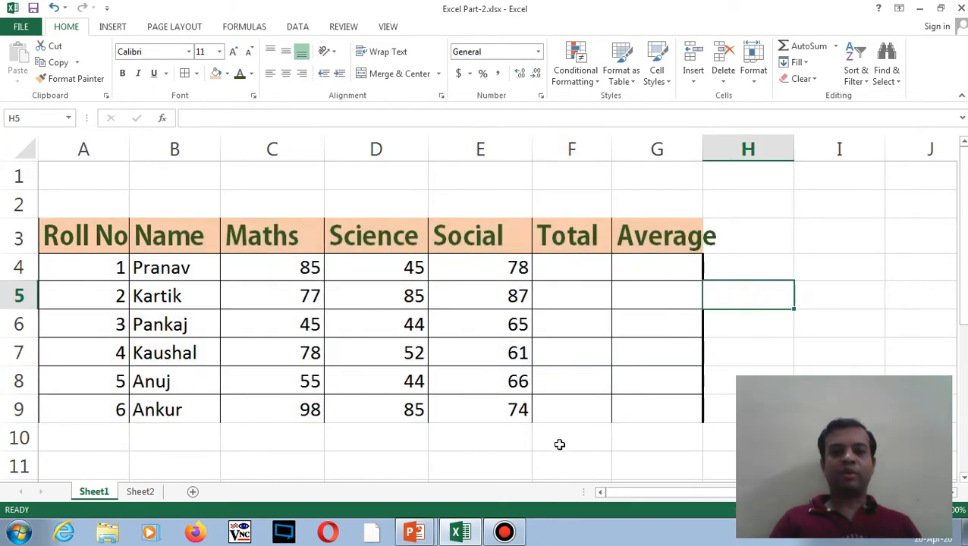
pyautogui.moveTo(89, 235); pyautogui.dragTo(640, 397)
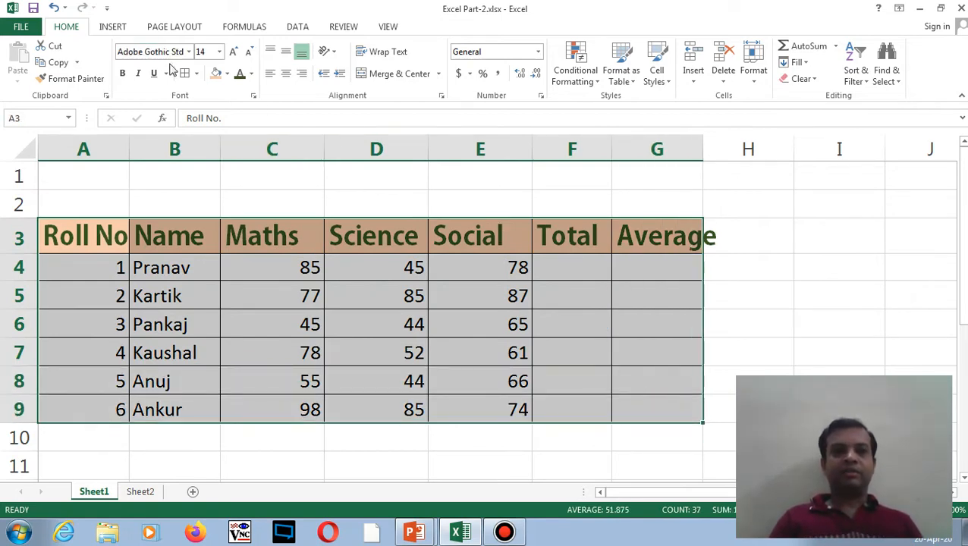
# - Choose the double line style in the table's border settings
pyautogui.click(196, 74)
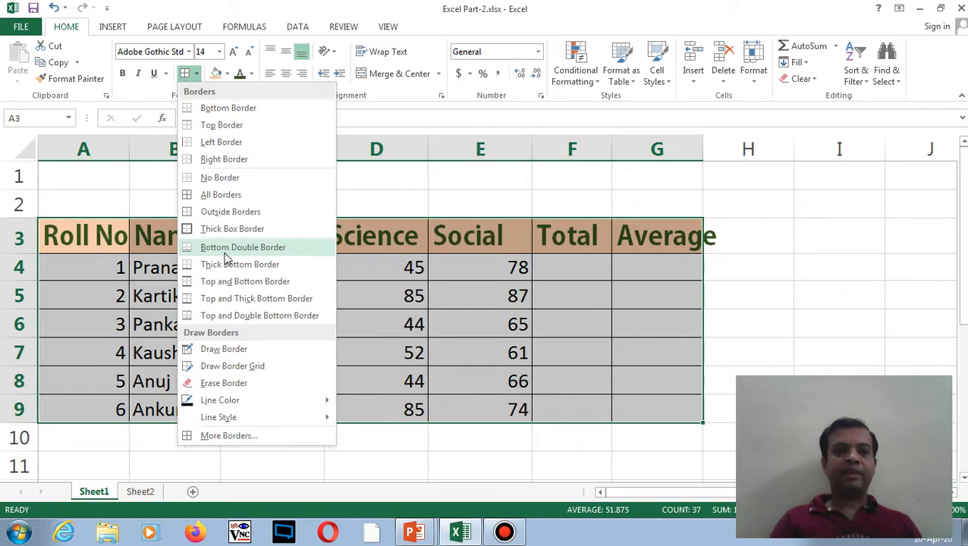
pyautogui.click(253, 434)
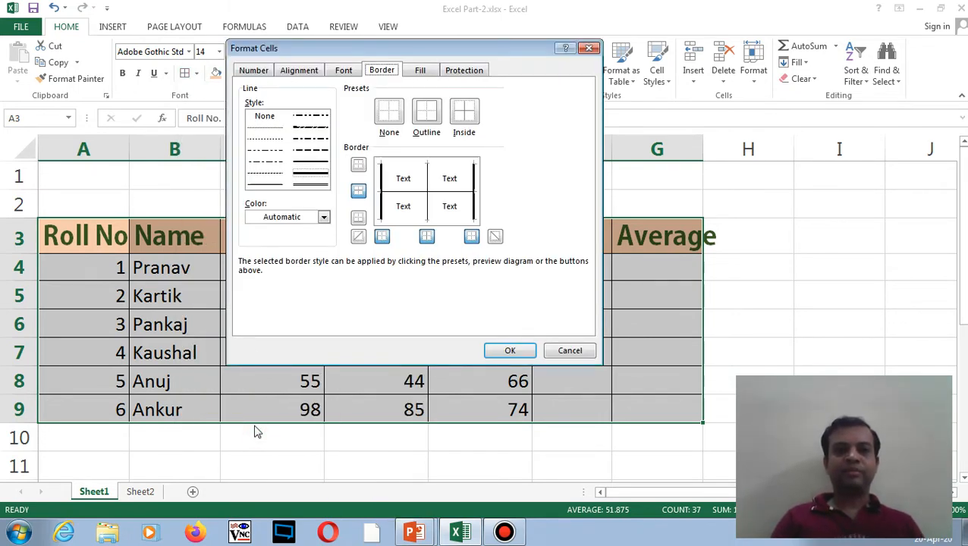
pyautogui.click(310, 183)
pyautogui.click(359, 165)
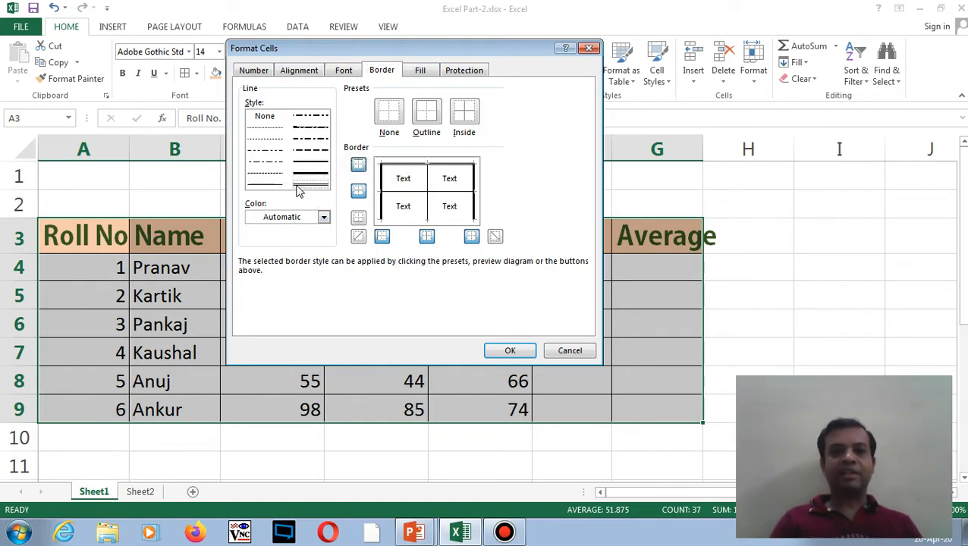
pyautogui.click(358, 218)
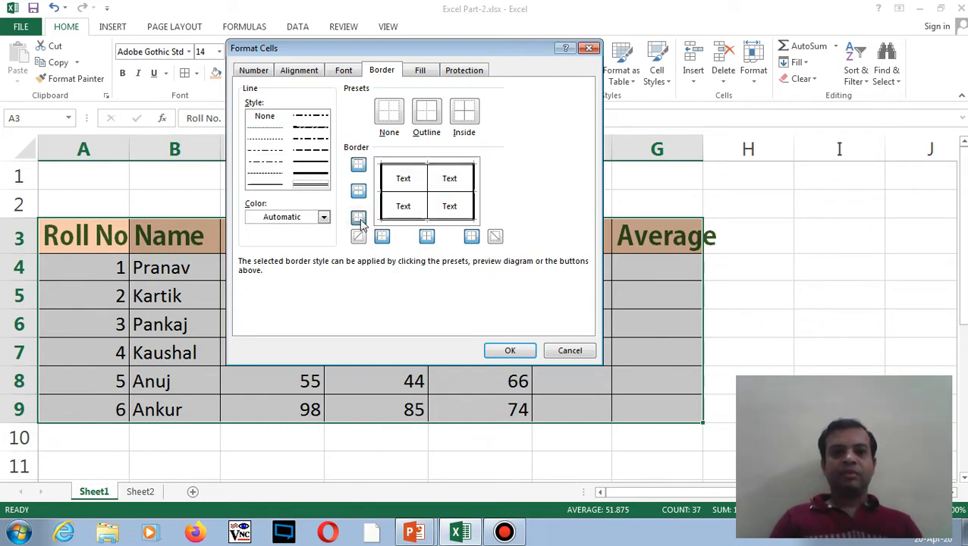
pyautogui.click(359, 219)
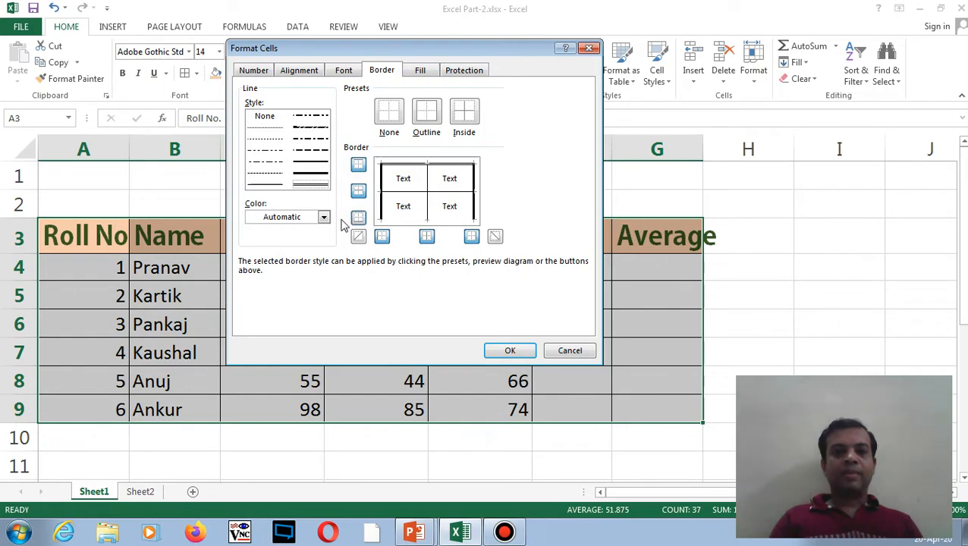
# - Set the border colour to red and apply it to the table's bottom edge
pyautogui.click(324, 218)
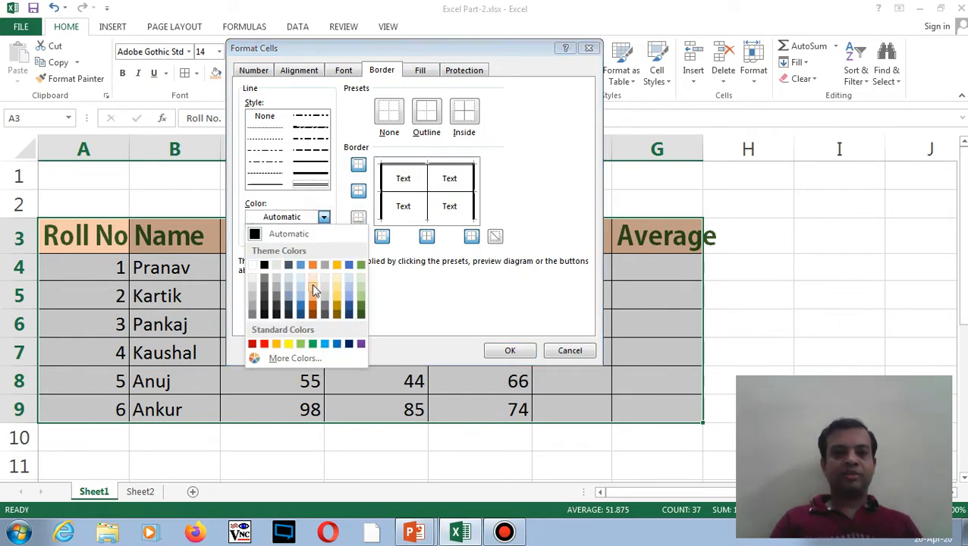
pyautogui.click(252, 343)
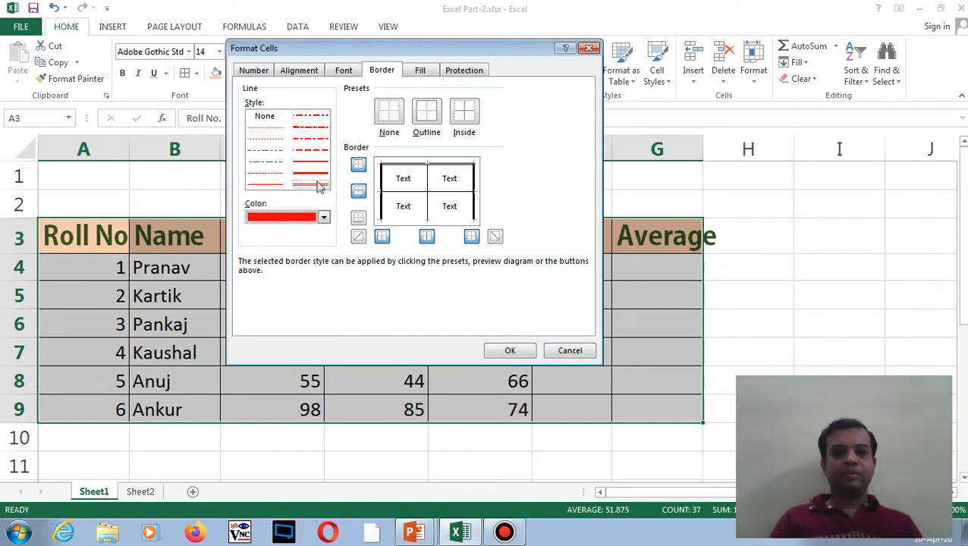
pyautogui.click(360, 220)
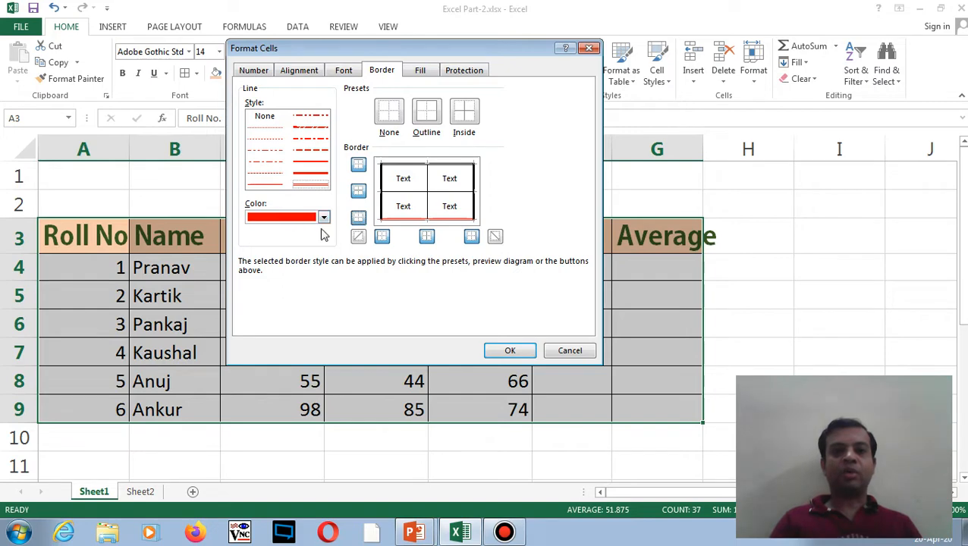
pyautogui.click(504, 350)
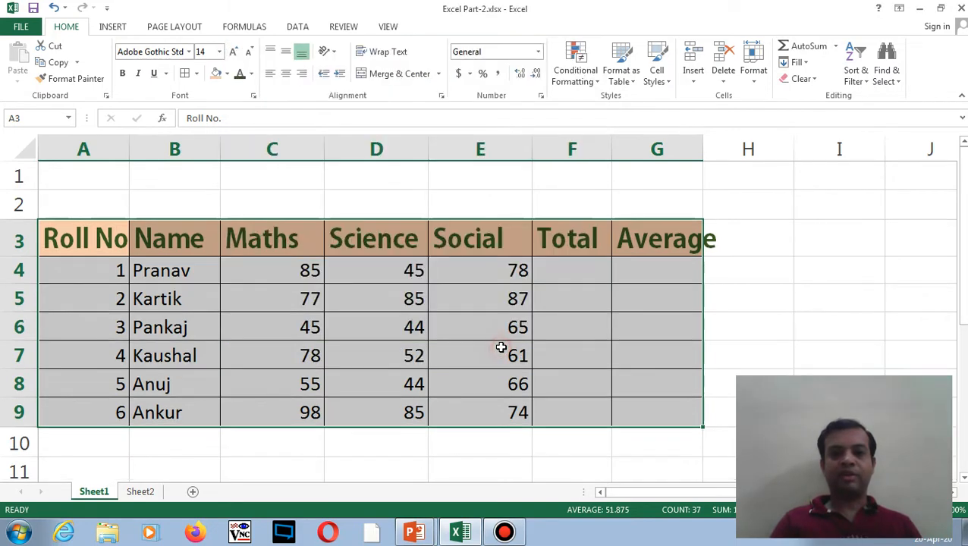
pyautogui.click(758, 305)
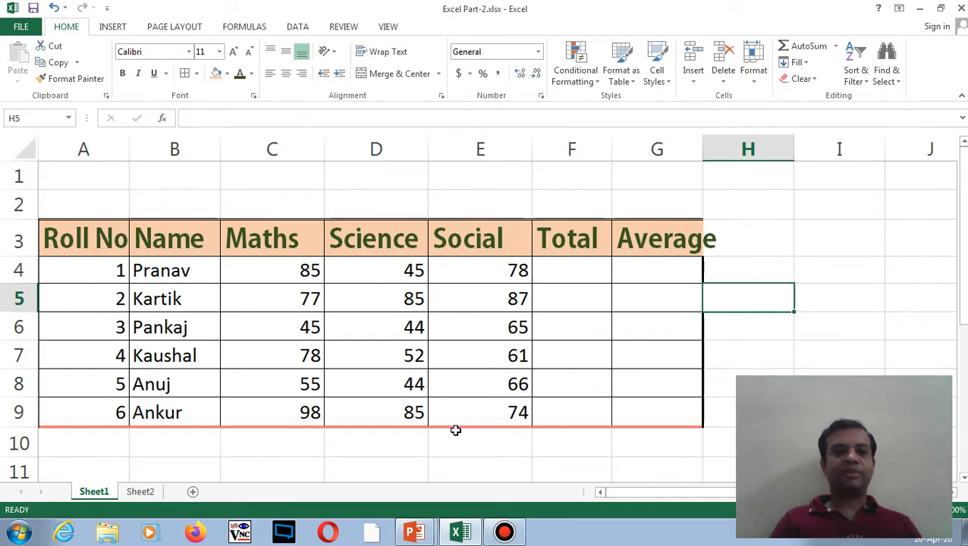
pyautogui.click(571, 299)
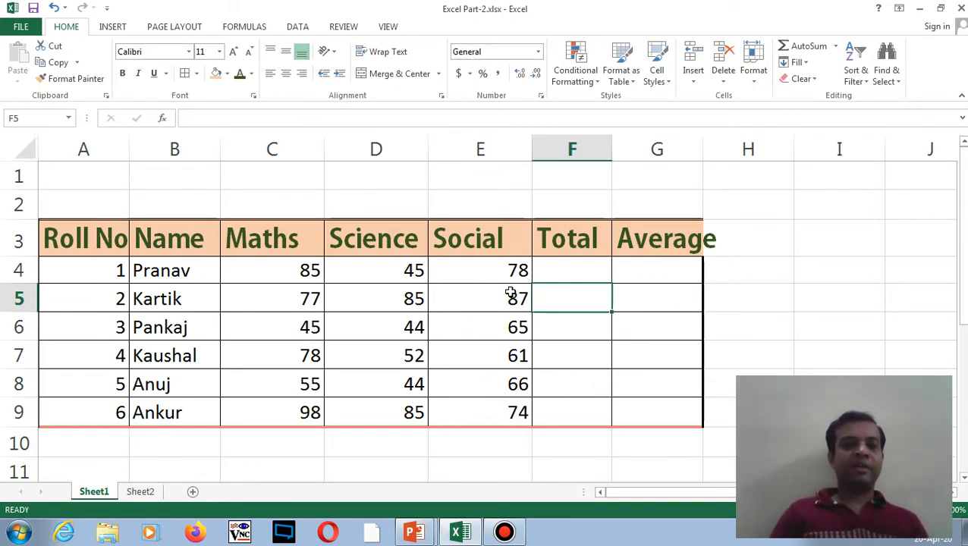
pyautogui.click(196, 73)
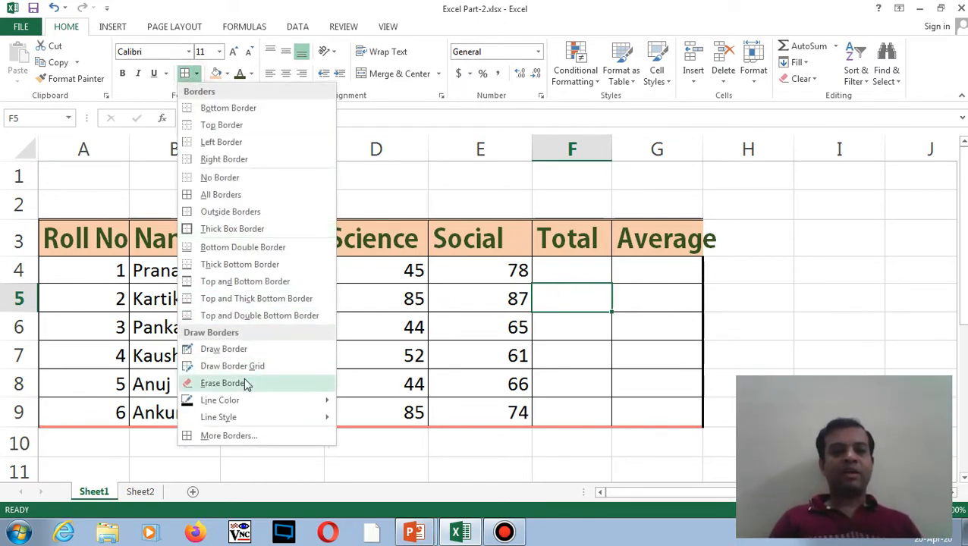
pyautogui.click(225, 435)
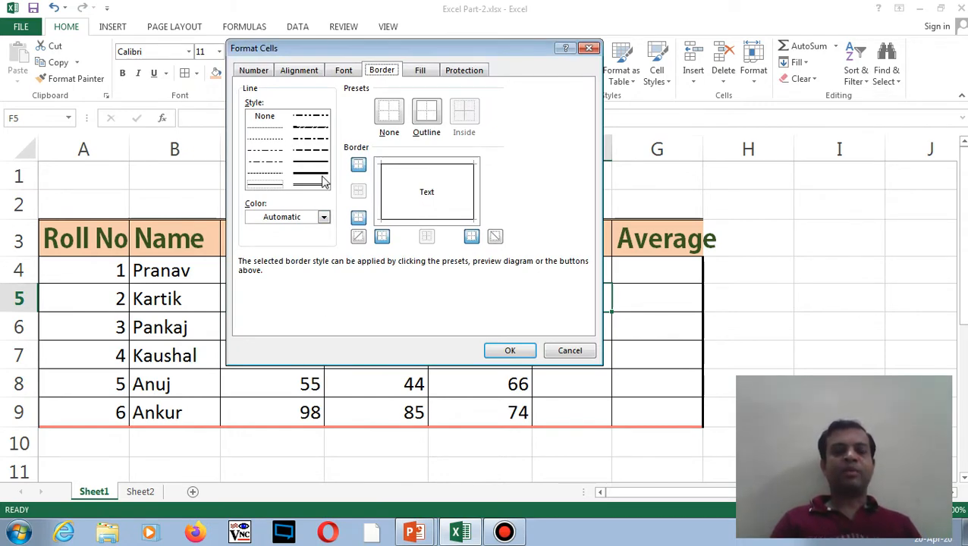
pyautogui.click(510, 351)
pyautogui.click(382, 293)
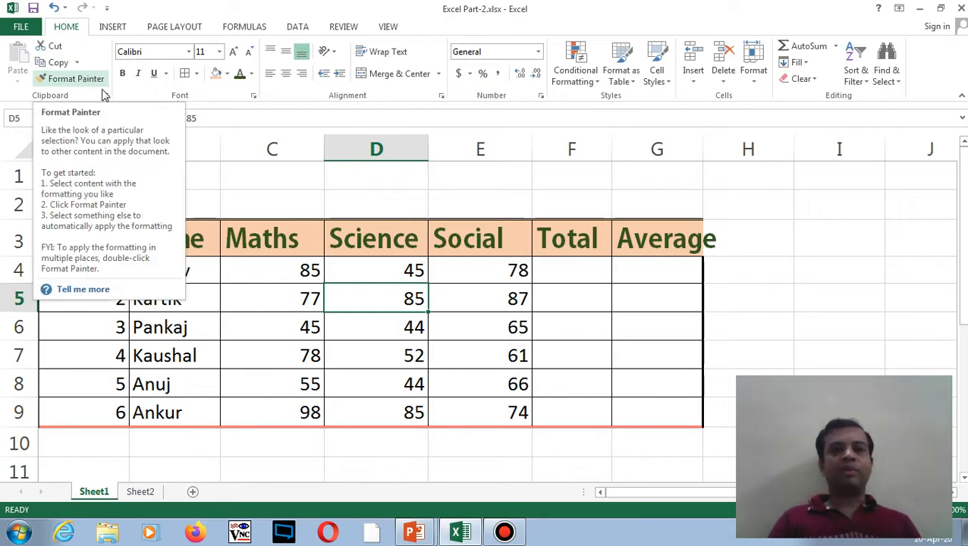
pyautogui.click(268, 242)
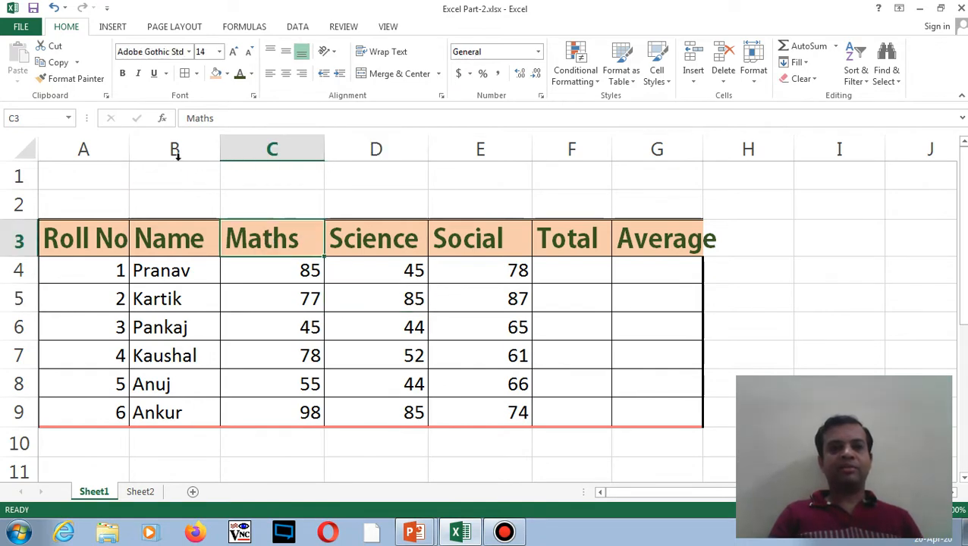
pyautogui.click(86, 90)
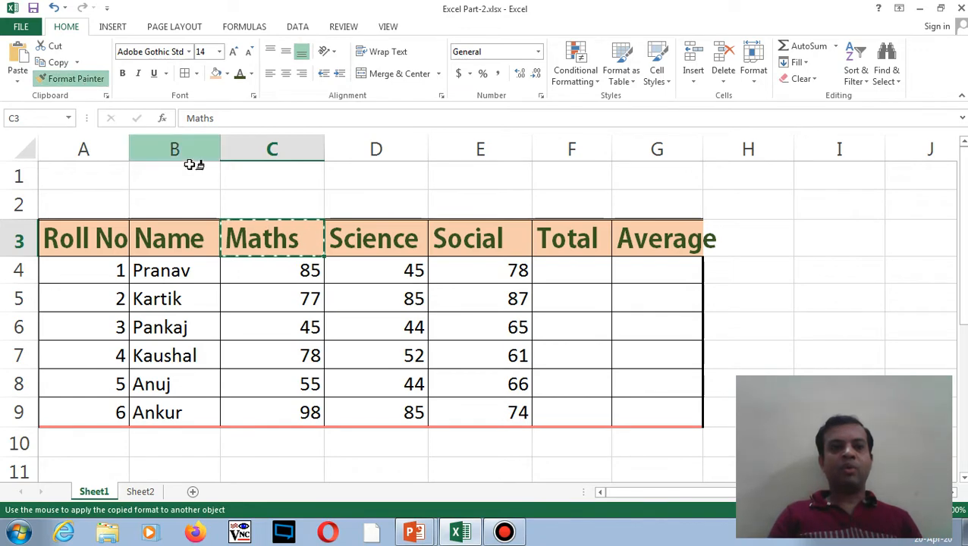
pyautogui.click(262, 322)
pyautogui.moveTo(262, 322); pyautogui.dragTo(464, 329)
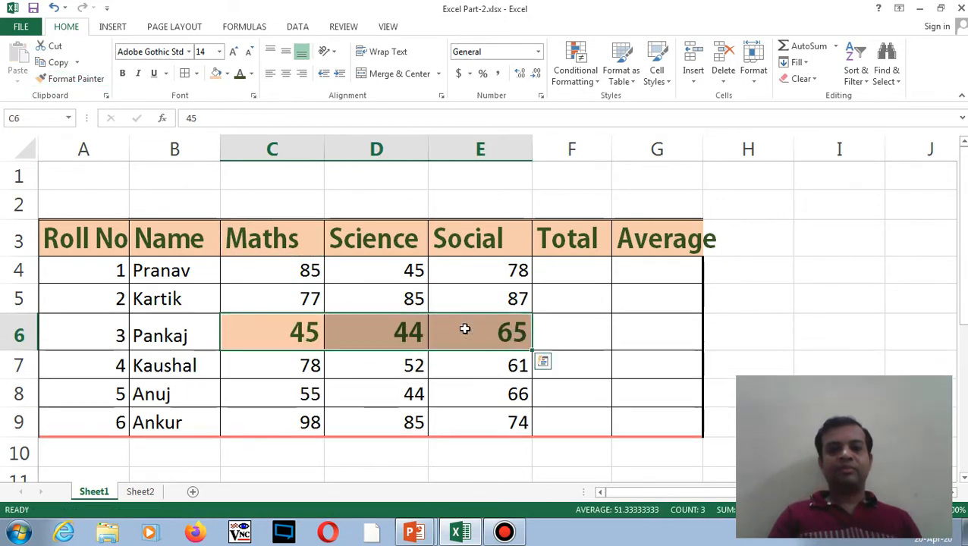
pyautogui.click(280, 249)
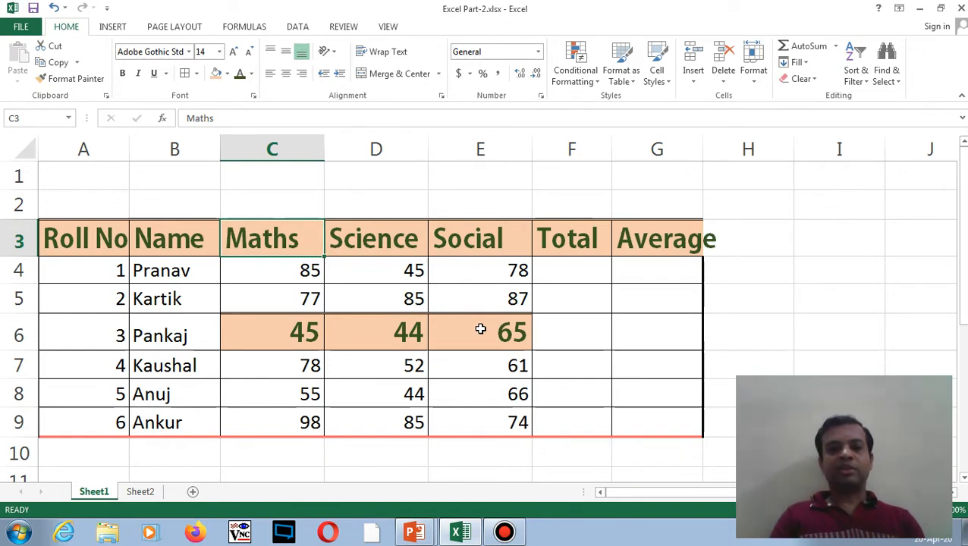
pyautogui.hotkey('ctrl', 'z')
pyautogui.click(353, 275)
pyautogui.press('Escape')
pyautogui.click(278, 276)
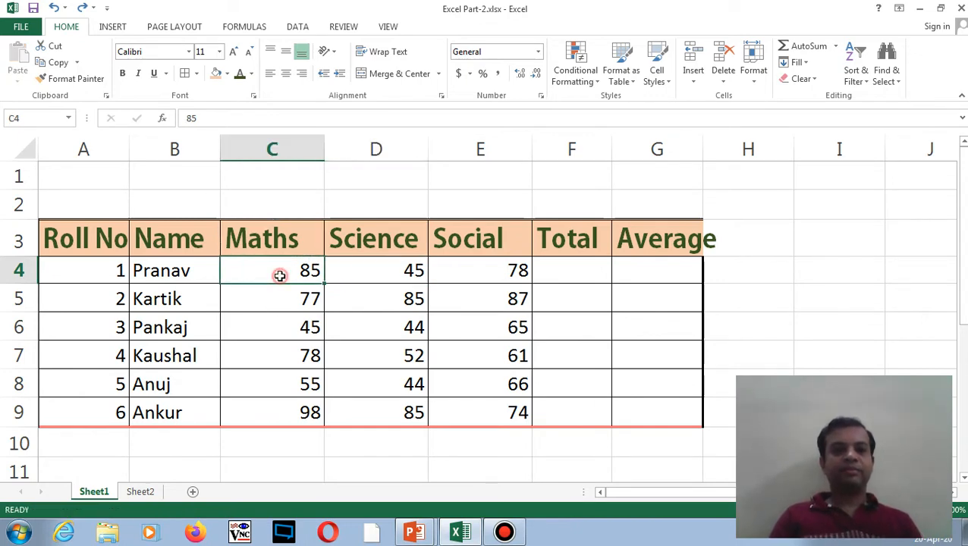
# - Paint the Maths header formatting onto the names B4:B9, then undo it
pyautogui.click(239, 237)
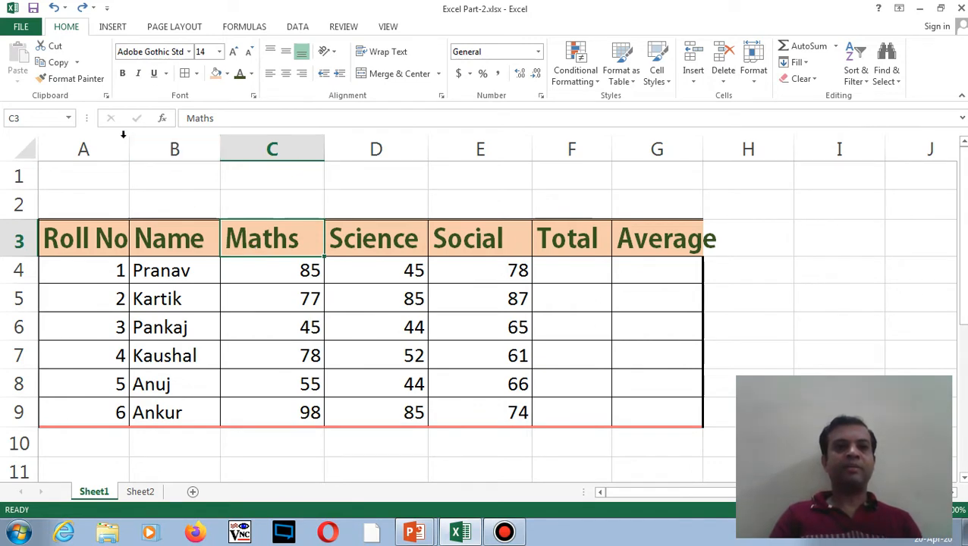
pyautogui.click(85, 81)
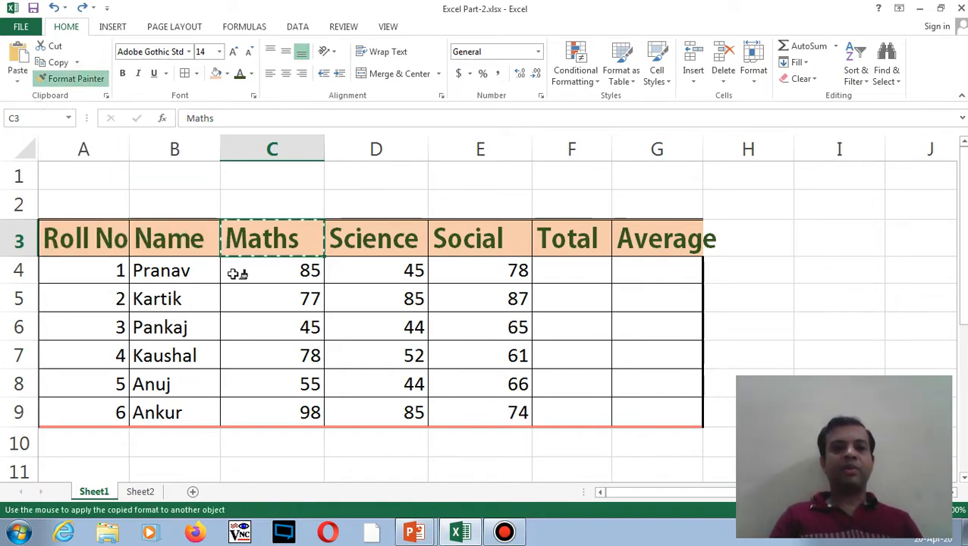
pyautogui.moveTo(179, 272); pyautogui.dragTo(196, 412)
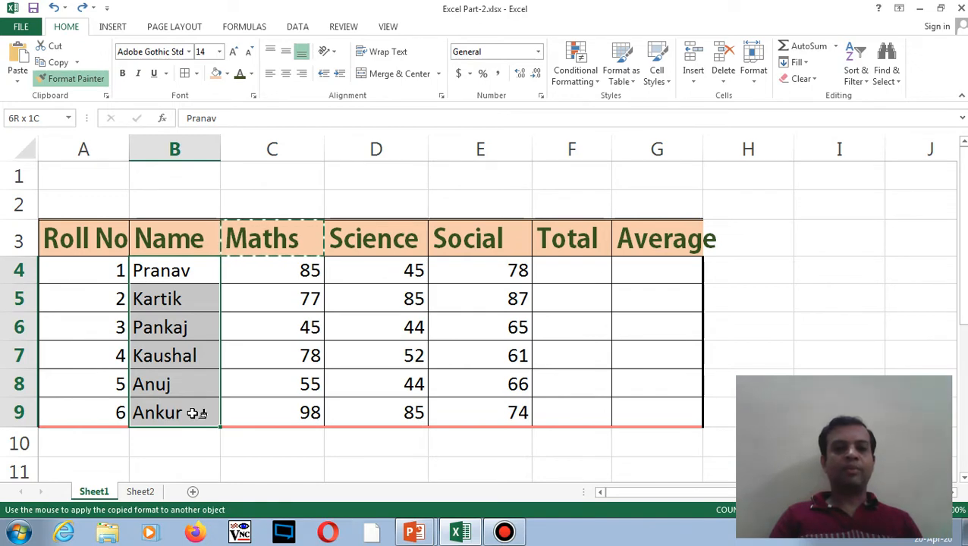
pyautogui.moveTo(196, 413); pyautogui.dragTo(196, 413)
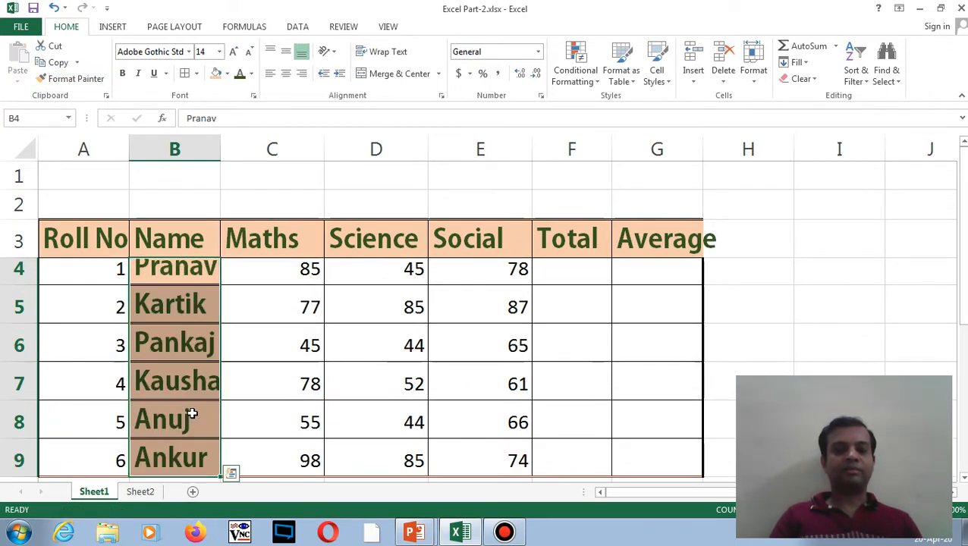
pyautogui.click(256, 355)
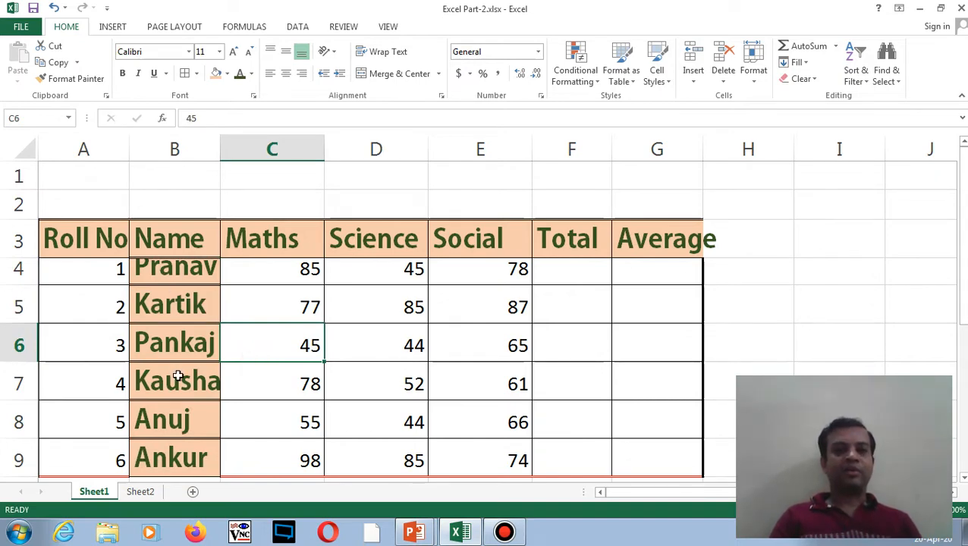
pyautogui.hotkey('ctrl', 'z')
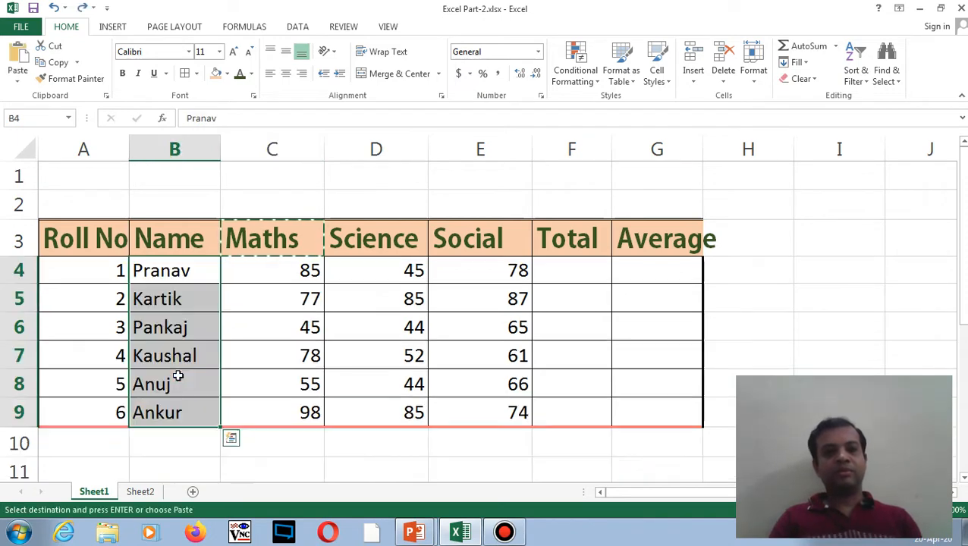
pyautogui.click(235, 321)
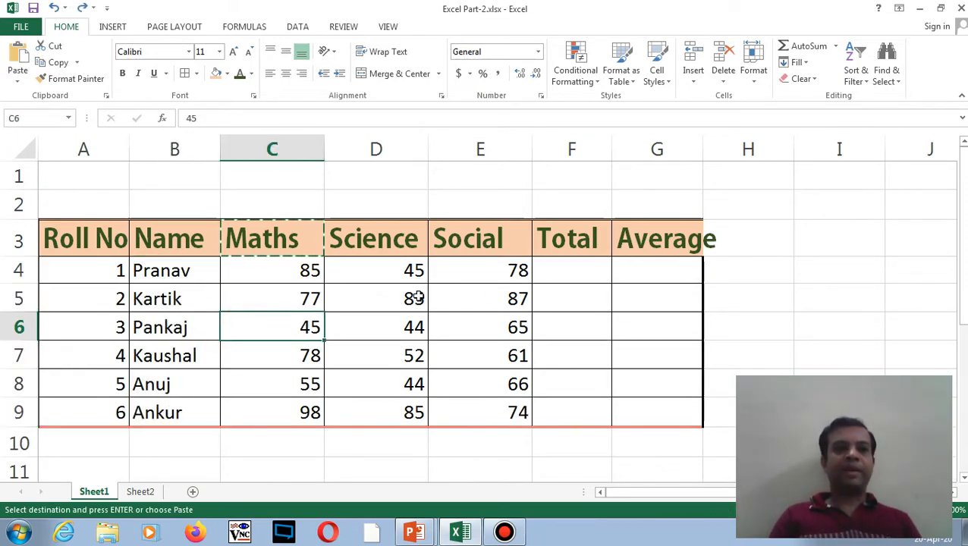
# - Copy the Maths header formatting from C3 onto cell I5
pyautogui.click(736, 292)
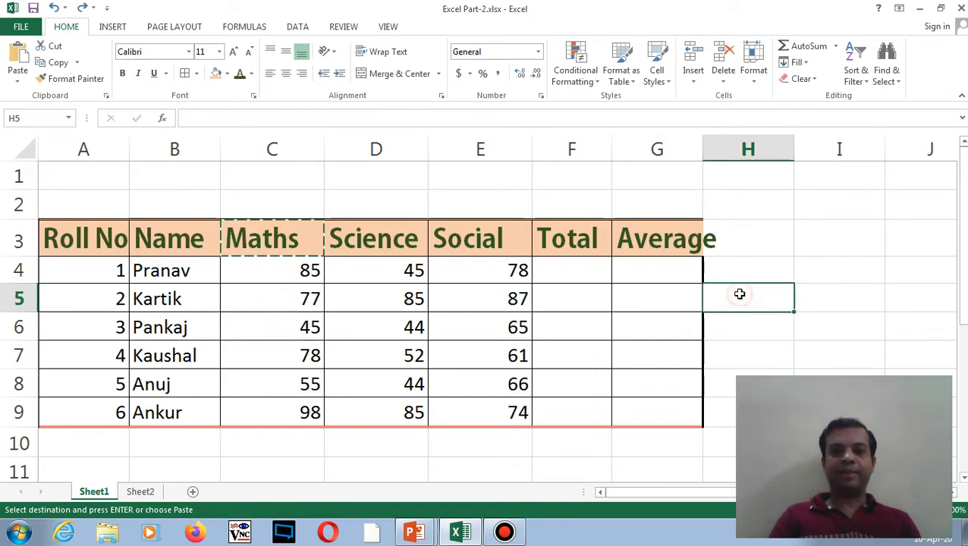
pyautogui.click(270, 239)
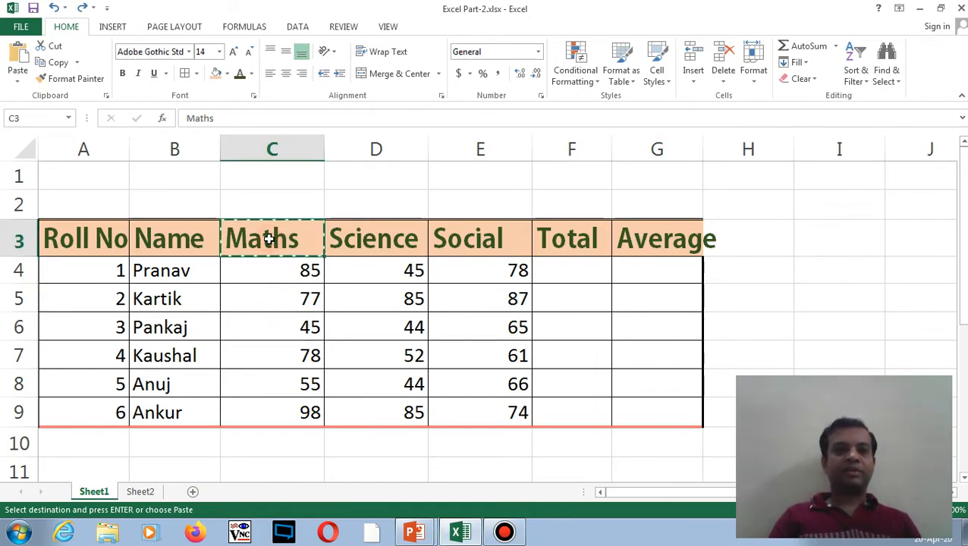
pyautogui.click(73, 78)
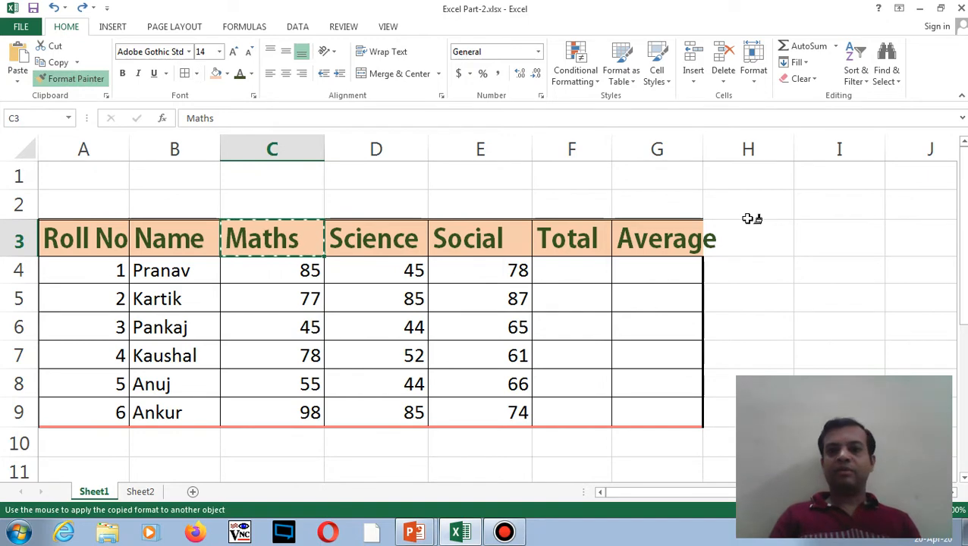
pyautogui.click(816, 291)
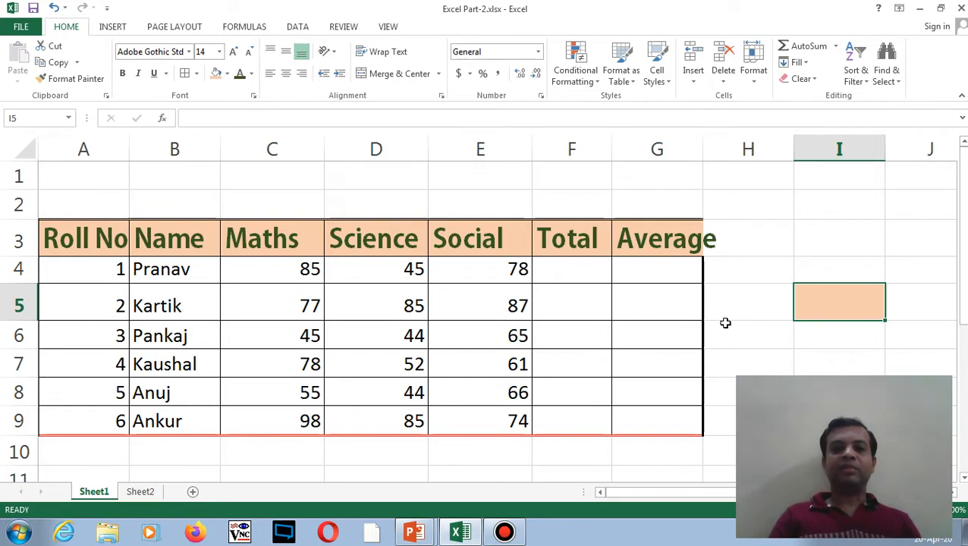
# - Enter the word Test in cell I5
pyautogui.doubleClick(808, 304)
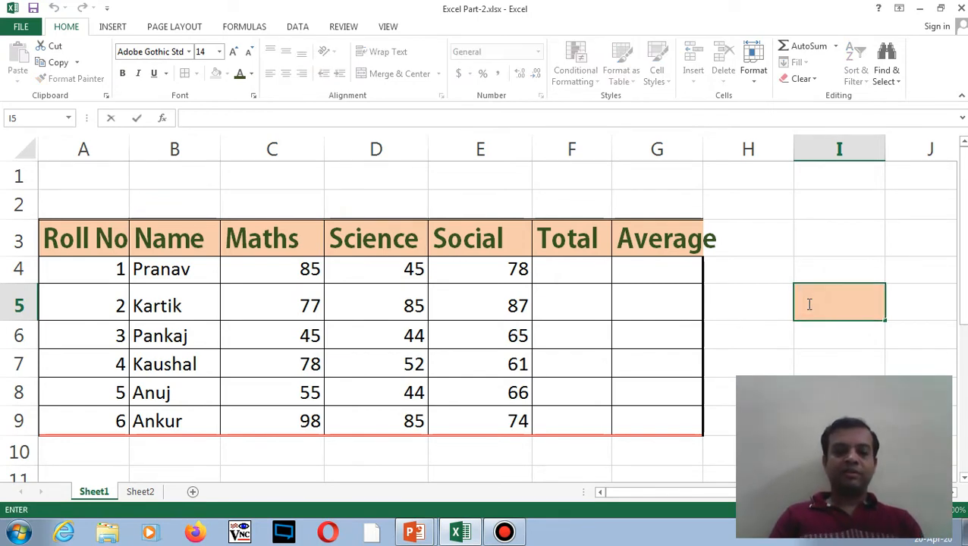
pyautogui.write('Test')
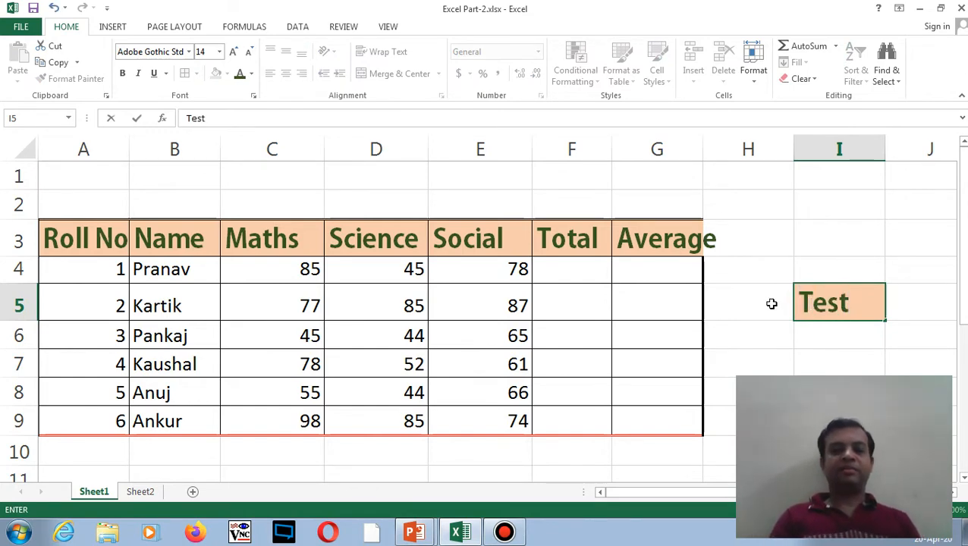
pyautogui.click(772, 304)
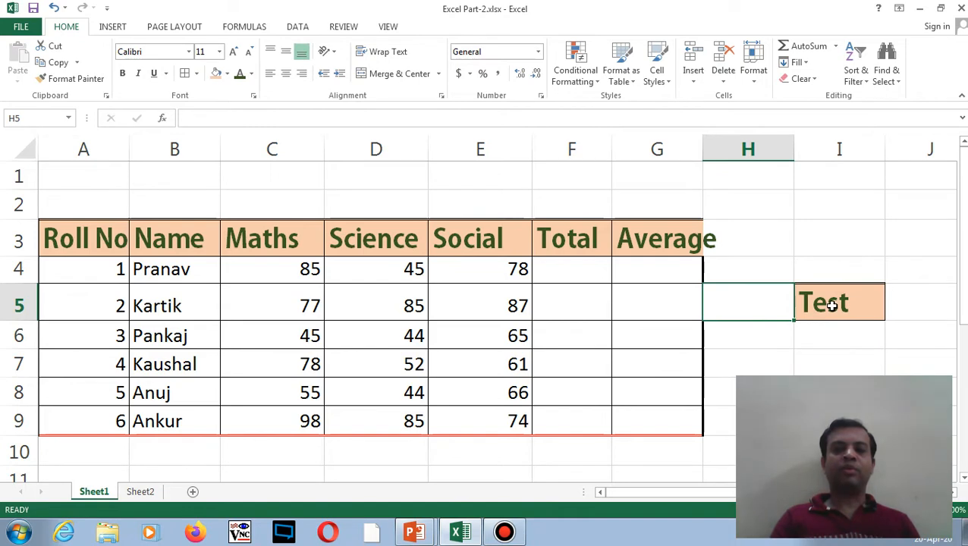
pyautogui.click(295, 235)
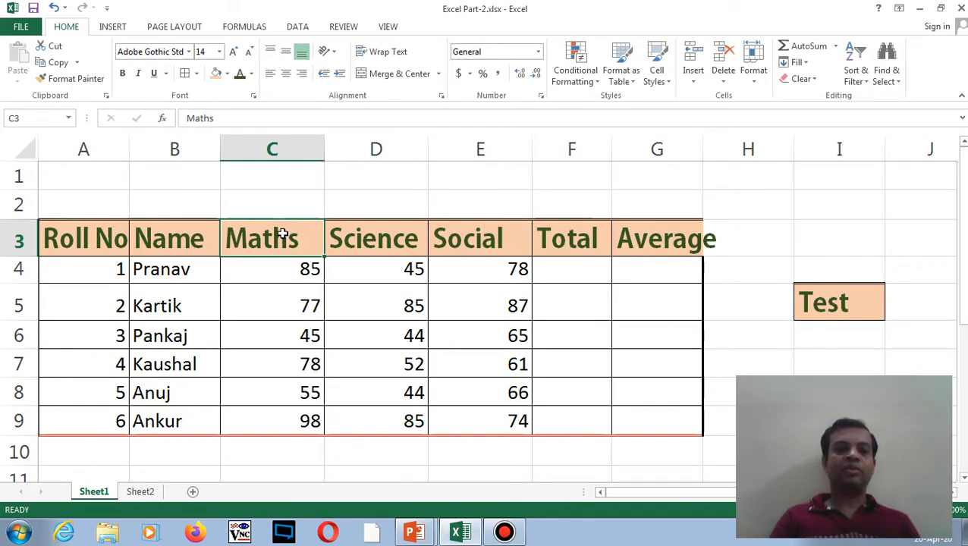
# - Make row 5 much taller, then try left and right alignment on A5:F5 and settle on centred
pyautogui.click(298, 275)
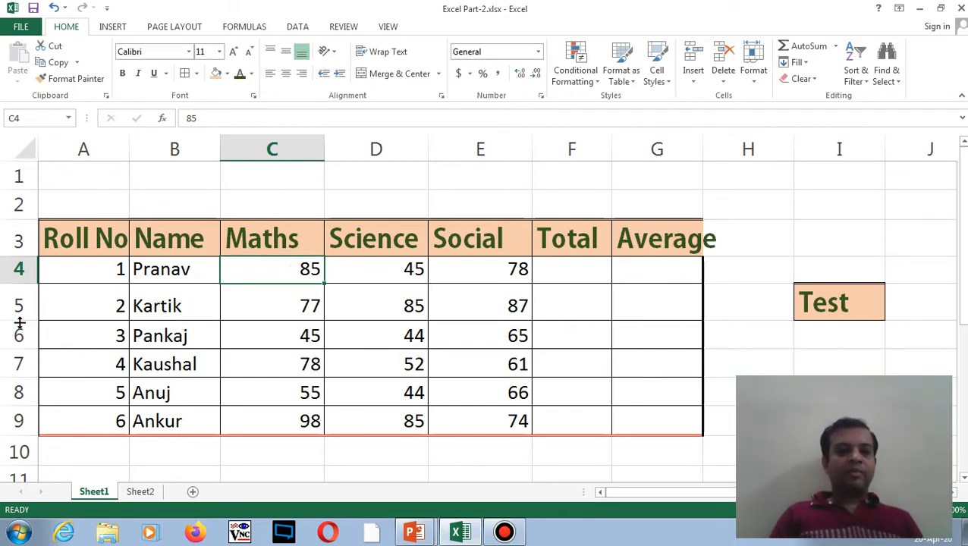
pyautogui.moveTo(22, 321); pyautogui.dragTo(28, 351)
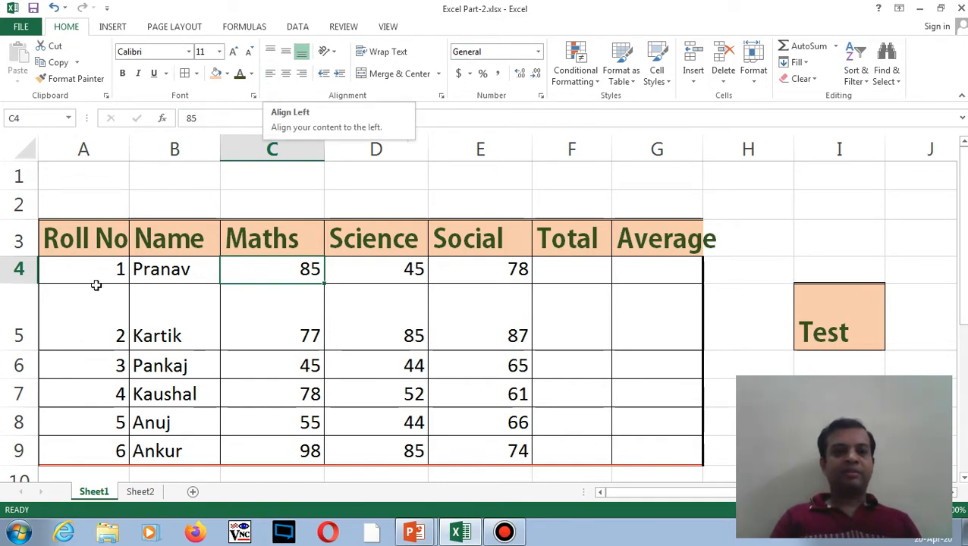
pyautogui.moveTo(93, 298); pyautogui.dragTo(635, 302)
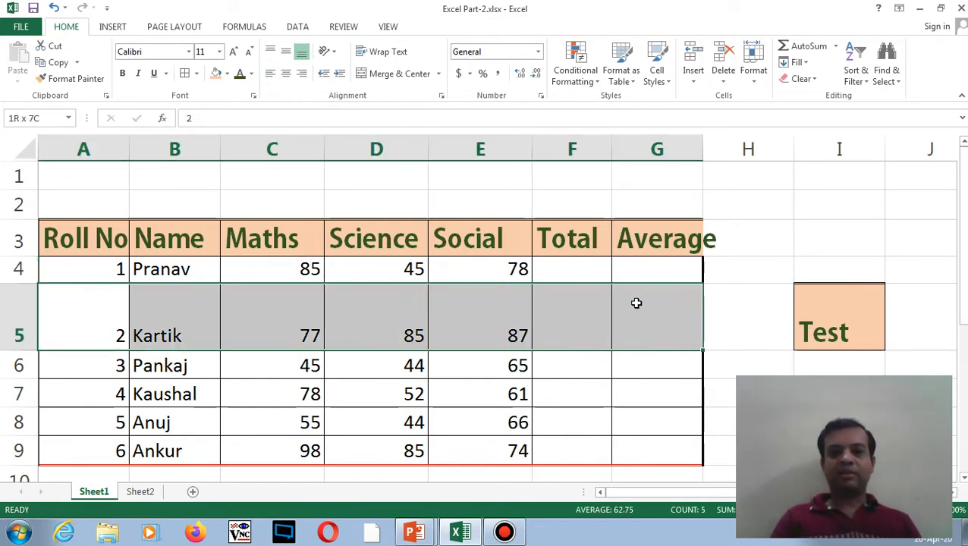
pyautogui.click(269, 74)
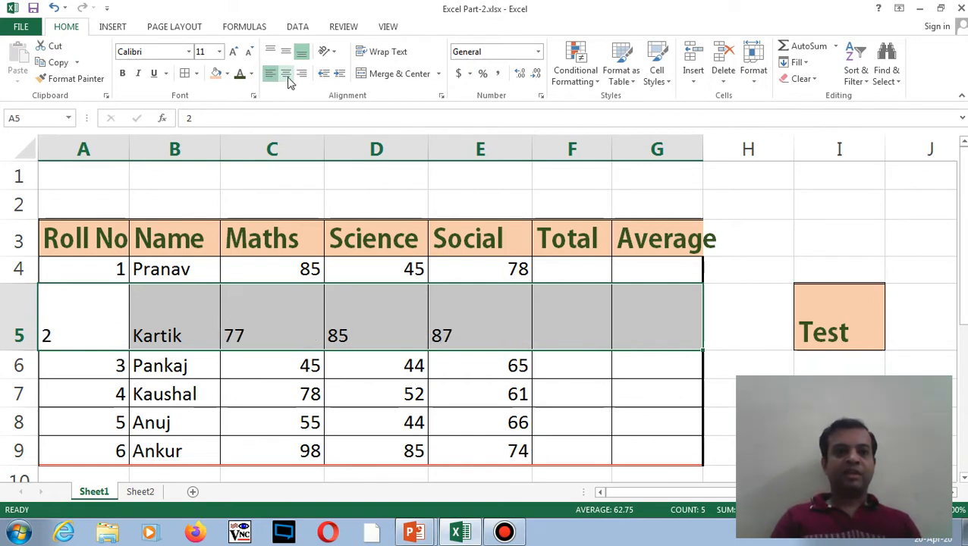
pyautogui.click(287, 76)
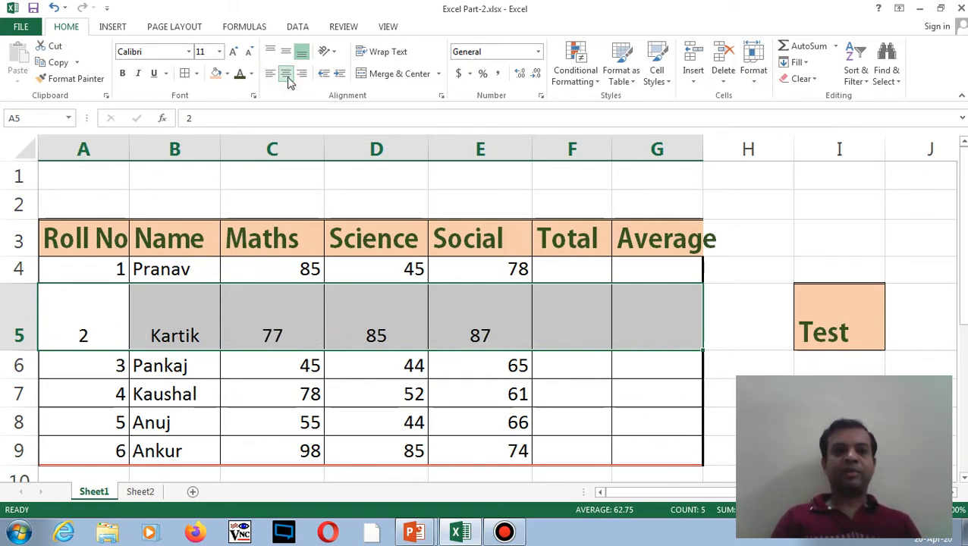
pyautogui.click(302, 76)
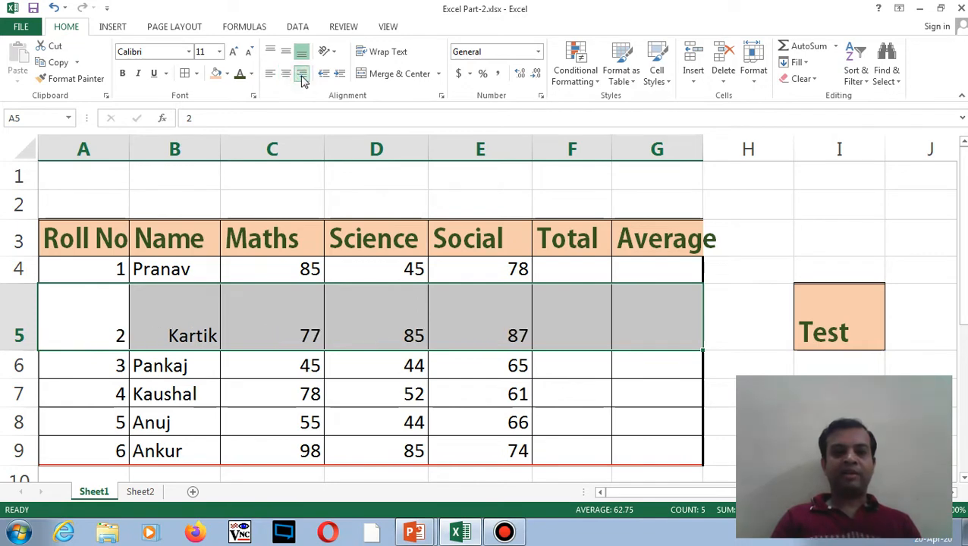
pyautogui.click(287, 76)
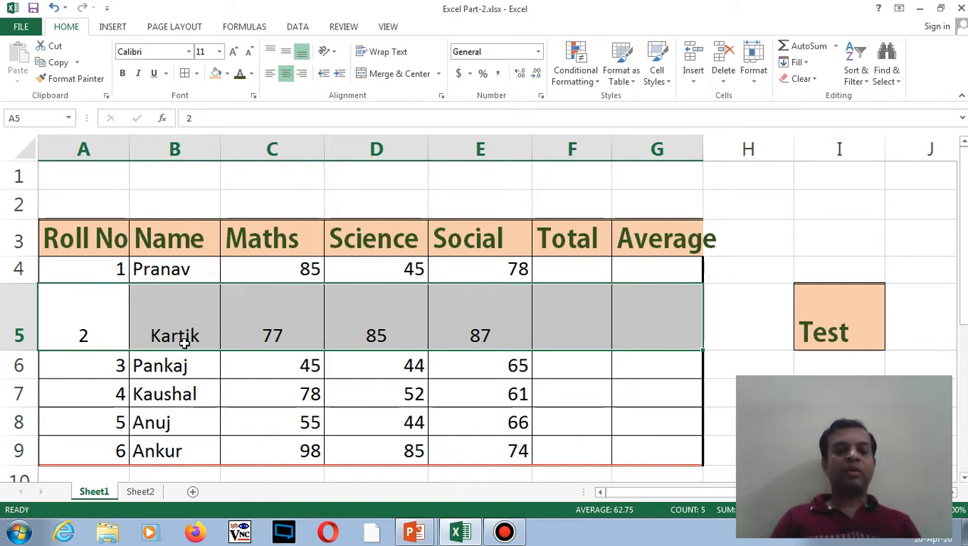
# - Try Top, Bottom and Middle Align on row 5, finishing with Middle Align
pyautogui.click(272, 52)
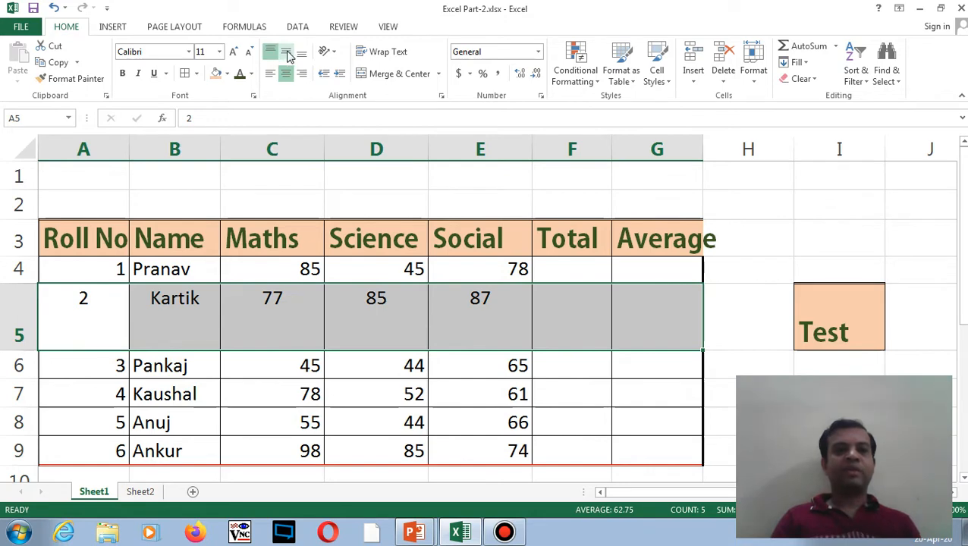
pyautogui.click(286, 52)
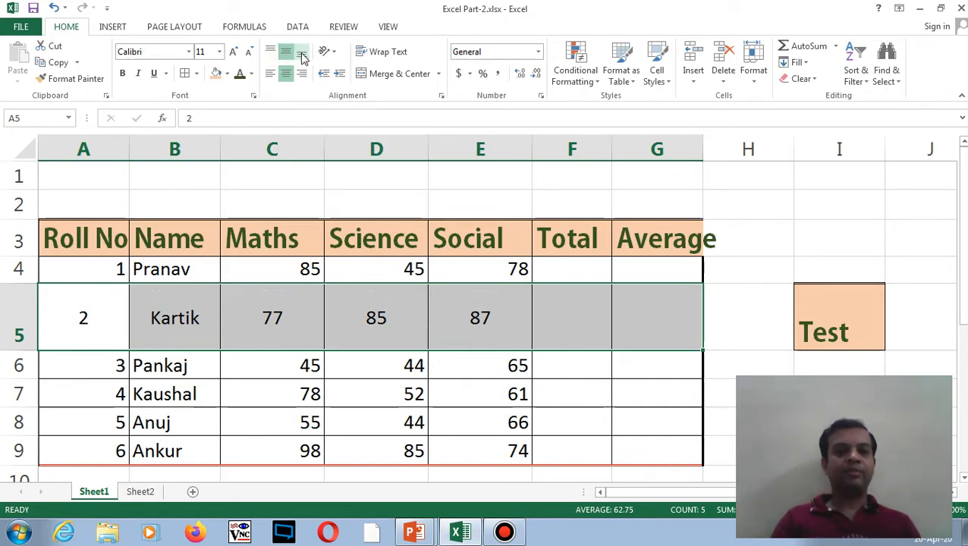
pyautogui.click(302, 53)
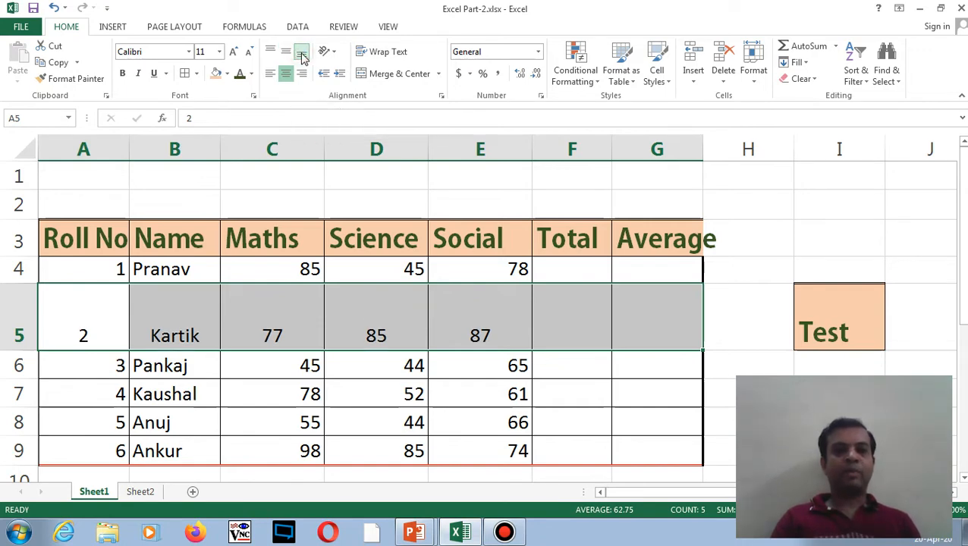
pyautogui.click(286, 53)
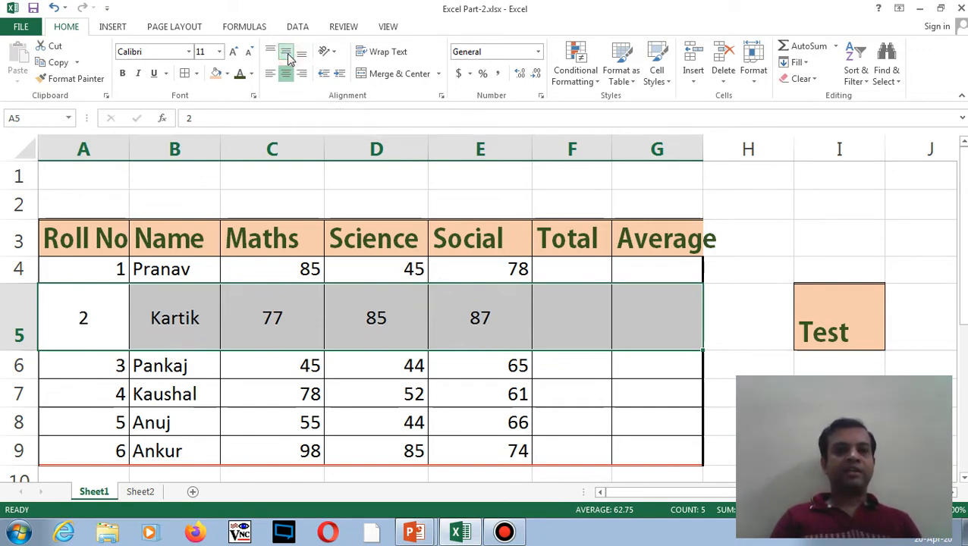
pyautogui.click(271, 53)
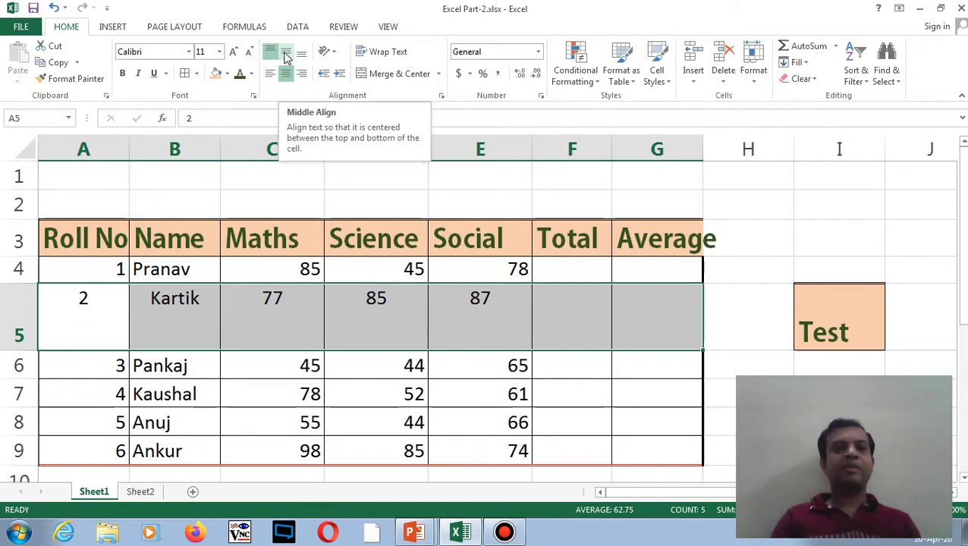
pyautogui.click(286, 53)
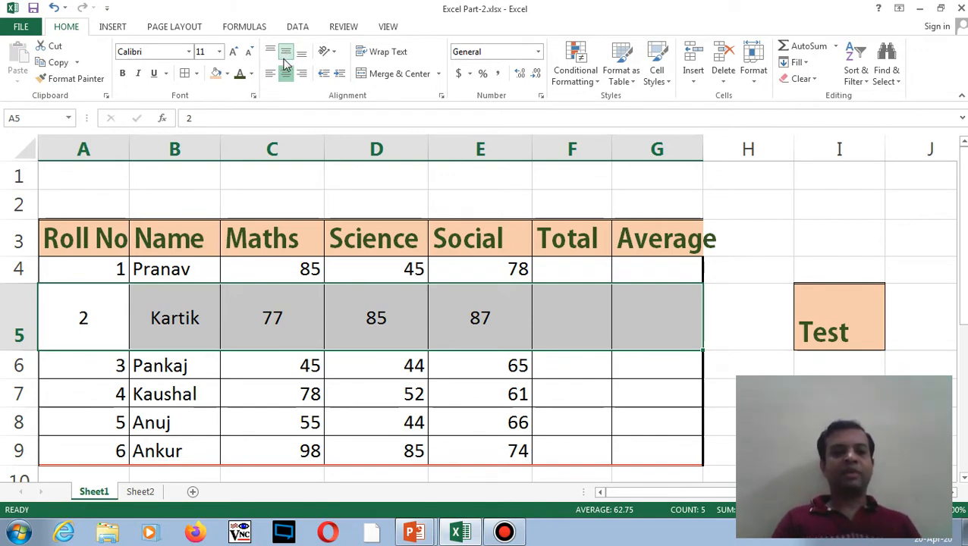
pyautogui.click(302, 53)
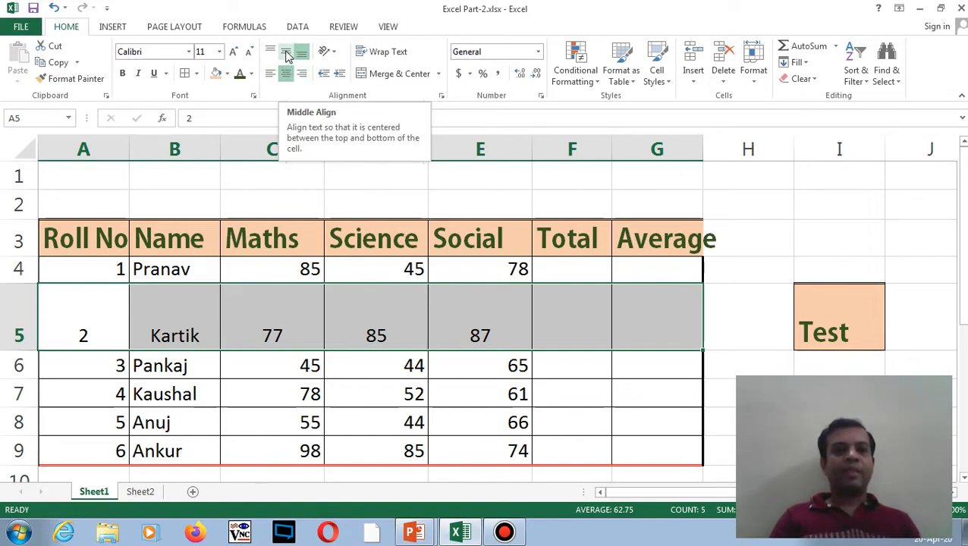
pyautogui.click(287, 54)
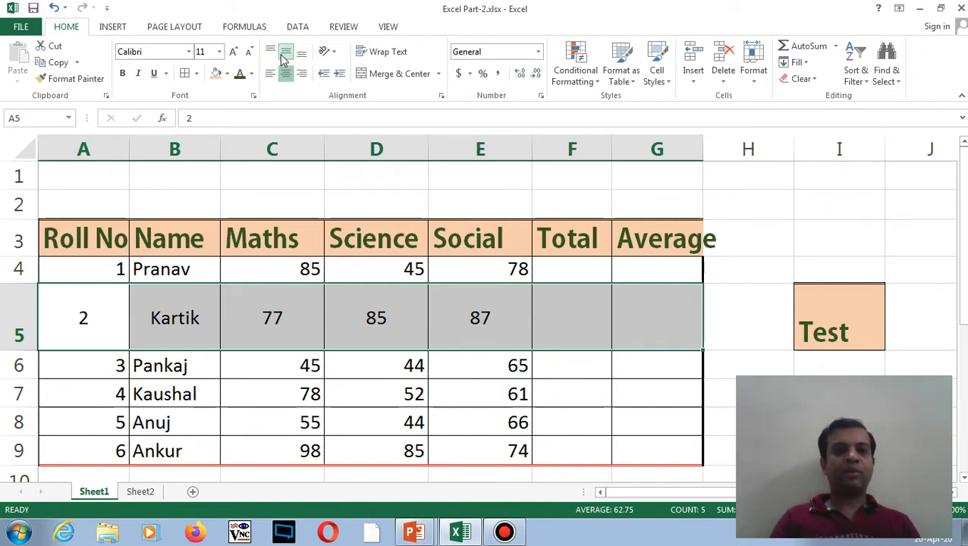
pyautogui.click(274, 310)
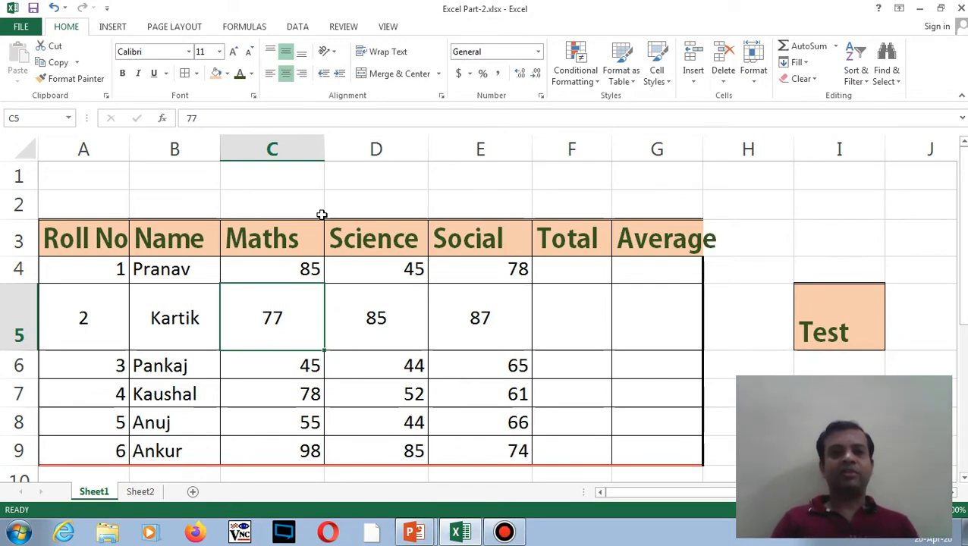
# - Try Vertical Text, Angle Clockwise and Angle Counterclockwise on C5's 77, ending counterclockwise
pyautogui.click(335, 53)
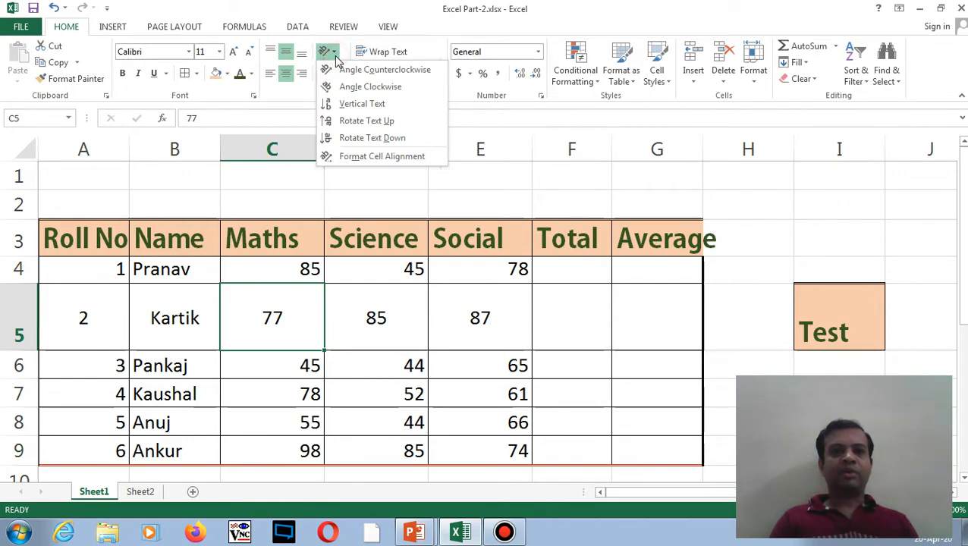
pyautogui.click(342, 107)
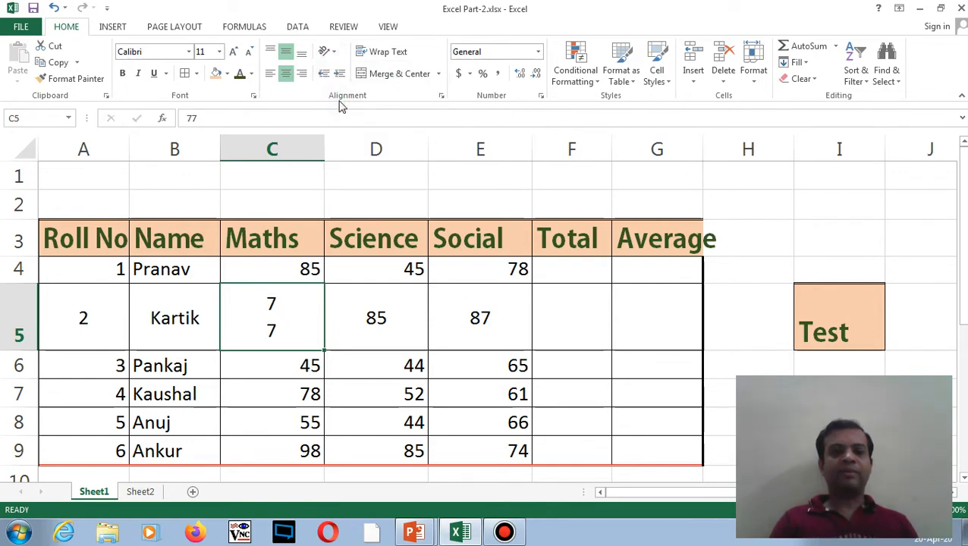
pyautogui.click(331, 52)
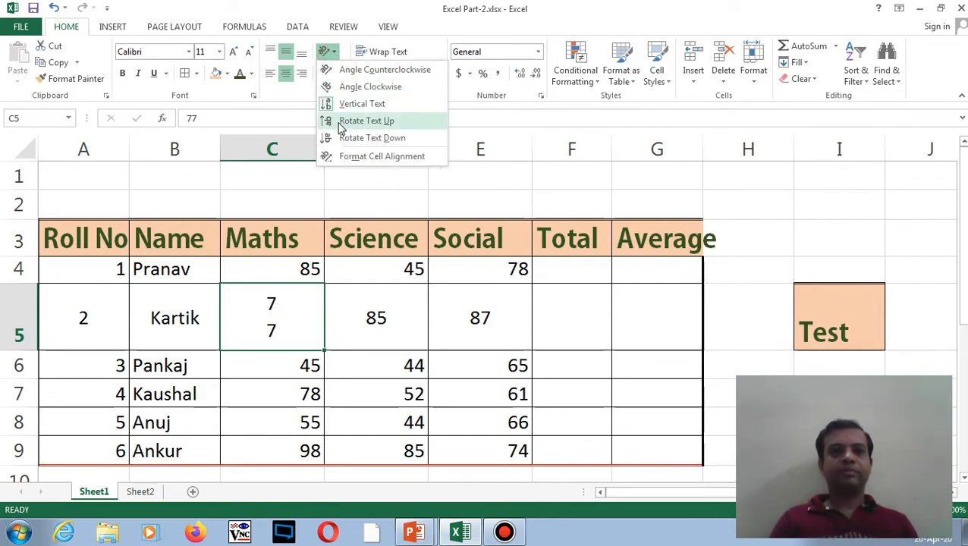
pyautogui.click(343, 87)
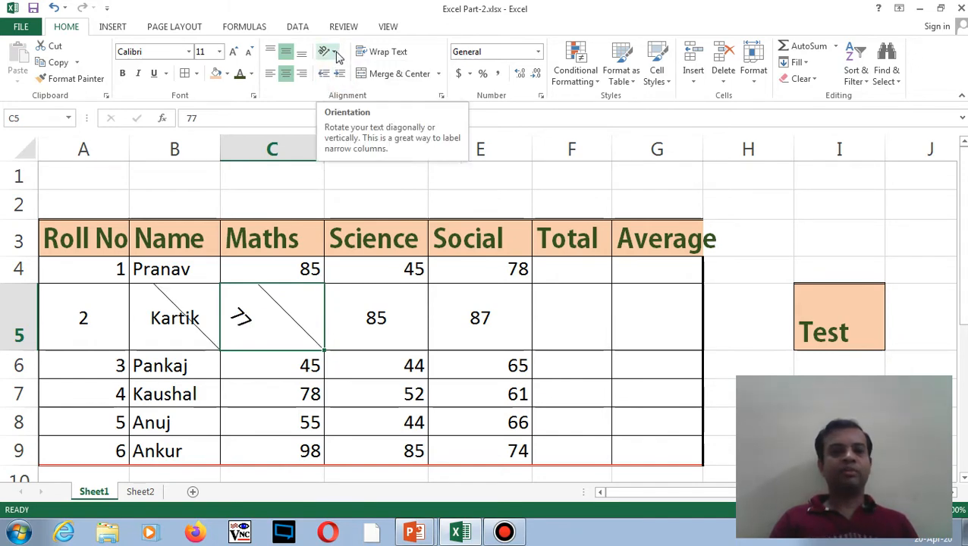
pyautogui.click(337, 53)
pyautogui.click(342, 70)
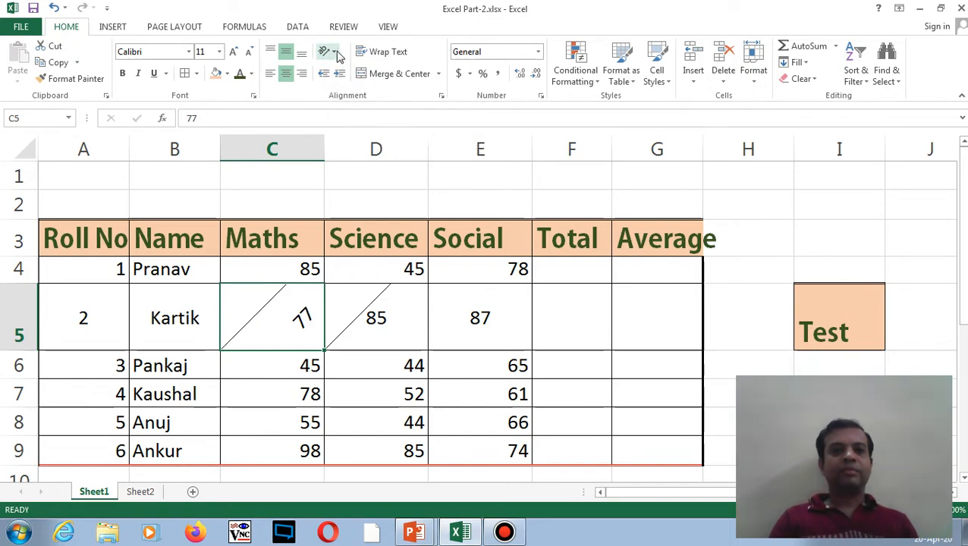
pyautogui.click(328, 52)
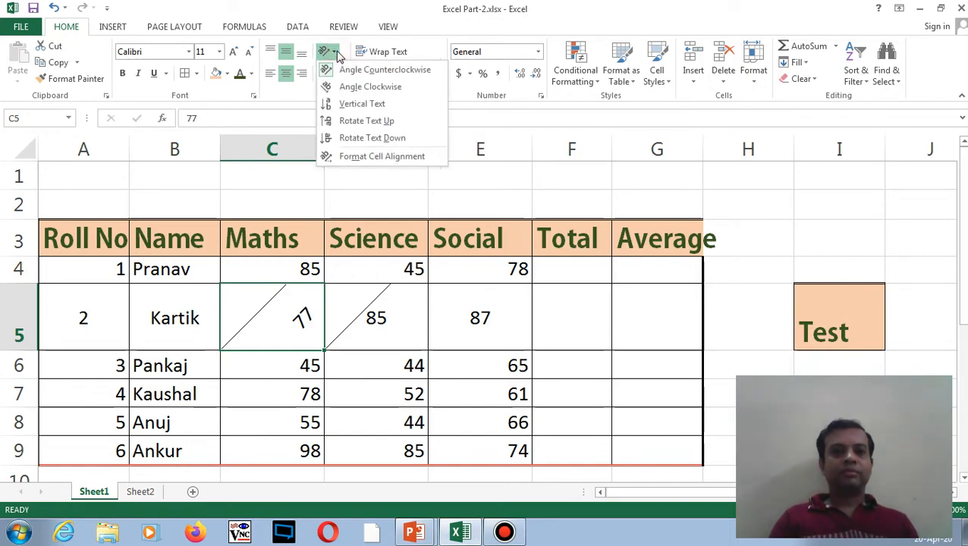
# - Rotate C5's 77 to -90 degrees in the Format Cells alignment settings
pyautogui.click(369, 157)
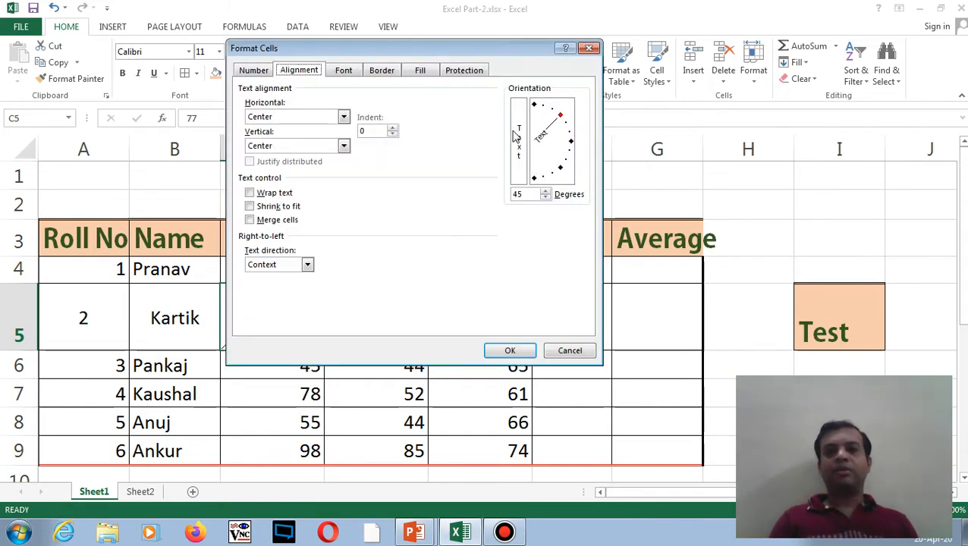
pyautogui.moveTo(562, 120); pyautogui.dragTo(572, 146)
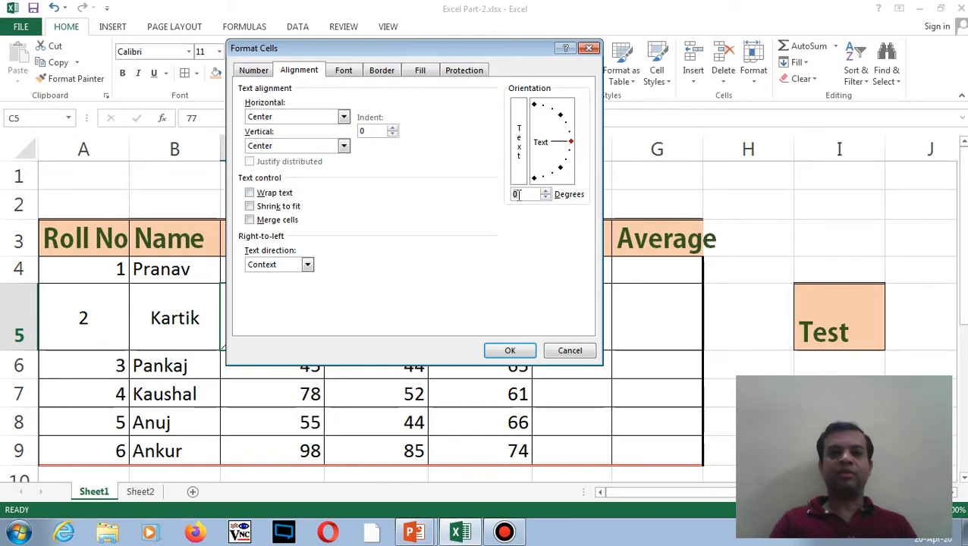
pyautogui.moveTo(571, 142); pyautogui.dragTo(531, 207)
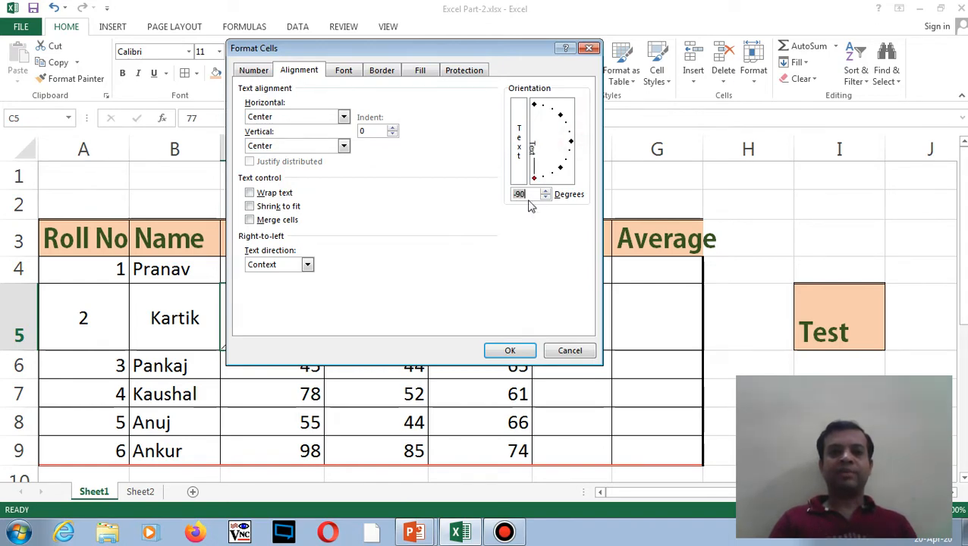
pyautogui.click(516, 346)
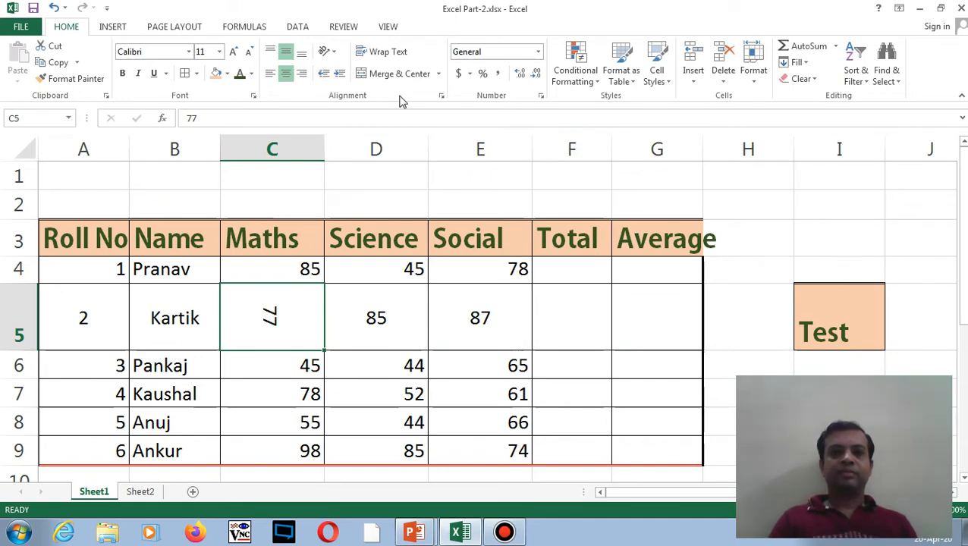
# - Set C5's 77 to 90 degrees instead and make column C slightly narrower
pyautogui.click(325, 51)
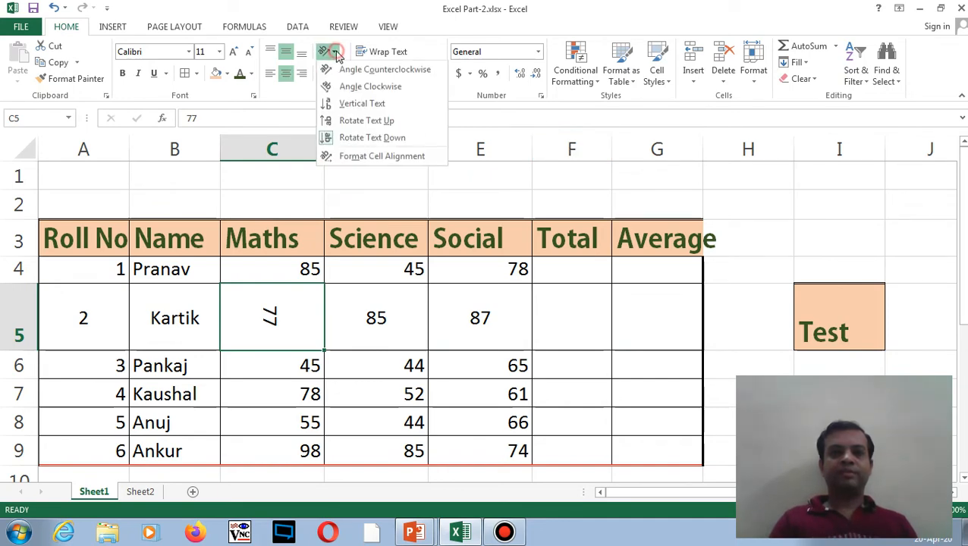
pyautogui.click(360, 162)
pyautogui.moveTo(533, 178); pyautogui.dragTo(535, 106)
pyautogui.click(522, 349)
pyautogui.moveTo(322, 150)
pyautogui.mouseDown()
pyautogui.moveTo(266, 151)
pyautogui.moveTo(308, 156)
pyautogui.mouseUp()
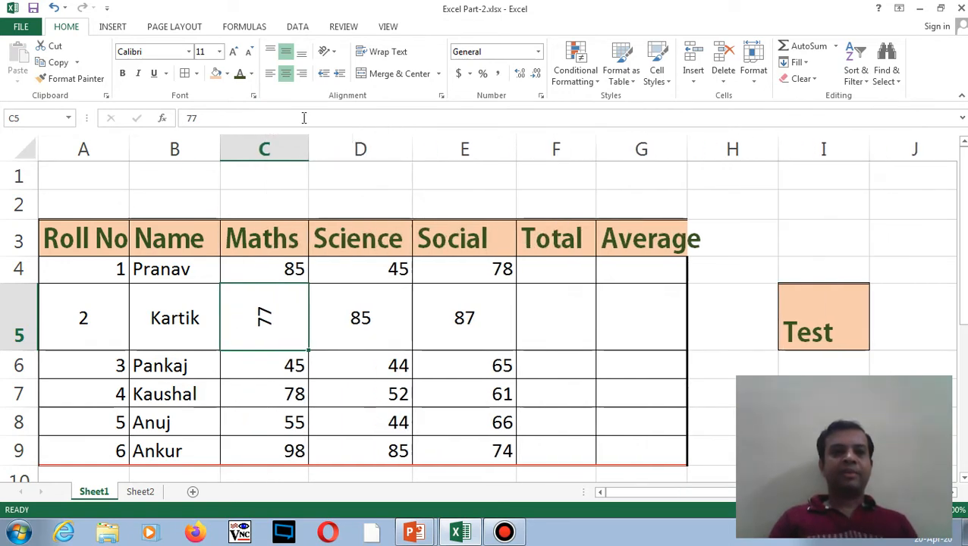
# - Rotate the Maths header in C3 to 90 degrees and narrow column C to fit
pyautogui.click(267, 240)
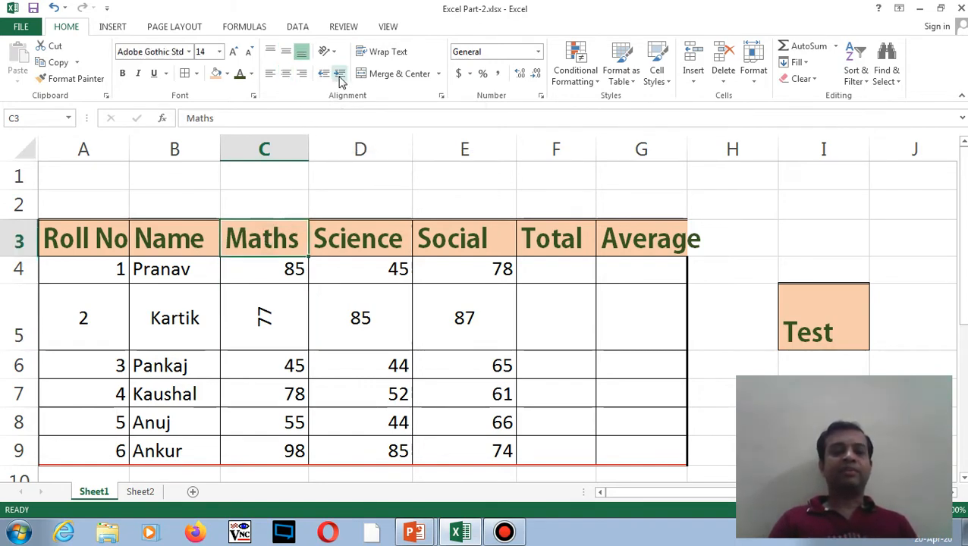
pyautogui.click(327, 51)
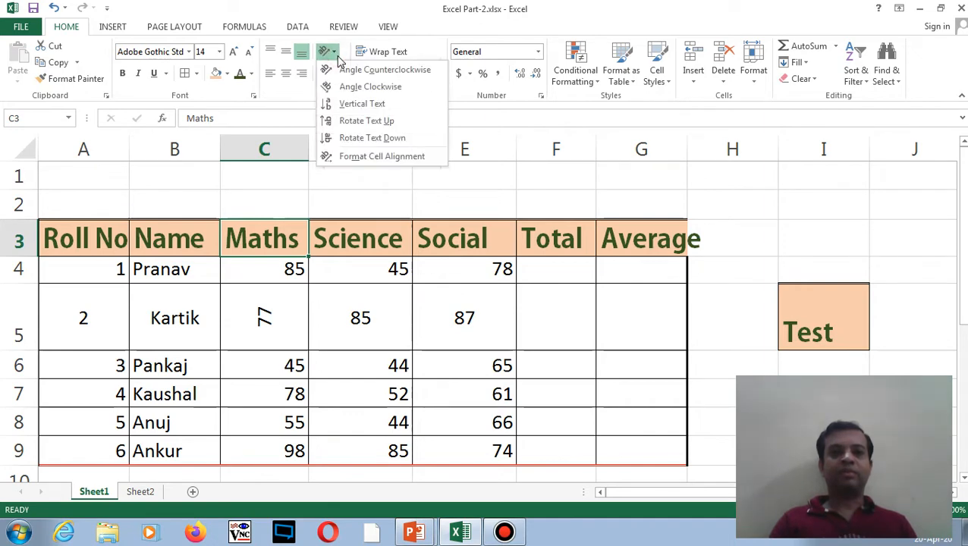
pyautogui.click(351, 156)
pyautogui.moveTo(569, 141); pyautogui.dragTo(535, 107)
pyautogui.click(511, 350)
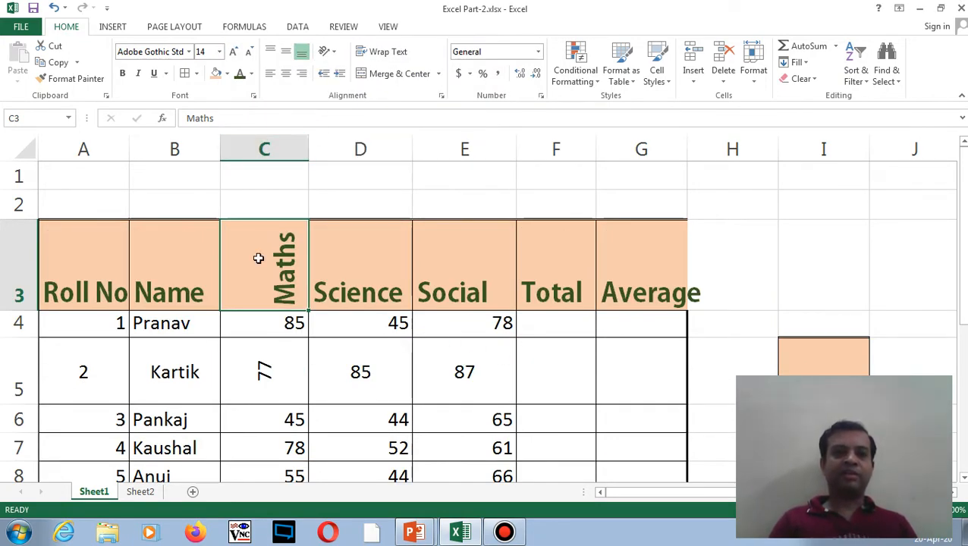
pyautogui.moveTo(309, 153); pyautogui.dragTo(261, 159)
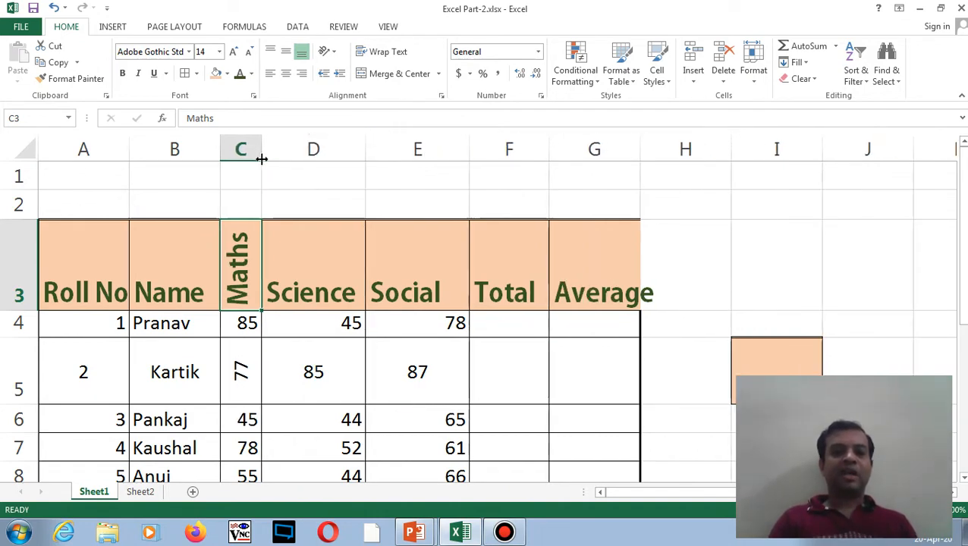
pyautogui.moveTo(963, 212); pyautogui.dragTo(963, 231)
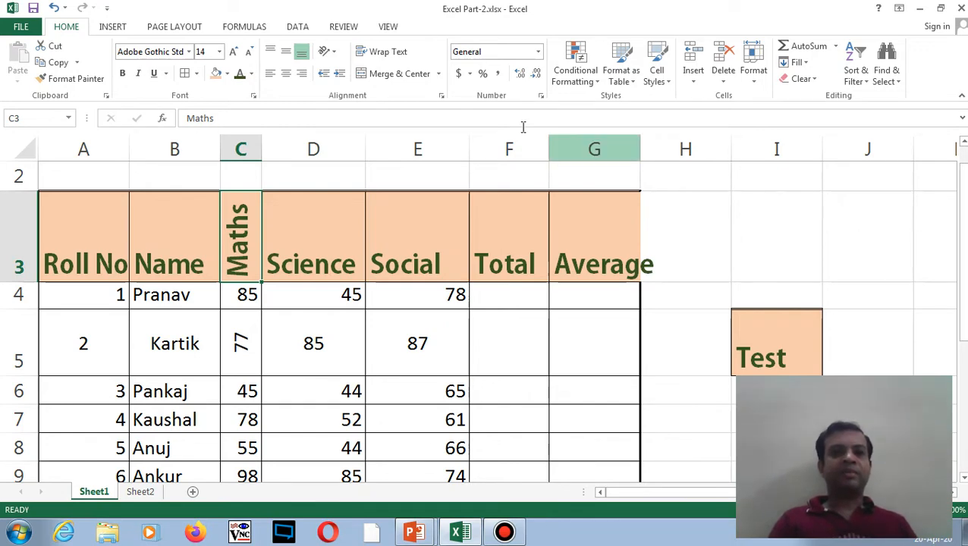
# - Reopen the alignment settings and tilt the Maths header to 51 degrees
pyautogui.click(336, 55)
pyautogui.click(347, 161)
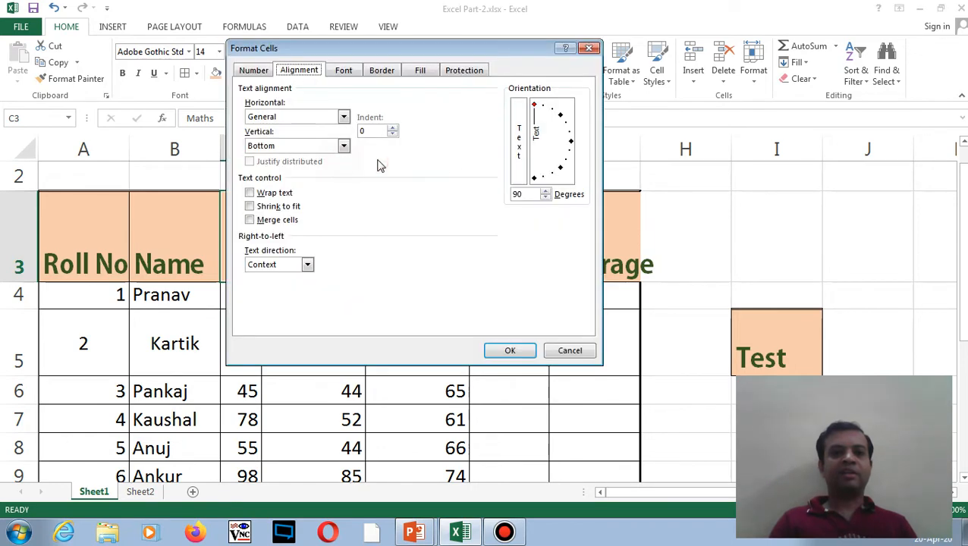
pyautogui.moveTo(534, 105); pyautogui.dragTo(567, 148)
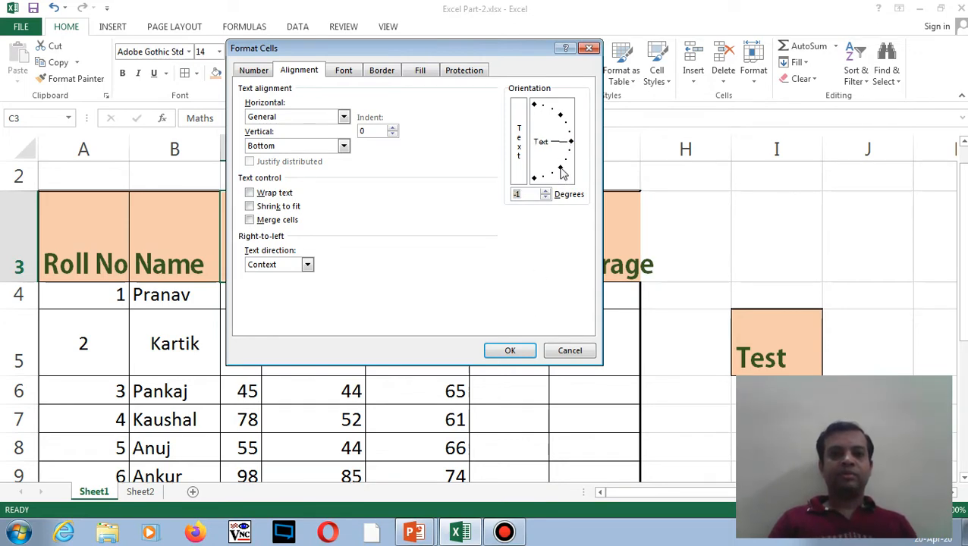
# - Set the Maths header back to 0 degrees and widen column C so Maths fits
pyautogui.moveTo(571, 149); pyautogui.dragTo(574, 142)
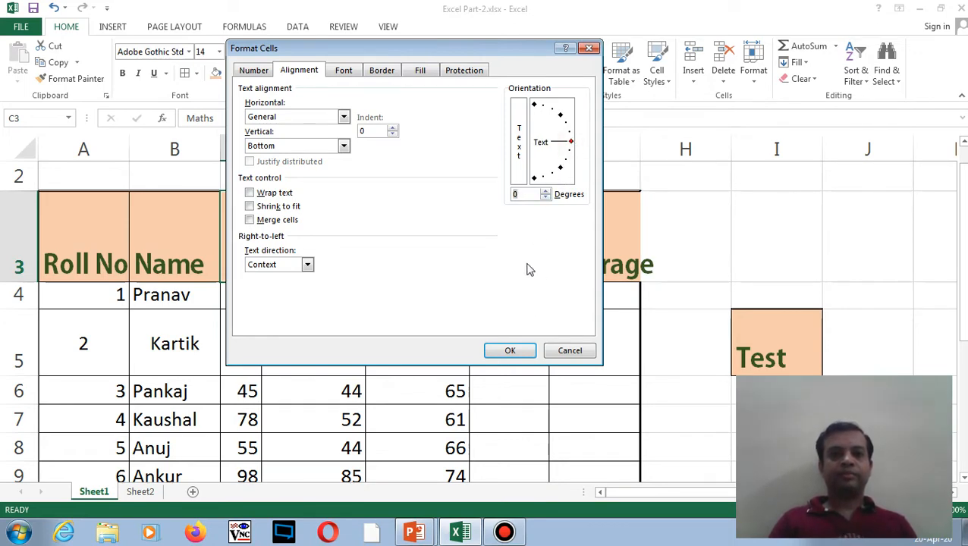
pyautogui.click(516, 348)
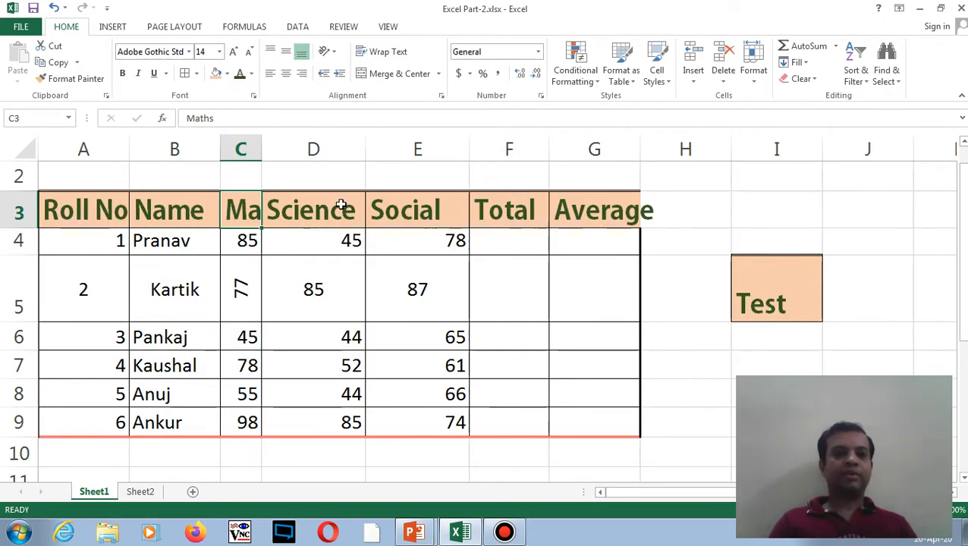
pyautogui.moveTo(261, 149); pyautogui.dragTo(302, 154)
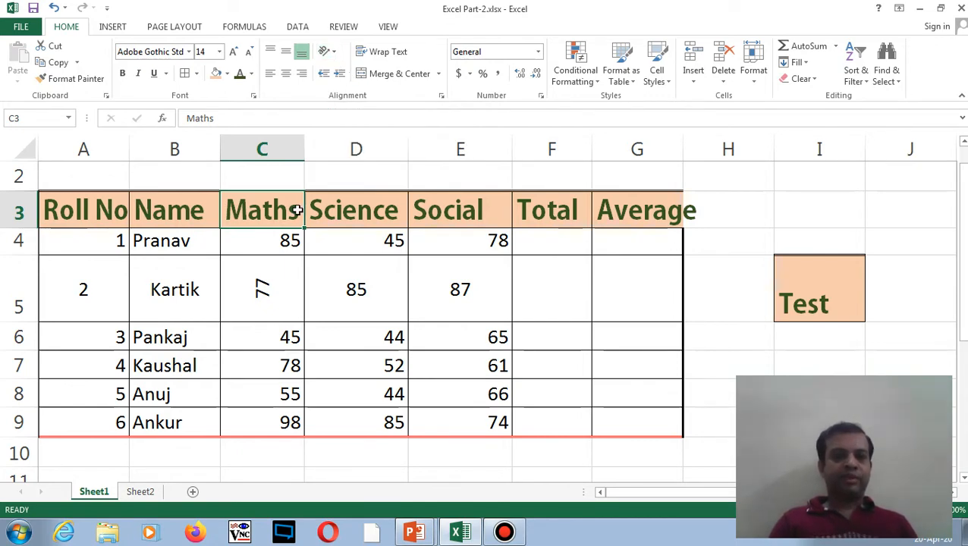
pyautogui.click(426, 275)
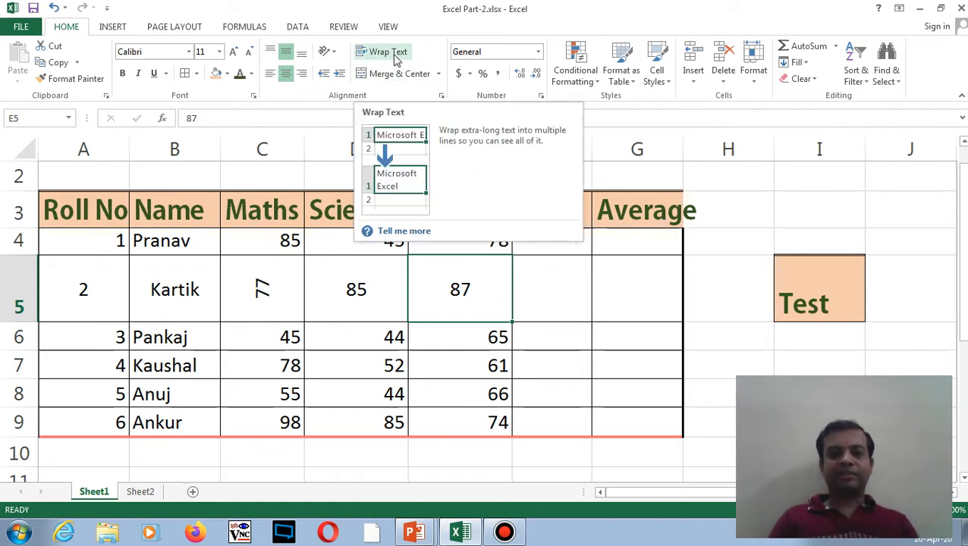
# - Type a test entry into H3 beside Average, then delete it so Average shows in full
pyautogui.click(337, 260)
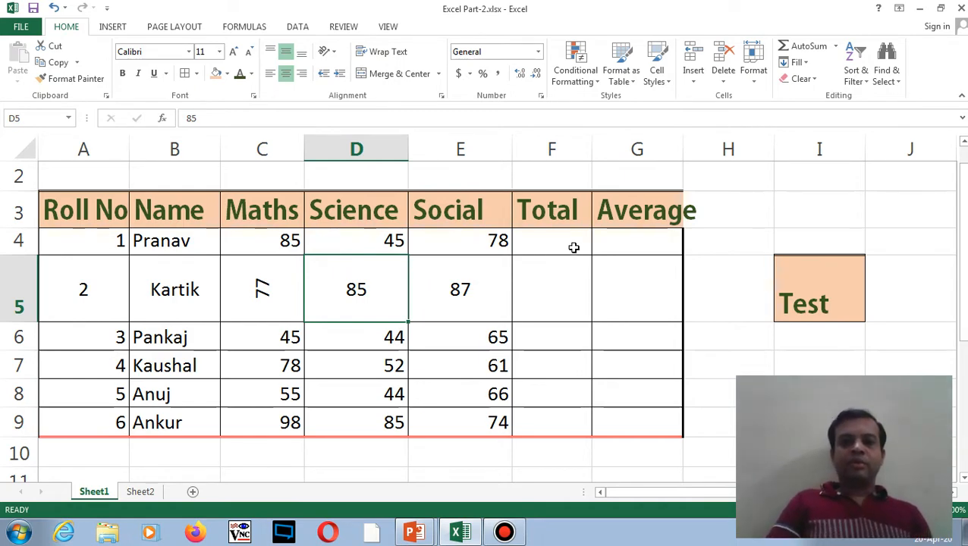
pyautogui.click(657, 219)
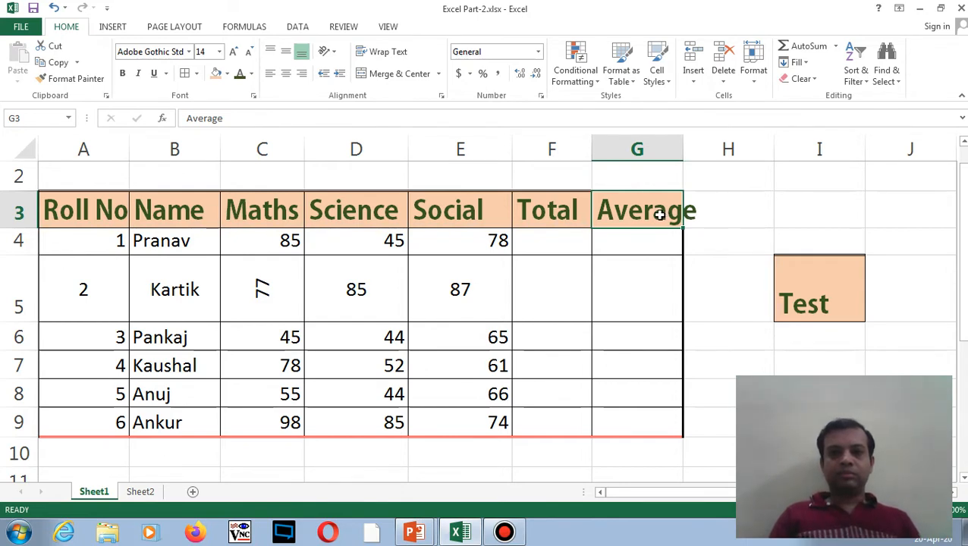
pyautogui.click(732, 211)
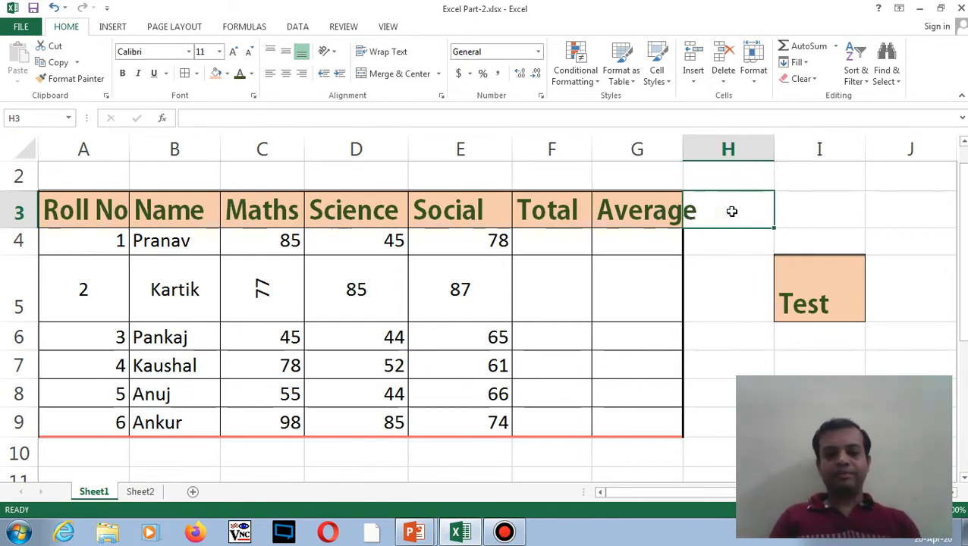
pyautogui.write('33')
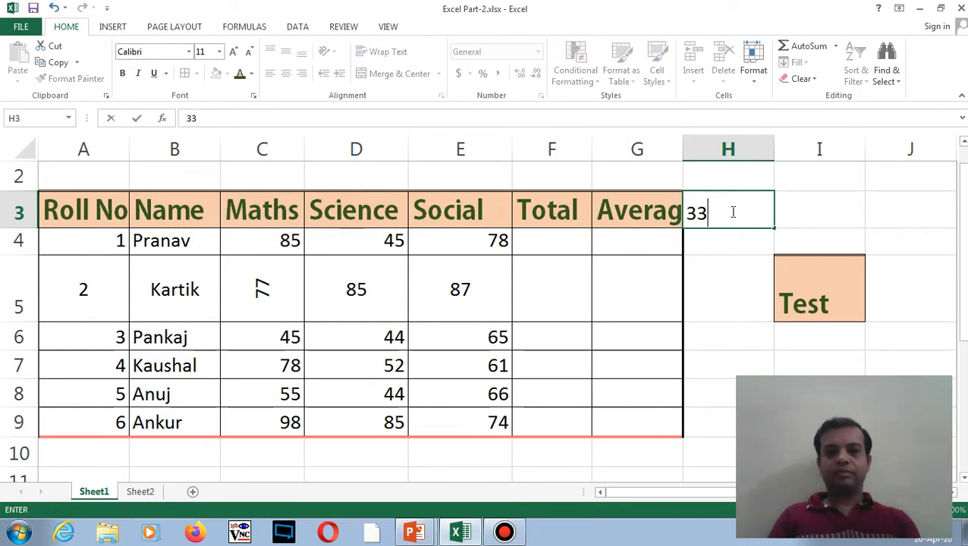
pyautogui.press('BackSpace')
pyautogui.write('dfdfd')
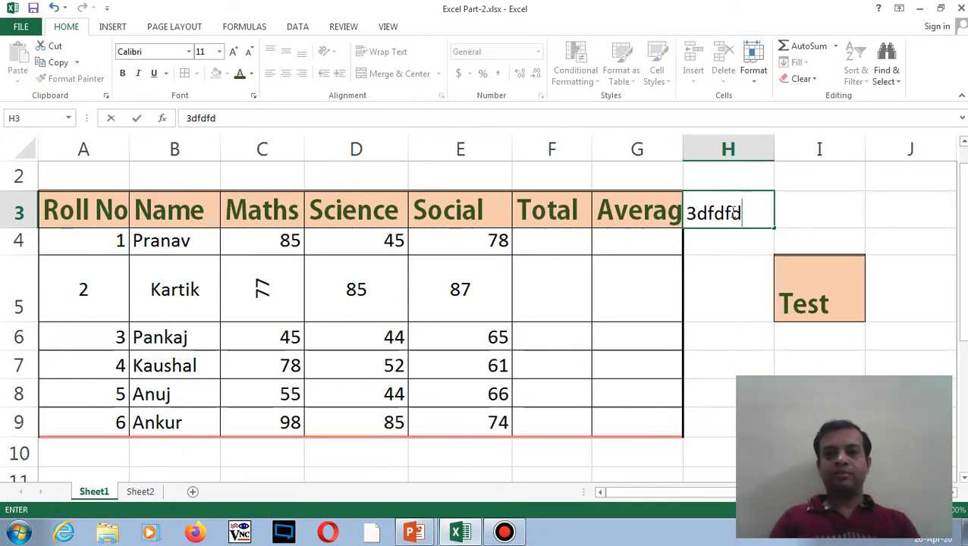
pyautogui.click(717, 256)
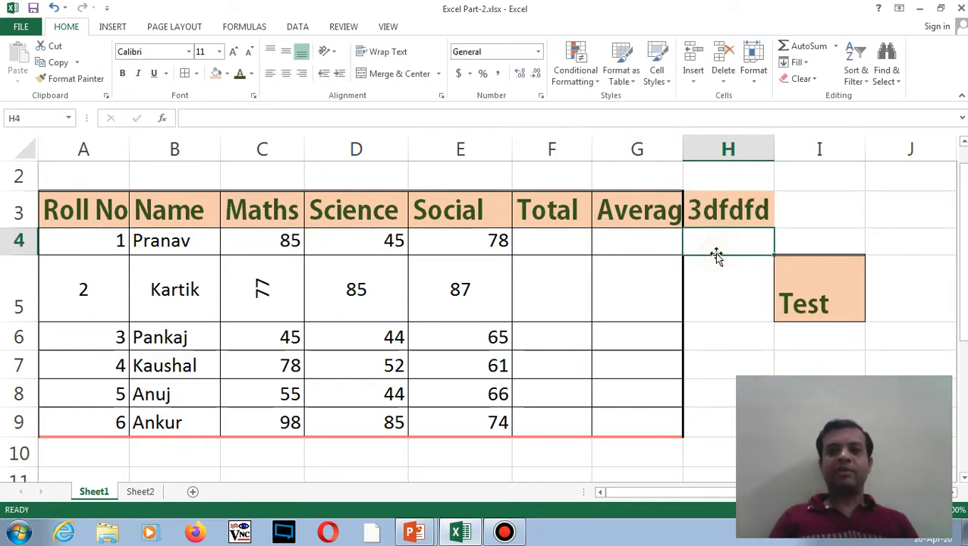
pyautogui.click(699, 216)
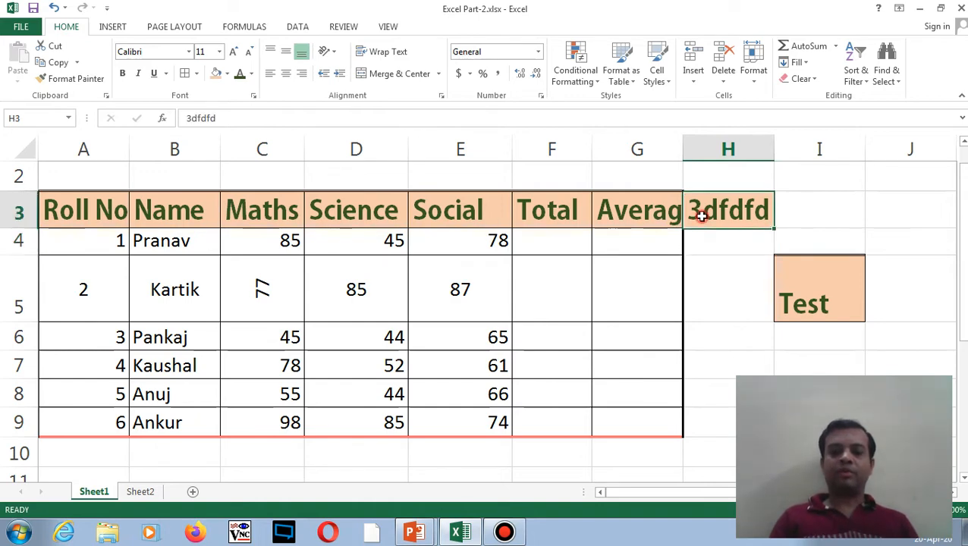
pyautogui.press('Delete')
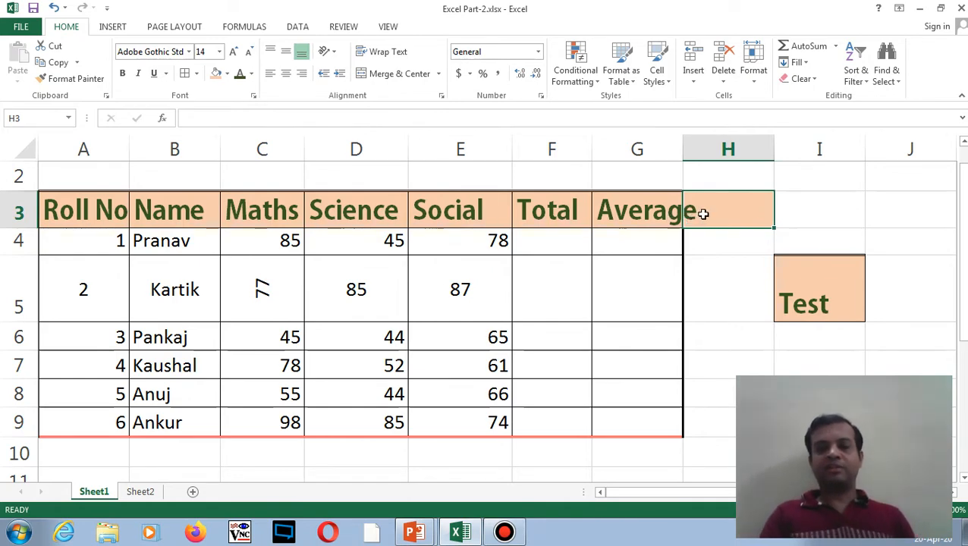
# - Turn on Wrap Text for the Average header in G3 so it splits over two lines
pyautogui.click(656, 213)
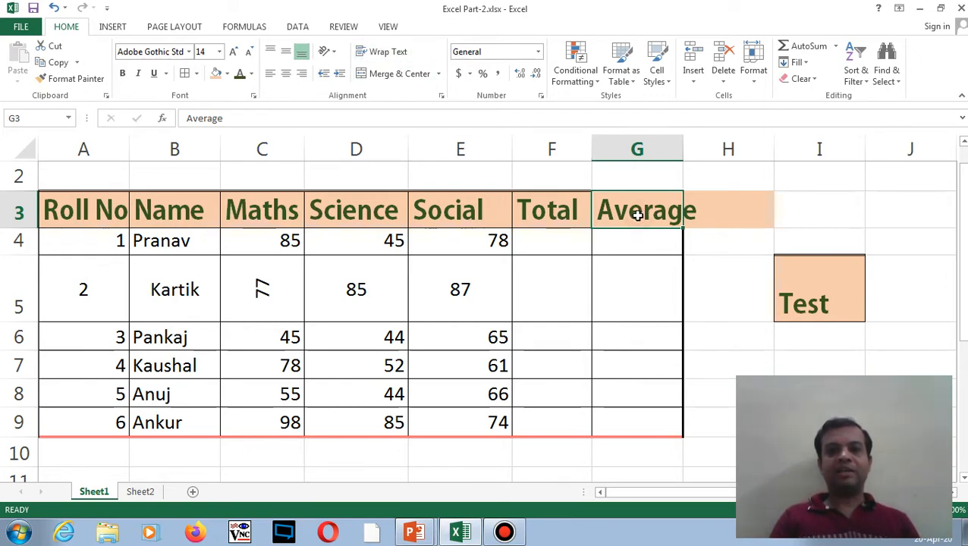
pyautogui.click(385, 52)
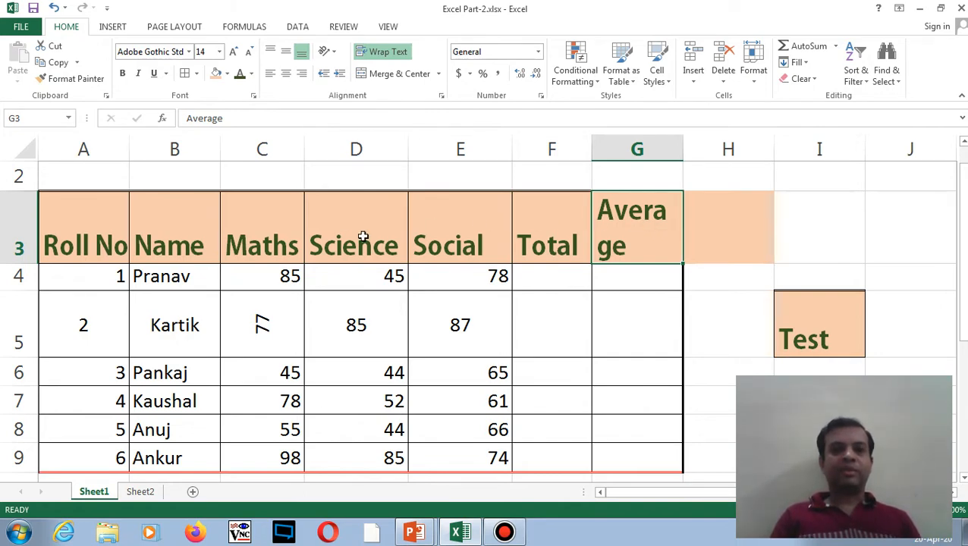
# - Narrow columns C, D and E under the Maths, Science and Social headings
pyautogui.click(277, 239)
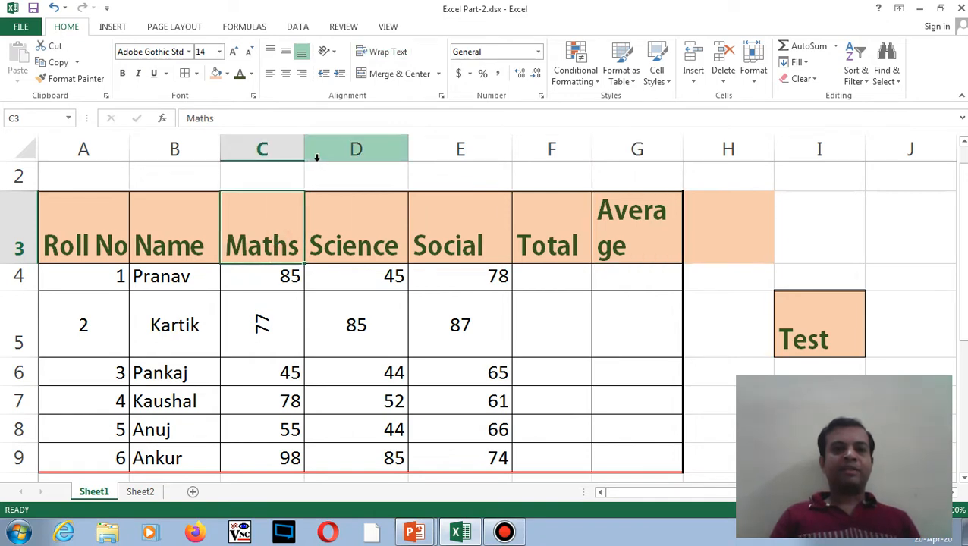
pyautogui.moveTo(303, 151); pyautogui.dragTo(278, 153)
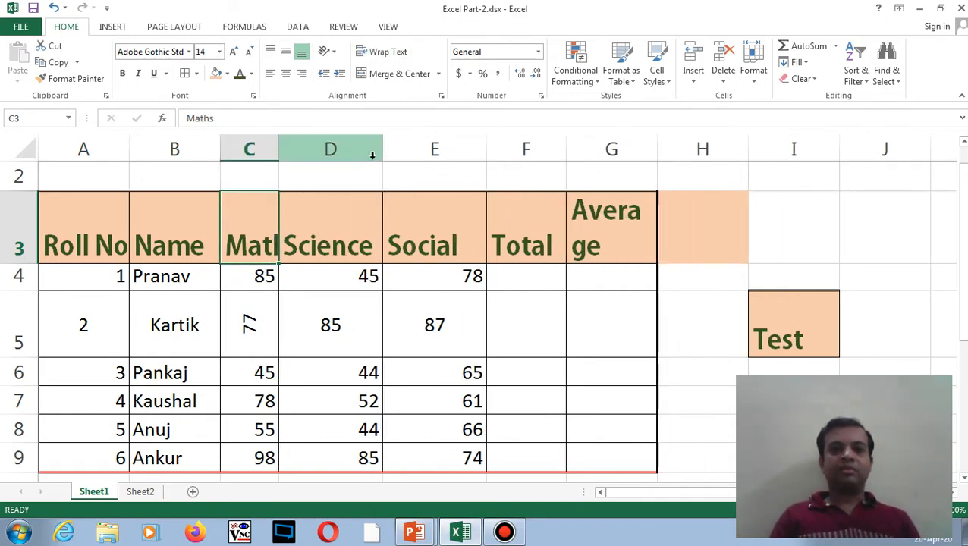
pyautogui.moveTo(383, 151); pyautogui.dragTo(356, 149)
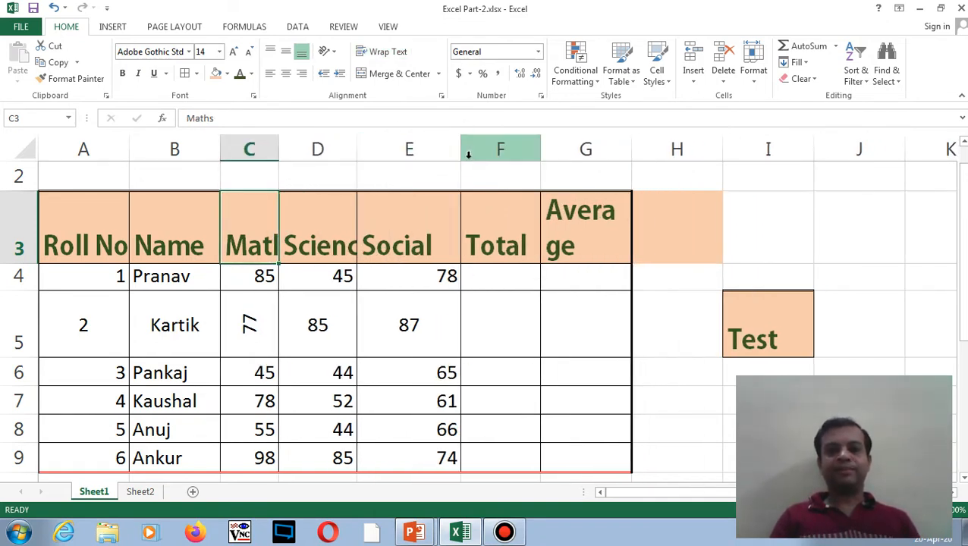
pyautogui.moveTo(459, 155); pyautogui.dragTo(425, 153)
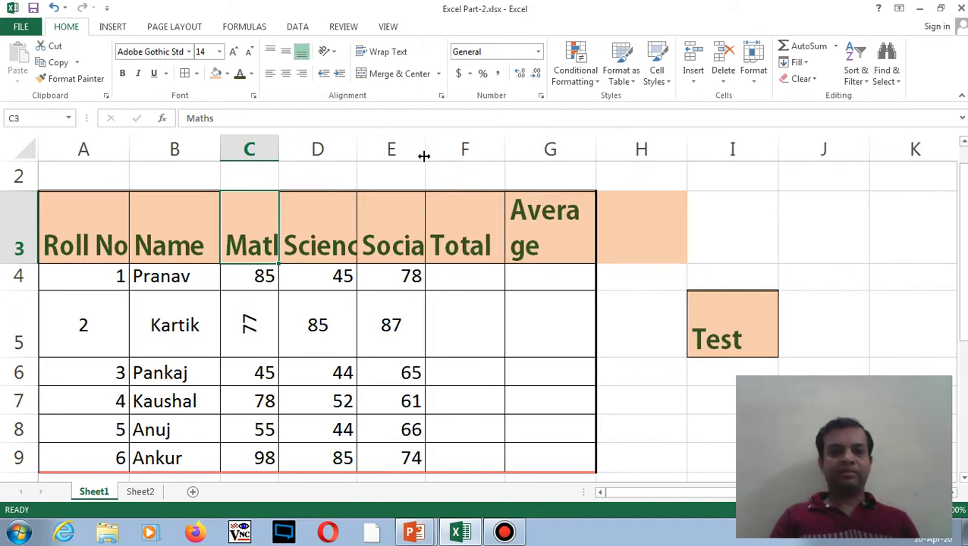
# - Apply Wrap Text to the Maths, Science and Social headings in C3:E3
pyautogui.moveTo(250, 227); pyautogui.dragTo(395, 223)
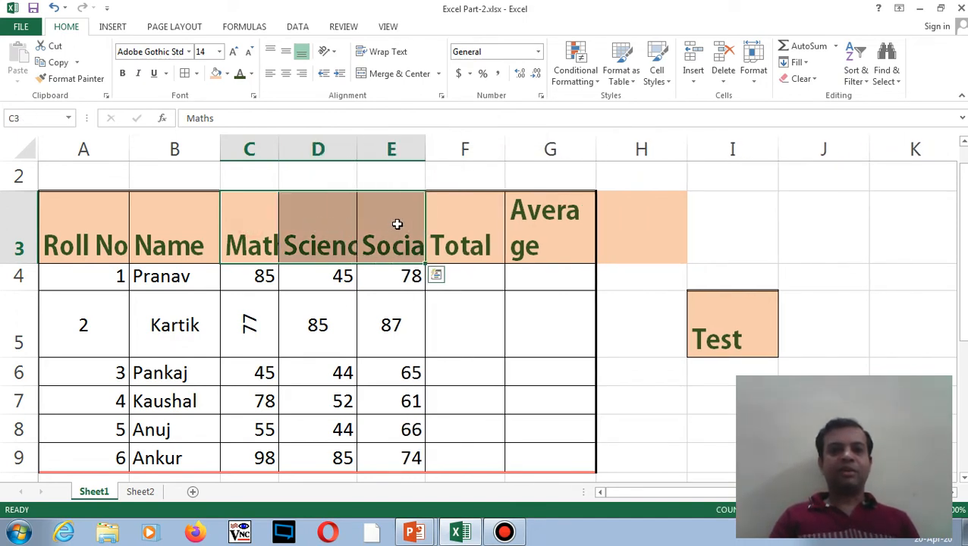
pyautogui.click(388, 54)
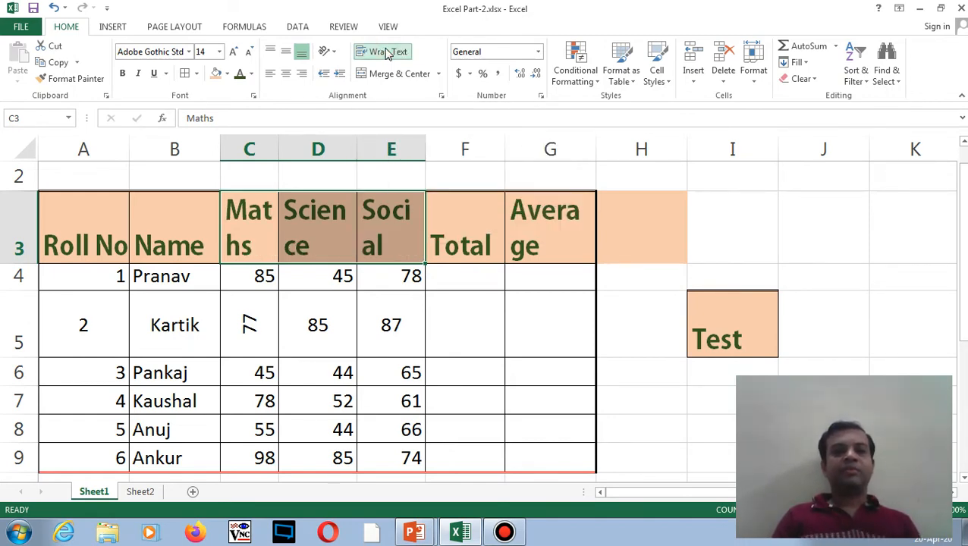
pyautogui.click(316, 284)
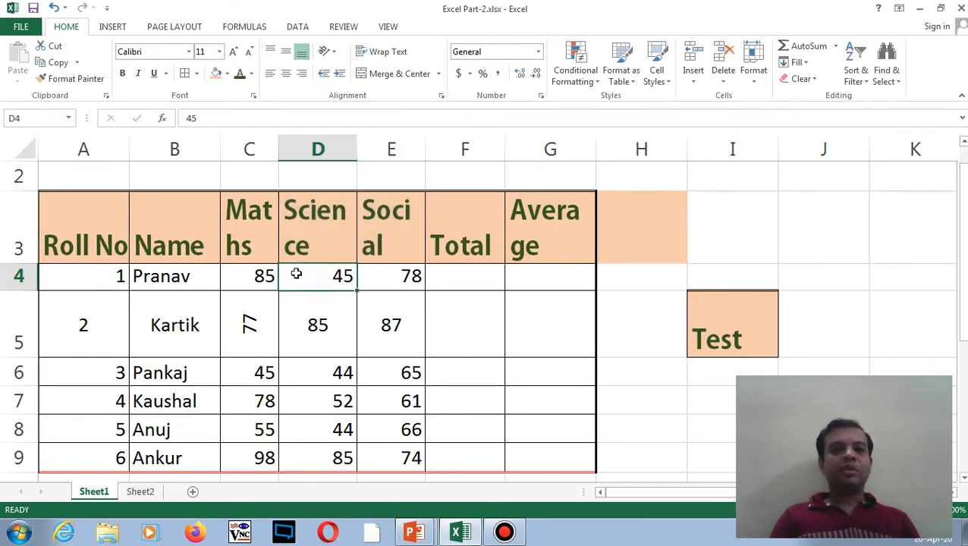
pyautogui.moveTo(258, 246); pyautogui.dragTo(364, 240)
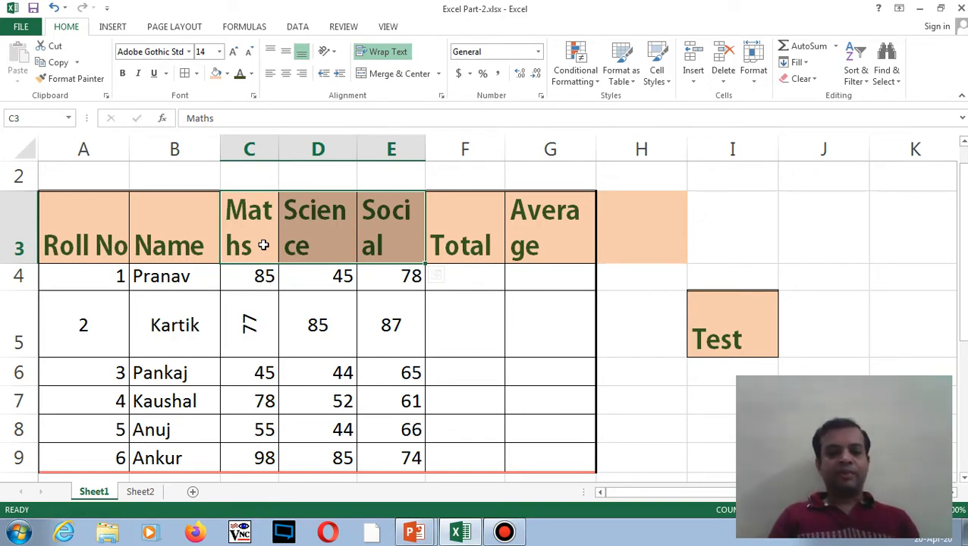
# - Undo the heading wrap and column narrowing, then select B1:F1 for a title
pyautogui.hotkey('ctrl', 'z')
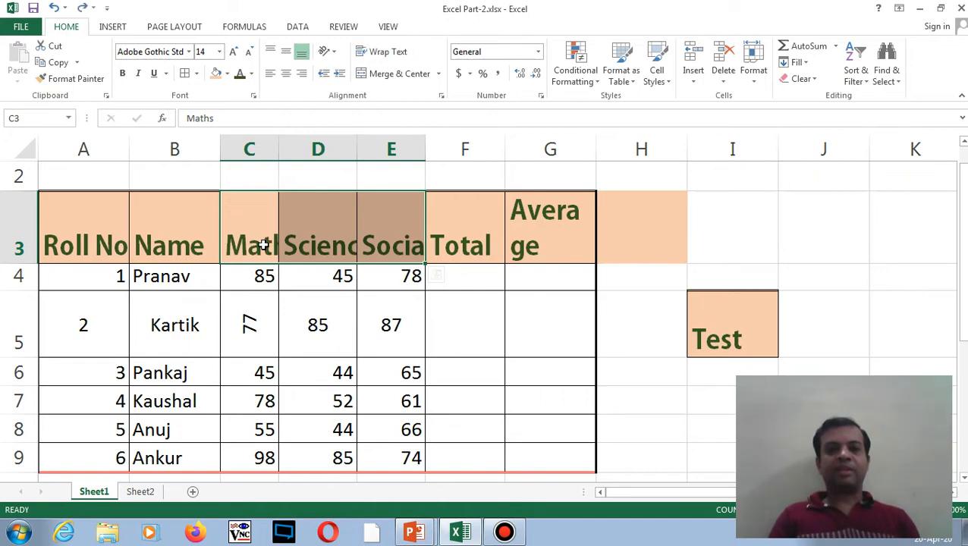
pyautogui.hotkey('ctrl', 'z')
pyautogui.hotkey('ctrl', 'z')
pyautogui.hotkey('ctrl', 'z')
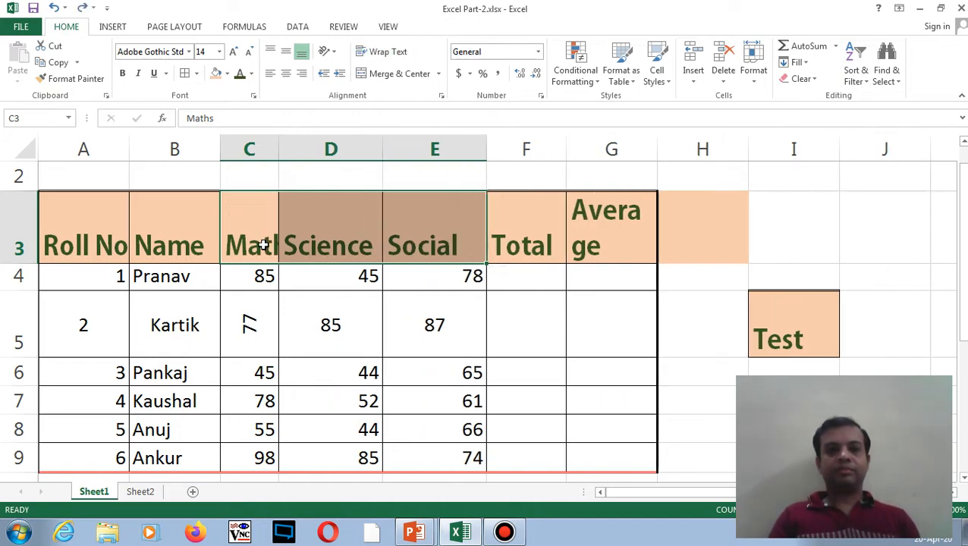
pyautogui.click(359, 244)
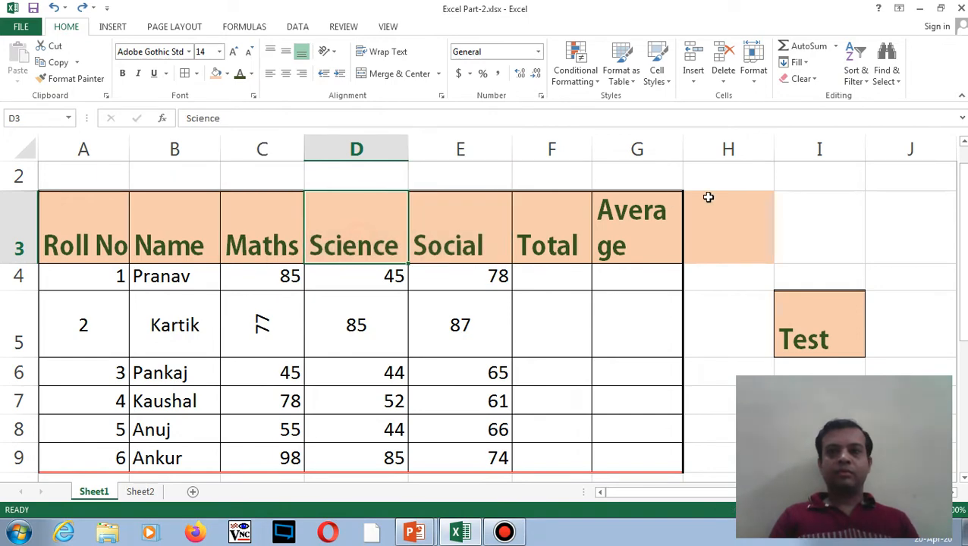
pyautogui.moveTo(967, 199); pyautogui.dragTo(967, 182)
pyautogui.click(465, 243)
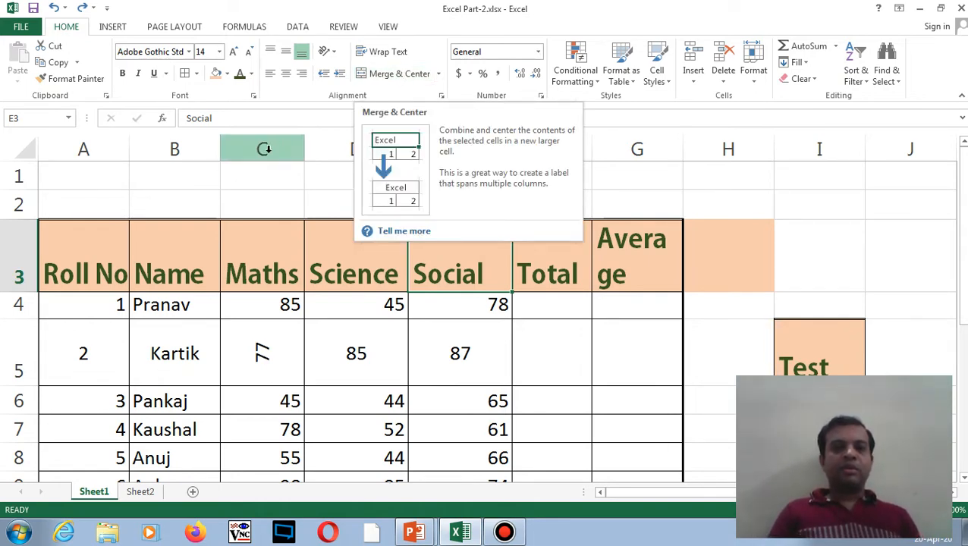
pyautogui.click(199, 179)
pyautogui.moveTo(199, 179); pyautogui.dragTo(538, 178)
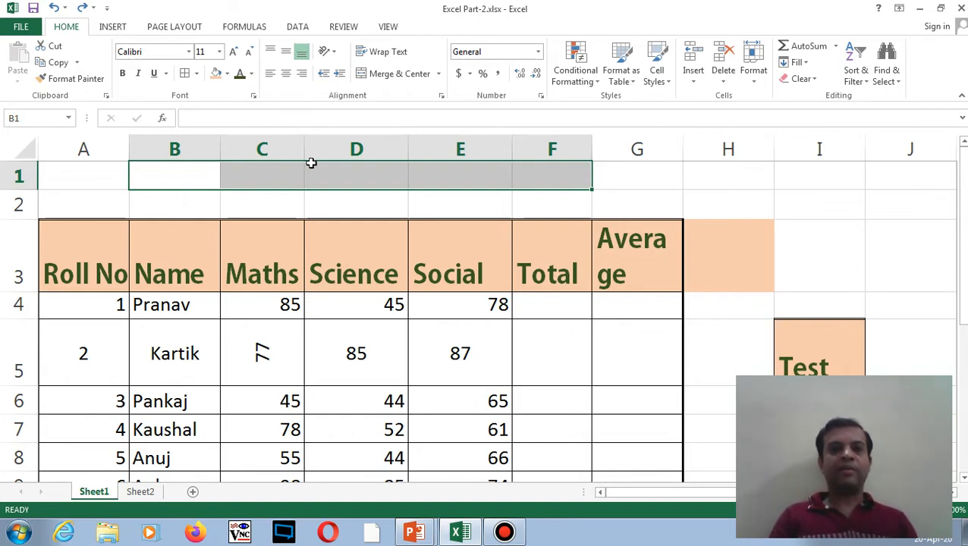
# - Merge and centre B1 through F1 into a single cell
pyautogui.click(399, 74)
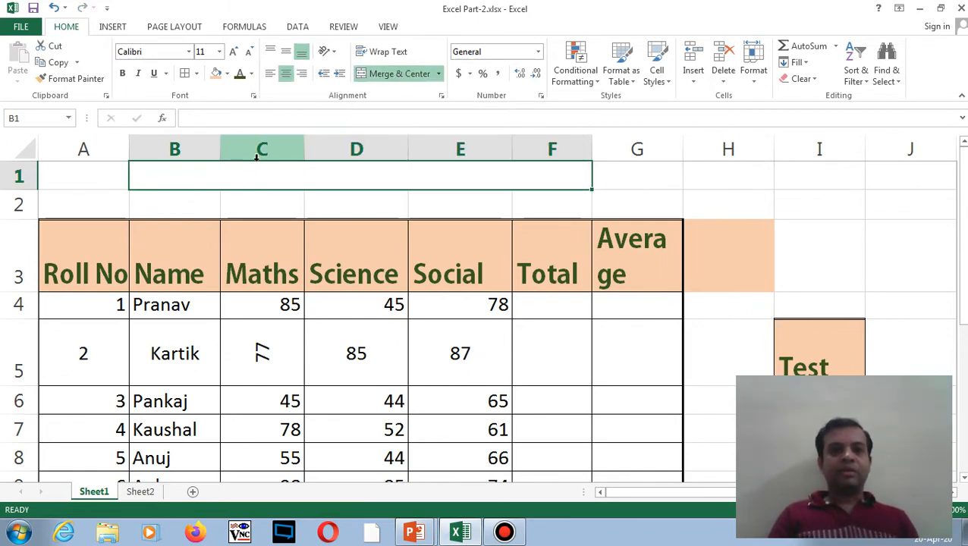
pyautogui.hotkey('ctrl', 'z')
pyautogui.click(207, 209)
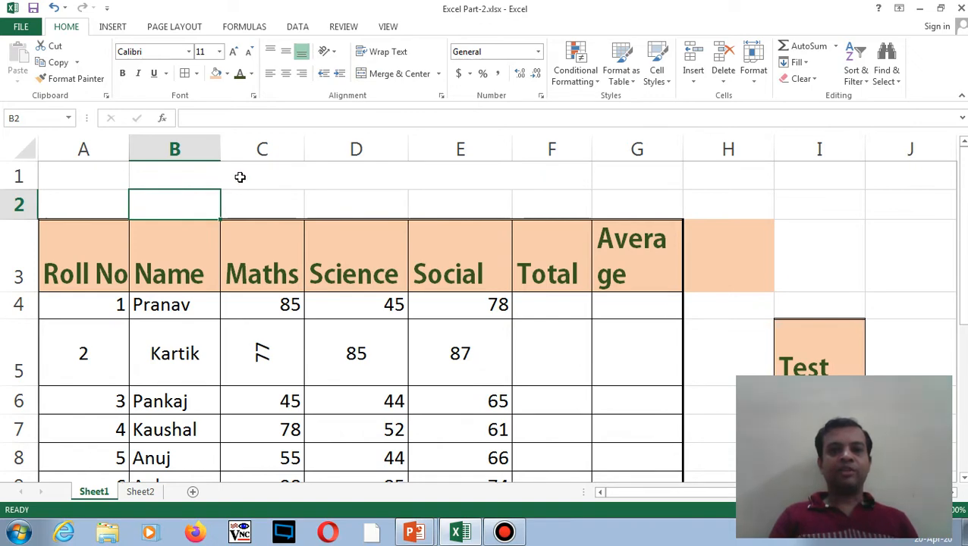
pyautogui.hotkey('ctrl', 'y')
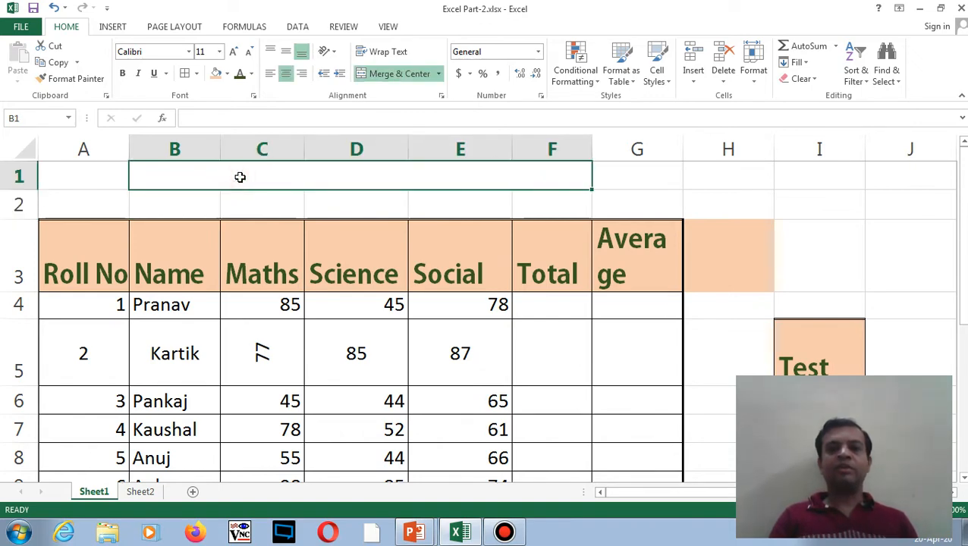
# - Enter the title 'Excel Tutotrial of Merge Cell' in the merged cell
pyautogui.doubleClick(347, 175)
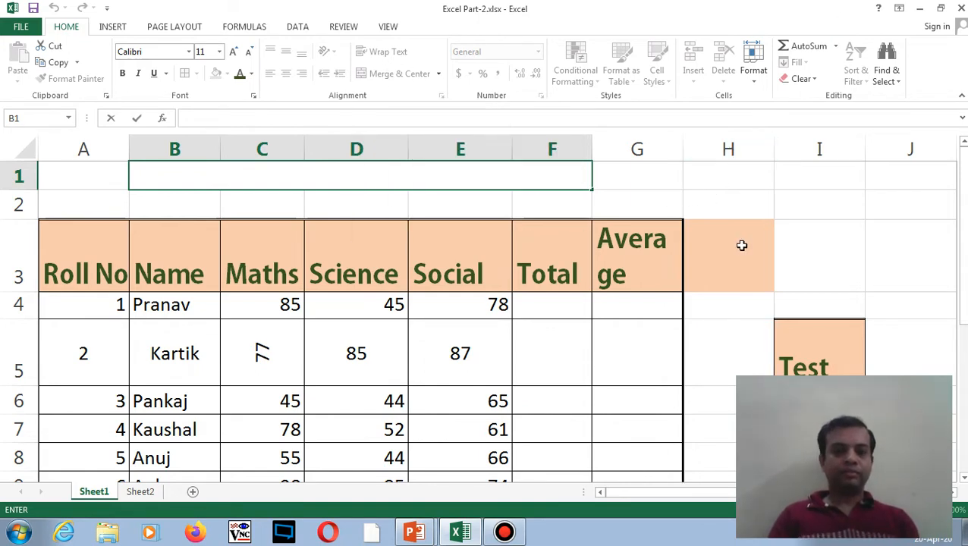
pyautogui.write('exc')
pyautogui.press('BackSpace')
pyautogui.press('BackSpace')
pyautogui.press('BackSpace')
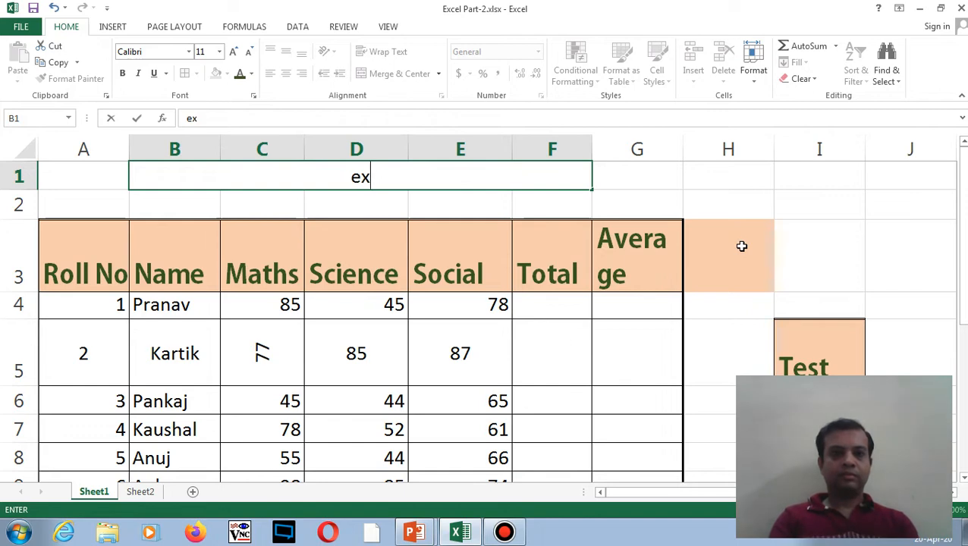
pyautogui.write('Excel ')
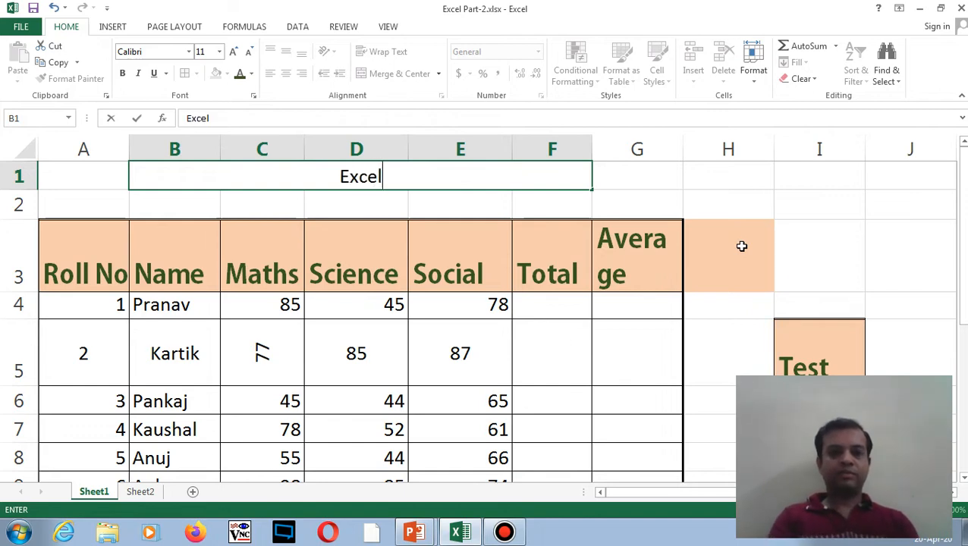
pyautogui.write('Tutot')
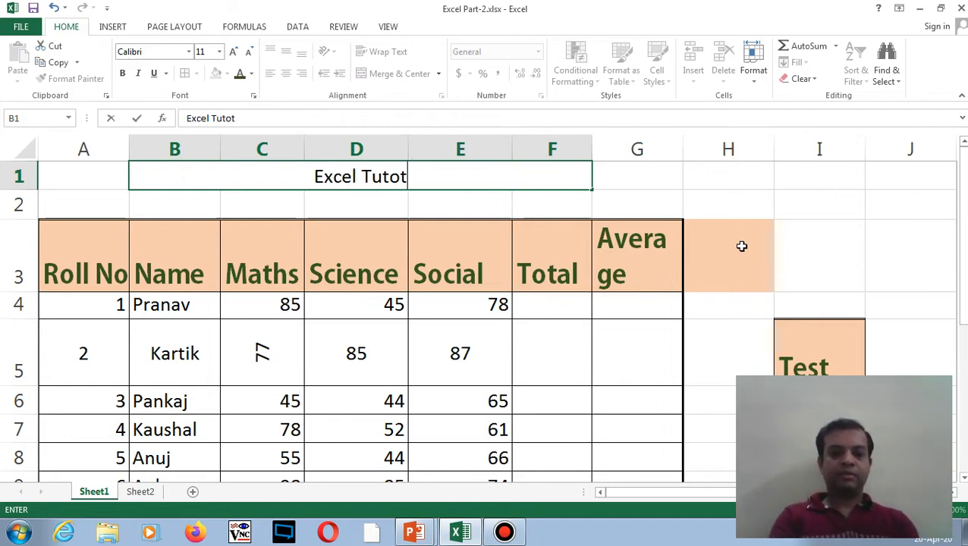
pyautogui.write('rial ')
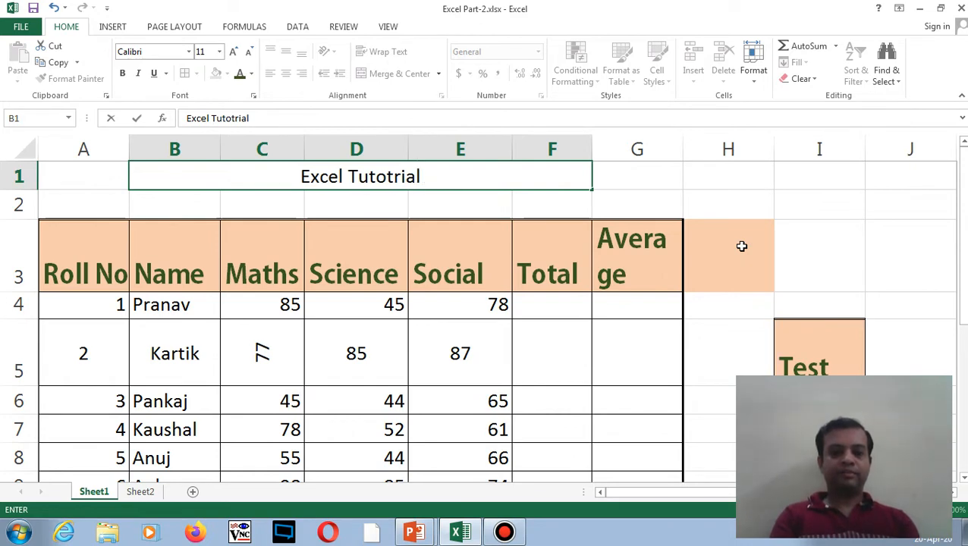
pyautogui.write('of Merge ')
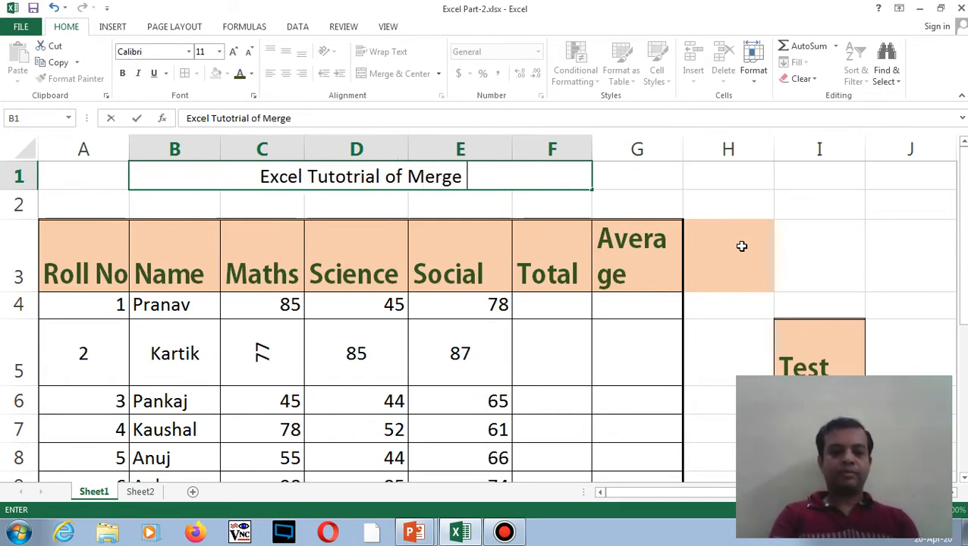
pyautogui.write('Cell')
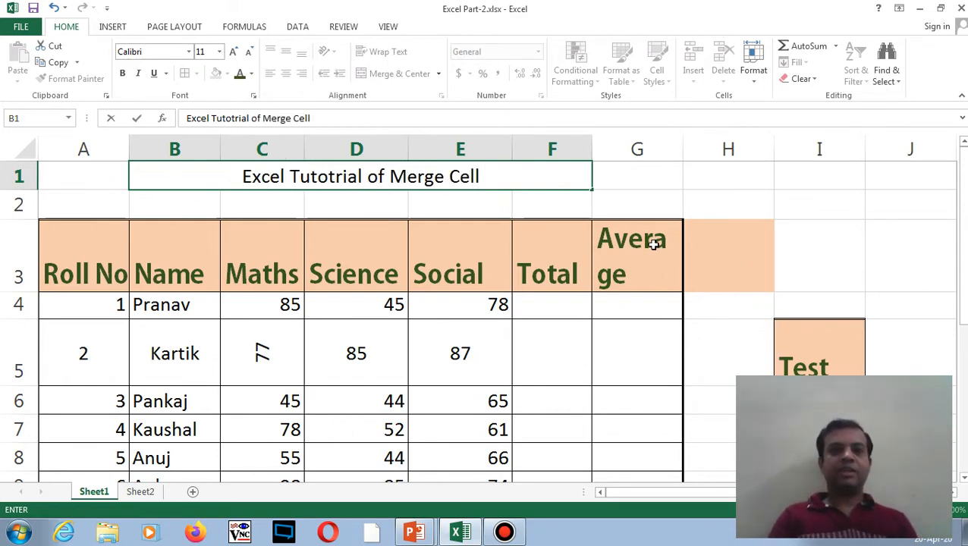
pyautogui.click(630, 205)
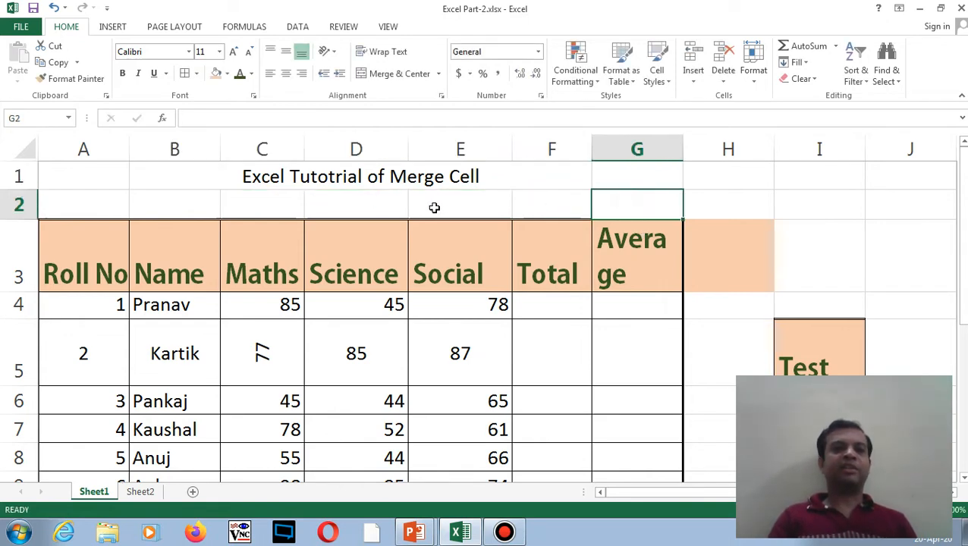
pyautogui.click(364, 206)
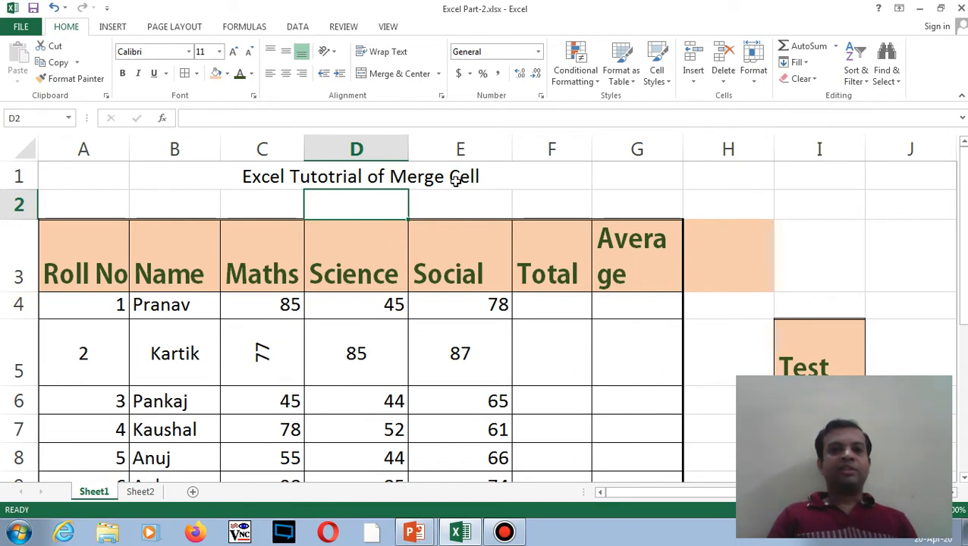
pyautogui.moveTo(802, 175); pyautogui.dragTo(805, 197)
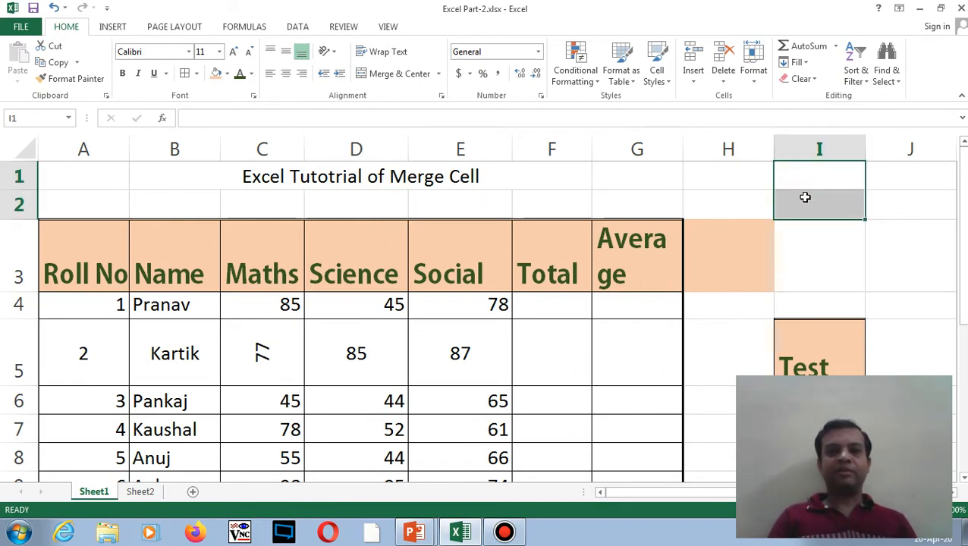
pyautogui.click(385, 76)
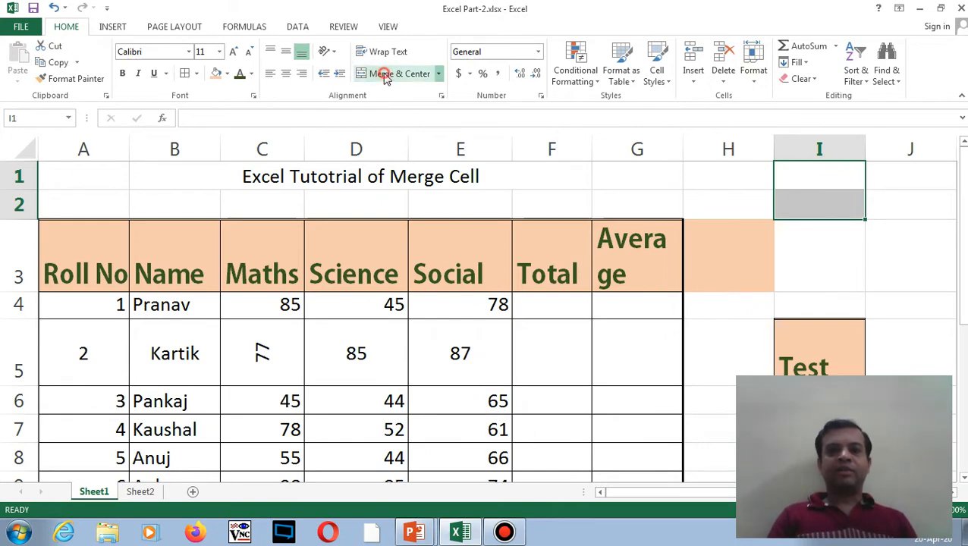
pyautogui.doubleClick(826, 202)
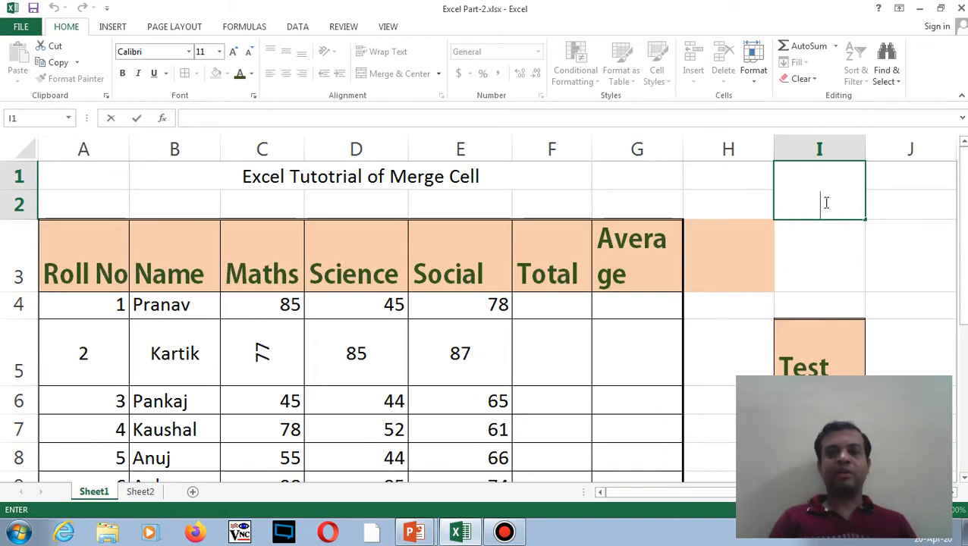
pyautogui.click(903, 179)
pyautogui.click(821, 179)
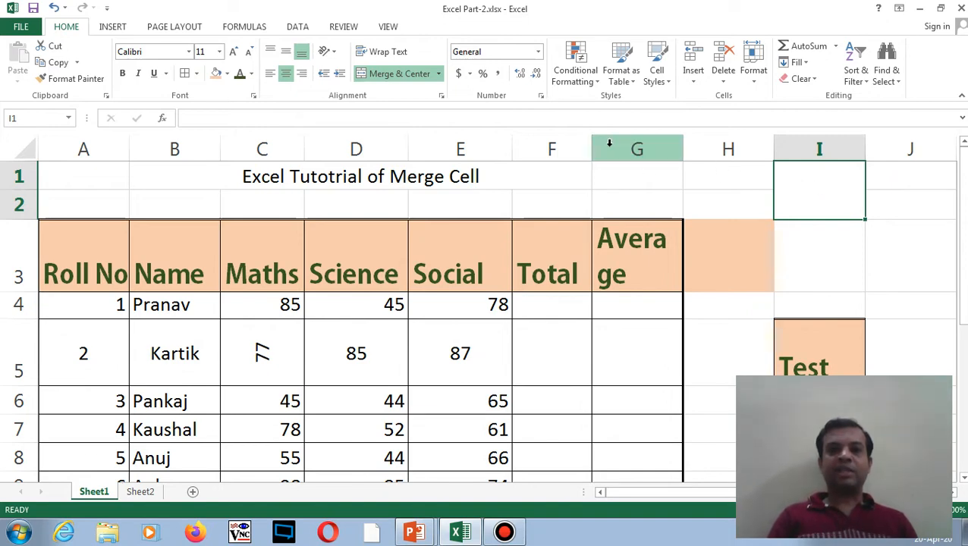
pyautogui.click(395, 78)
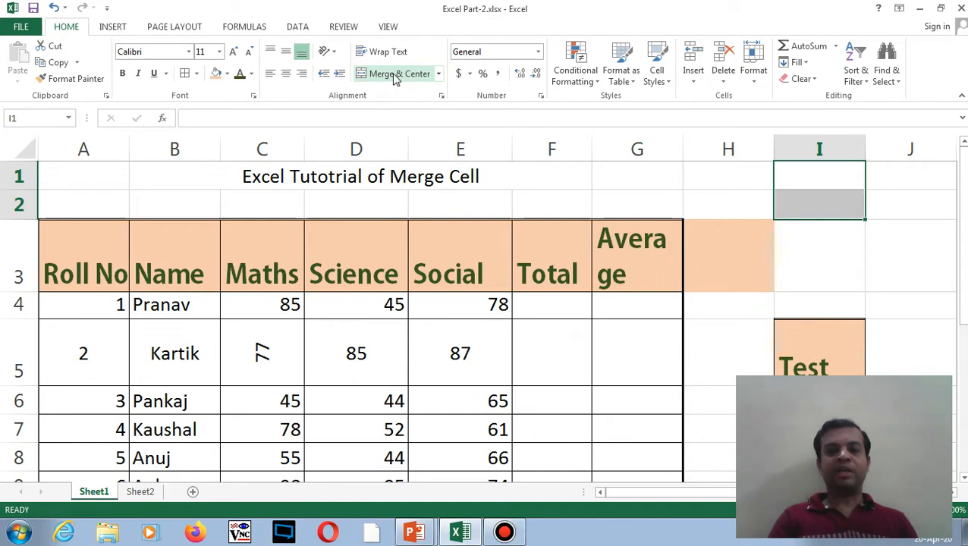
pyautogui.click(564, 205)
pyautogui.click(439, 185)
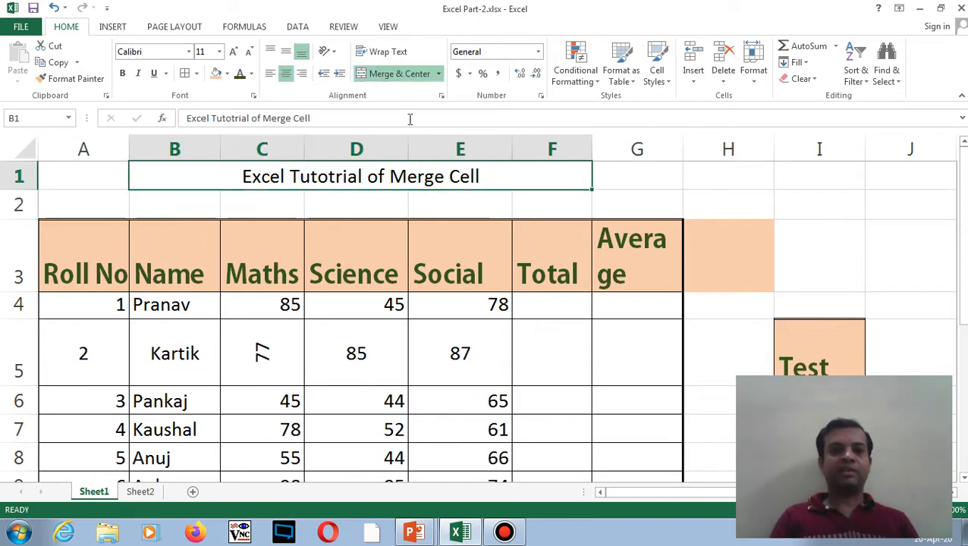
pyautogui.click(389, 76)
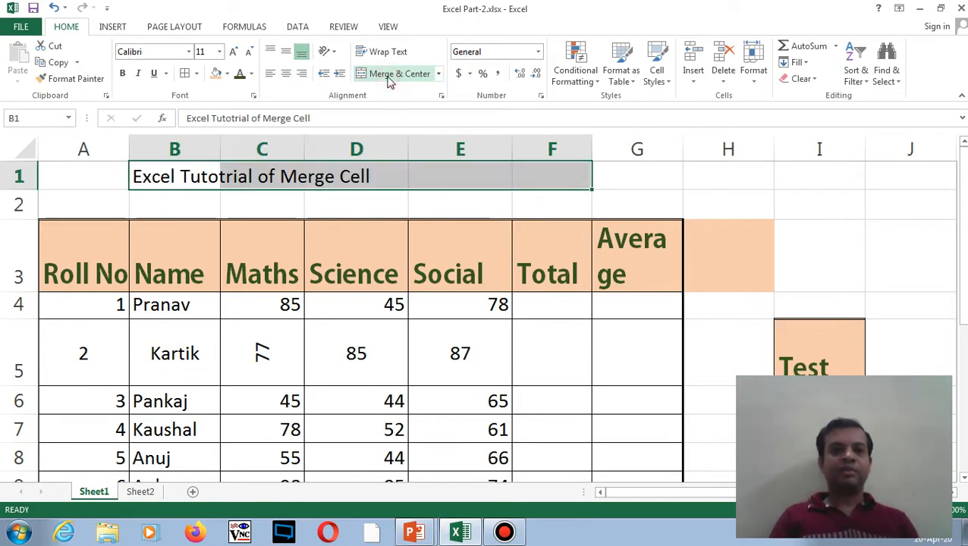
pyautogui.click(412, 199)
pyautogui.click(275, 175)
pyautogui.click(194, 180)
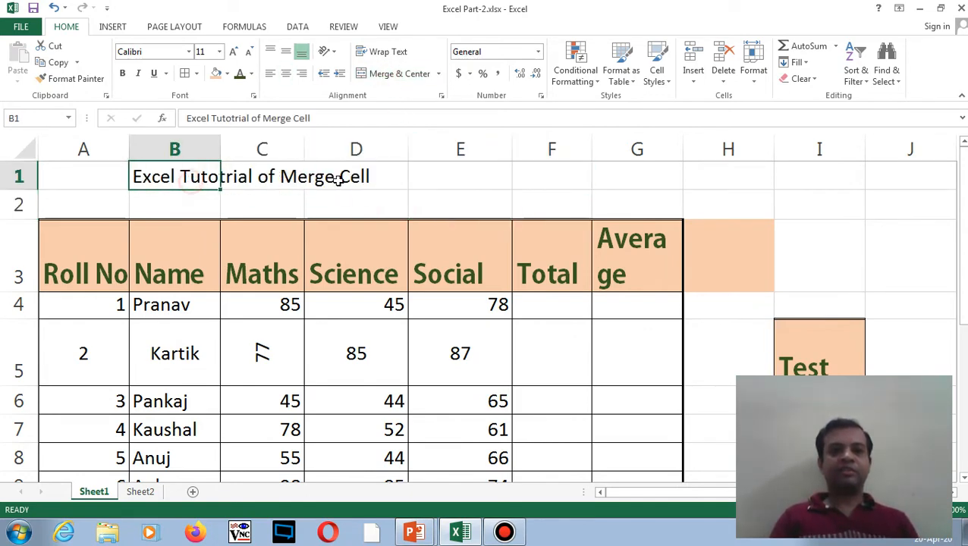
pyautogui.click(344, 180)
pyautogui.moveTo(179, 175); pyautogui.dragTo(523, 176)
pyautogui.click(385, 73)
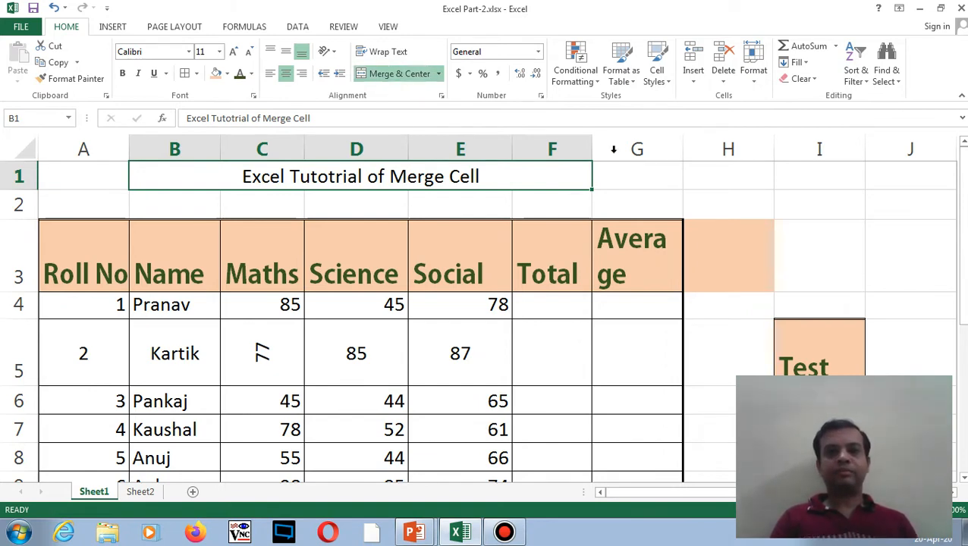
pyautogui.click(619, 178)
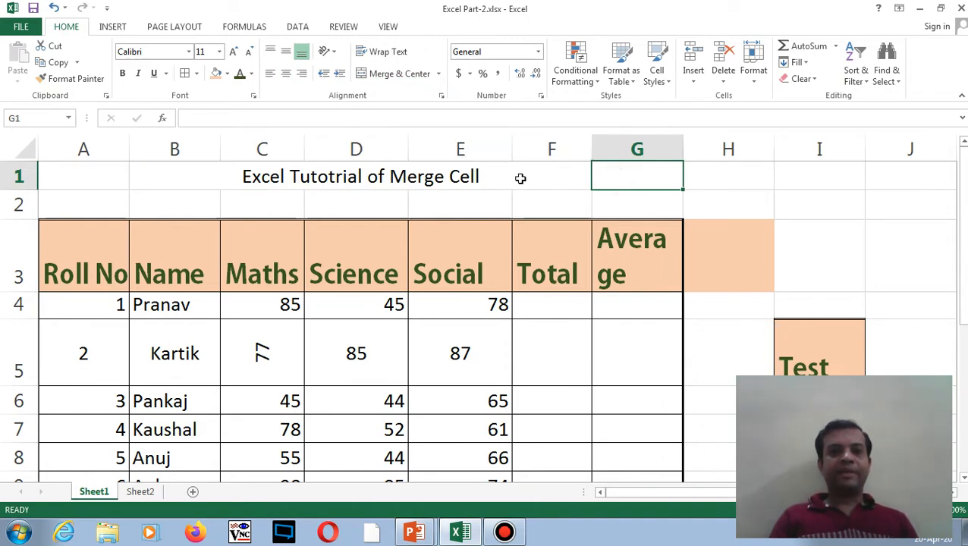
pyautogui.click(460, 346)
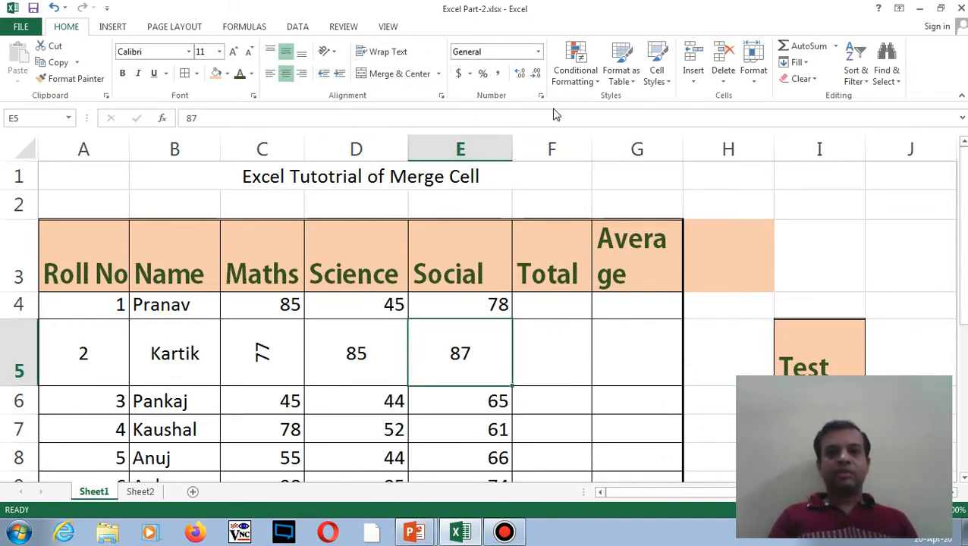
# - Format E5 as US dollar accounting and E4 as Euro accounting
pyautogui.click(469, 73)
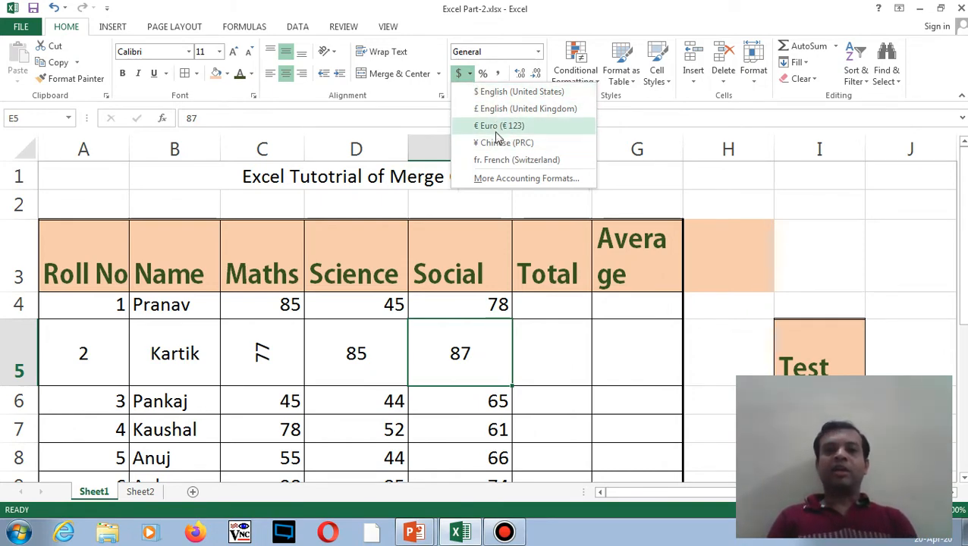
pyautogui.click(494, 92)
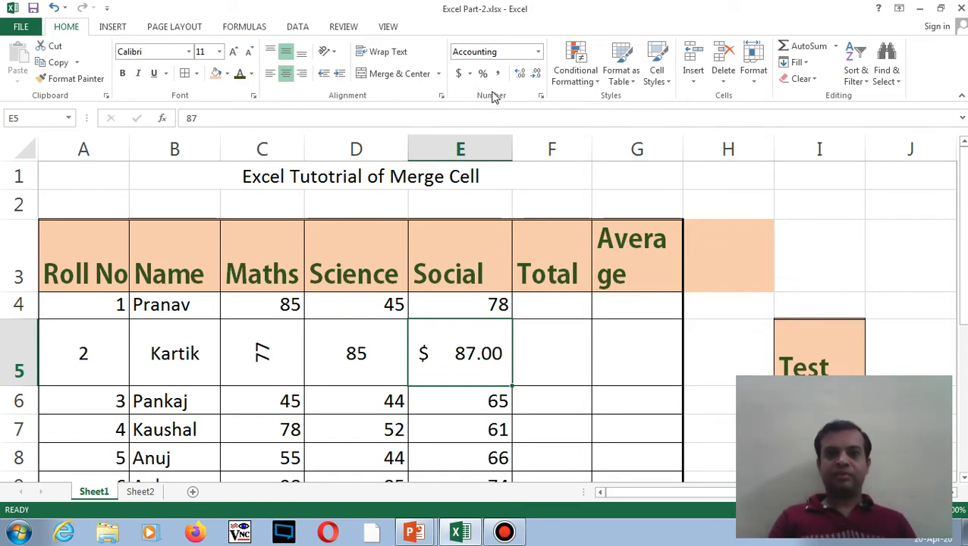
pyautogui.click(469, 74)
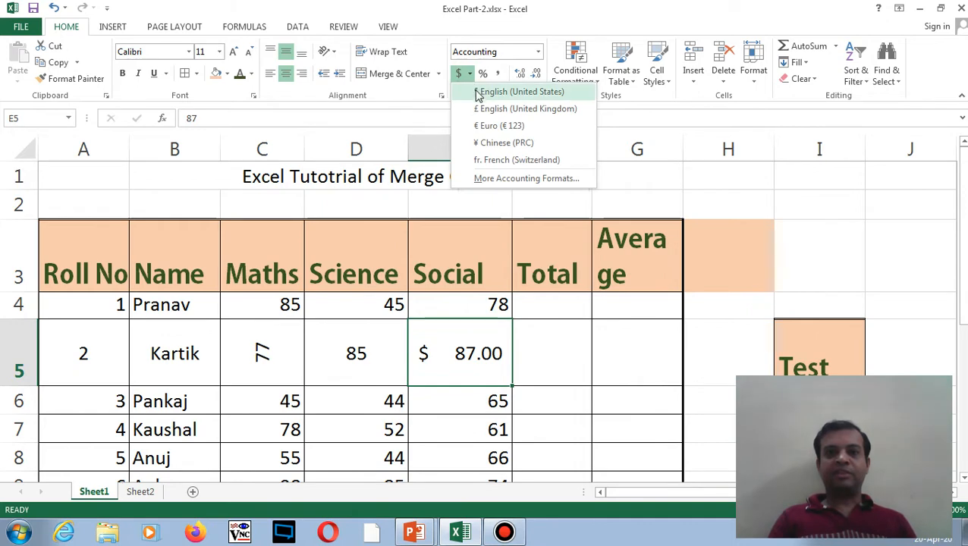
pyautogui.click(484, 303)
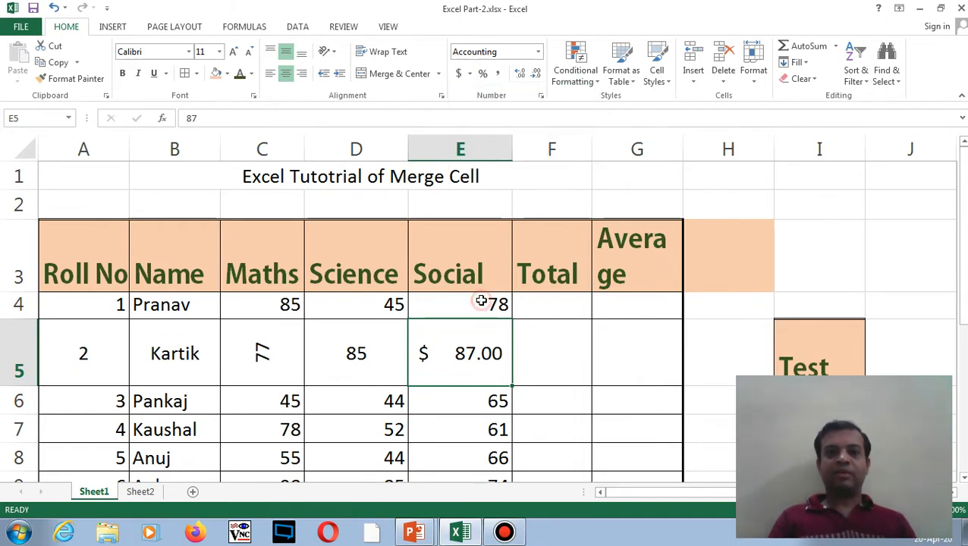
pyautogui.click(482, 302)
pyautogui.click(470, 74)
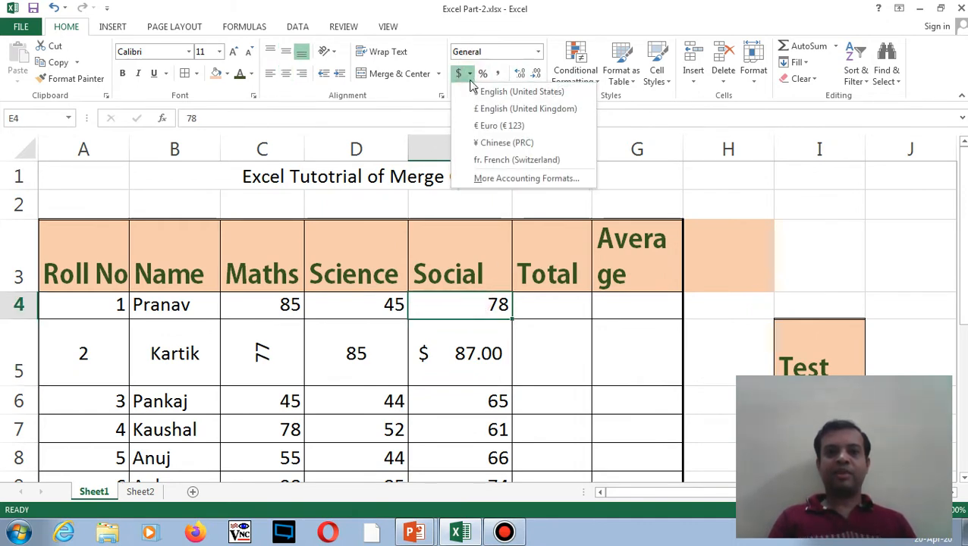
pyautogui.click(483, 127)
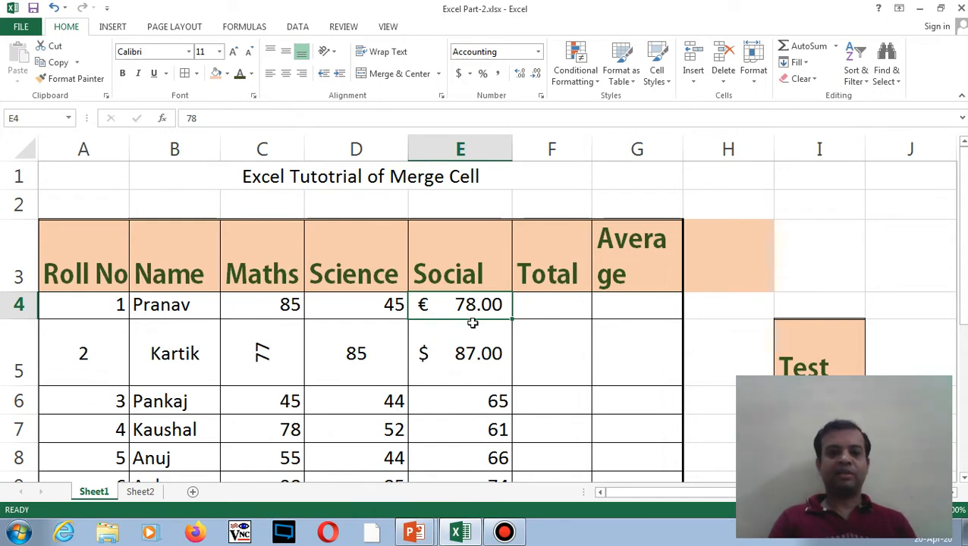
# - Apply Percent Style to E6 so it shows 6500%, then go to Sheet2
pyautogui.click(470, 403)
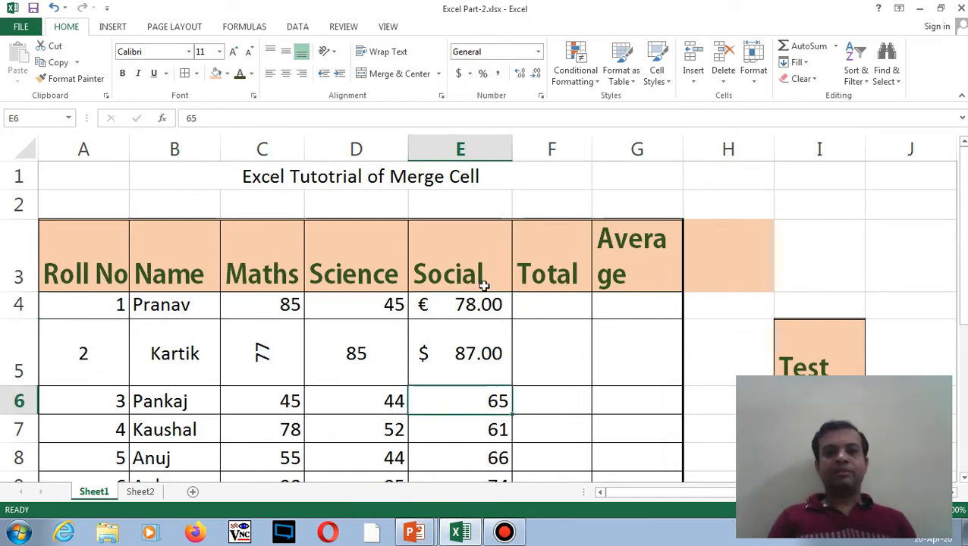
pyautogui.click(483, 76)
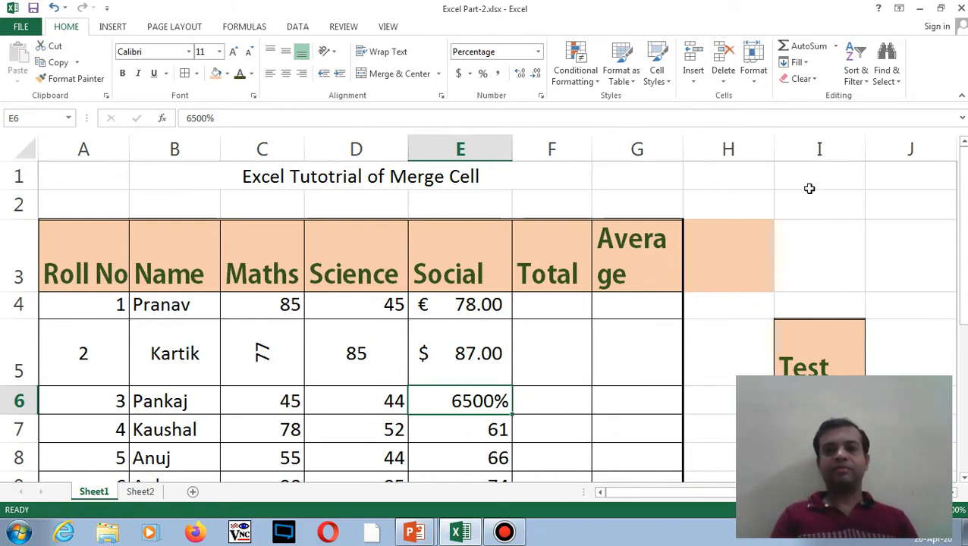
pyautogui.click(150, 492)
# - Zoom Sheet2 to 200%
pyautogui.click(208, 211)
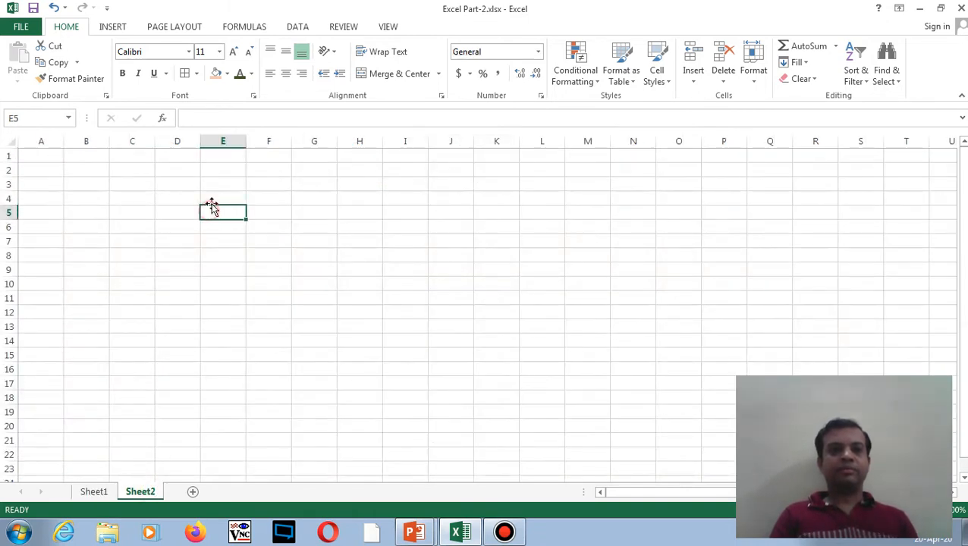
pyautogui.click(387, 27)
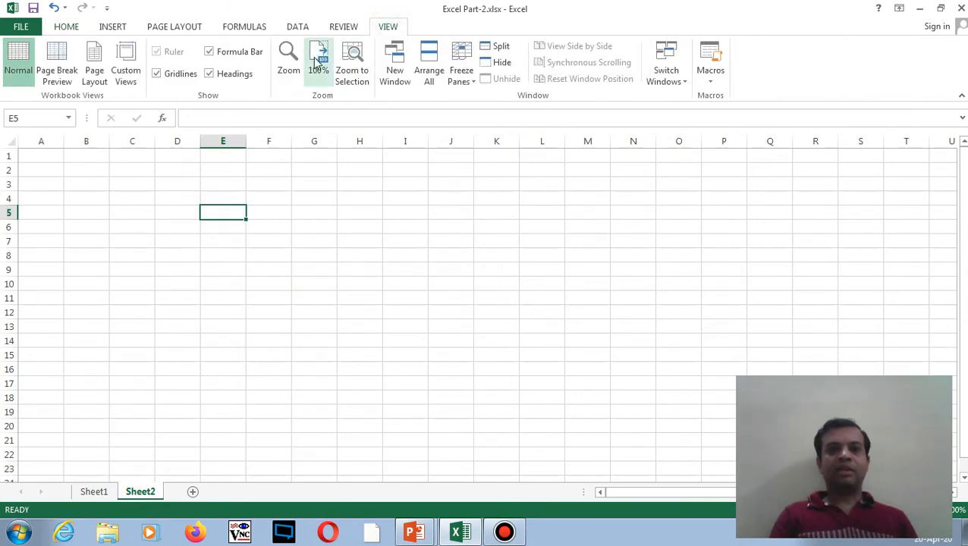
pyautogui.click(298, 60)
pyautogui.click(378, 165)
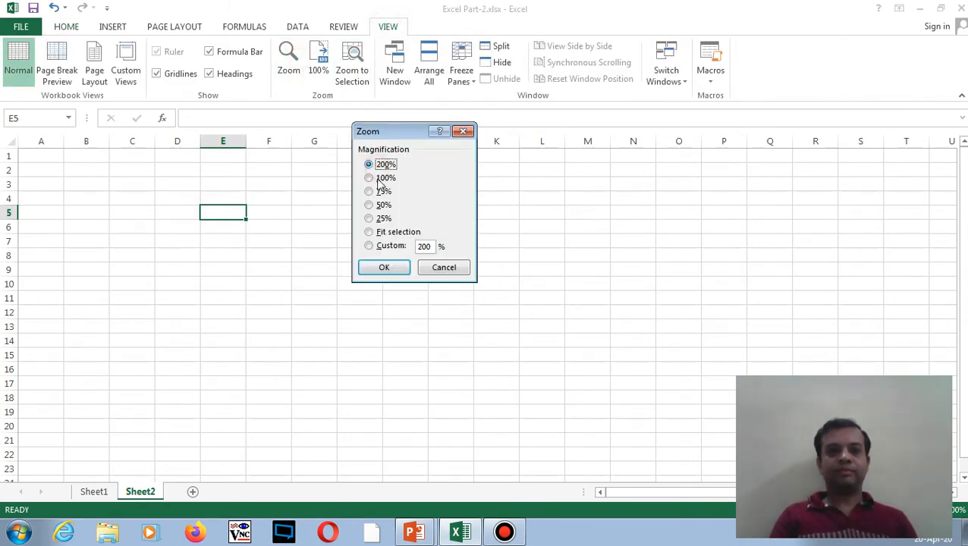
pyautogui.click(384, 267)
# - Enter 12000 in cell C3 and return to the Home ribbon
pyautogui.click(277, 236)
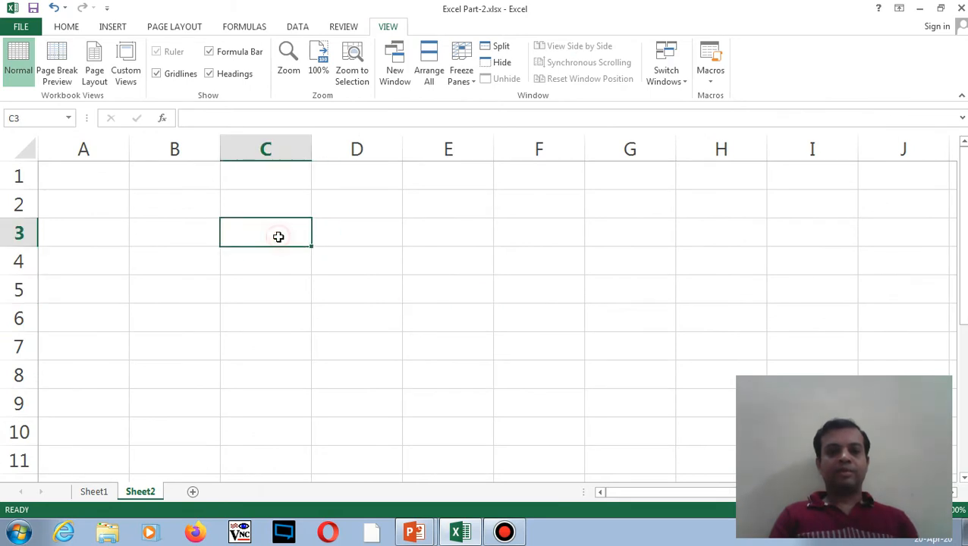
pyautogui.write('12000')
pyautogui.press('Return')
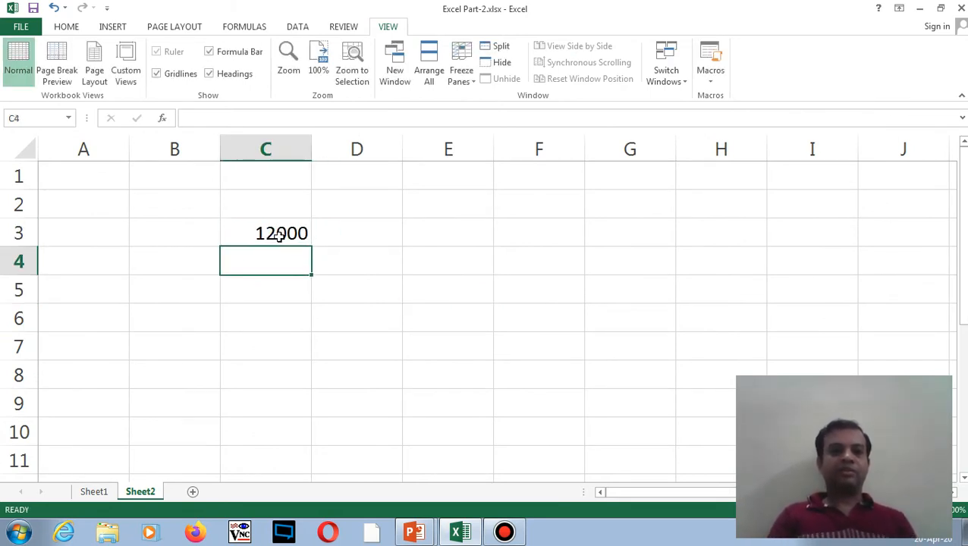
pyautogui.click(279, 236)
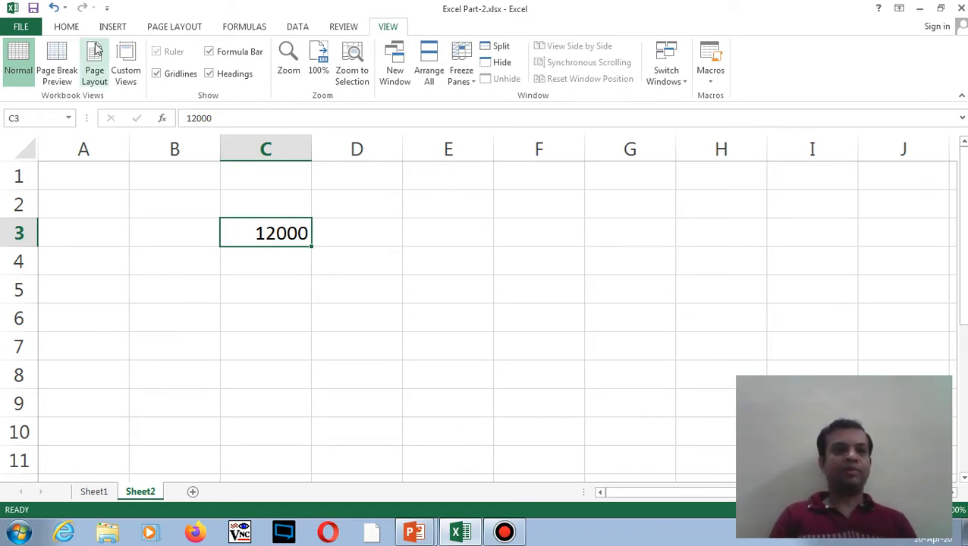
pyautogui.click(70, 29)
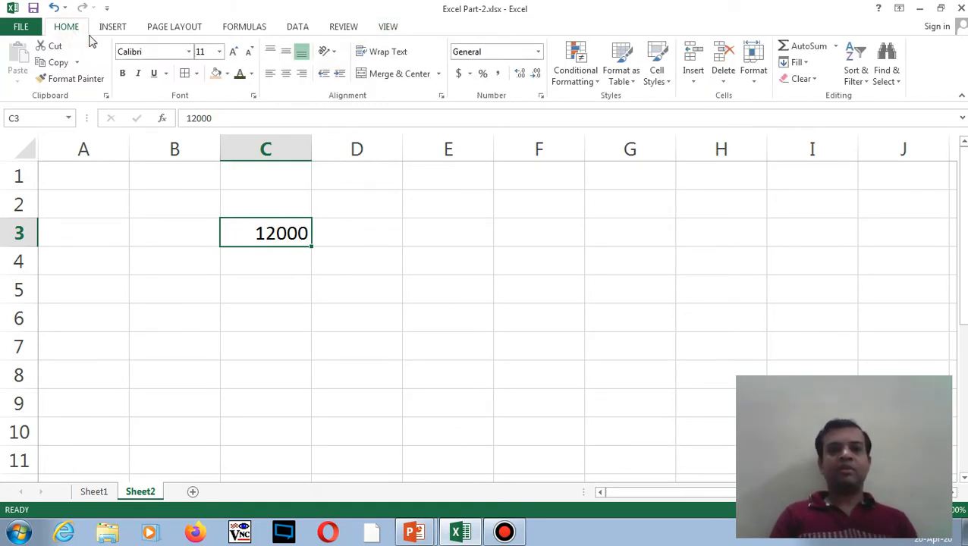
# - Apply Comma Style to 12000 in C3 and to 125345 entered in C4
pyautogui.click(499, 73)
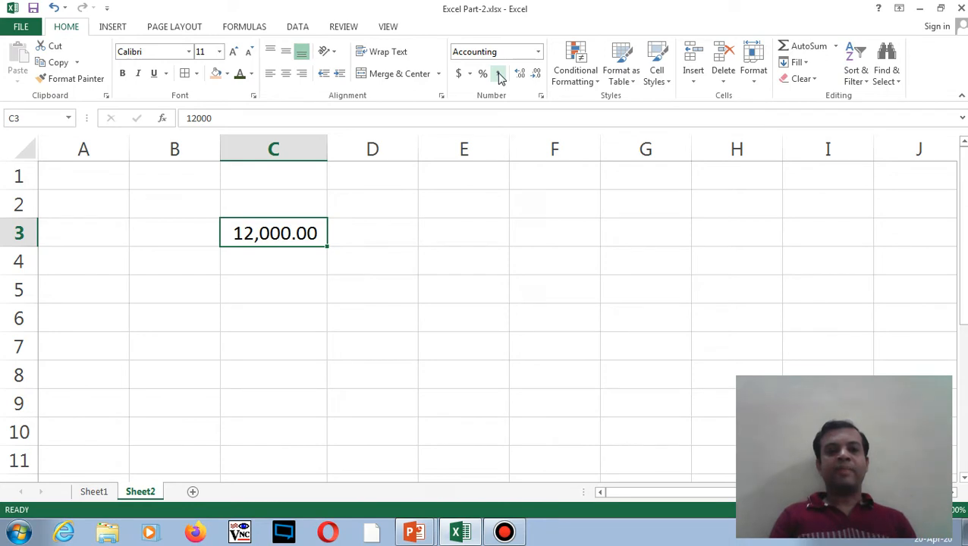
pyautogui.click(269, 263)
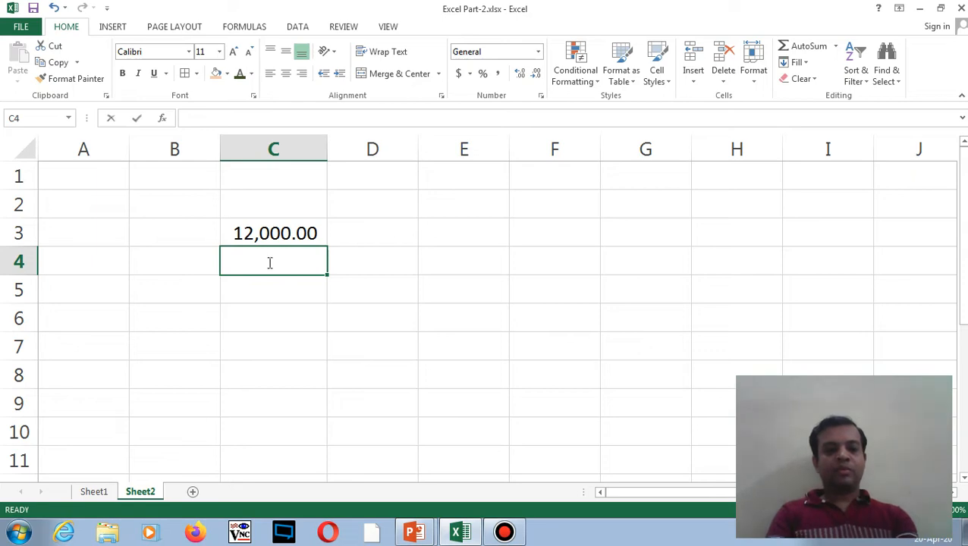
pyautogui.write('125345')
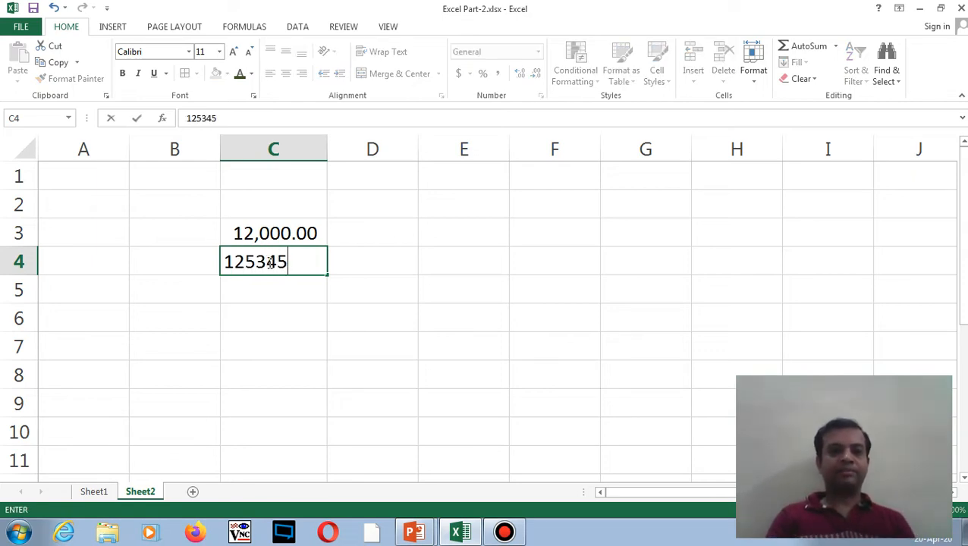
pyautogui.press('Return')
pyautogui.click(268, 262)
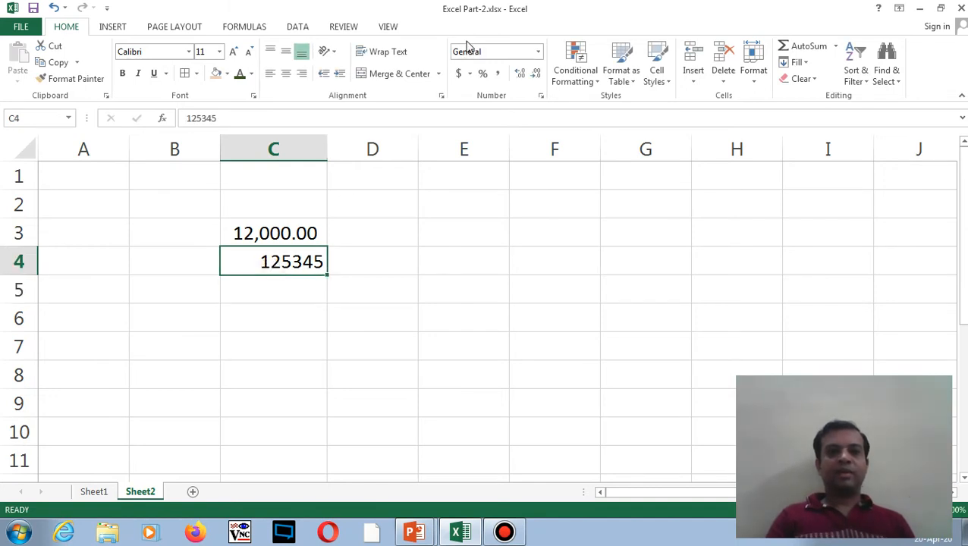
pyautogui.click(498, 73)
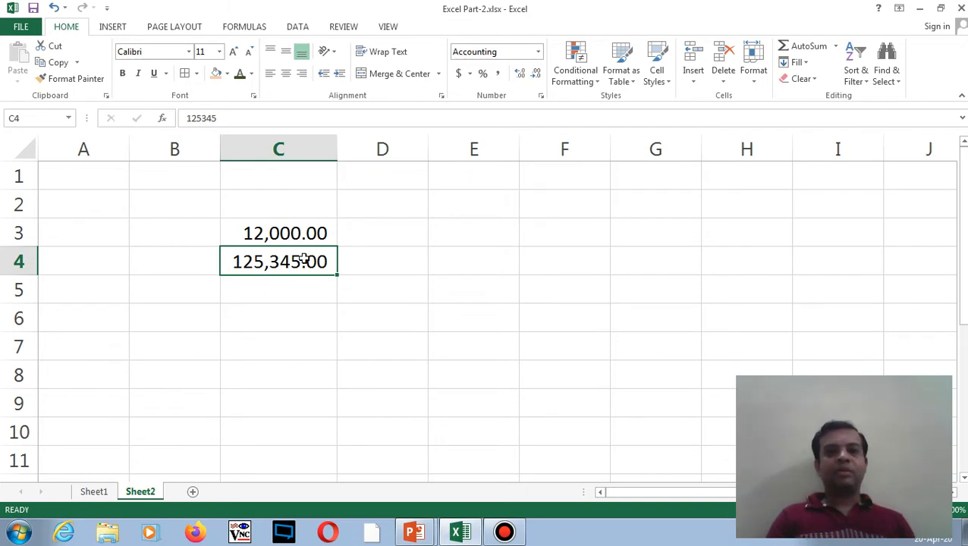
# - Try increasing and decreasing the decimal places shown for 125345 in C4
pyautogui.click(520, 76)
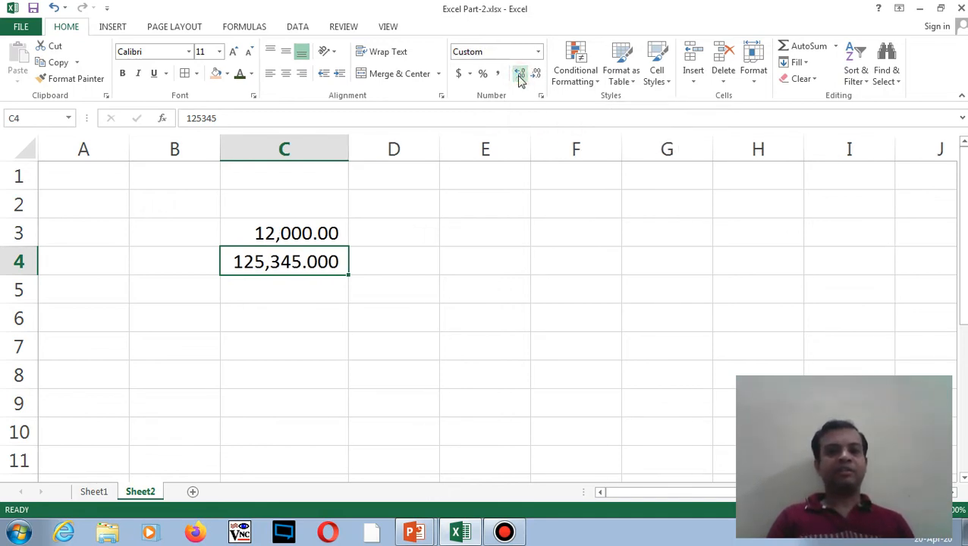
pyautogui.click(521, 76)
pyautogui.click(521, 76)
pyautogui.click(520, 76)
pyautogui.click(521, 76)
pyautogui.click(520, 75)
pyautogui.click(536, 79)
pyautogui.click(536, 78)
pyautogui.click(536, 79)
pyautogui.click(536, 79)
pyautogui.click(536, 78)
pyautogui.click(535, 78)
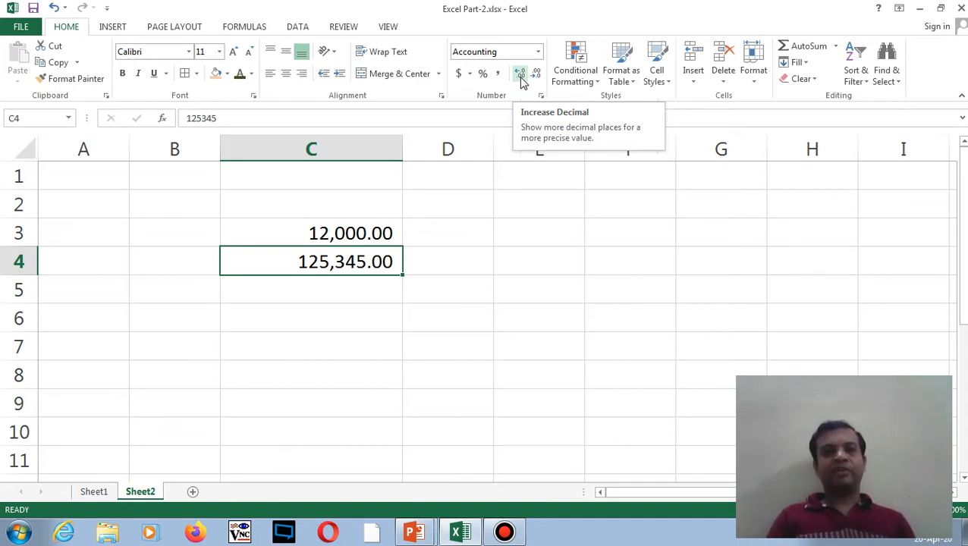
pyautogui.doubleClick(520, 76)
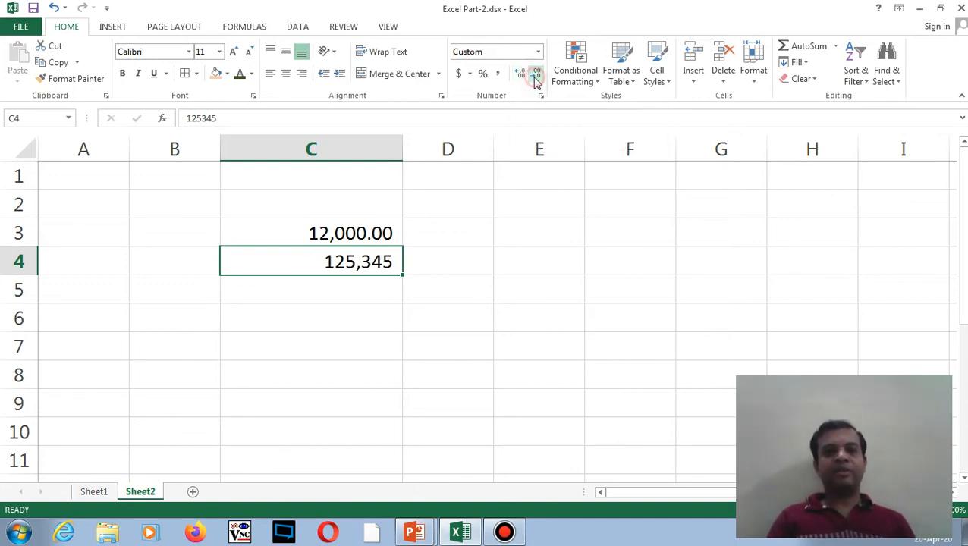
pyautogui.doubleClick(520, 76)
pyautogui.click(537, 75)
pyautogui.click(536, 76)
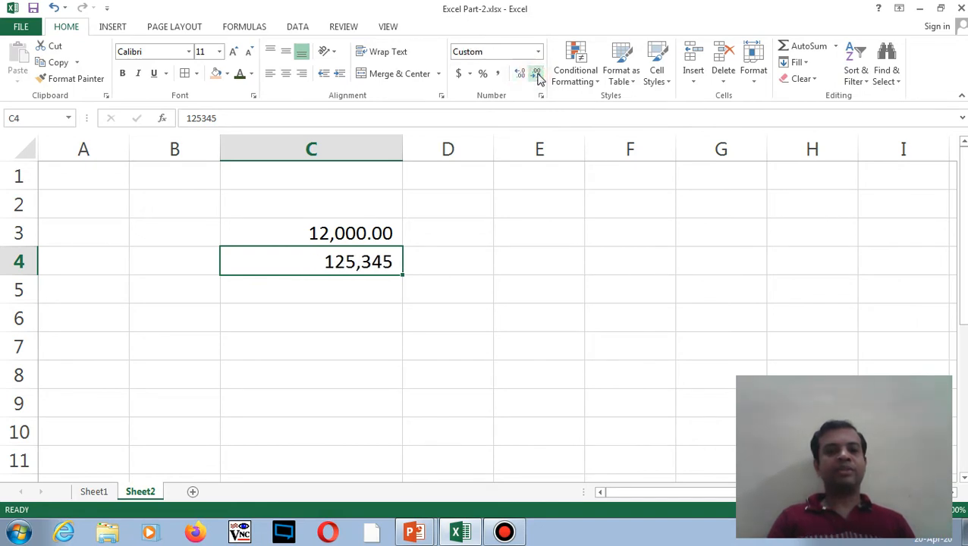
pyautogui.click(521, 75)
pyautogui.click(520, 75)
pyautogui.click(521, 76)
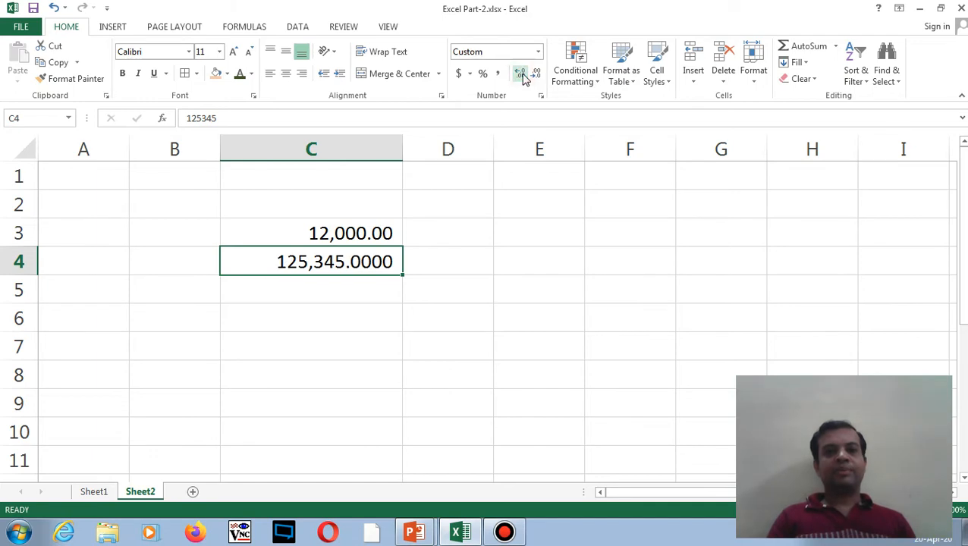
pyautogui.click(522, 76)
pyautogui.click(522, 76)
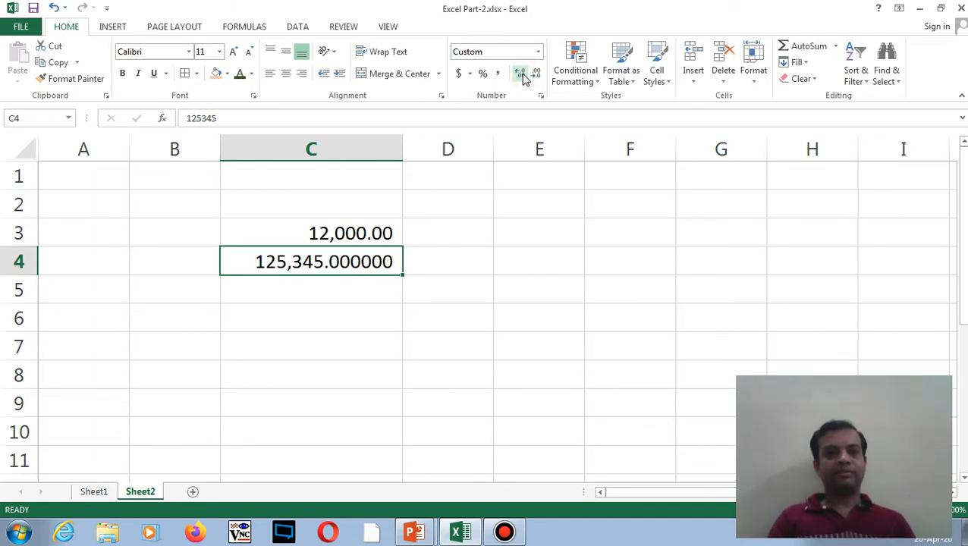
# - Clear C3, re-enter 12,000, clear it again, and return to Sheet1
pyautogui.click(265, 286)
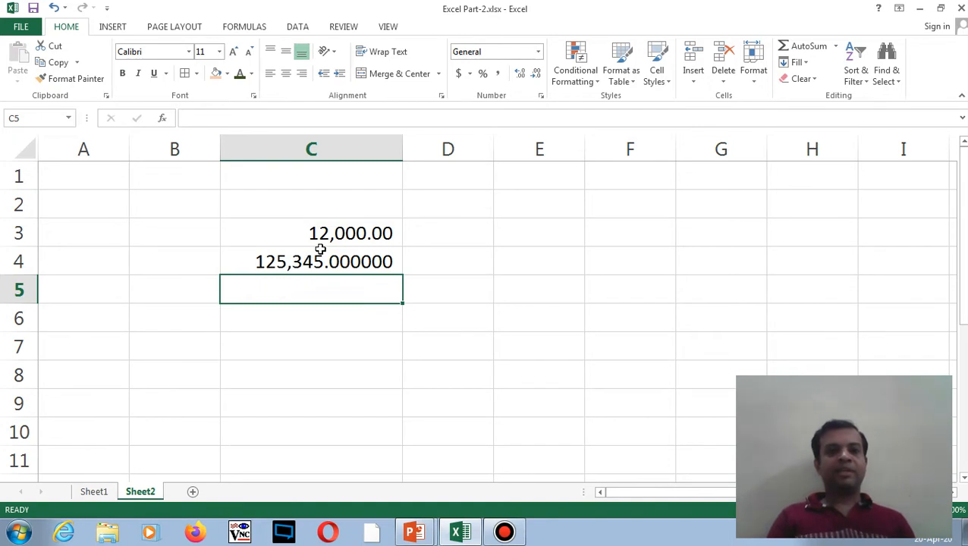
pyautogui.click(343, 233)
pyautogui.press('Delete')
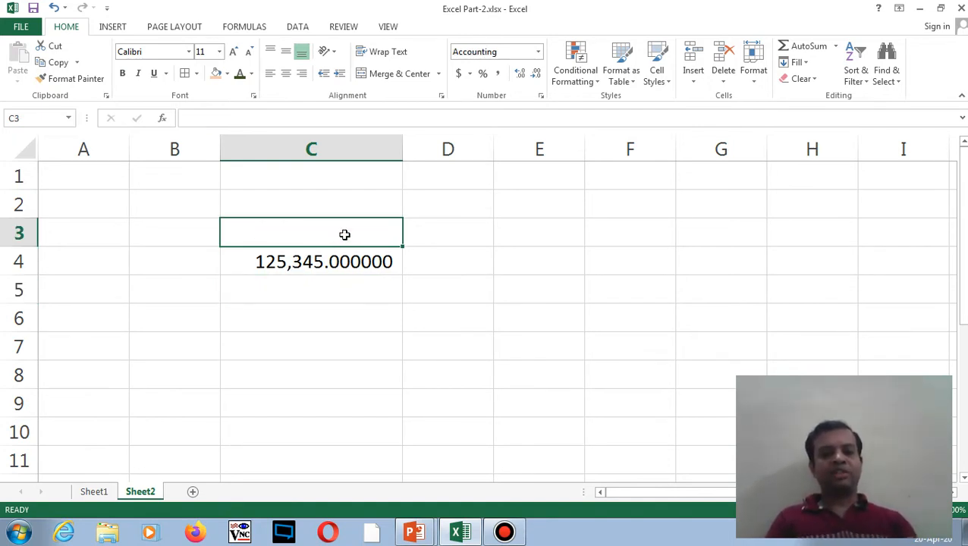
pyautogui.write('12,000')
pyautogui.press('Return')
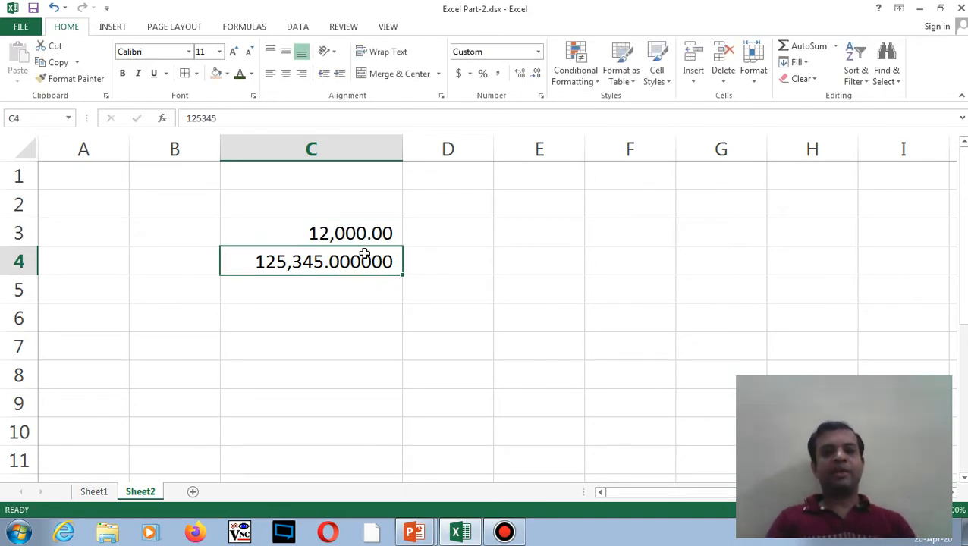
pyautogui.click(358, 234)
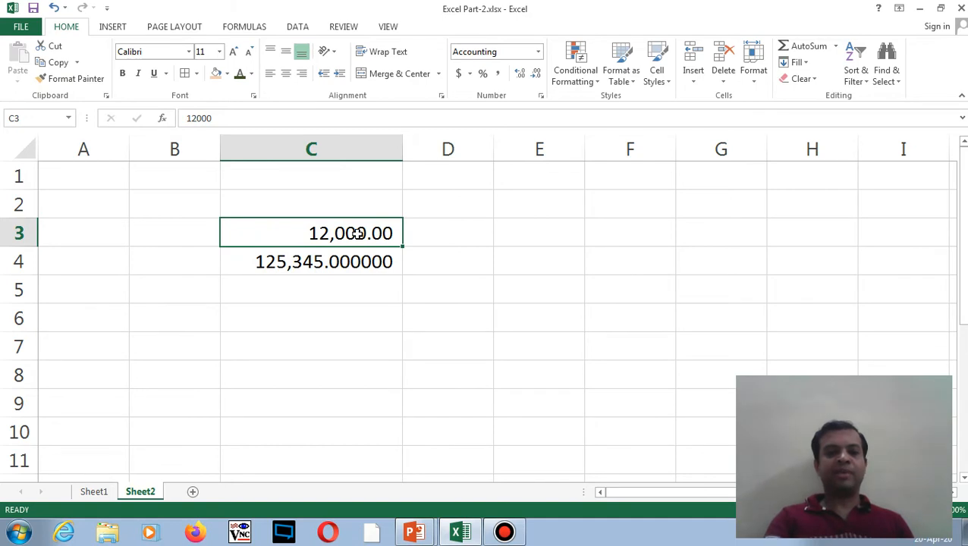
pyautogui.press('Delete')
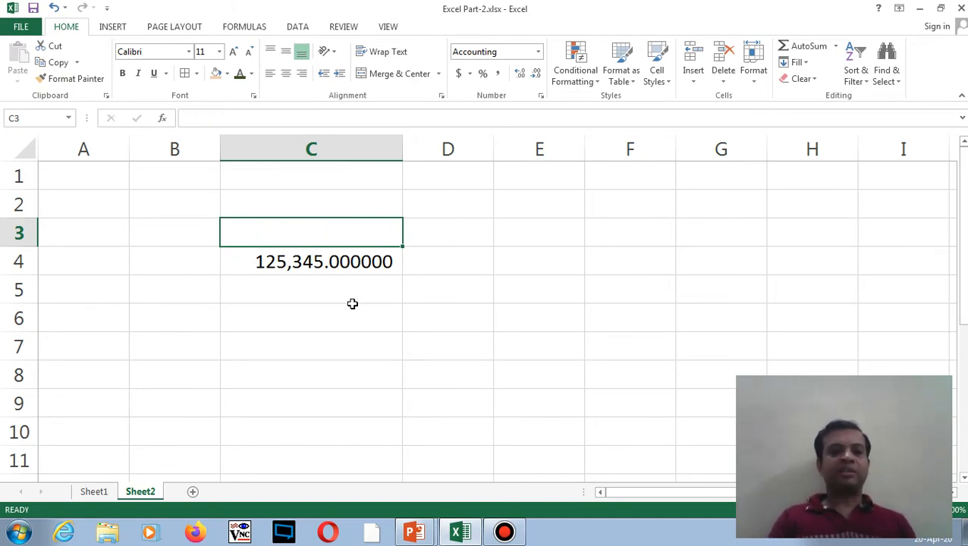
pyautogui.click(96, 492)
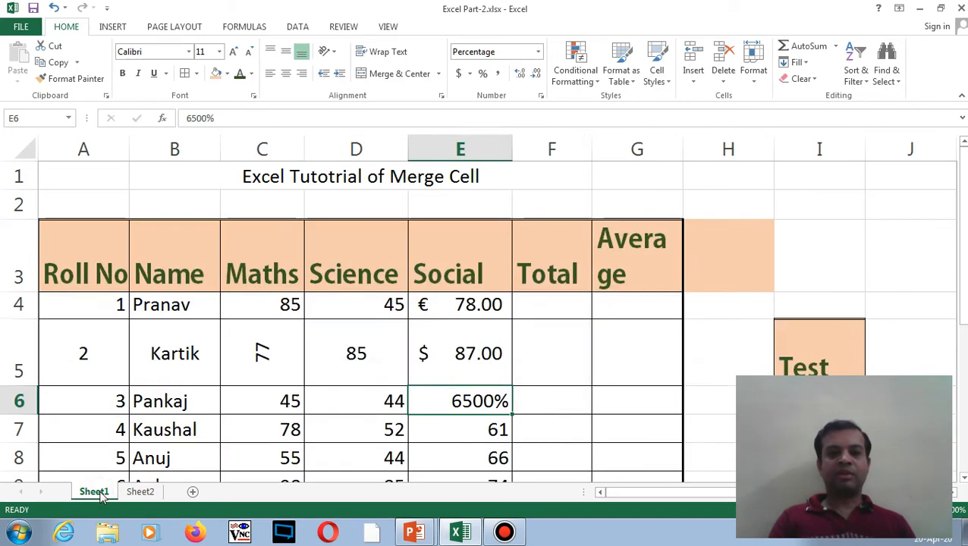
# - Clear the Social marks in E4, E5 and E6
pyautogui.click(469, 302)
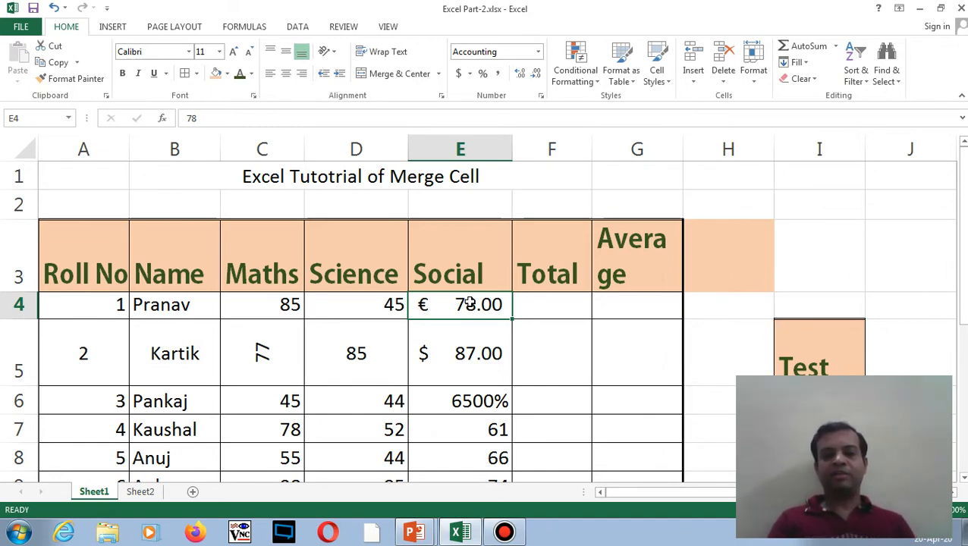
pyautogui.press('Delete')
pyautogui.hotkey('shift', 'Down')
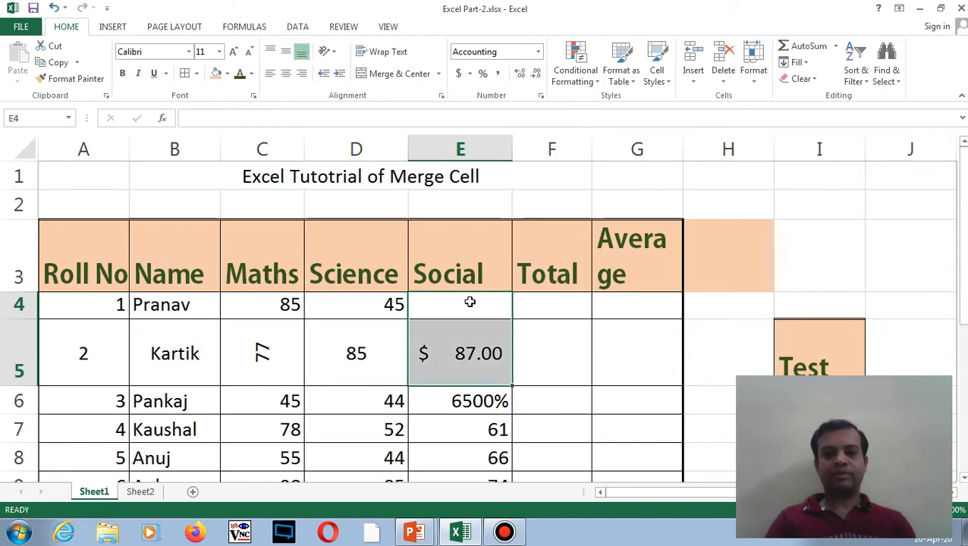
pyautogui.press('Delete')
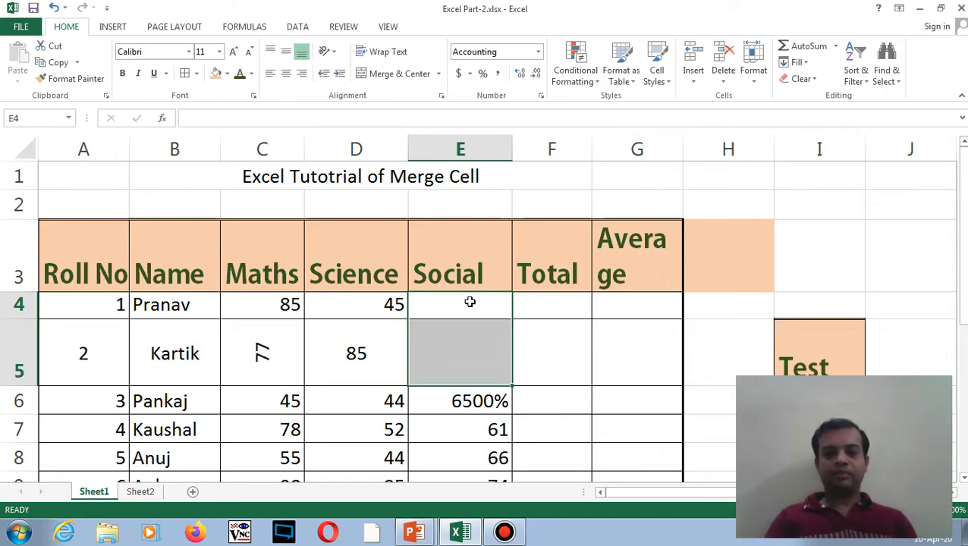
pyautogui.press('Down')
pyautogui.press('Down')
pyautogui.press('Delete')
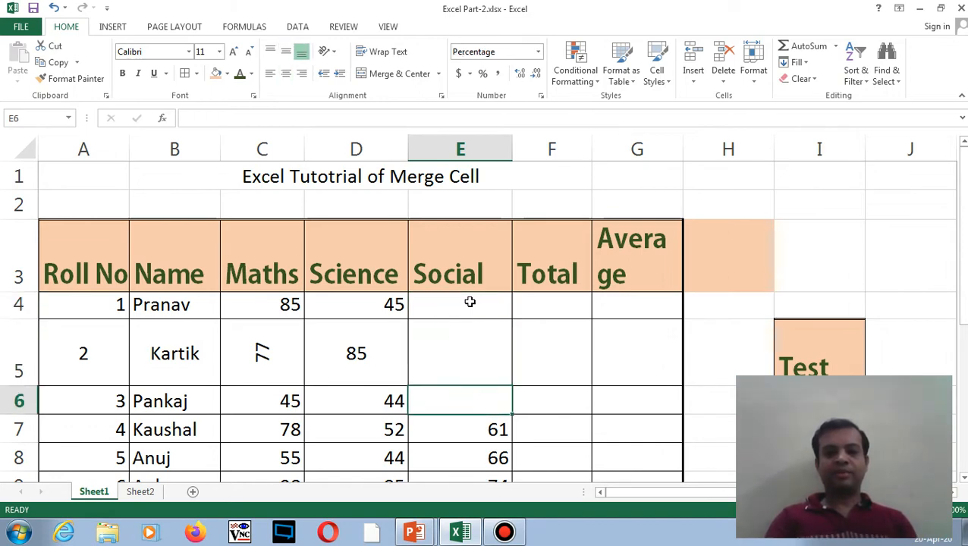
pyautogui.press('Up')
pyautogui.press('Up')
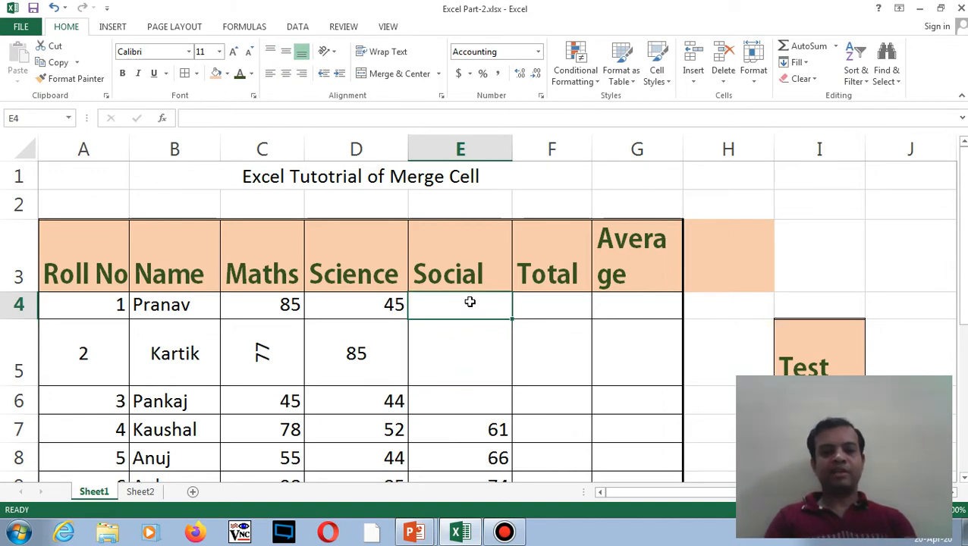
# - Enter 67, 87 and 98 as the new Social marks in E4:E6
pyautogui.write('67')
pyautogui.press('Return')
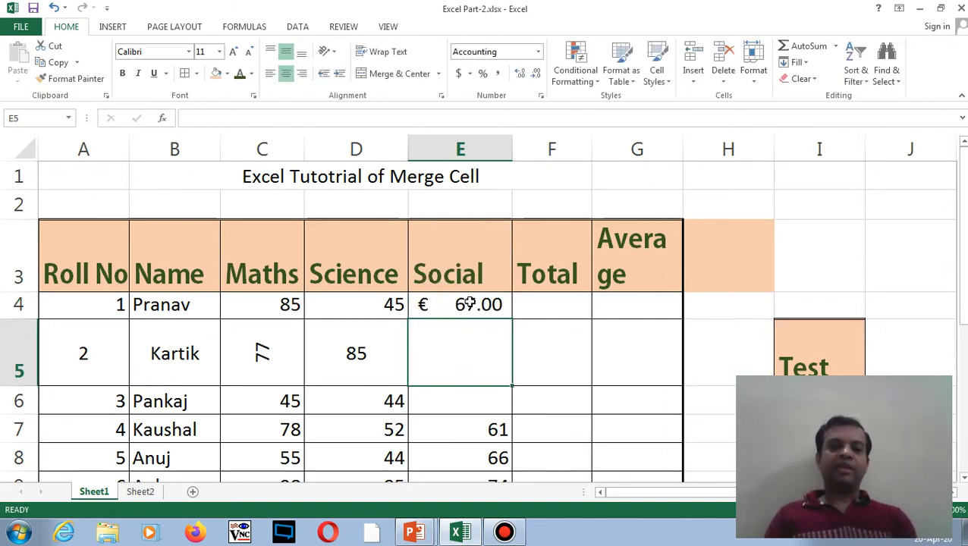
pyautogui.write('87')
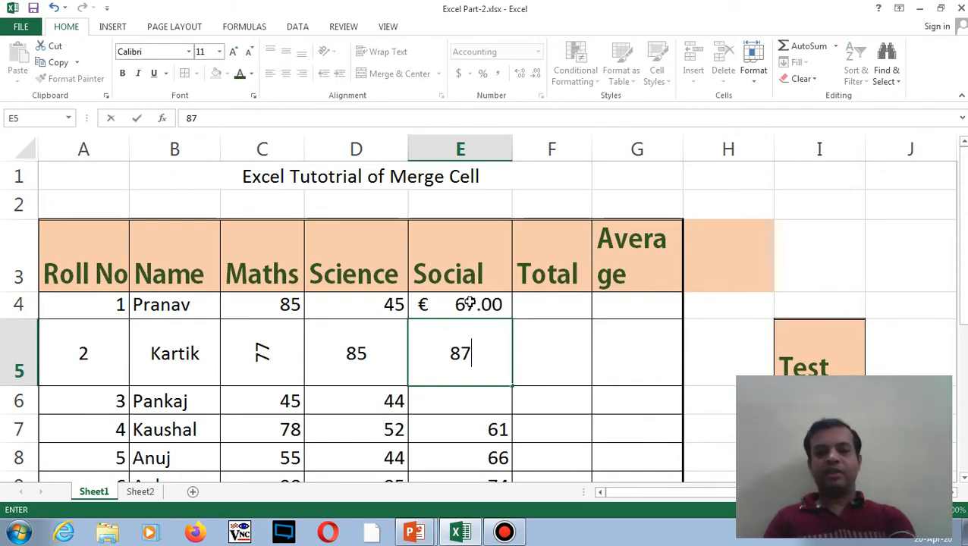
pyautogui.press('Return')
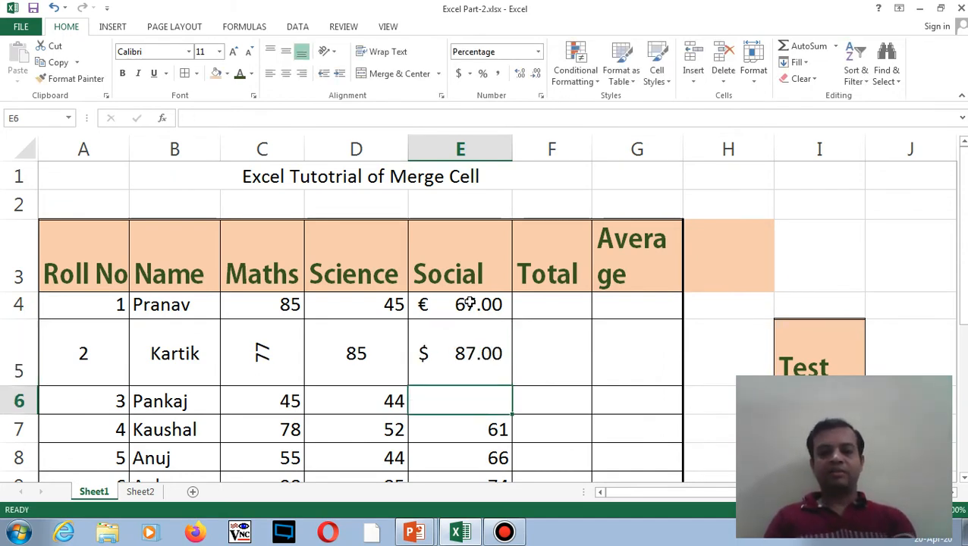
pyautogui.write('98')
pyautogui.press('Return')
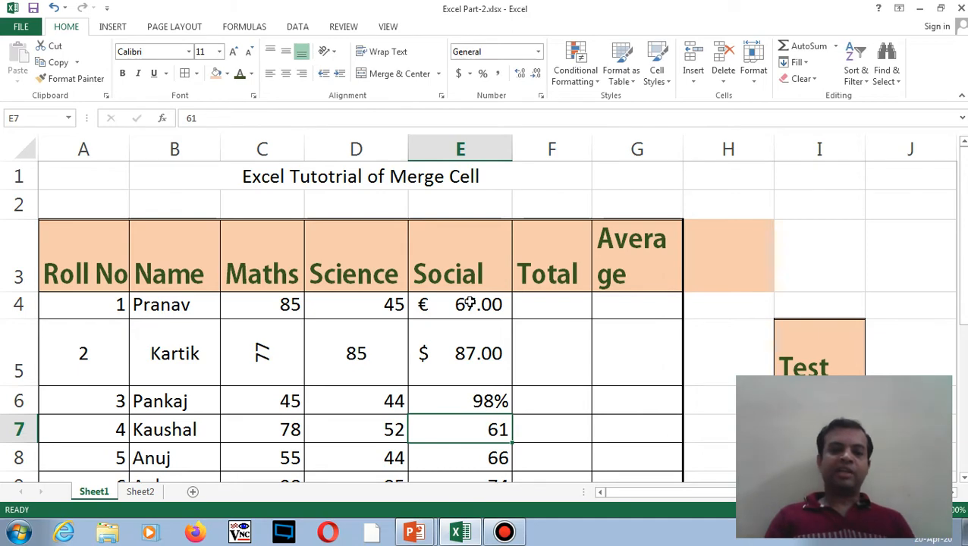
pyautogui.press('Up')
pyautogui.press('Up')
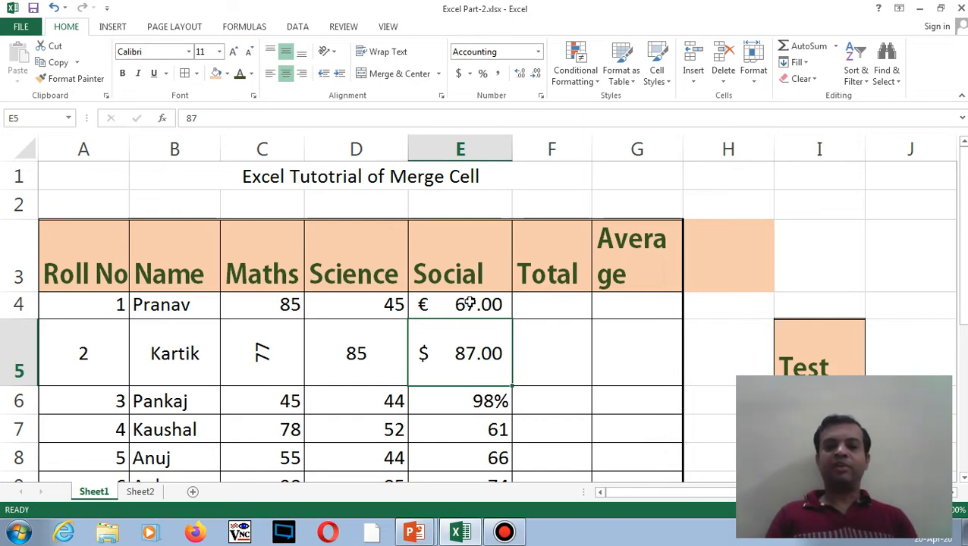
pyautogui.press('Up')
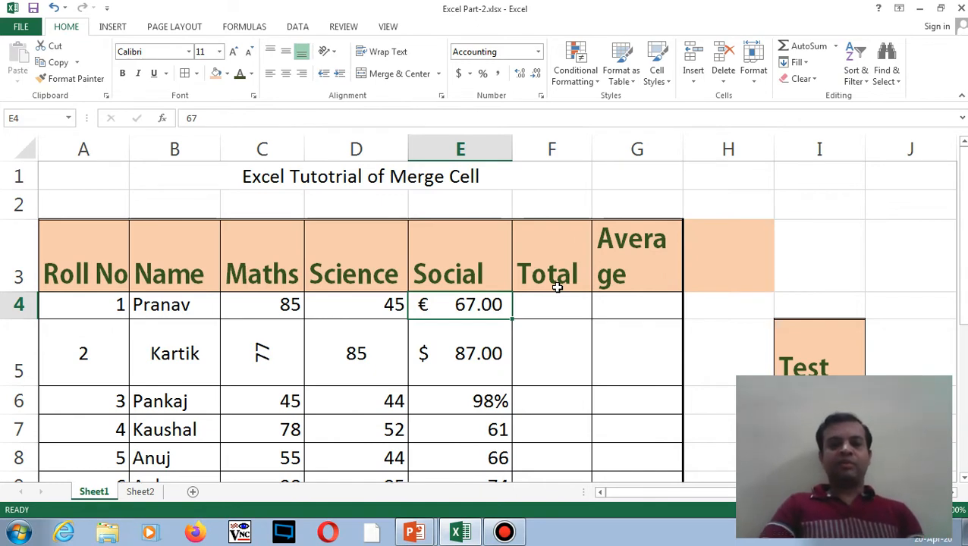
pyautogui.press('Down')
pyautogui.press('Up')
pyautogui.hotkey('shift', 'Down')
pyautogui.hotkey('shift', 'Down')
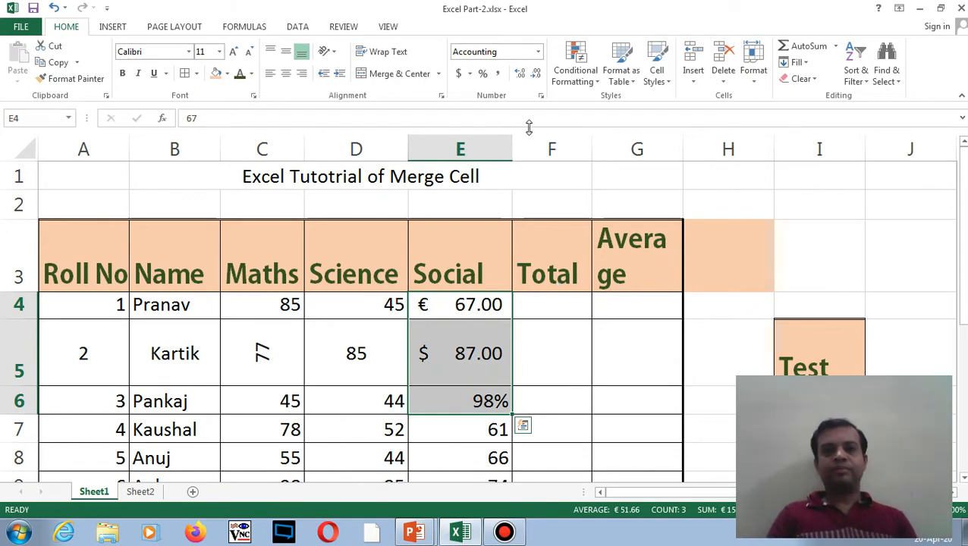
pyautogui.click(537, 55)
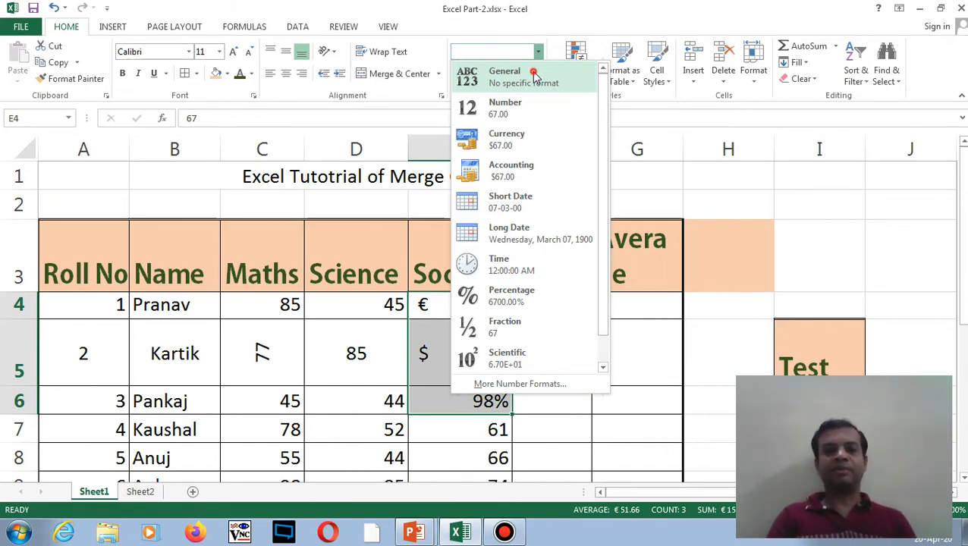
pyautogui.click(534, 76)
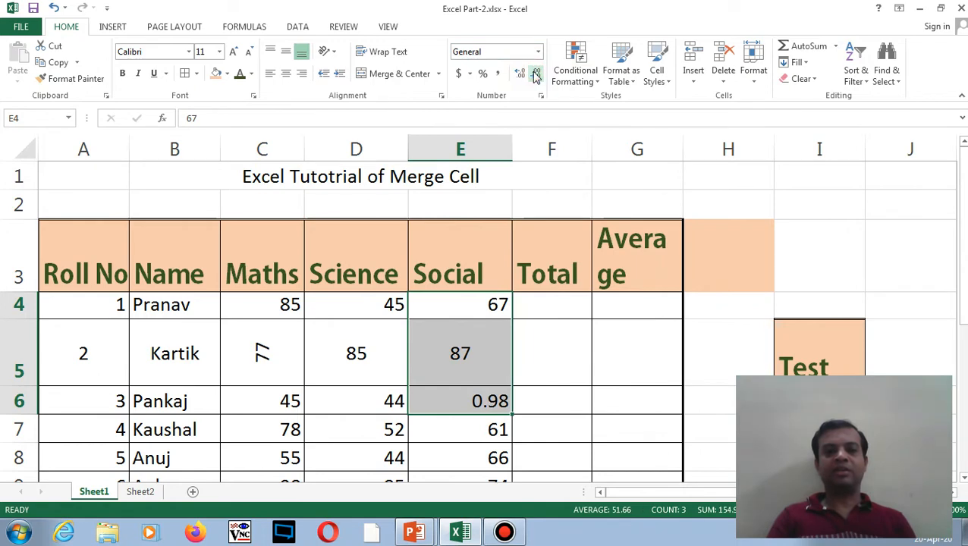
pyautogui.click(472, 338)
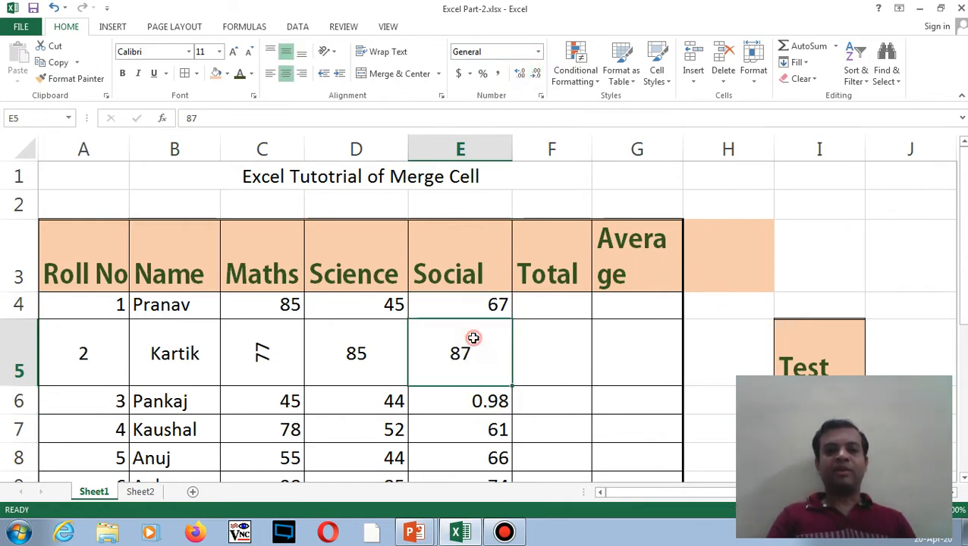
pyautogui.click(483, 403)
pyautogui.press('Delete')
pyautogui.write('98')
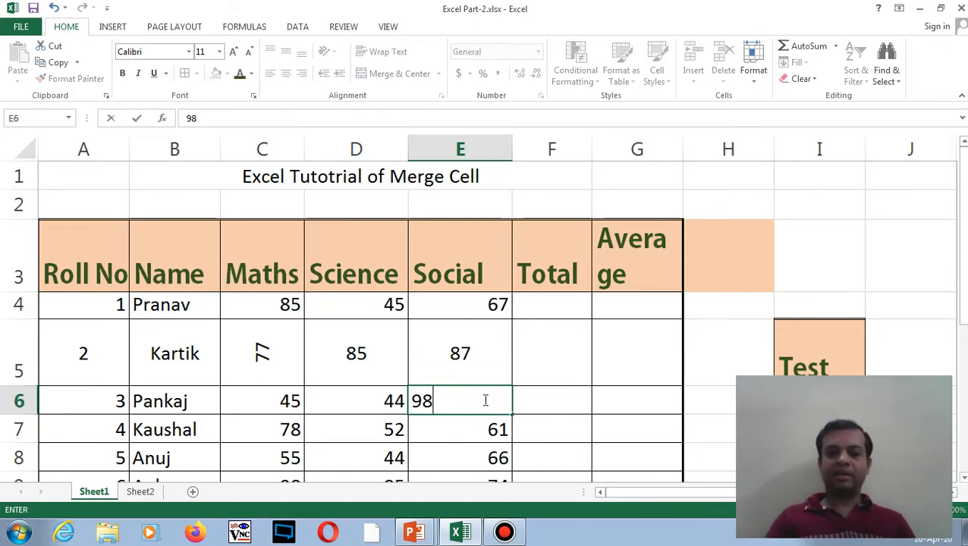
pyautogui.press('Return')
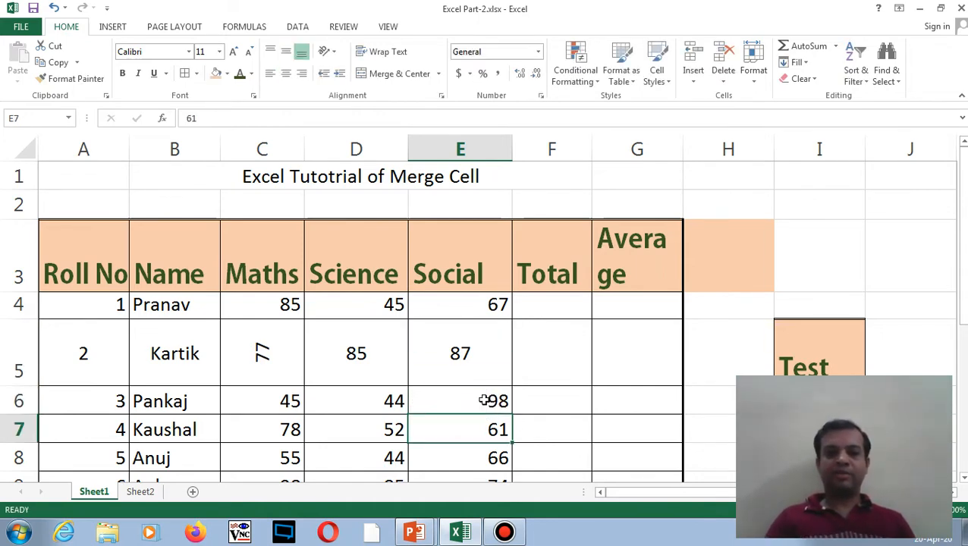
pyautogui.moveTo(478, 315); pyautogui.dragTo(483, 381)
pyautogui.click(479, 352)
pyautogui.hotkey('ctrl', 'z')
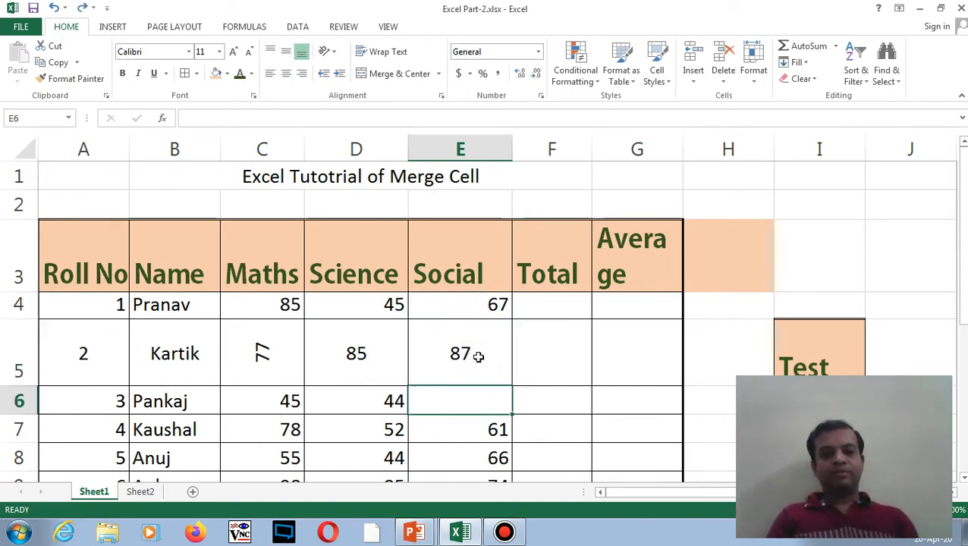
pyautogui.hotkey('ctrl', 'z')
pyautogui.hotkey('ctrl', 'z')
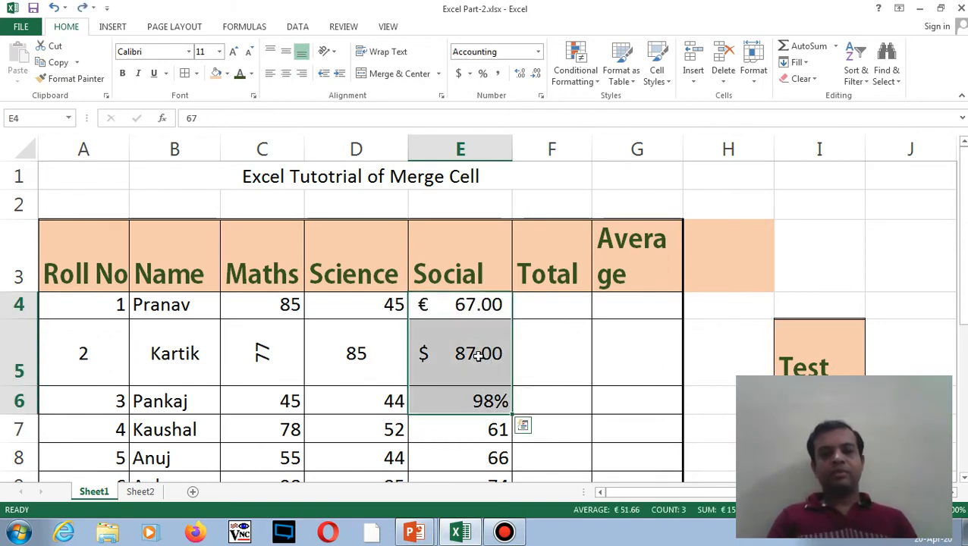
# - Replace Kartik's $ 87.00 Social mark in E5 with 65
pyautogui.click(468, 343)
pyautogui.moveTo(465, 309); pyautogui.dragTo(476, 393)
pyautogui.click(471, 346)
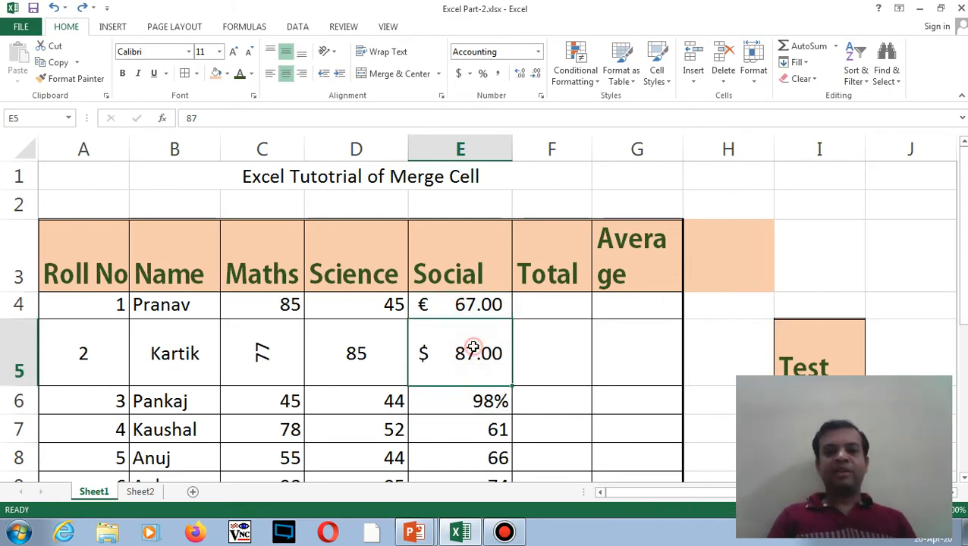
pyautogui.press('Delete')
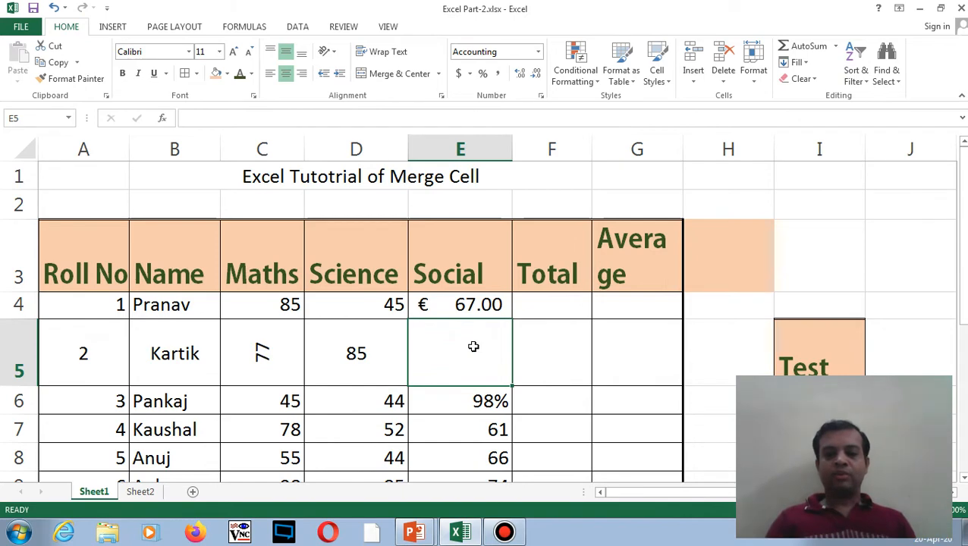
pyautogui.write('65')
pyautogui.press('Return')
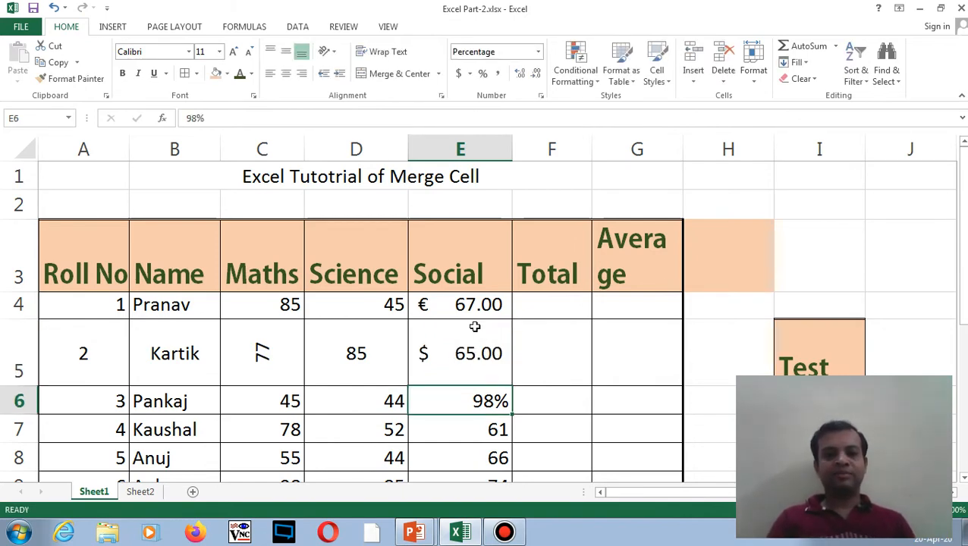
# - Set E4:E5 to General number format and re-enter 98 in E6
pyautogui.moveTo(471, 305); pyautogui.dragTo(490, 399)
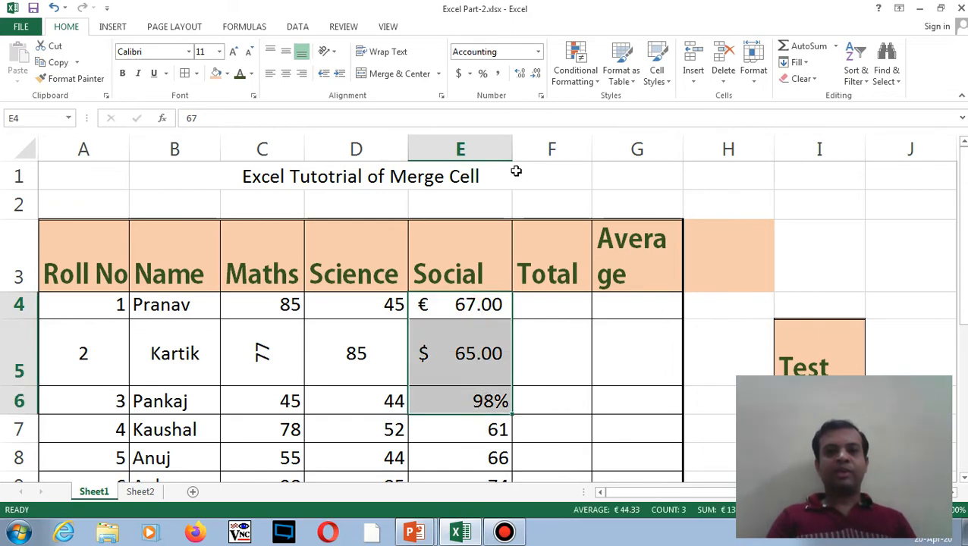
pyautogui.click(538, 52)
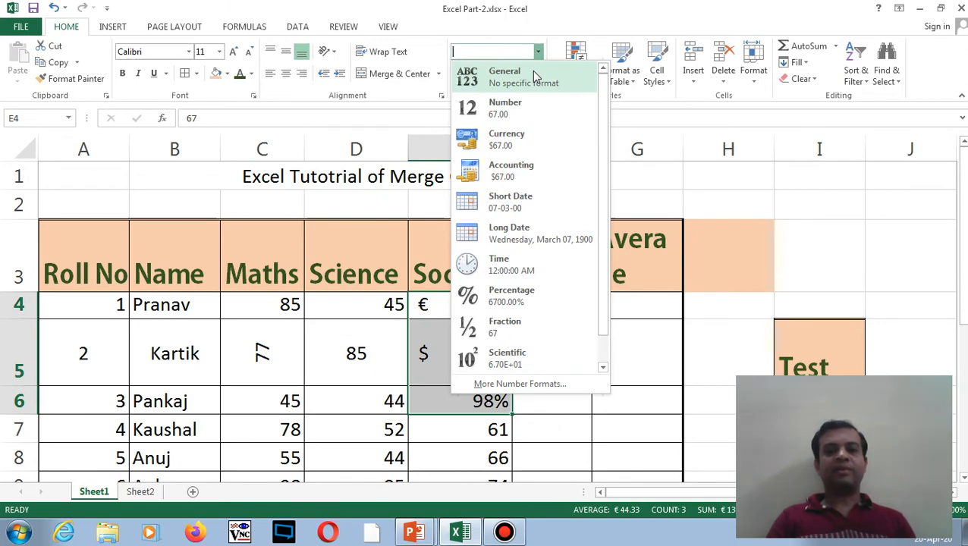
pyautogui.click(534, 73)
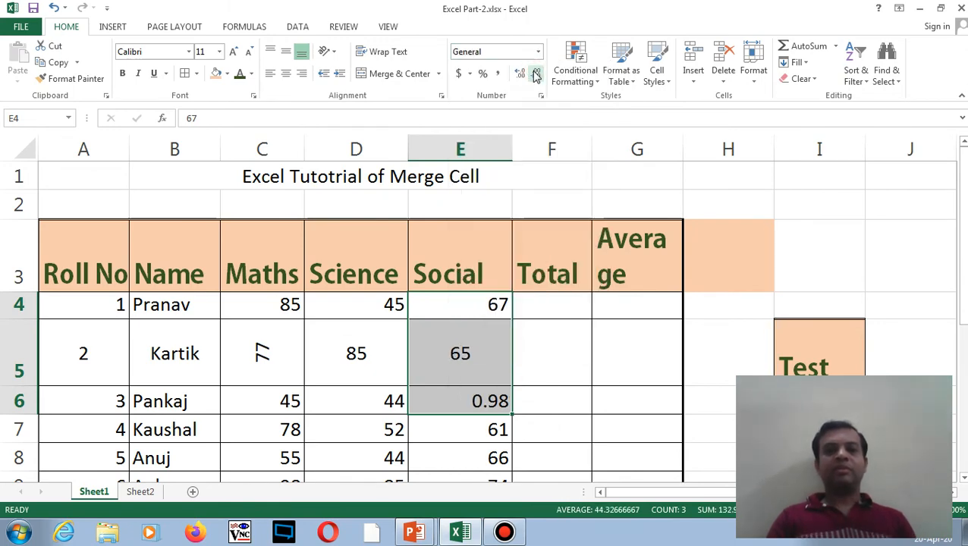
pyautogui.click(494, 400)
pyautogui.write('98')
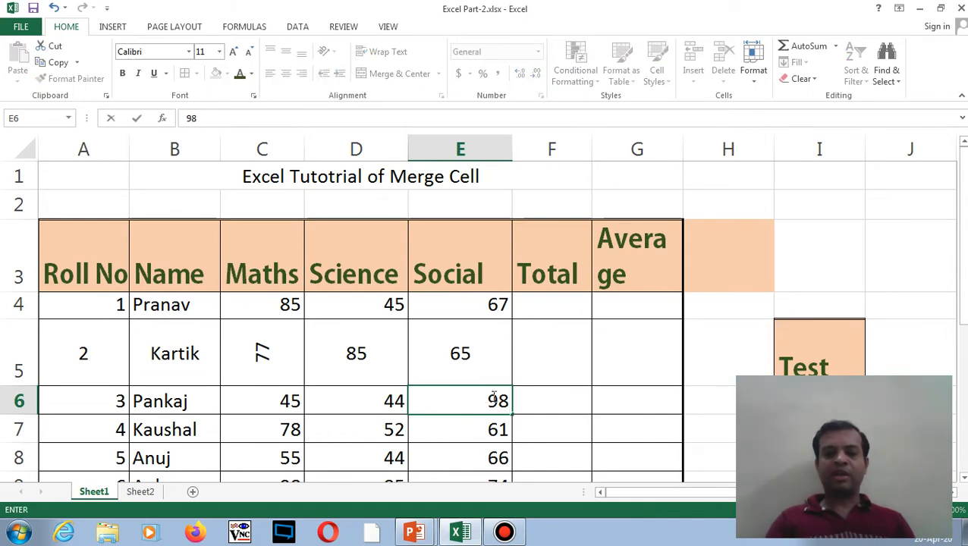
pyautogui.press('Return')
pyautogui.click(493, 399)
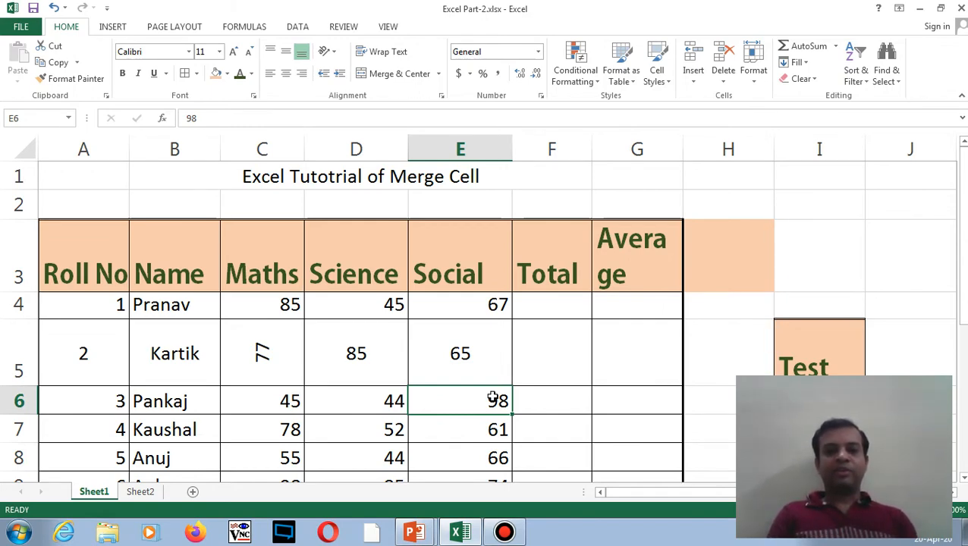
pyautogui.click(471, 350)
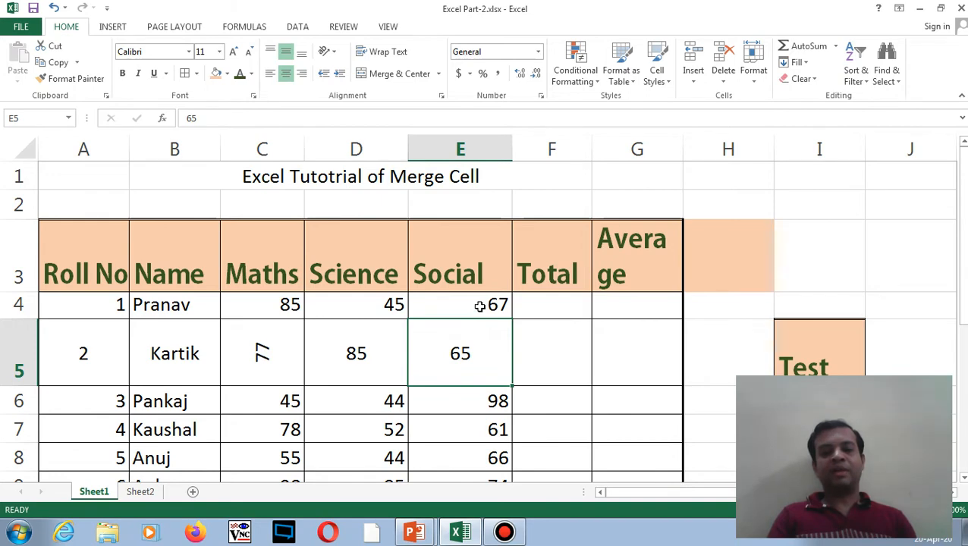
pyautogui.moveTo(479, 306); pyautogui.dragTo(489, 397)
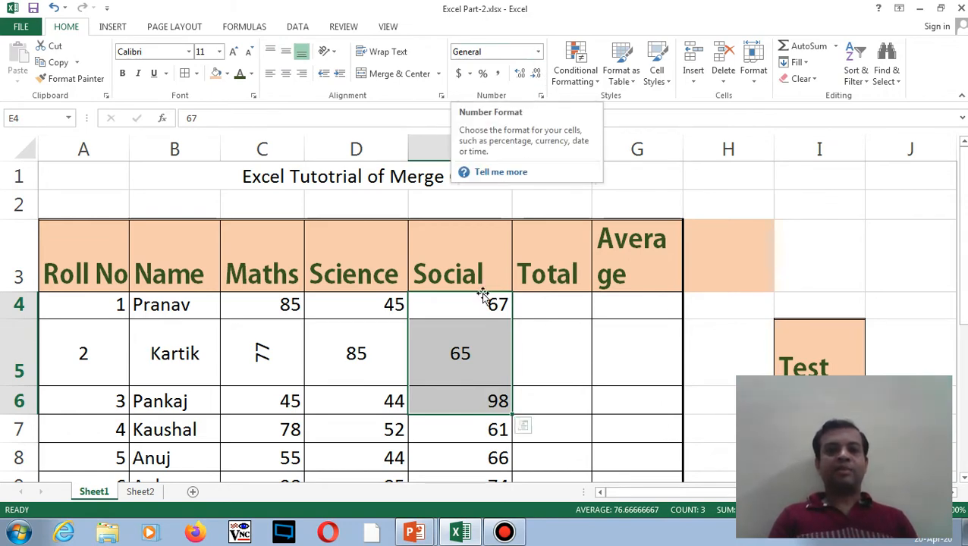
pyautogui.click(470, 347)
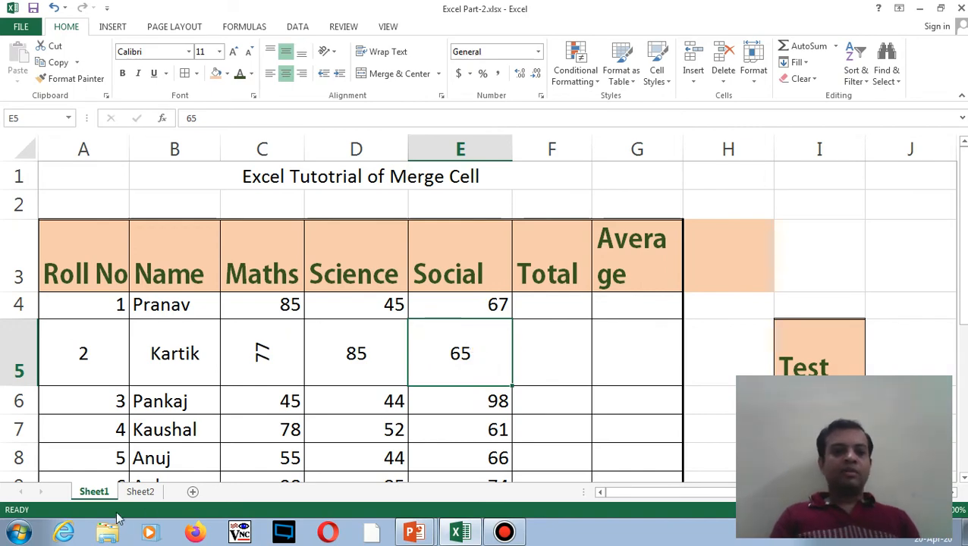
# - On Sheet2, enter the date 12/2/2020 in C6
pyautogui.click(140, 493)
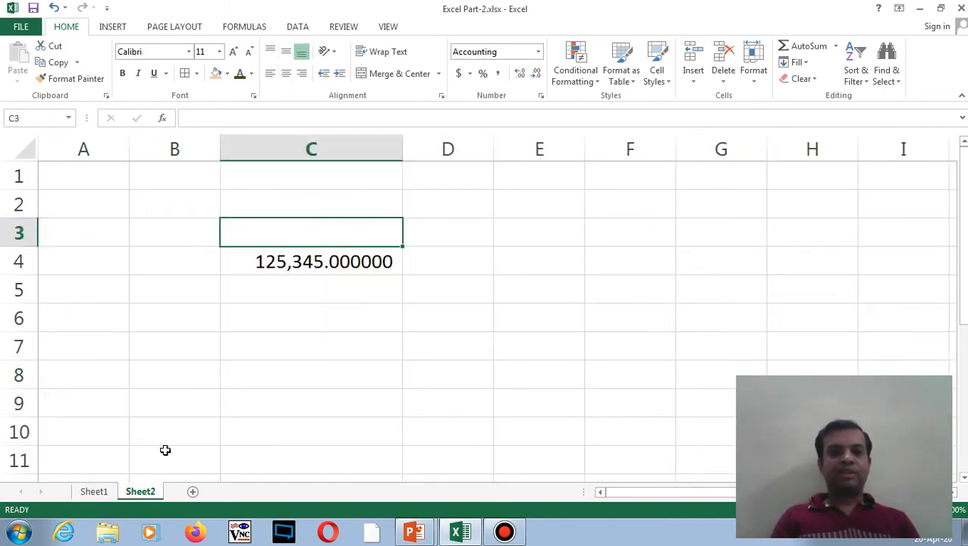
pyautogui.click(317, 312)
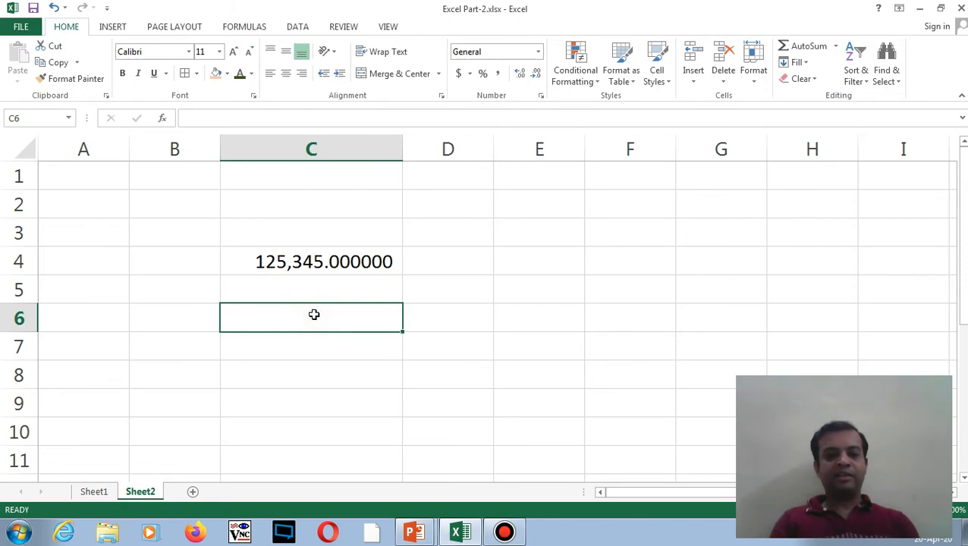
pyautogui.write('12/2/2020')
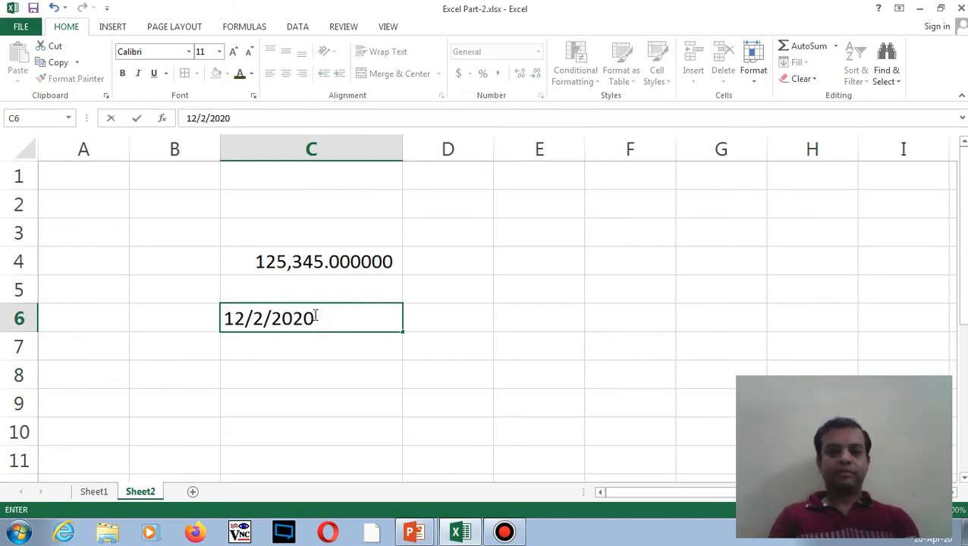
pyautogui.press('Return')
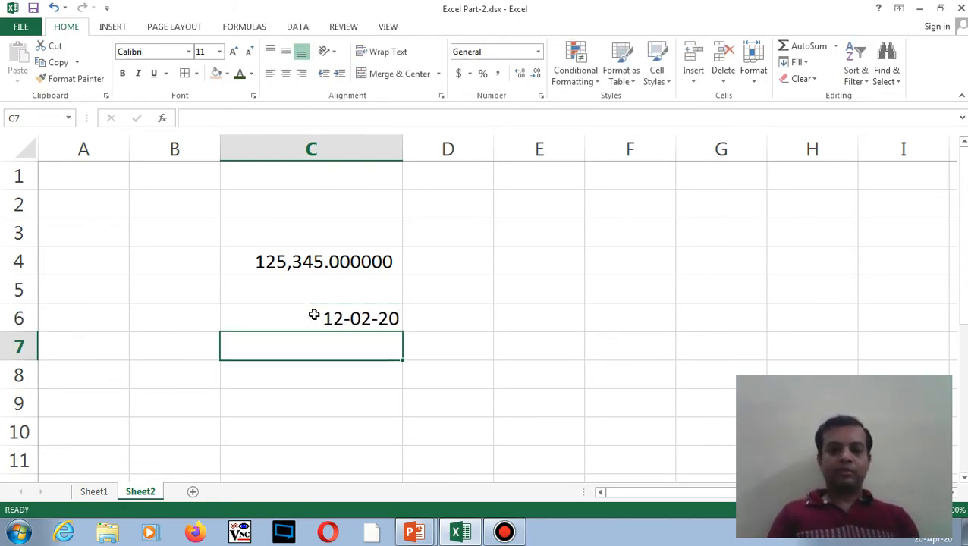
pyautogui.click(314, 315)
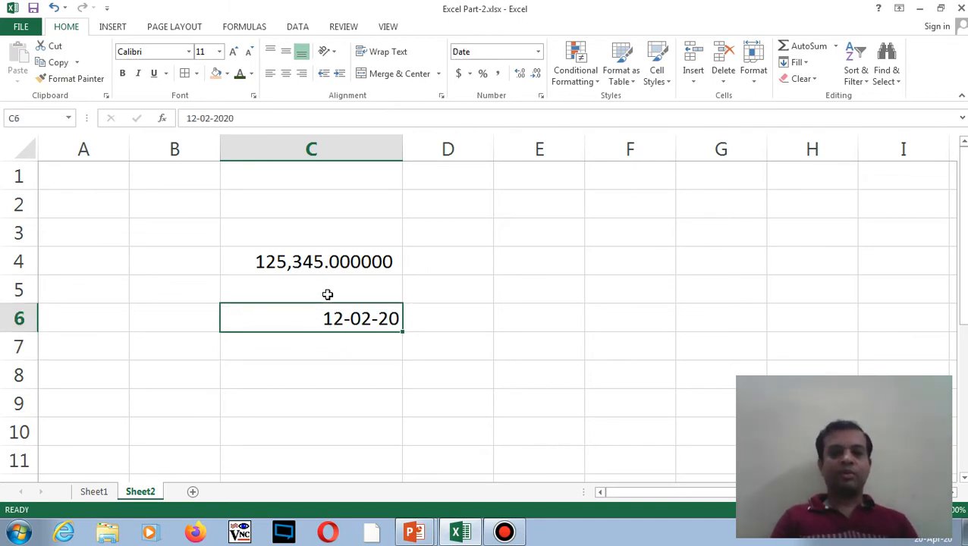
# - Enter the date in C7, correcting its year until it reads 13-02-2020
pyautogui.click(333, 342)
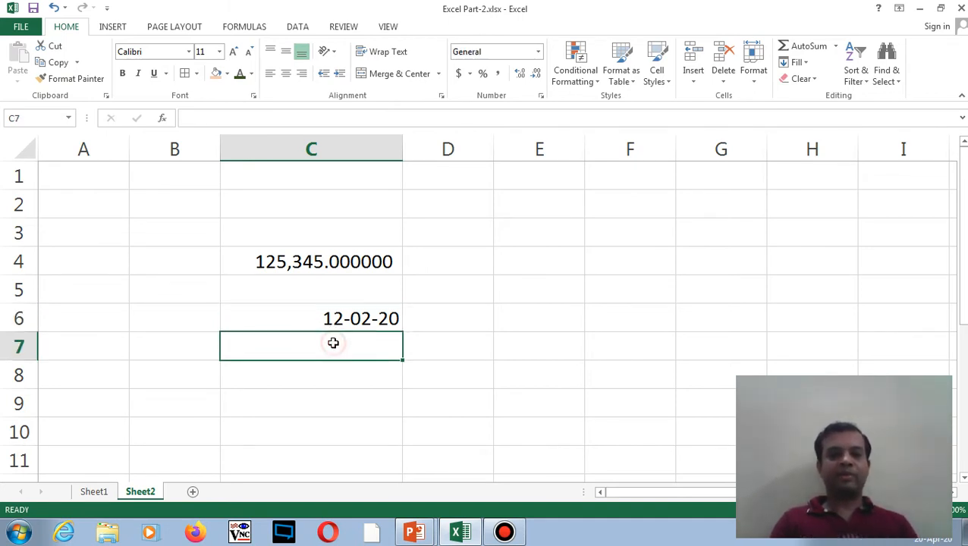
pyautogui.write('13')
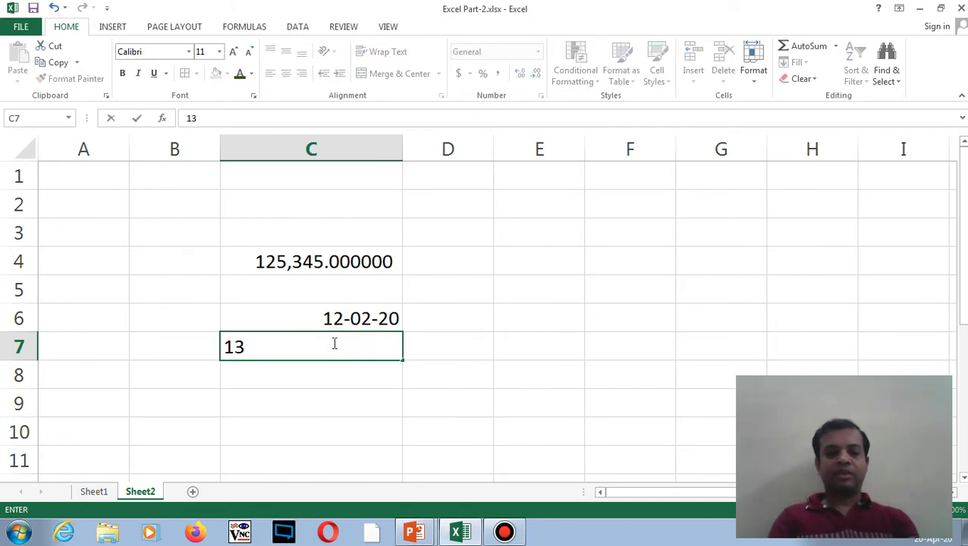
pyautogui.write('-02-30')
pyautogui.press('Return')
pyautogui.moveTo(338, 318); pyautogui.dragTo(348, 342)
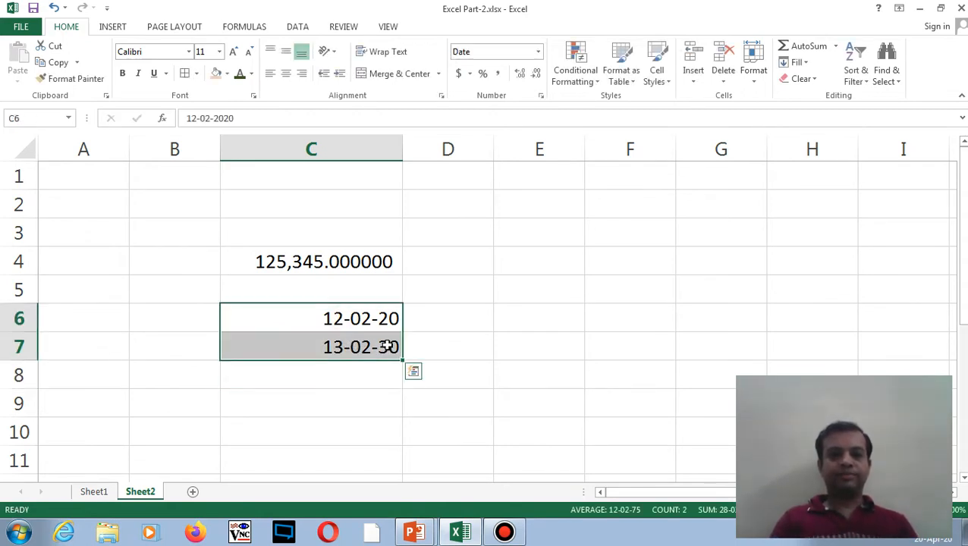
pyautogui.doubleClick(387, 346)
pyautogui.press('BackSpace')
pyautogui.write('2')
pyautogui.press('Return')
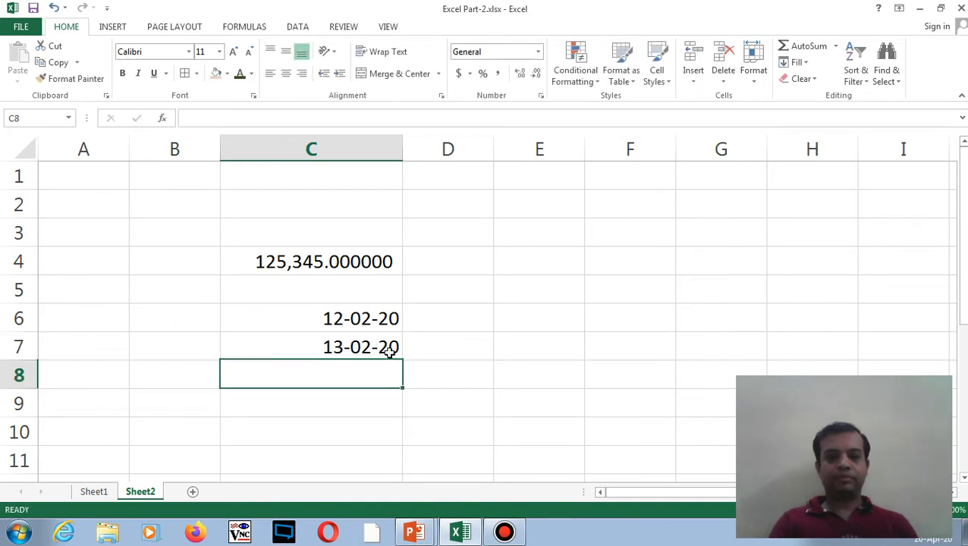
pyautogui.doubleClick(389, 347)
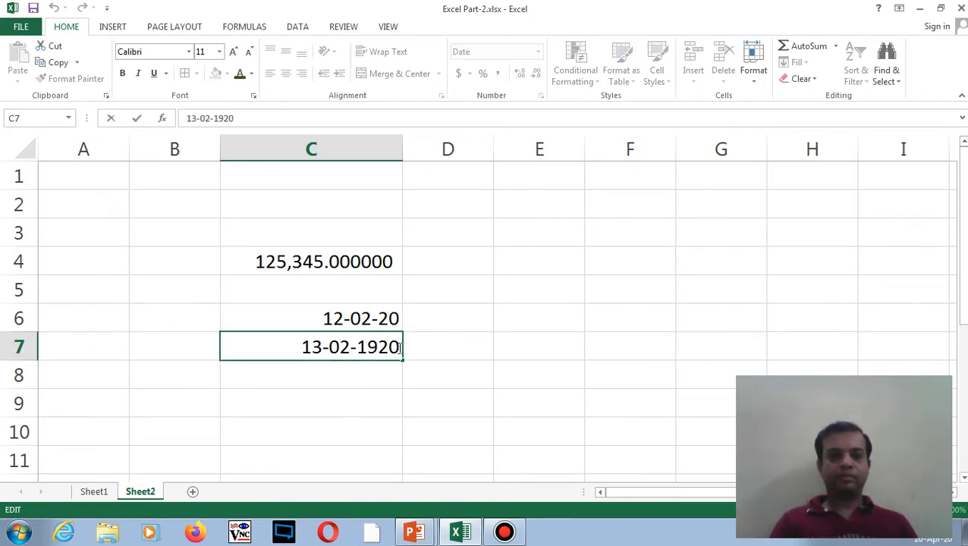
pyautogui.press('BackSpace')
pyautogui.press('BackSpace')
pyautogui.press('BackSpace')
pyautogui.write('20')
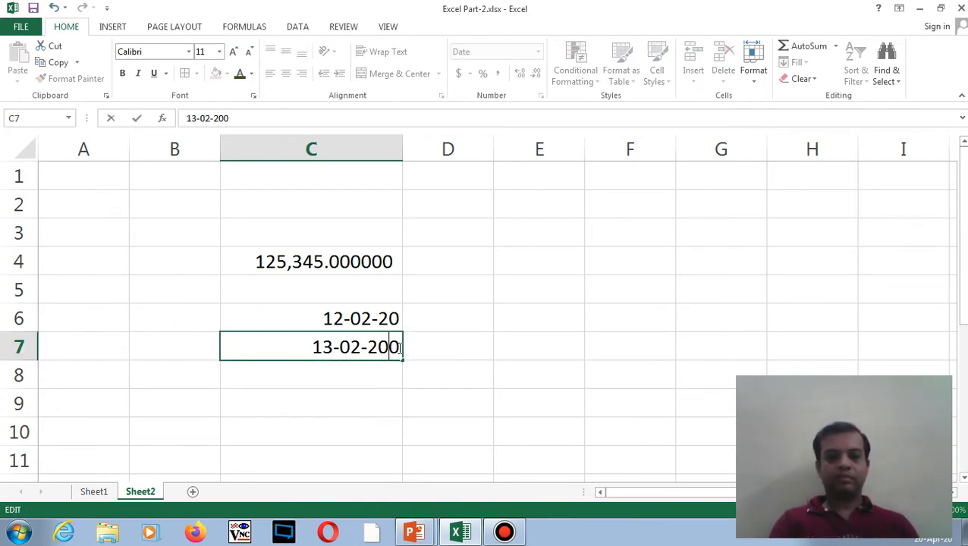
pyautogui.press('Return')
pyautogui.click(399, 348)
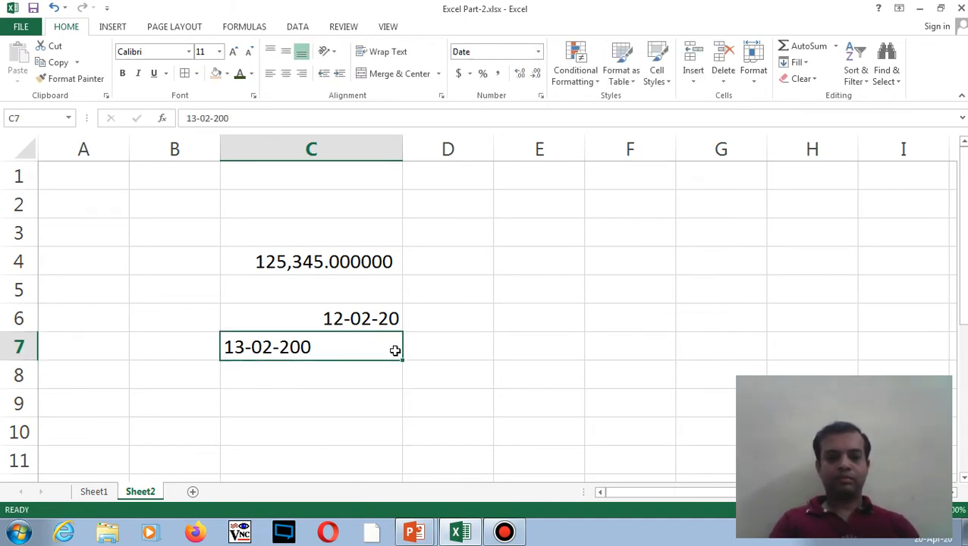
pyautogui.doubleClick(397, 347)
pyautogui.press('BackSpace')
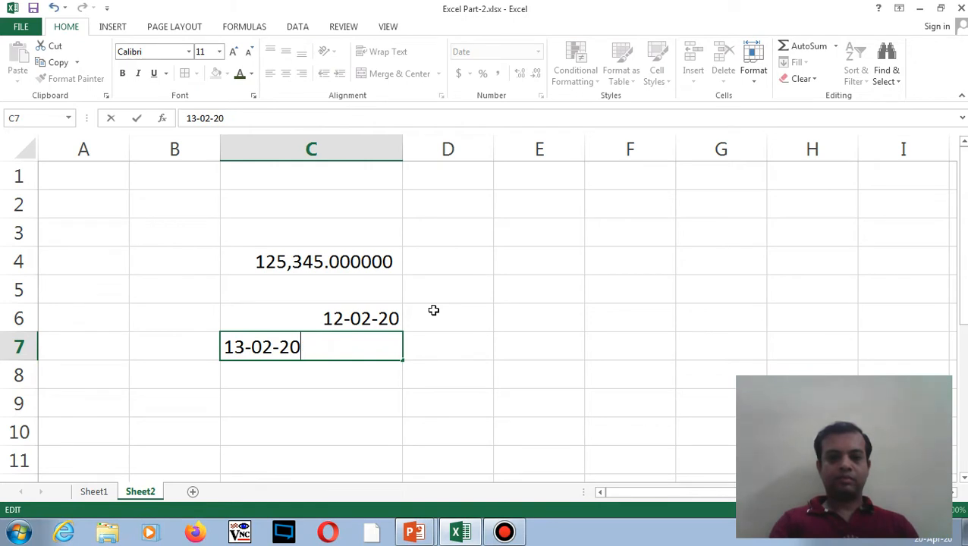
pyautogui.write('20')
pyautogui.press('Return')
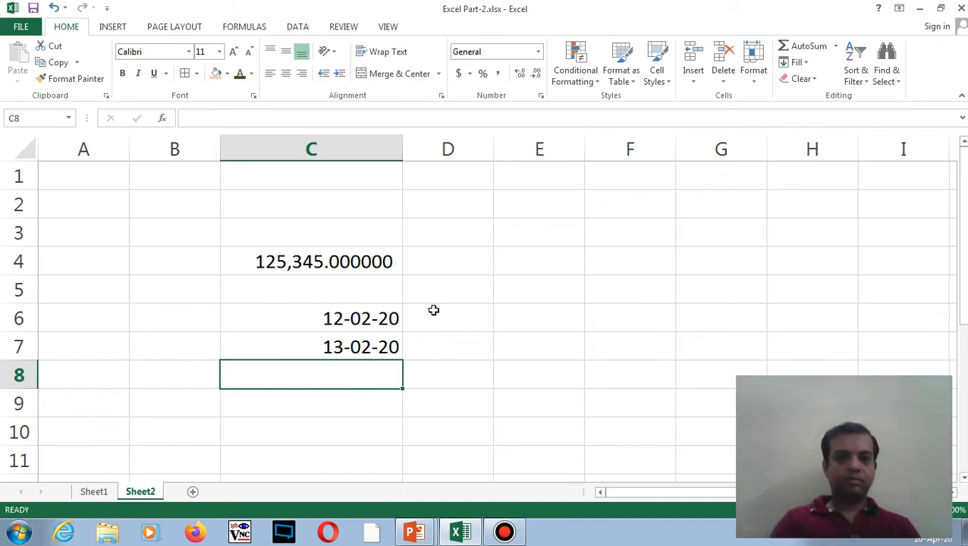
# - Extend the date series from C6:C7 down through C11
pyautogui.moveTo(399, 312); pyautogui.dragTo(403, 465)
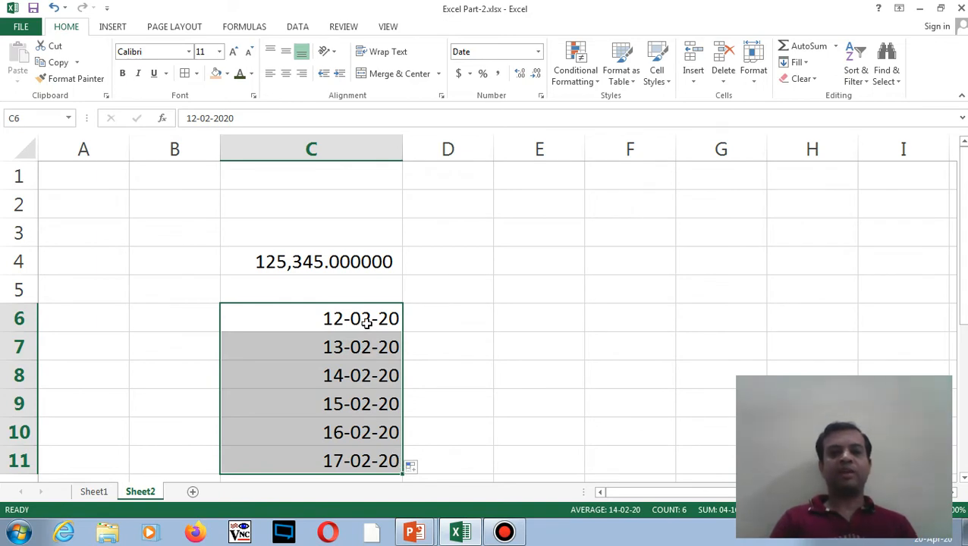
pyautogui.moveTo(366, 319); pyautogui.dragTo(367, 339)
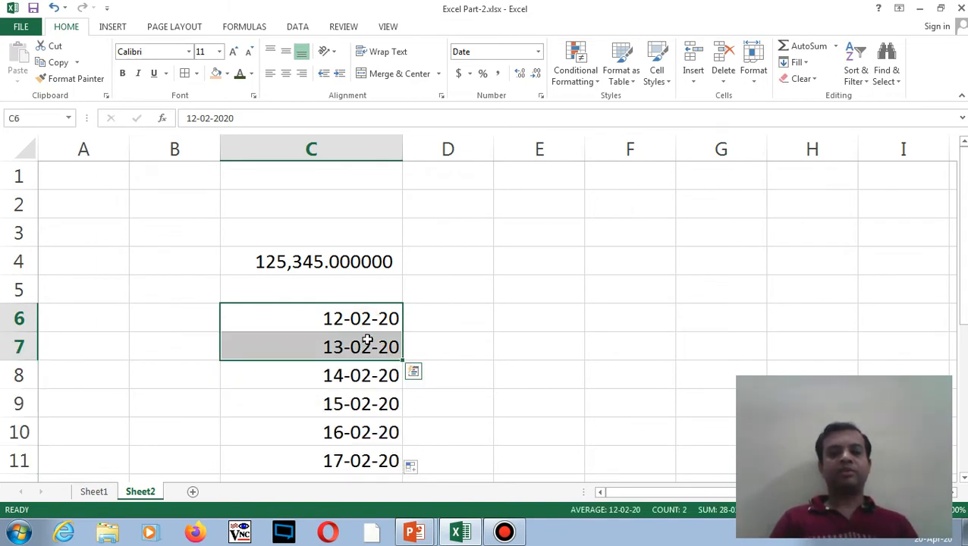
pyautogui.click(367, 382)
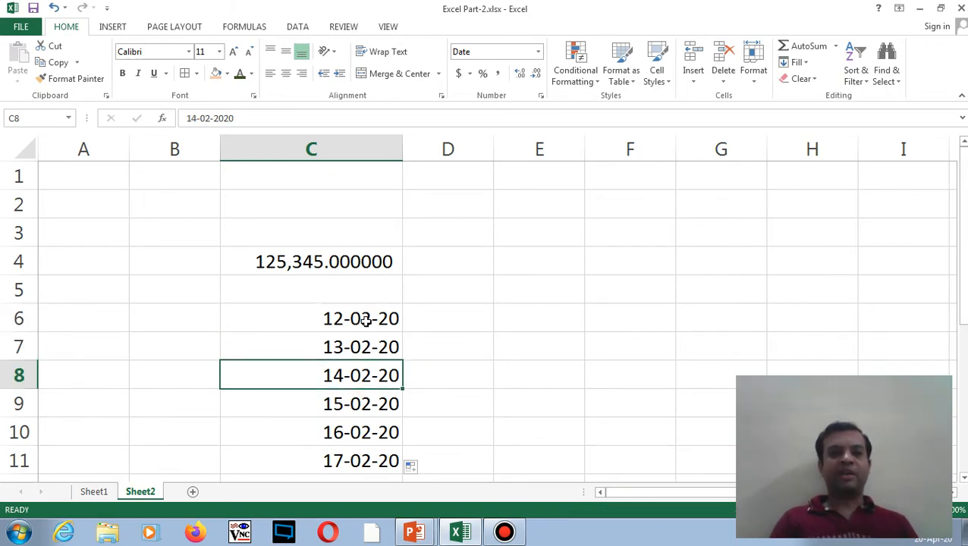
pyautogui.moveTo(364, 319); pyautogui.dragTo(370, 459)
# - Clear the old dates, then enter 12345 in C7, 3456 in C6 and 1234 in C8, which all display as dates
pyautogui.press('Delete')
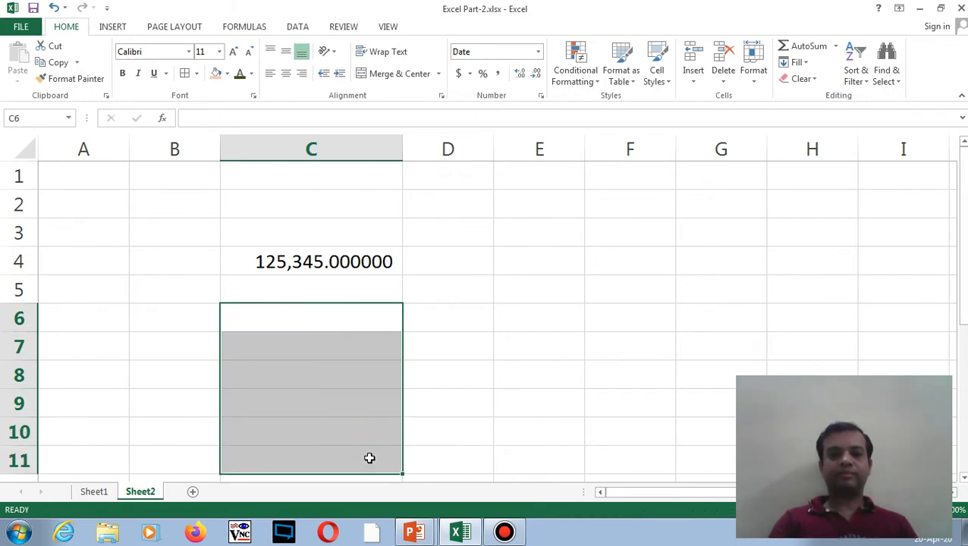
pyautogui.click(321, 346)
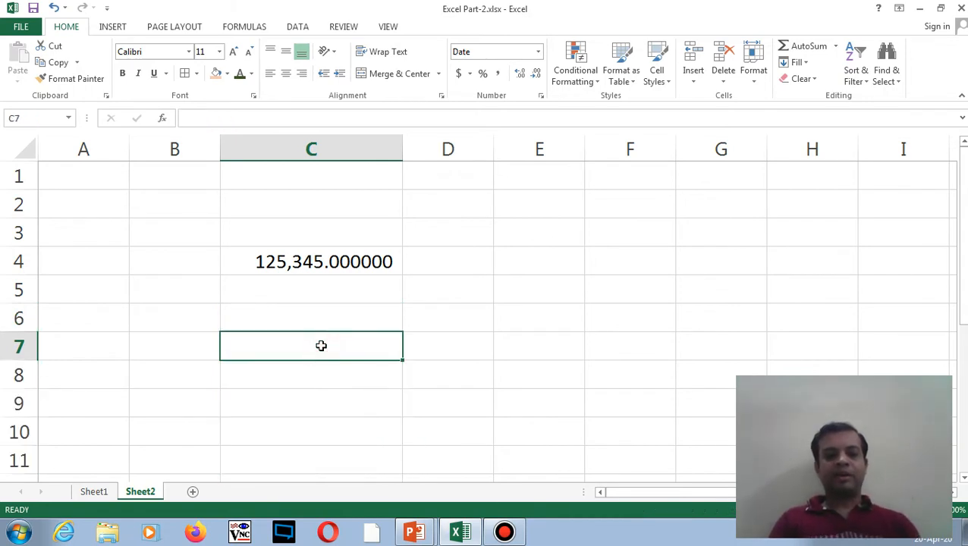
pyautogui.write('12345')
pyautogui.press('Return')
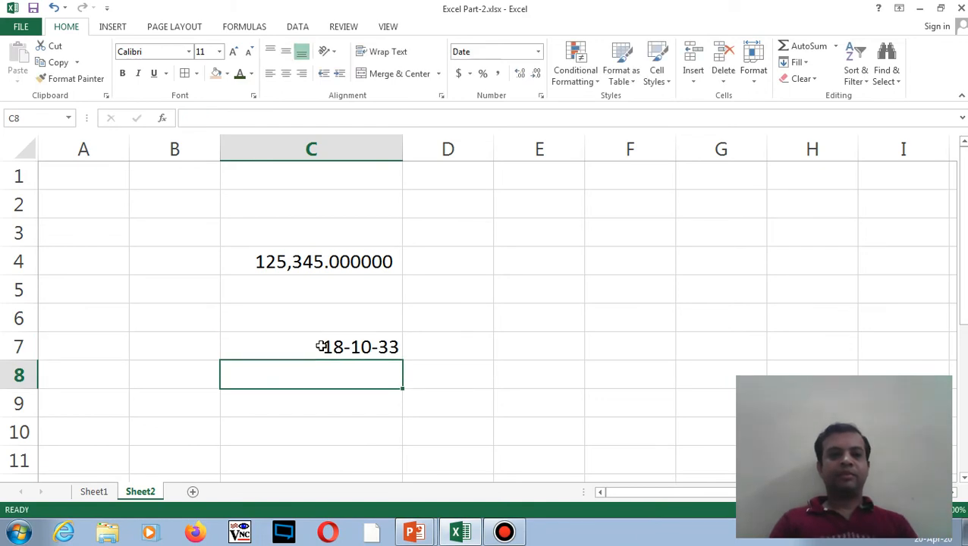
pyautogui.click(366, 326)
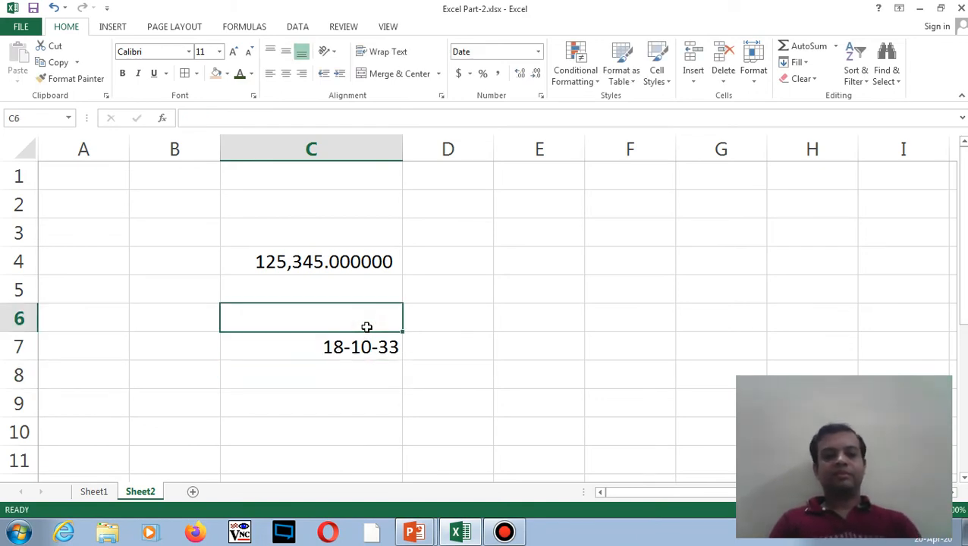
pyautogui.write('3456')
pyautogui.press('Return')
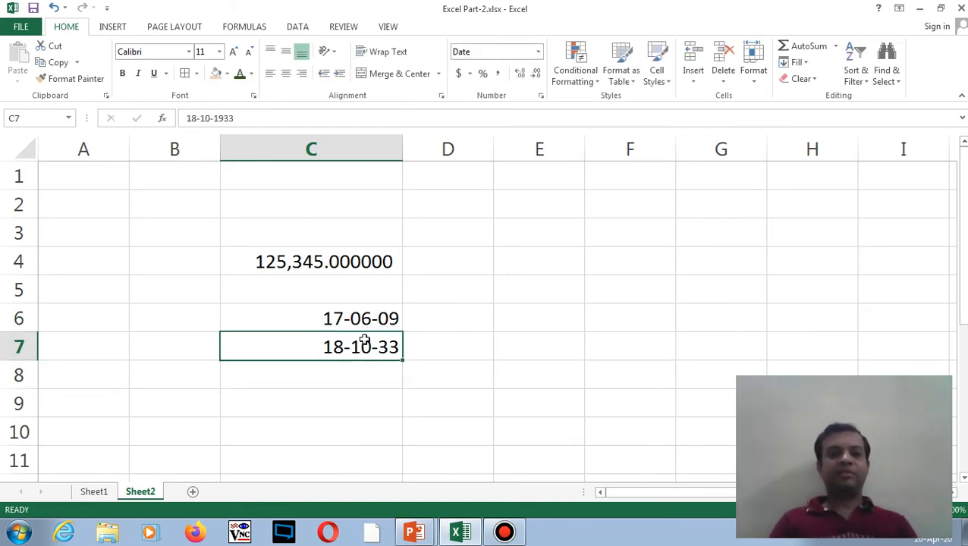
pyautogui.click(349, 375)
pyautogui.write('1234')
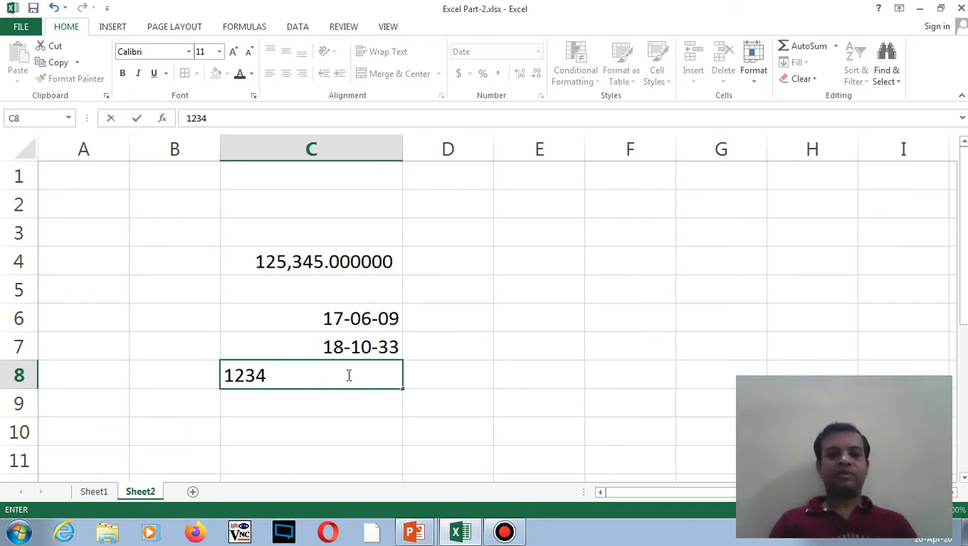
pyautogui.press('Return')
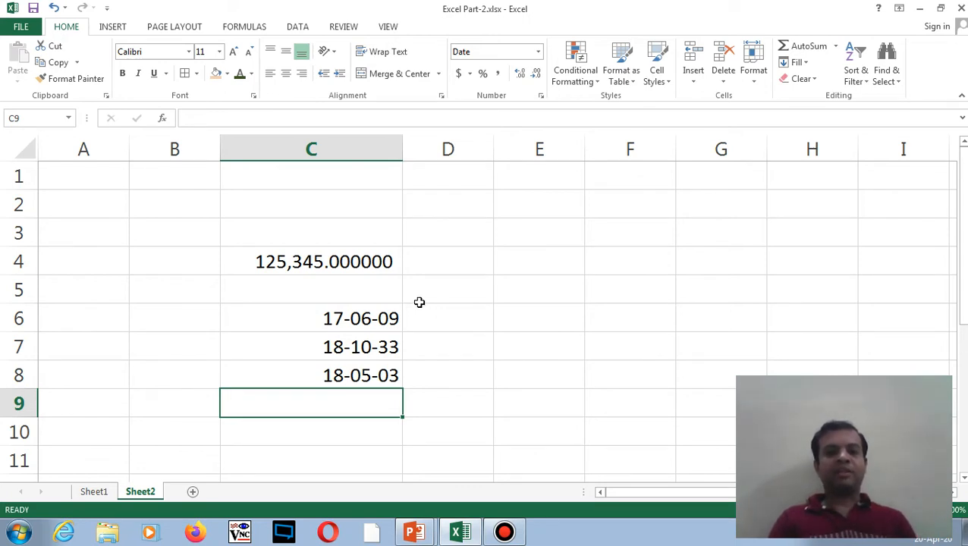
# - Delete the dates in C6:C8 and enter 23 in C6
pyautogui.moveTo(387, 315); pyautogui.dragTo(387, 362)
pyautogui.click(386, 362)
pyautogui.press('Delete')
pyautogui.moveTo(383, 320); pyautogui.dragTo(381, 343)
pyautogui.press('Delete')
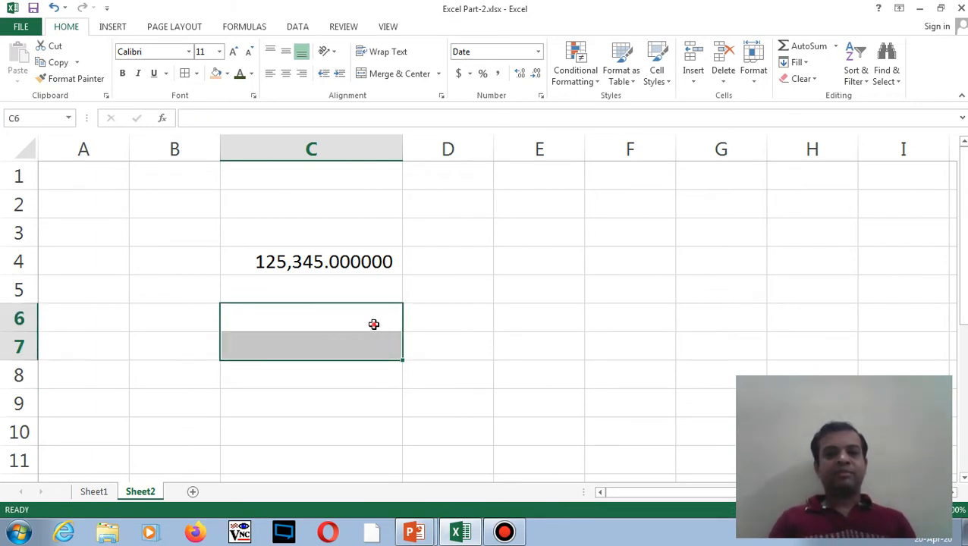
pyautogui.click(374, 325)
pyautogui.write('23')
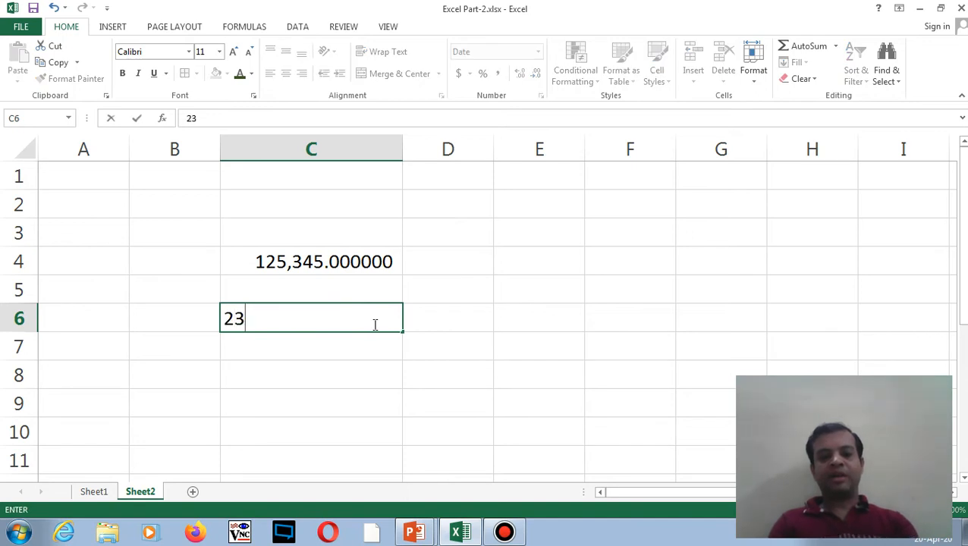
pyautogui.press('Return')
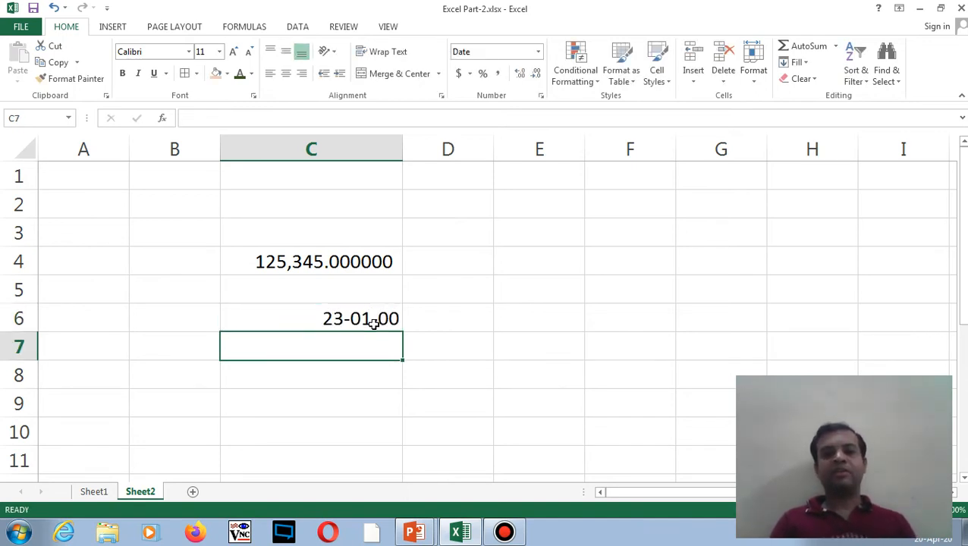
pyautogui.moveTo(370, 319); pyautogui.dragTo(376, 469)
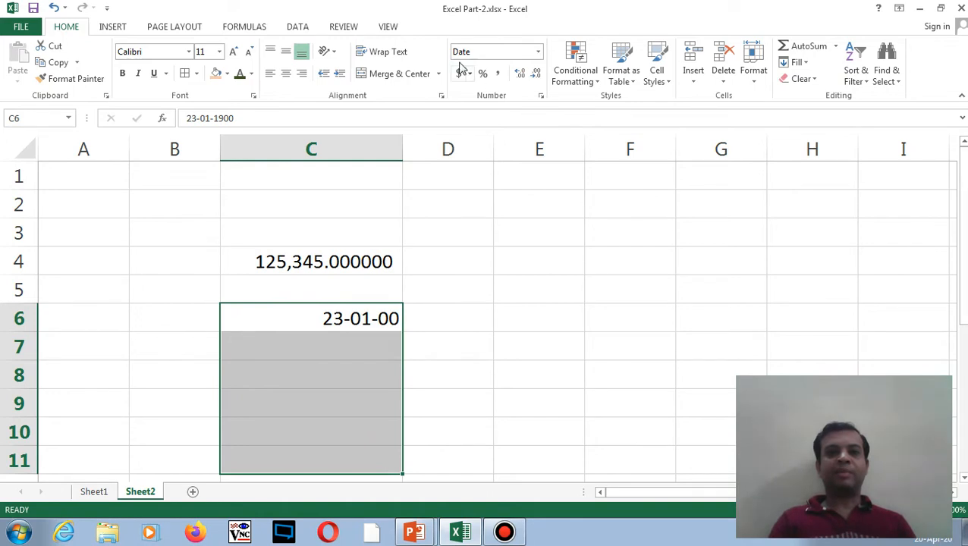
# - Apply the General number format to C6:C11 so C6 shows plain 23
pyautogui.click(541, 58)
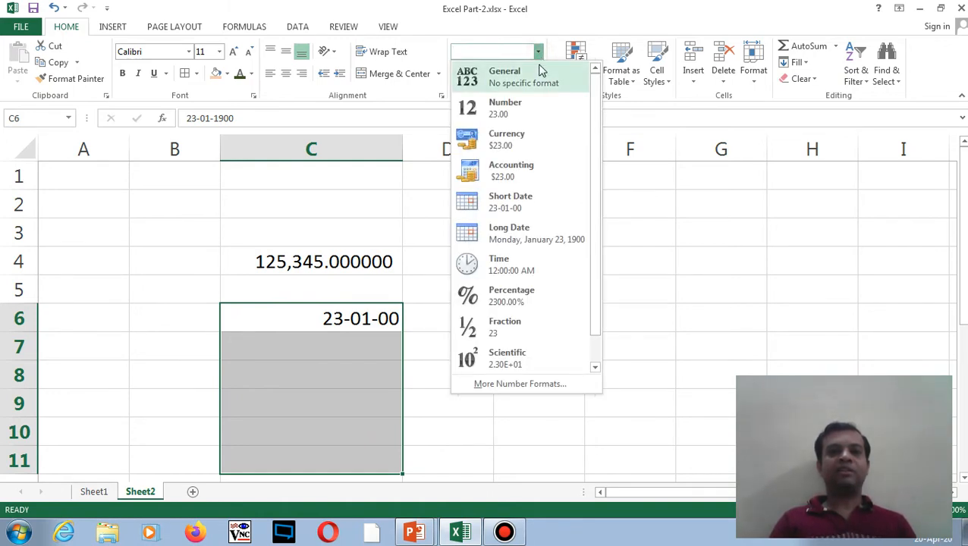
pyautogui.click(540, 75)
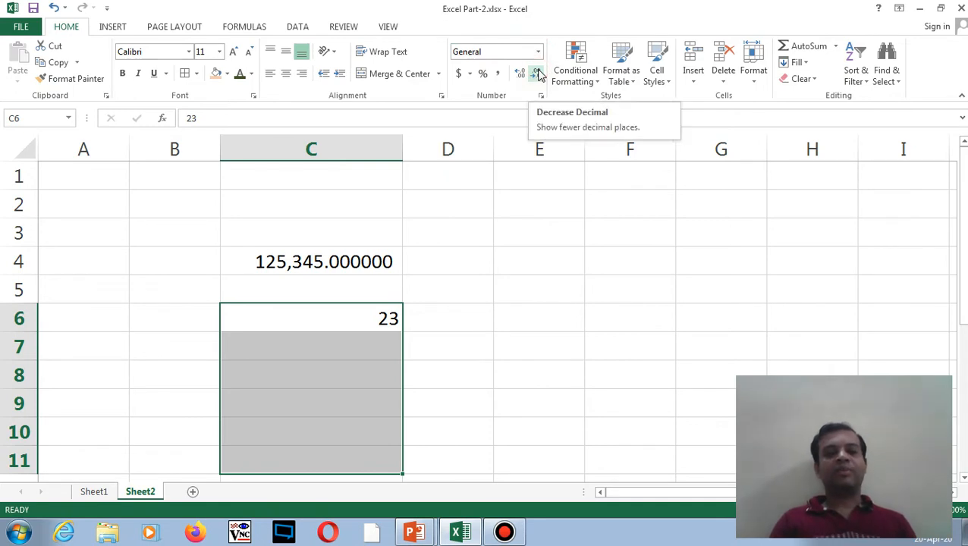
pyautogui.click(344, 351)
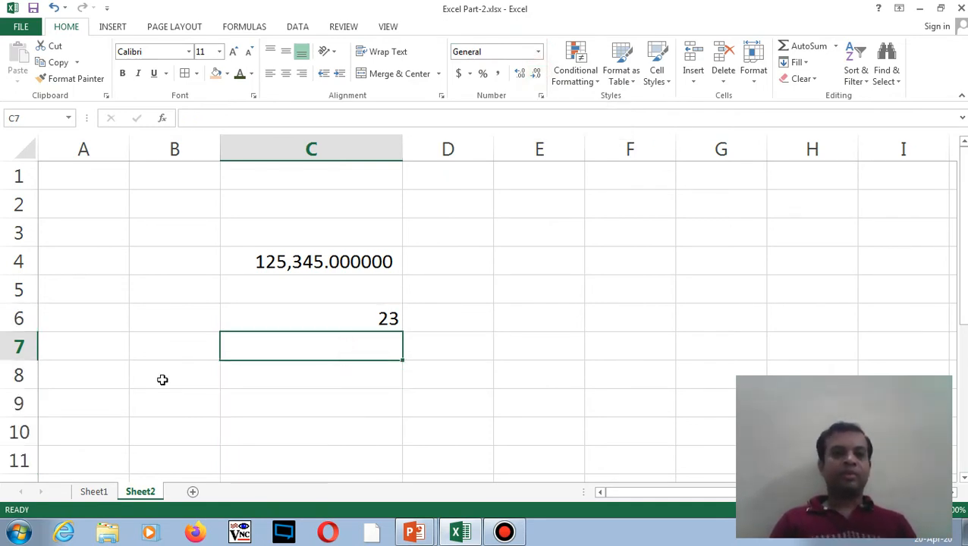
pyautogui.moveTo(328, 307); pyautogui.dragTo(352, 451)
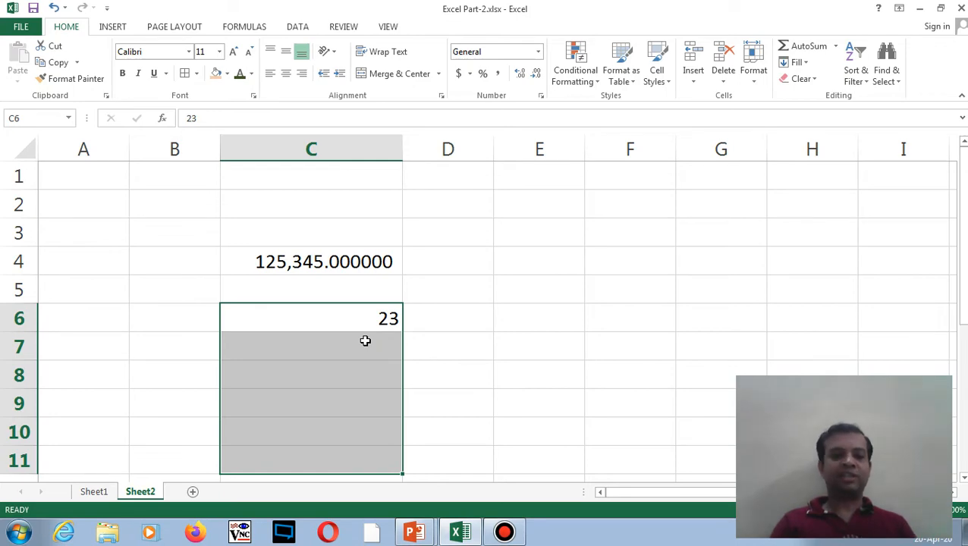
# - Return to Sheet1's marks table and select F4, the first Total cell
pyautogui.click(91, 493)
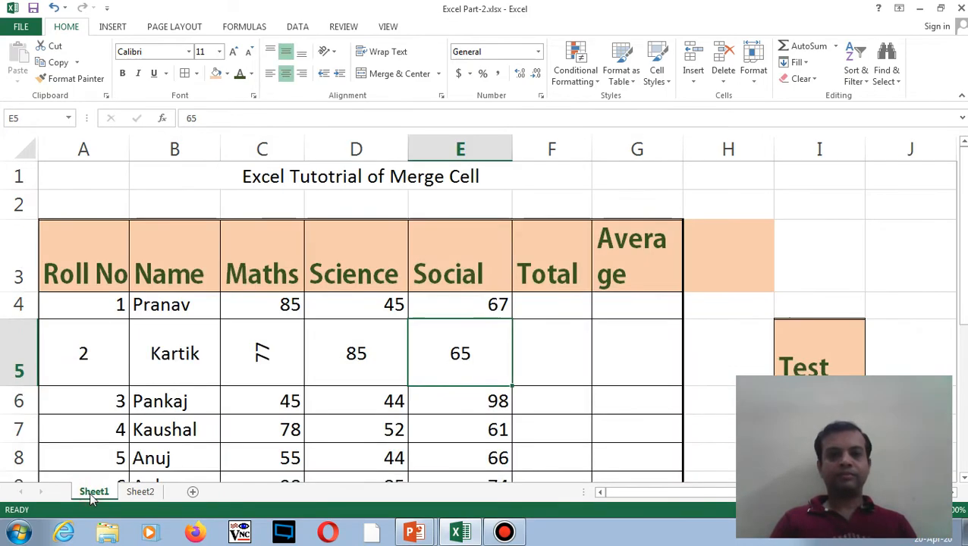
pyautogui.click(323, 334)
pyautogui.click(459, 351)
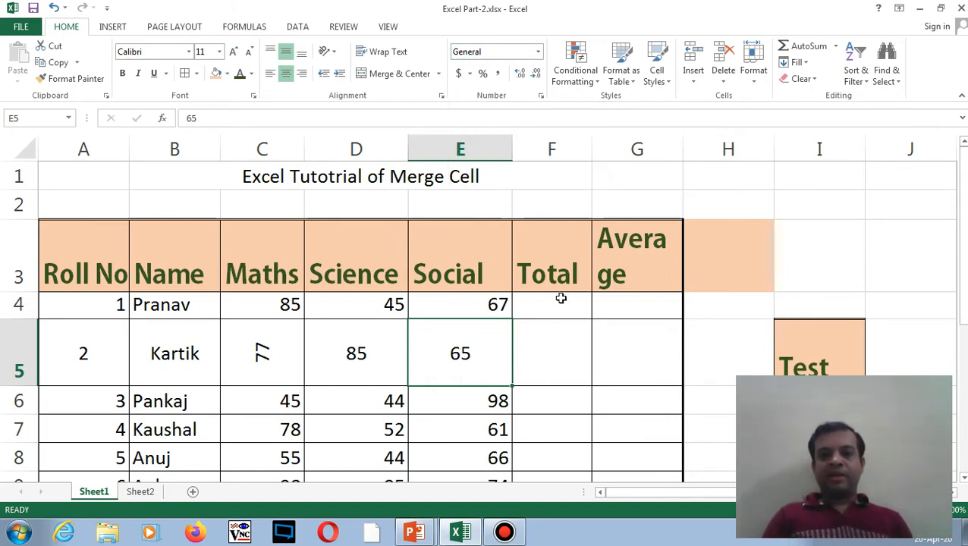
pyautogui.moveTo(962, 241); pyautogui.dragTo(961, 253)
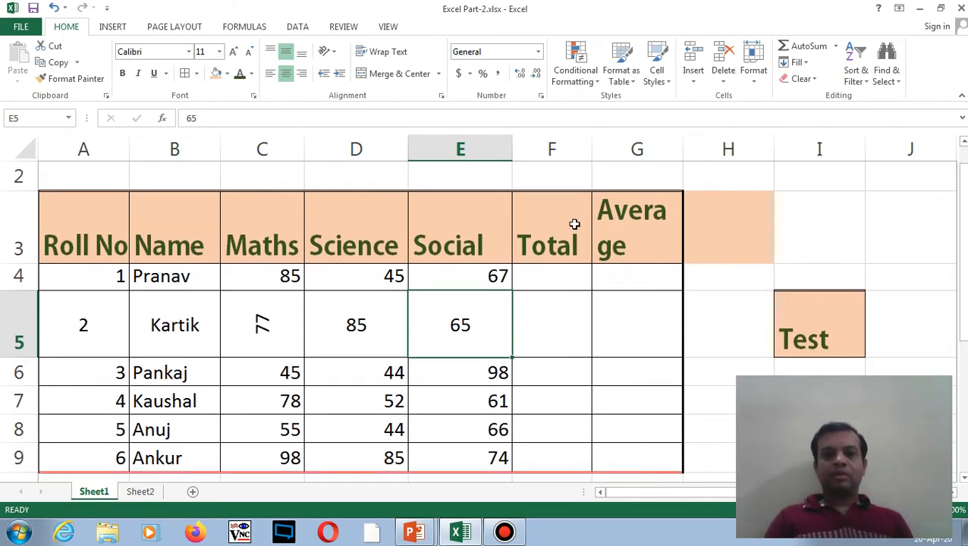
pyautogui.click(543, 276)
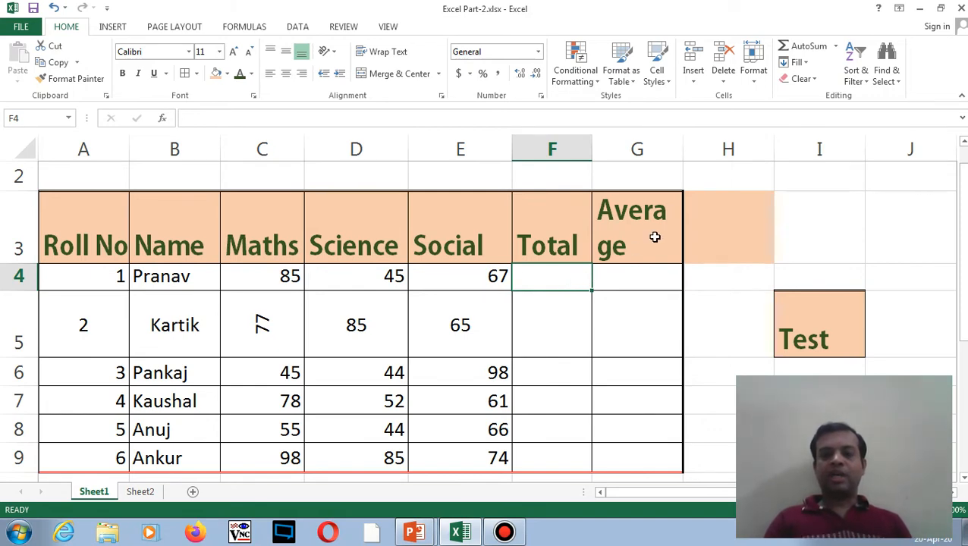
# - AutoSum the Maths, Science and Social marks into F4 (197) and F5 (227)
pyautogui.click(838, 47)
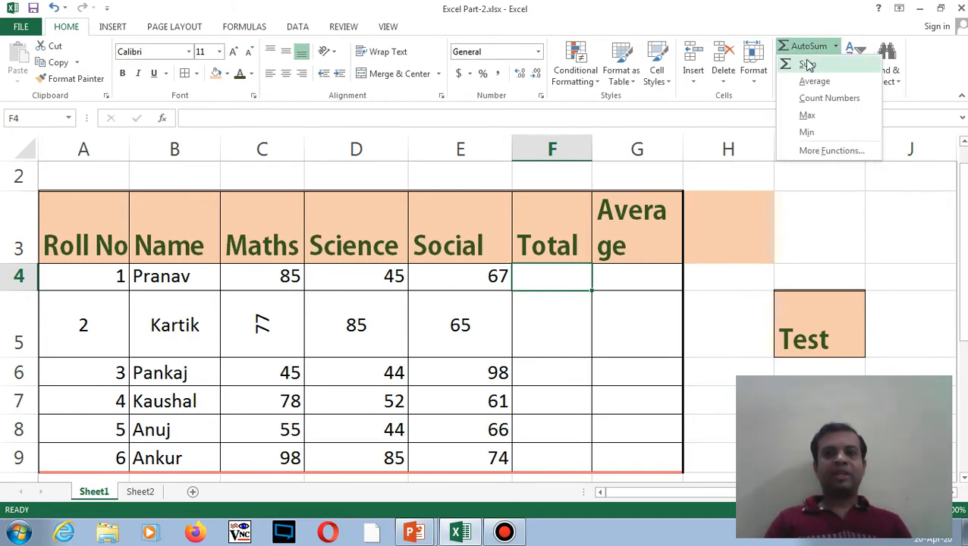
pyautogui.click(809, 65)
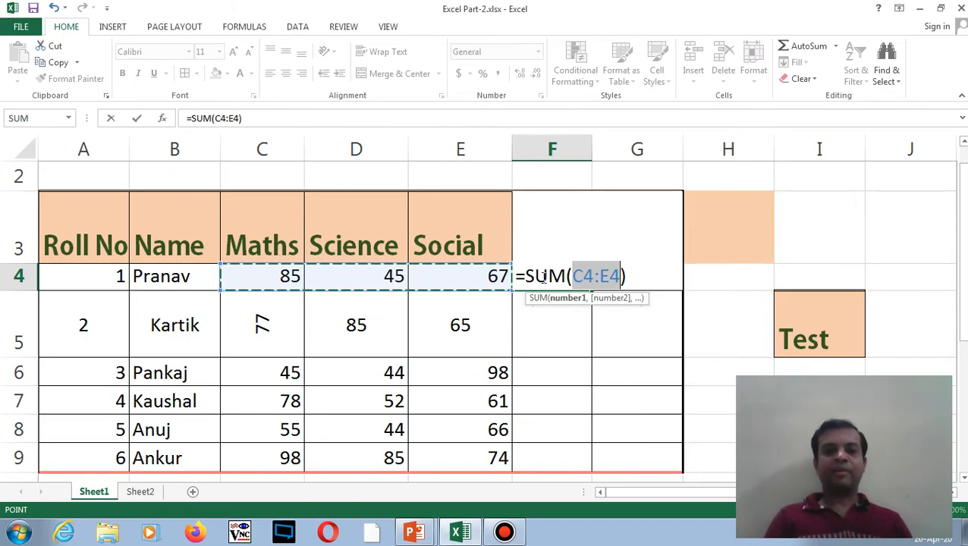
pyautogui.press('Return')
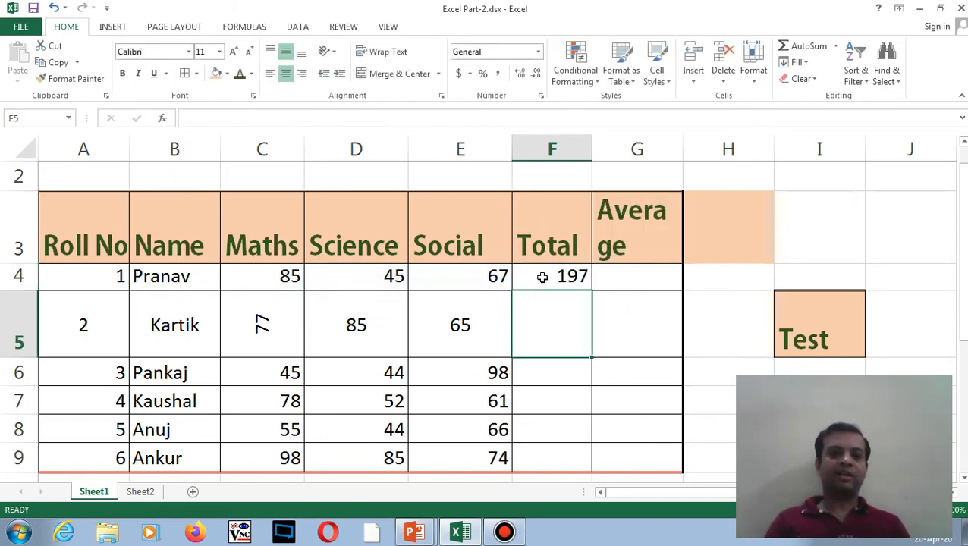
pyautogui.click(556, 278)
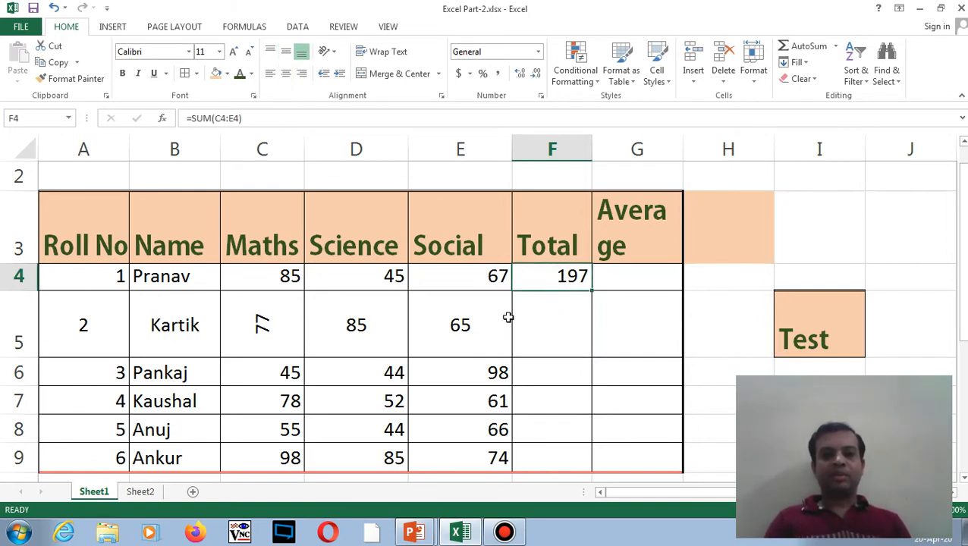
pyautogui.click(574, 315)
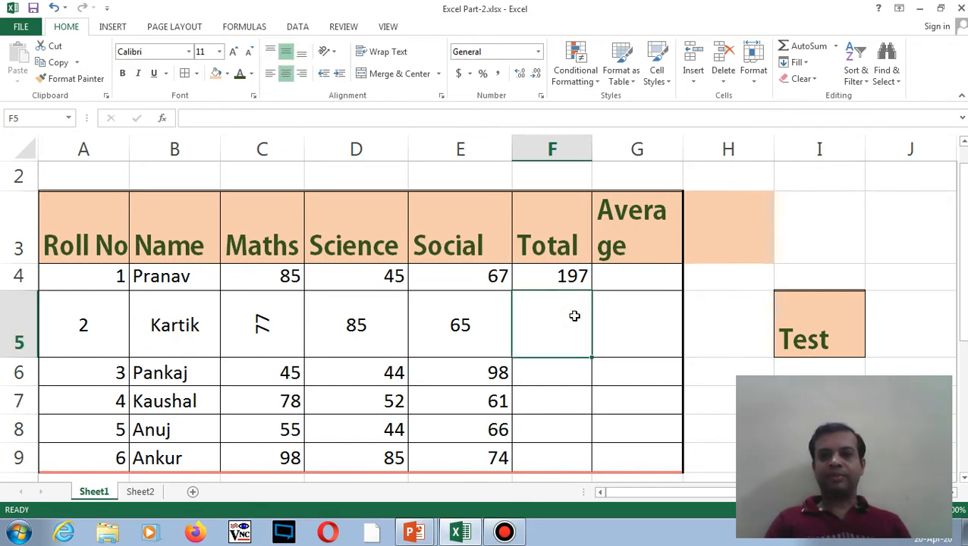
pyautogui.click(837, 46)
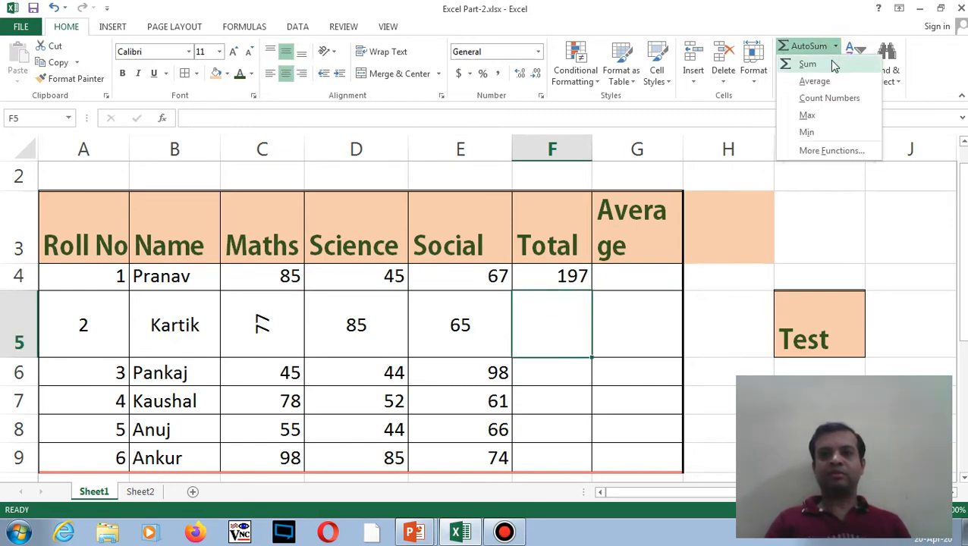
pyautogui.click(805, 64)
pyautogui.press('Return')
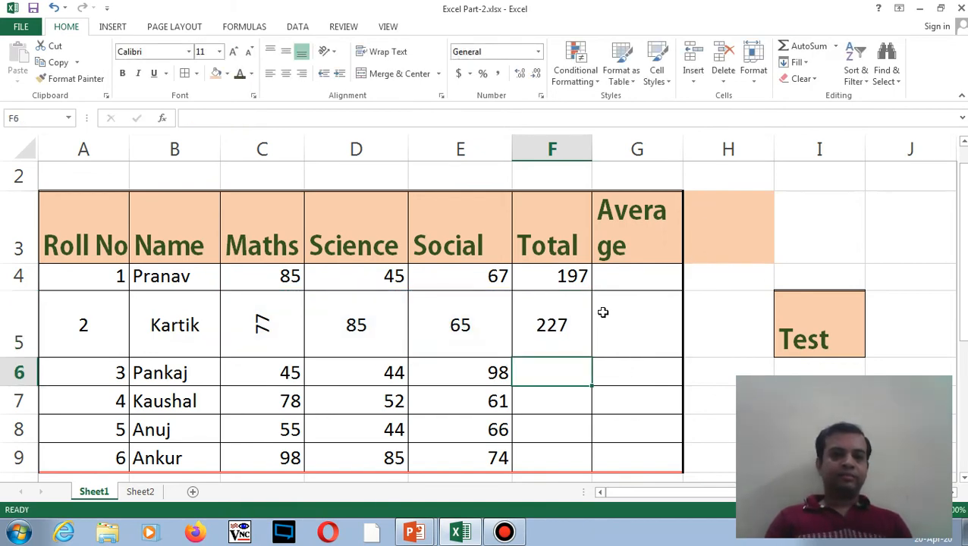
# - Fill F5's SUM formula down to F9, giving totals 187, 191, 165 and 257
pyautogui.click(571, 322)
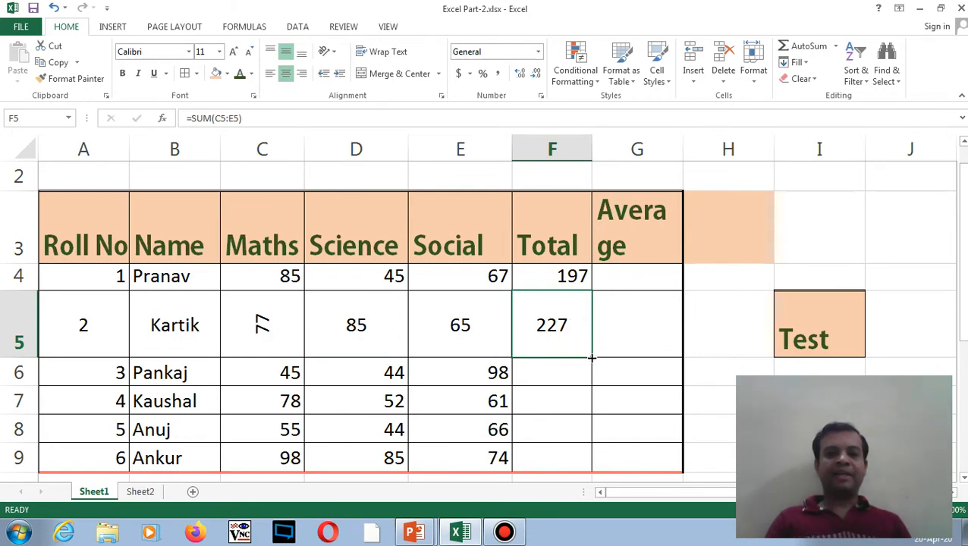
pyautogui.moveTo(592, 358); pyautogui.dragTo(596, 463)
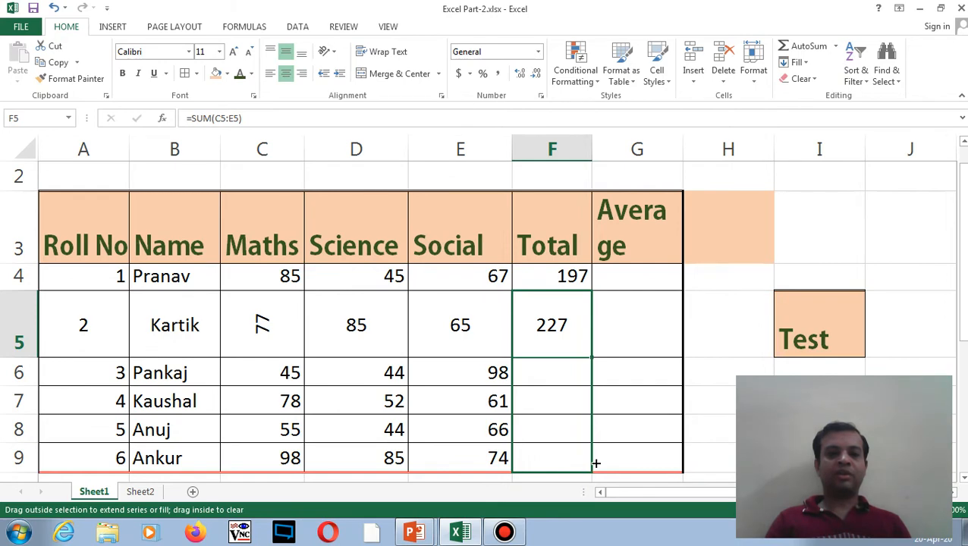
pyautogui.moveTo(595, 462); pyautogui.dragTo(598, 466)
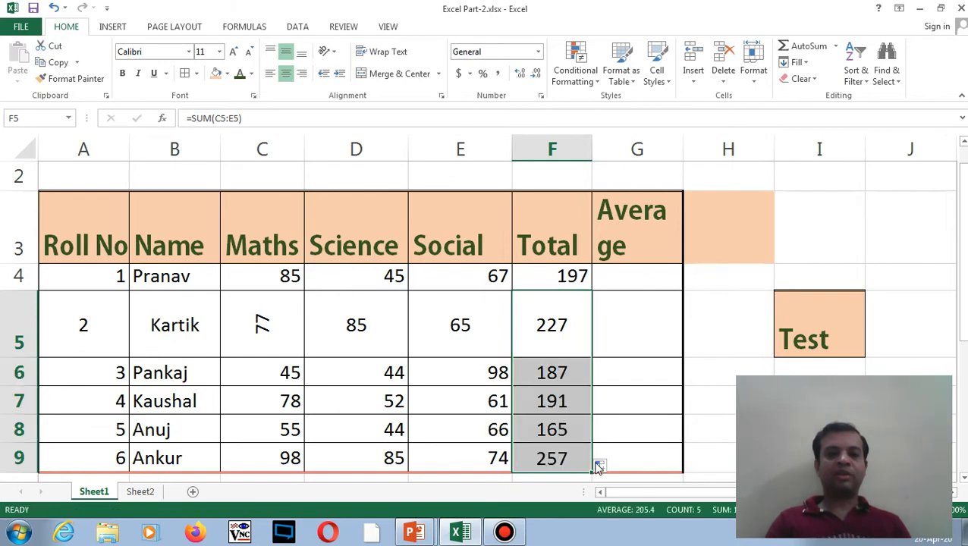
pyautogui.click(549, 379)
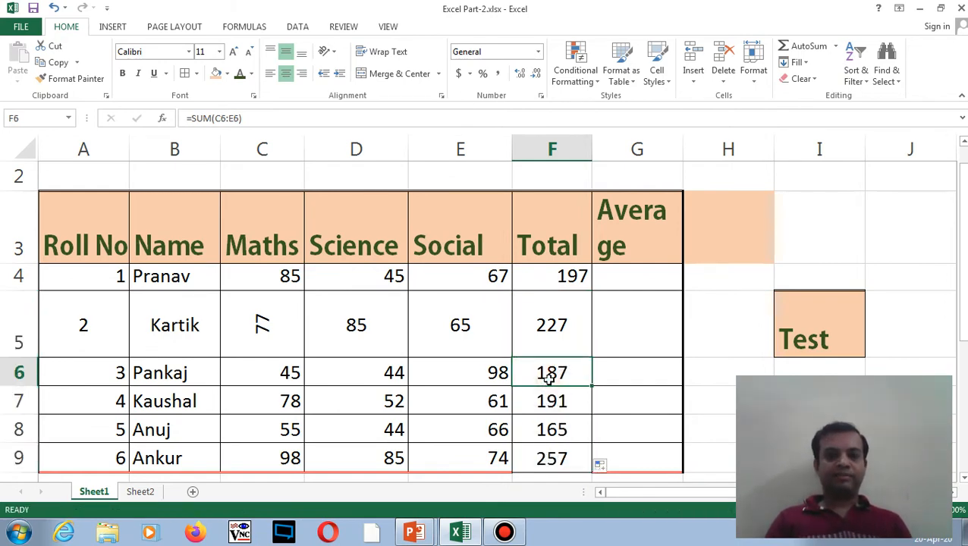
pyautogui.click(642, 275)
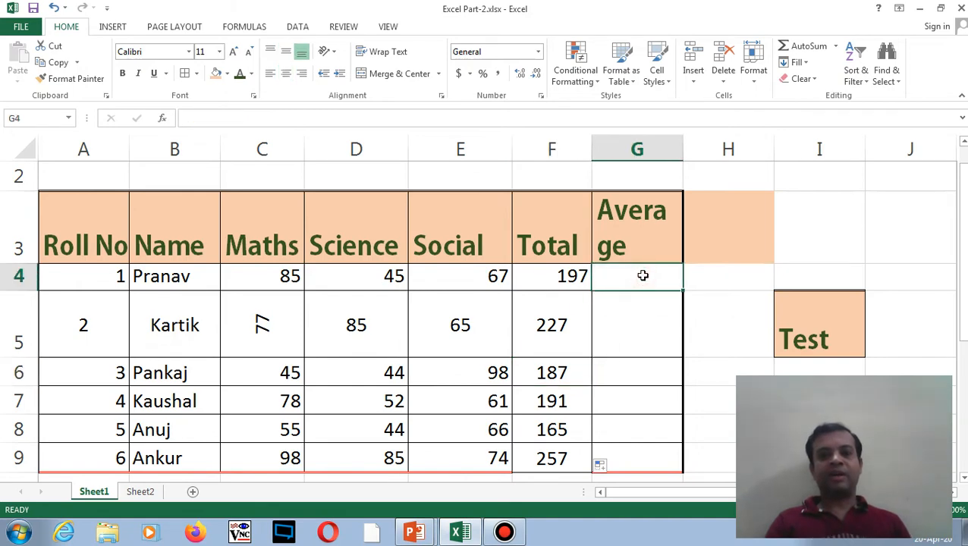
# - Insert an AVERAGE formula over C4:F4 in G4 from the AutoSum list
pyautogui.click(836, 48)
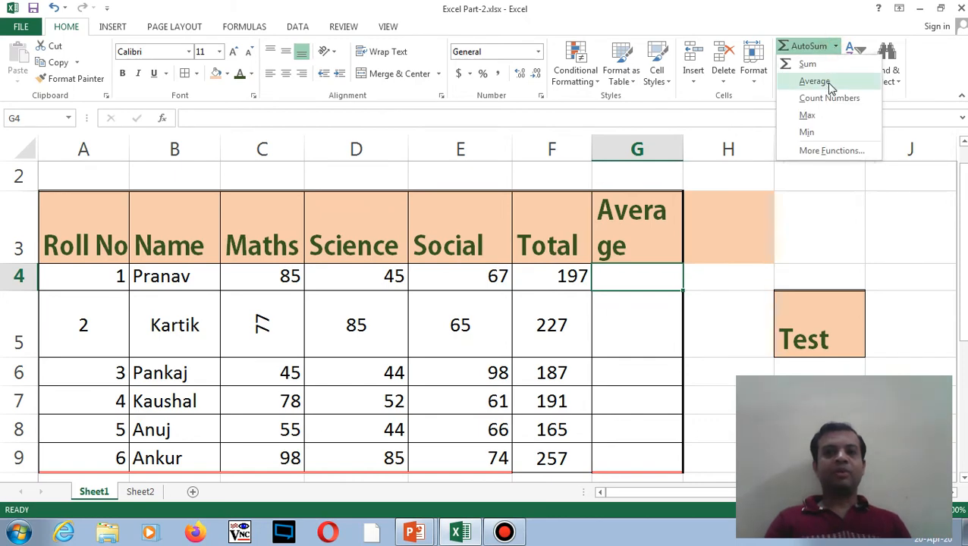
pyautogui.click(830, 85)
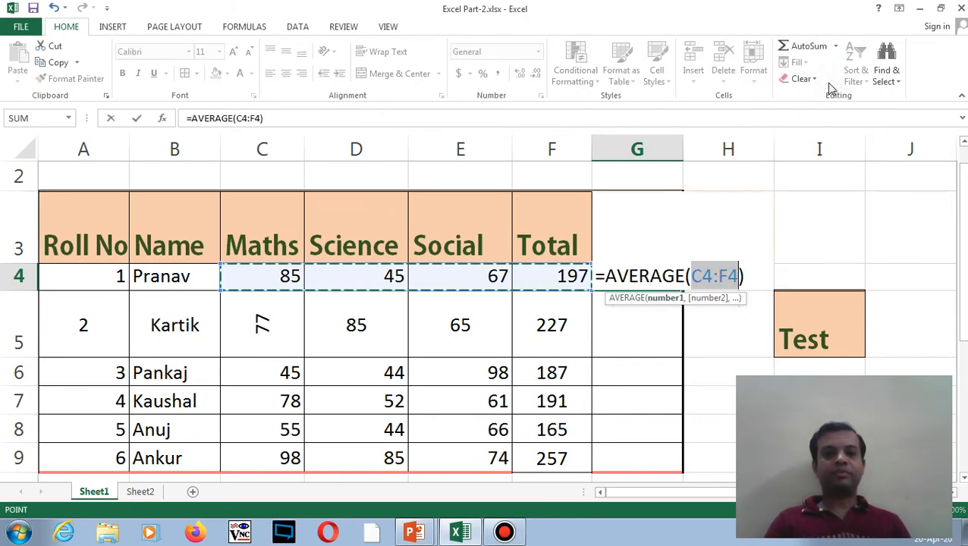
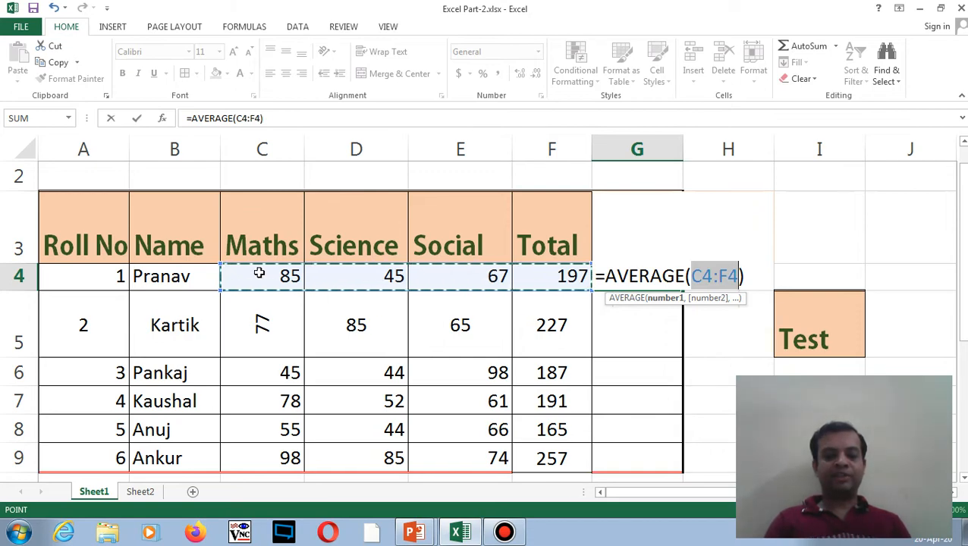
# - Average C4:E4 into G4 and C5:E5 into G5 with AutoSum Average
pyautogui.moveTo(259, 274); pyautogui.dragTo(449, 277)
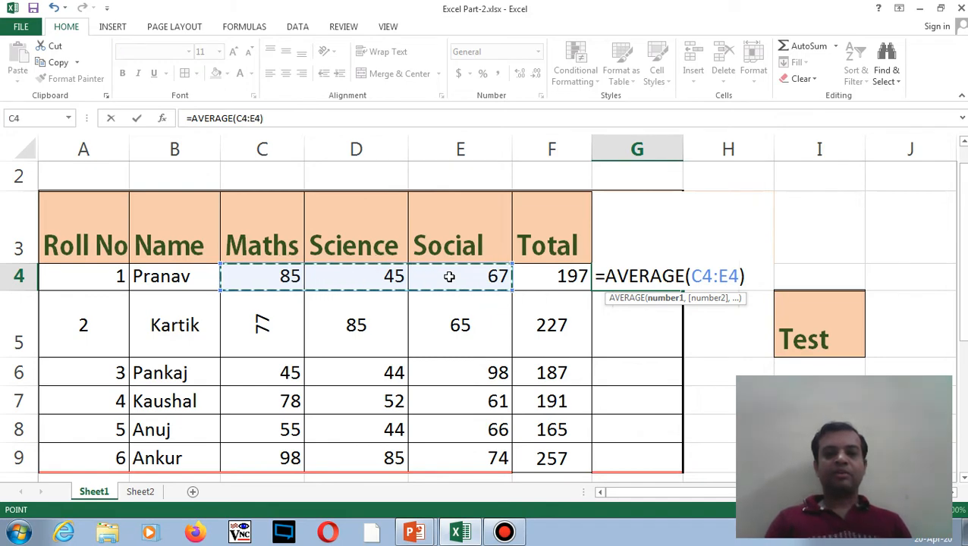
pyautogui.press('Return')
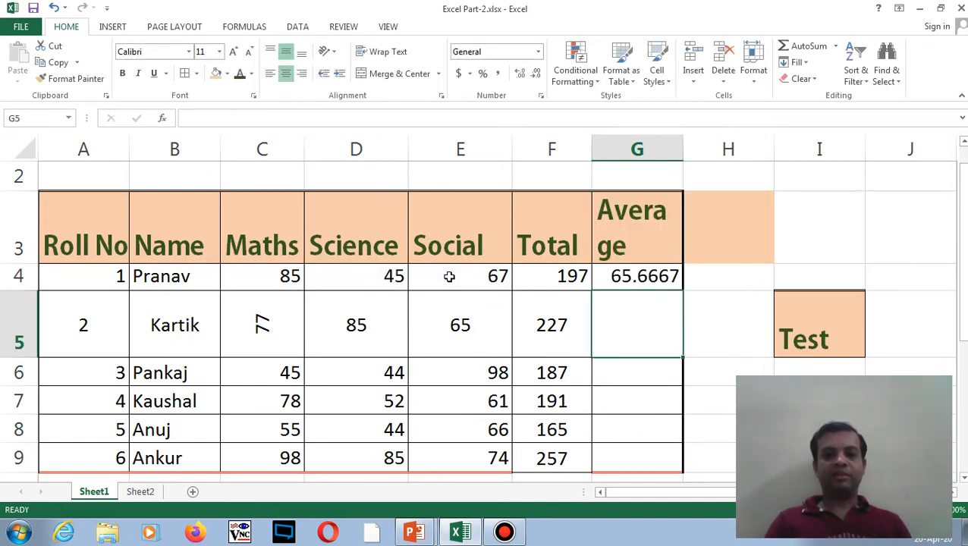
pyautogui.click(643, 318)
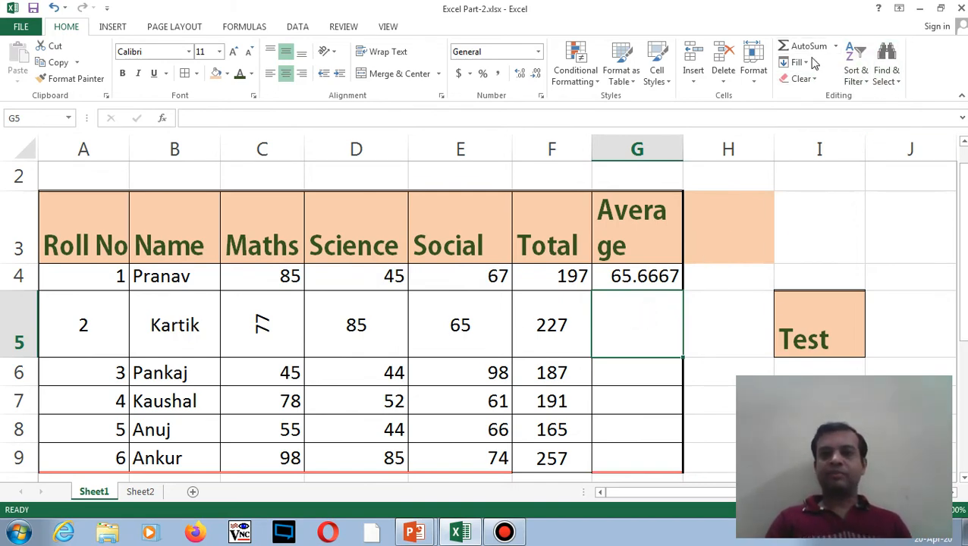
pyautogui.click(835, 47)
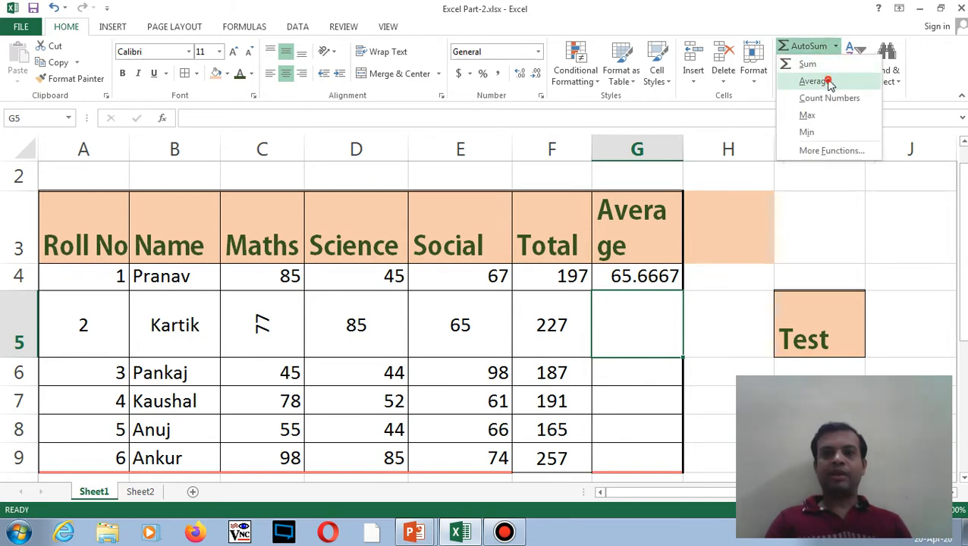
pyautogui.click(823, 80)
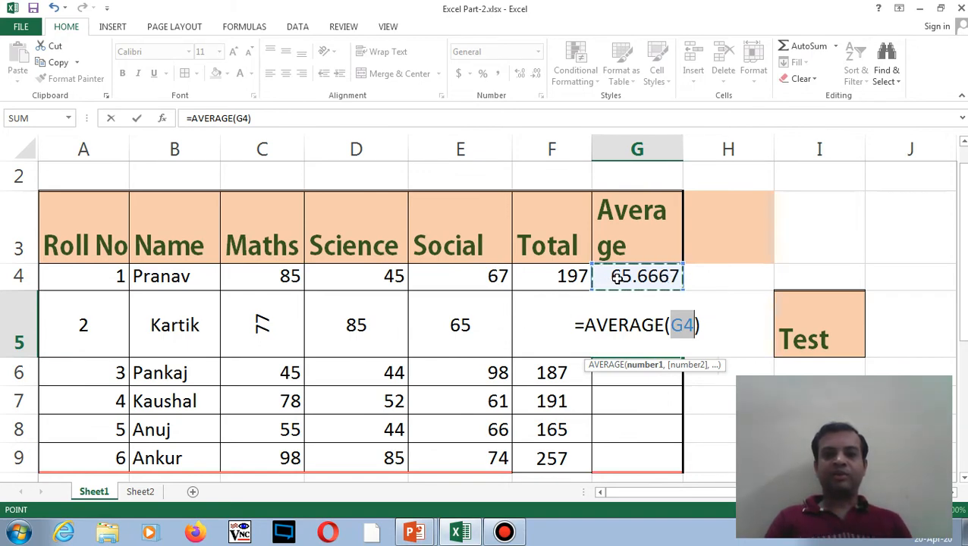
pyautogui.moveTo(270, 334); pyautogui.dragTo(415, 328)
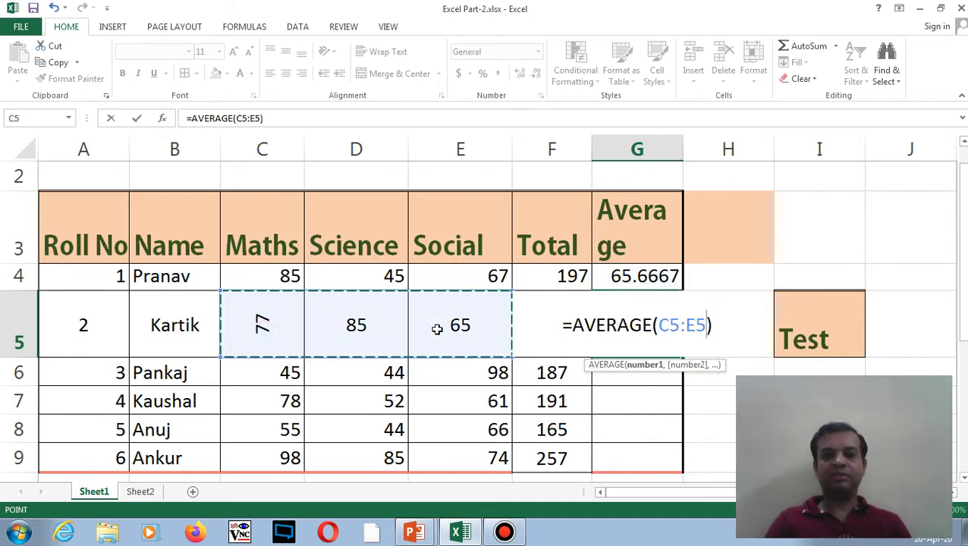
pyautogui.press('Return')
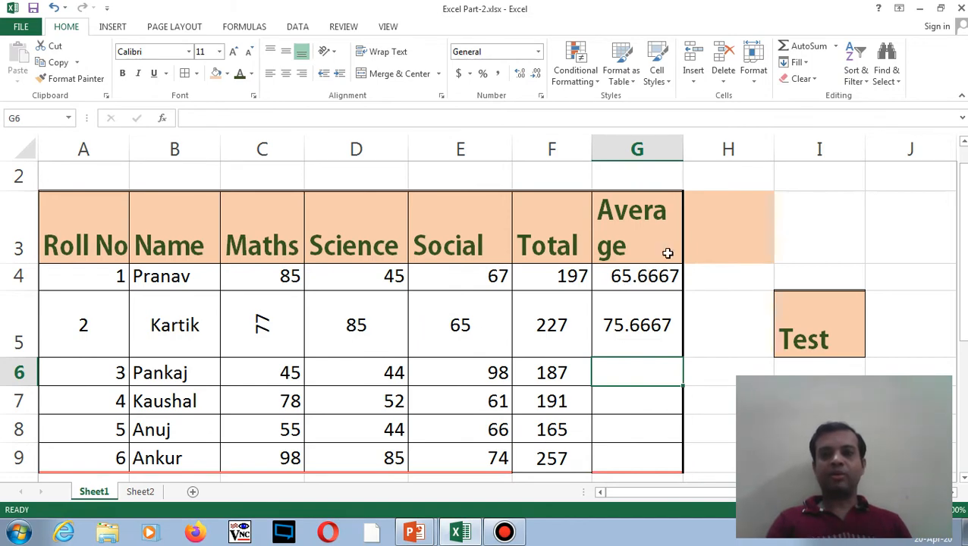
# - Average C6:E6 into G6 and fill it down to G9 (62.3333, 63.6667, 55, 85.6667)
pyautogui.click(837, 47)
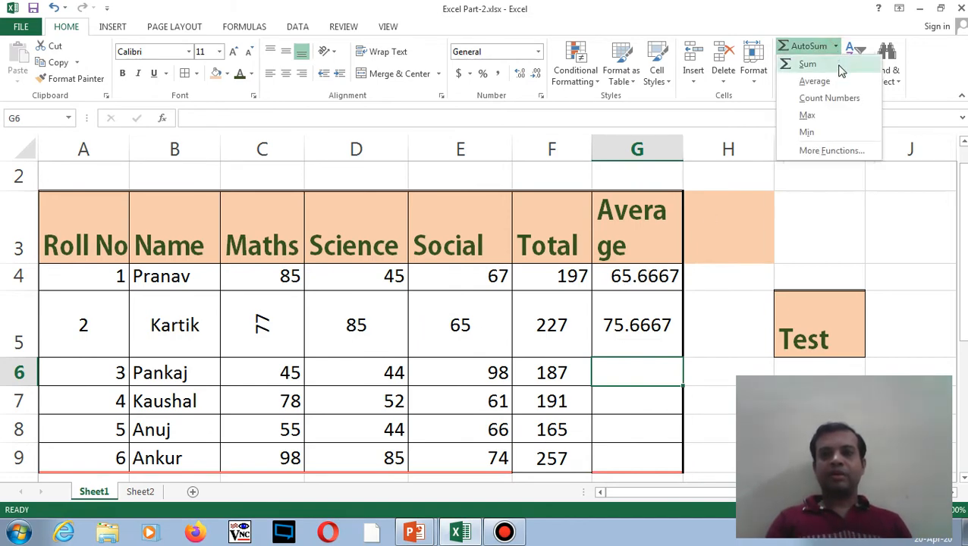
pyautogui.click(838, 81)
pyautogui.moveTo(283, 370); pyautogui.dragTo(470, 371)
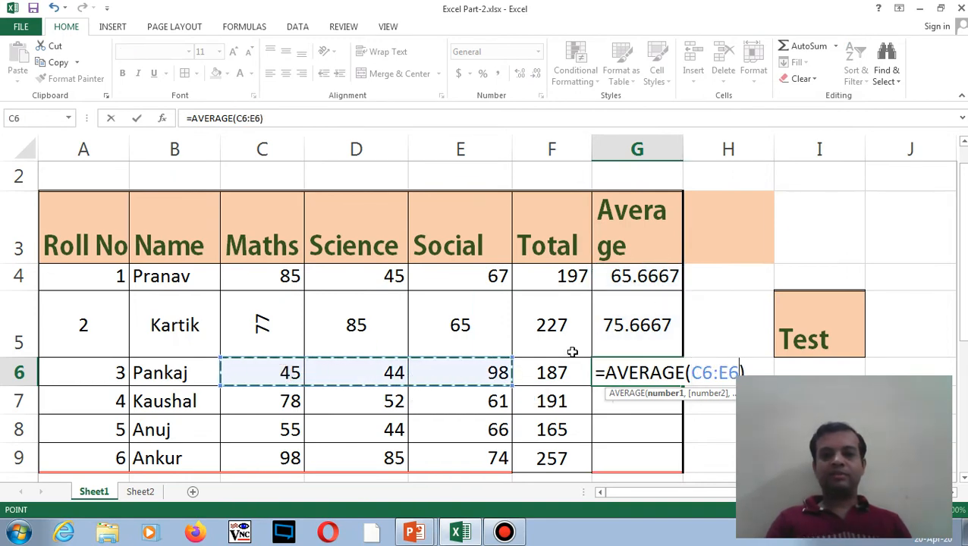
pyautogui.press('Return')
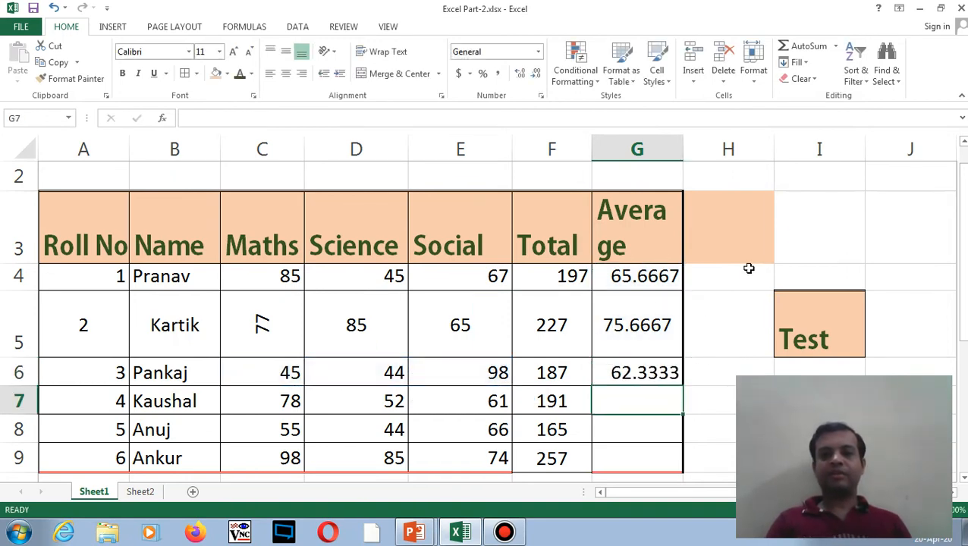
pyautogui.click(647, 372)
pyautogui.moveTo(683, 386); pyautogui.dragTo(681, 460)
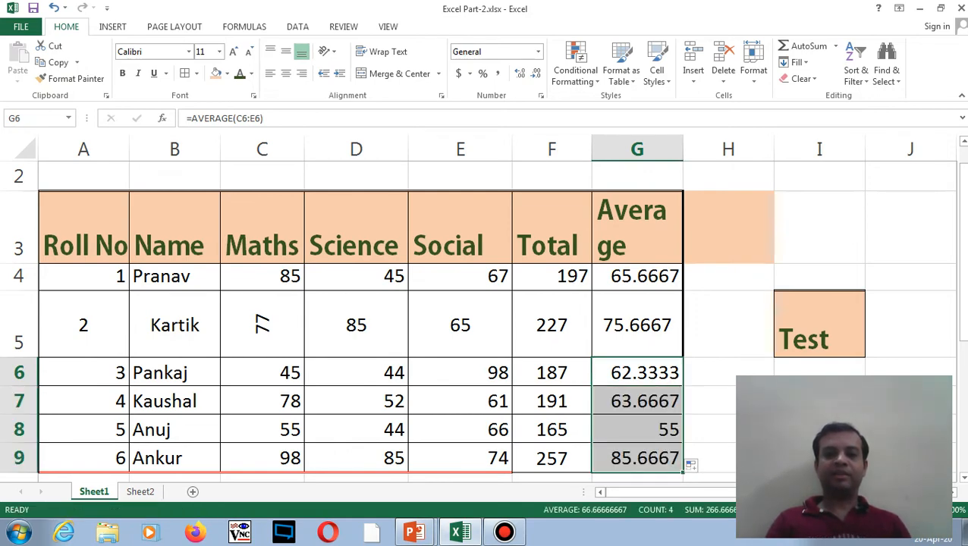
# - AutoSum the Total column into F10, giving a grand total of 1224
pyautogui.moveTo(963, 314)
pyautogui.mouseDown()
pyautogui.moveTo(963, 340)
pyautogui.moveTo(963, 326)
pyautogui.mouseUp()
pyautogui.click(547, 454)
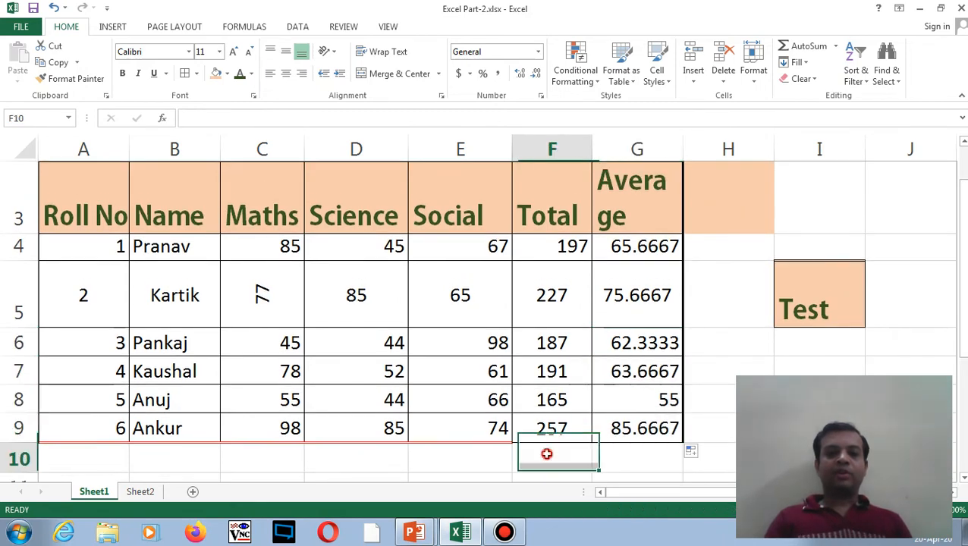
pyautogui.click(835, 45)
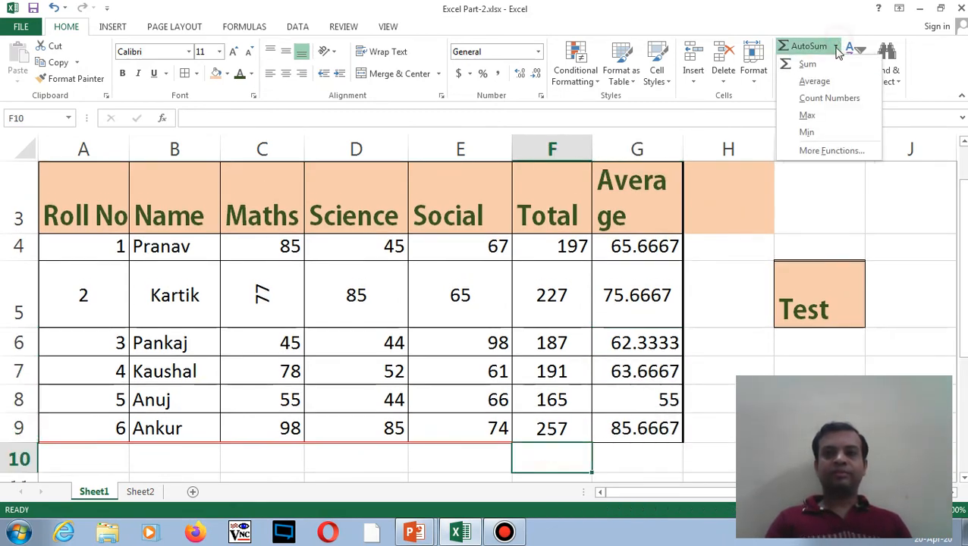
pyautogui.click(807, 65)
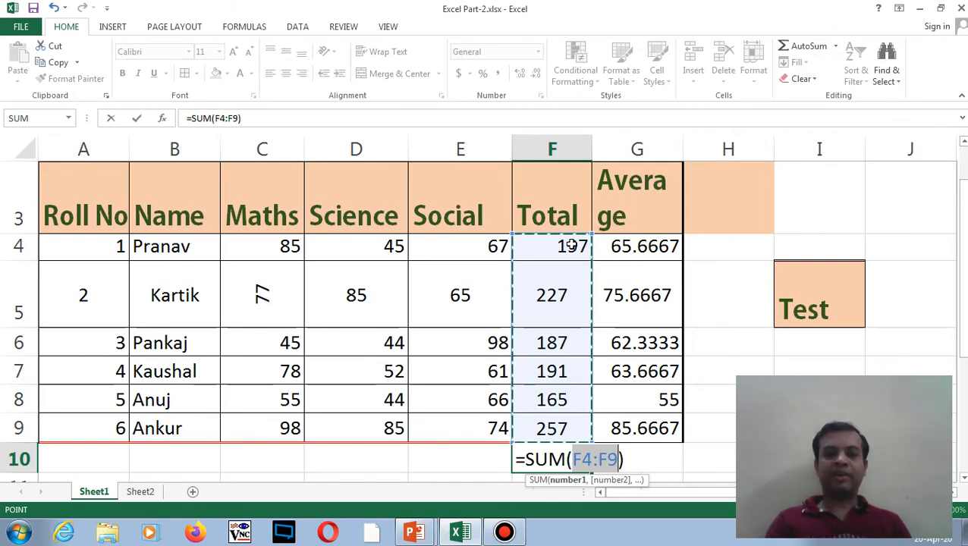
pyautogui.press('Return')
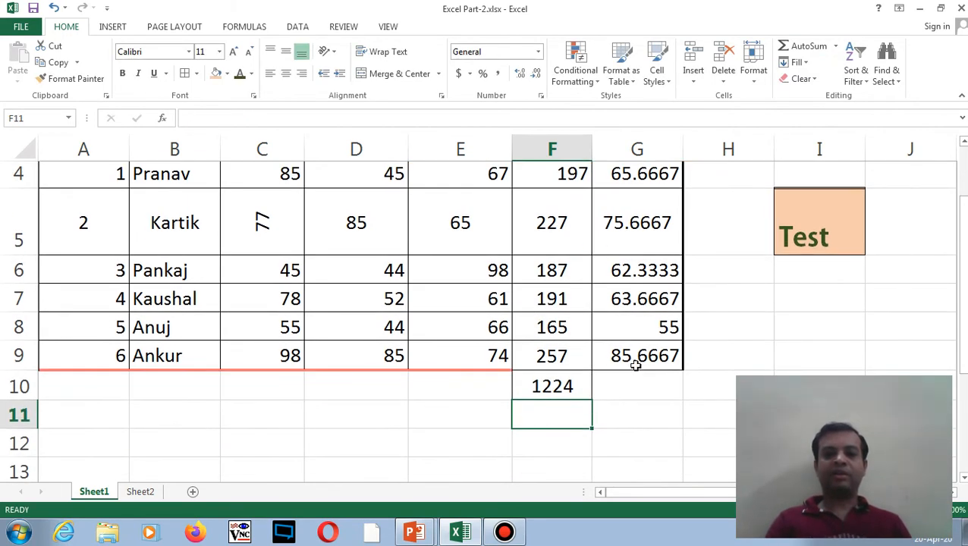
# - Put =AVERAGE(G4:G9) in G10, giving an overall average of 68
pyautogui.click(636, 382)
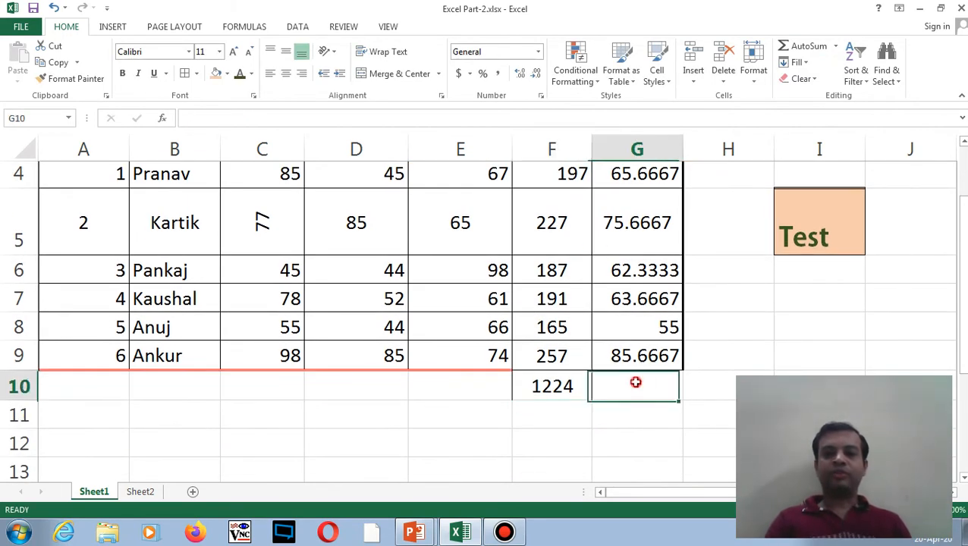
pyautogui.click(835, 47)
pyautogui.click(814, 81)
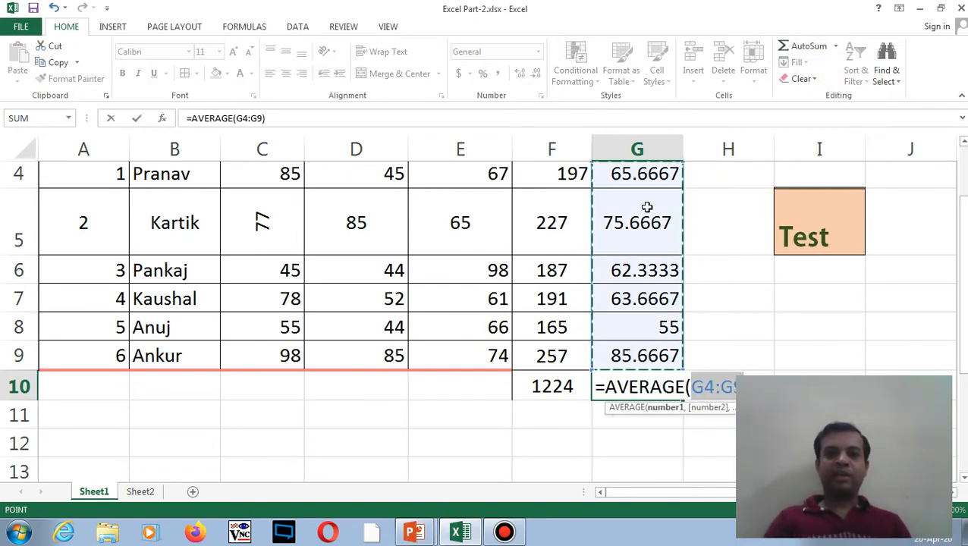
pyautogui.press('Return')
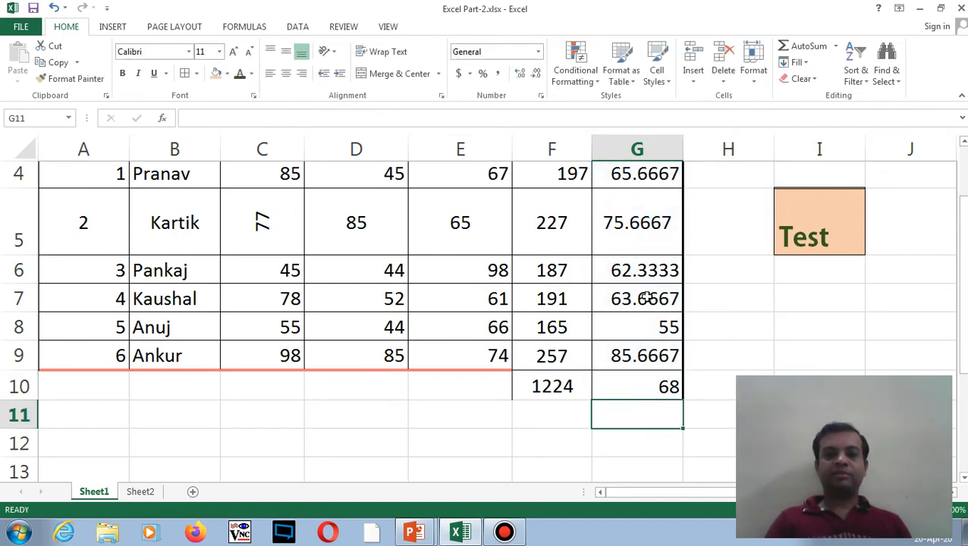
pyautogui.moveTo(962, 298)
pyautogui.mouseDown()
pyautogui.moveTo(964, 271)
pyautogui.moveTo(963, 280)
pyautogui.mouseUp()
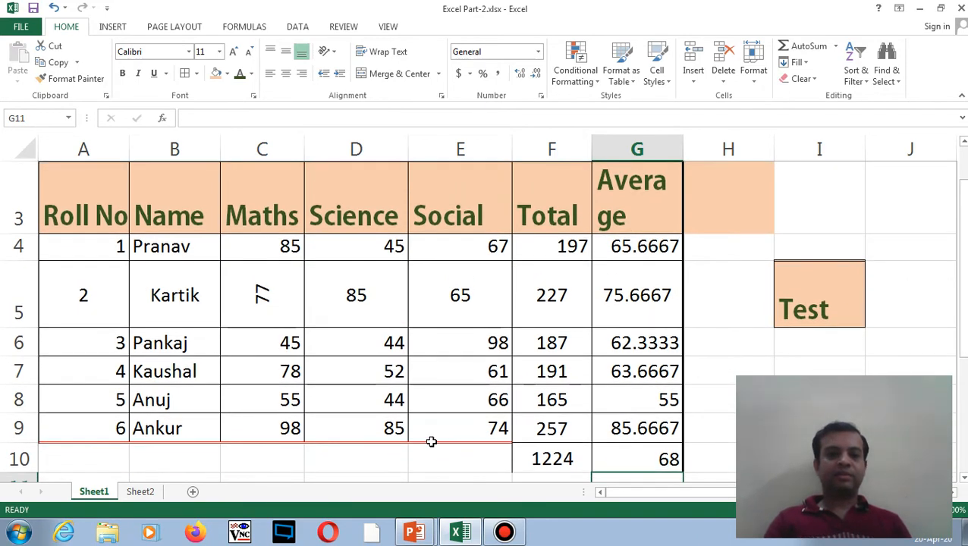
# - Glance at Sheet2, return to Sheet1 and select the Test cell I5
pyautogui.click(143, 493)
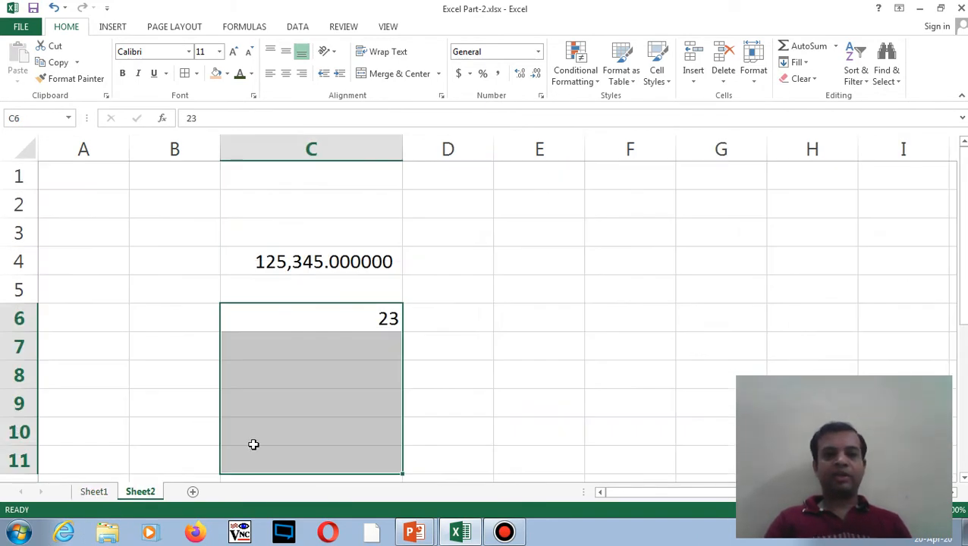
pyautogui.click(95, 490)
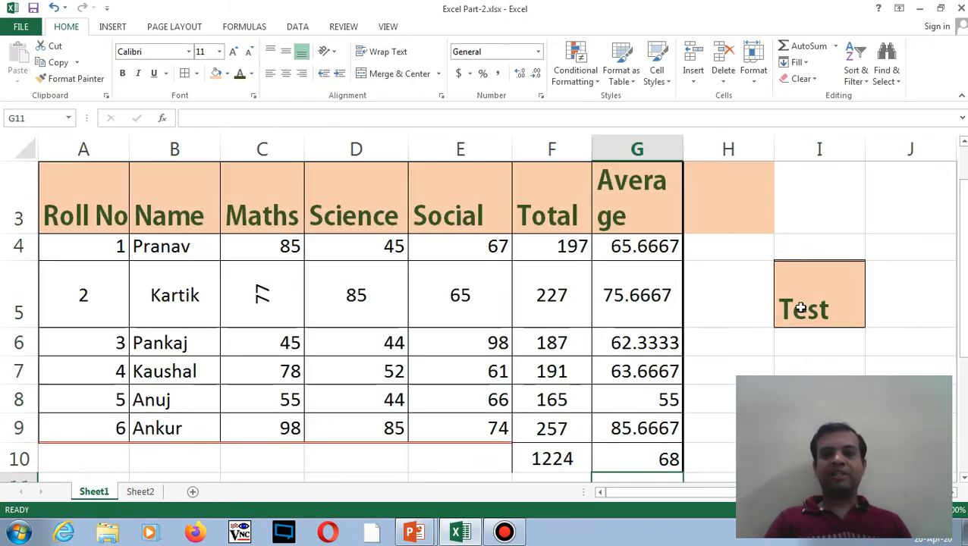
pyautogui.click(804, 307)
pyautogui.moveTo(964, 237)
pyautogui.mouseDown()
pyautogui.moveTo(964, 214)
pyautogui.moveTo(964, 225)
pyautogui.mouseUp()
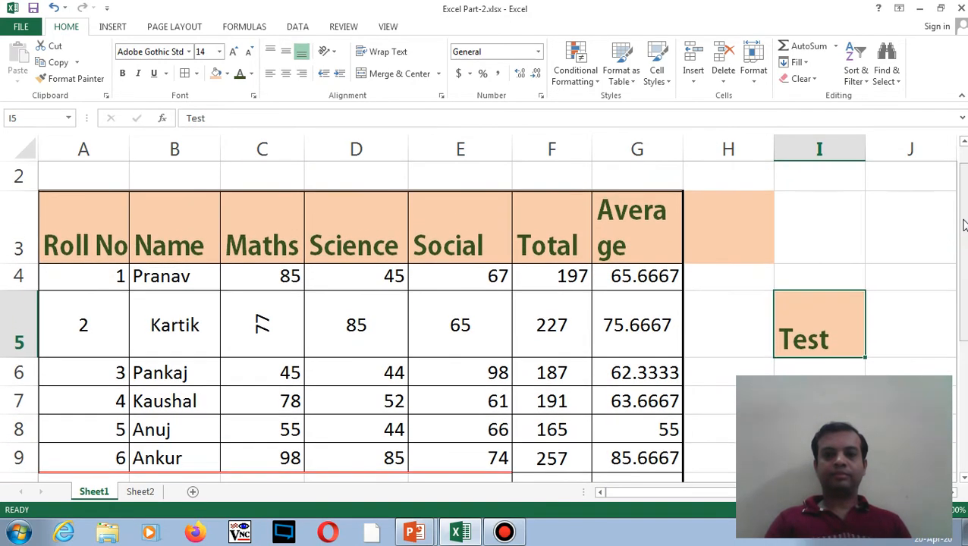
# - Enter =MIN(C4:E4) in H4, returning the first student's lowest mark, 45
pyautogui.click(734, 279)
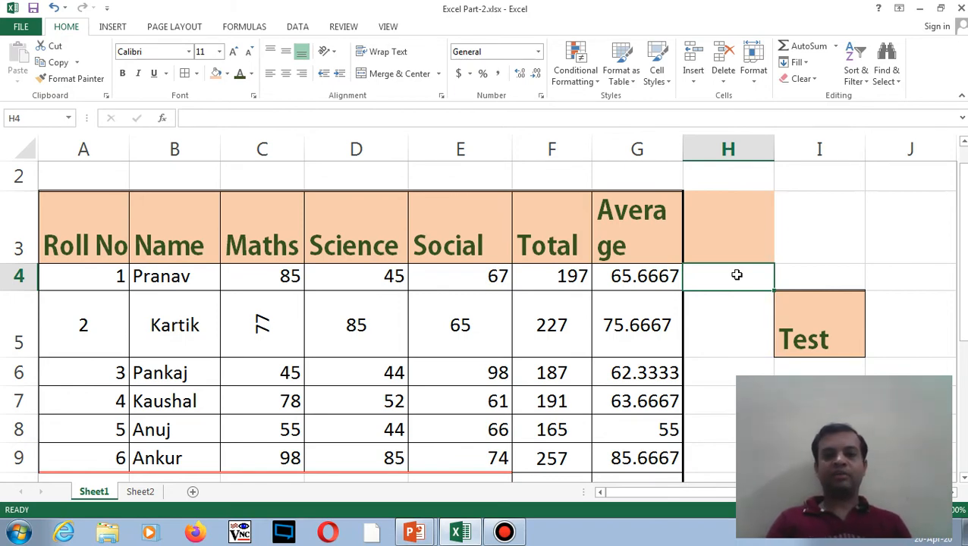
pyautogui.click(836, 47)
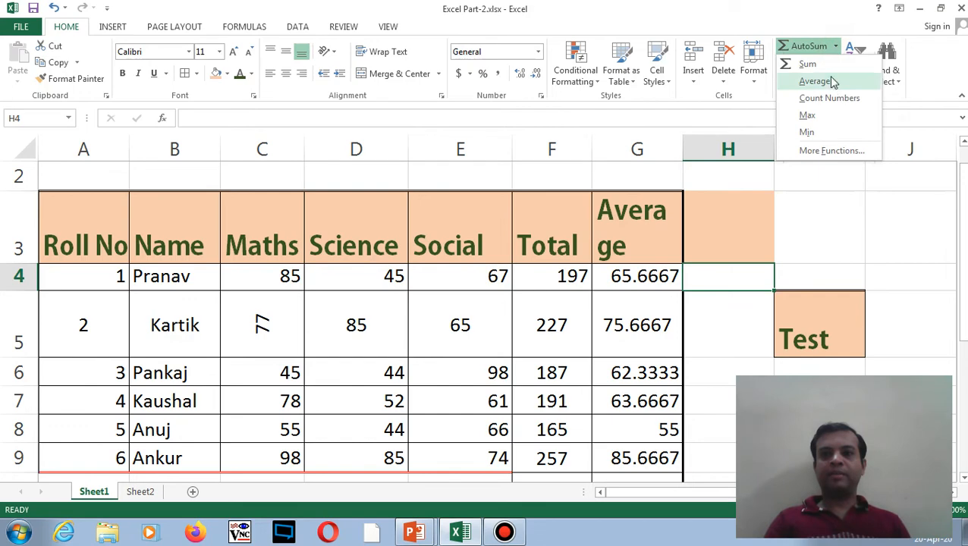
pyautogui.click(807, 132)
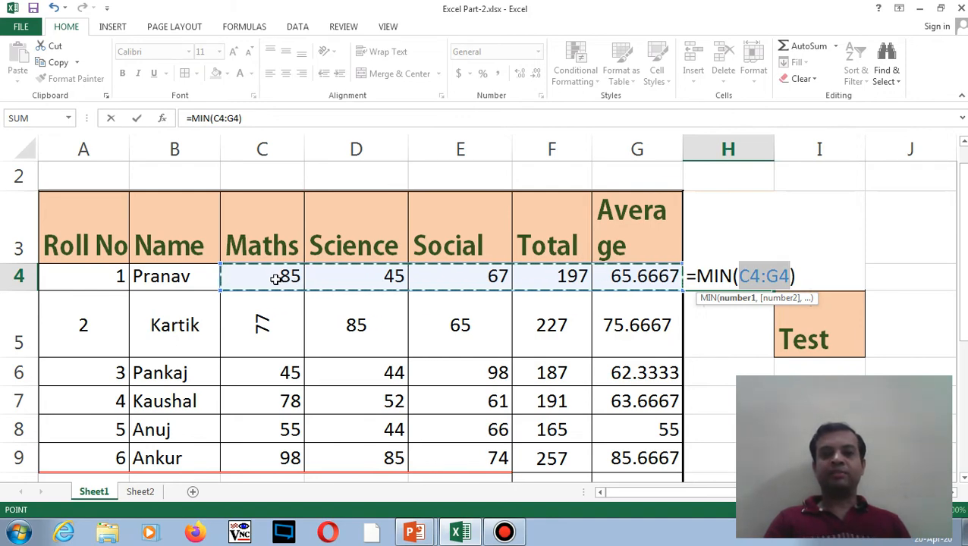
pyautogui.click(300, 279)
pyautogui.moveTo(300, 279); pyautogui.dragTo(454, 276)
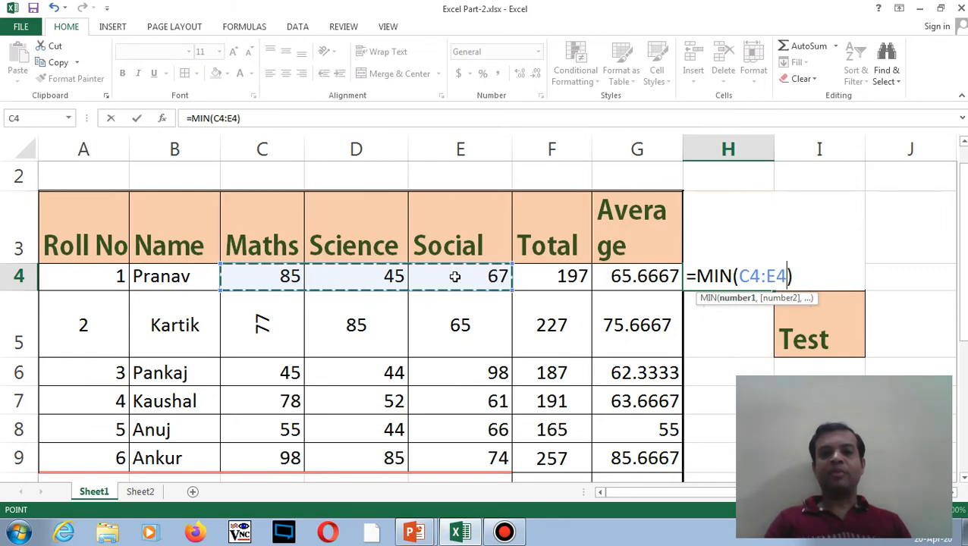
pyautogui.press('Return')
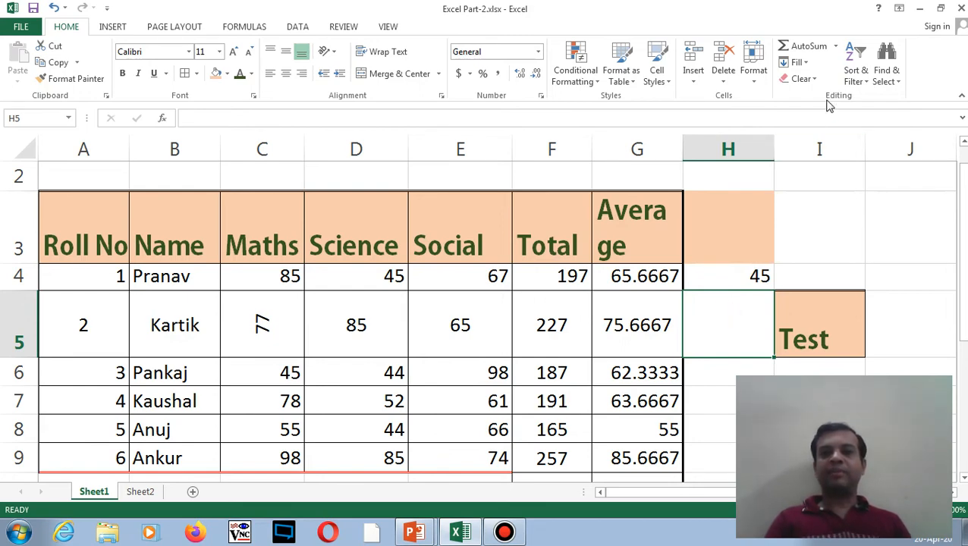
# - Enter =MAX(C5:E5) in H5, showing the second student's highest mark, 85
pyautogui.click(836, 47)
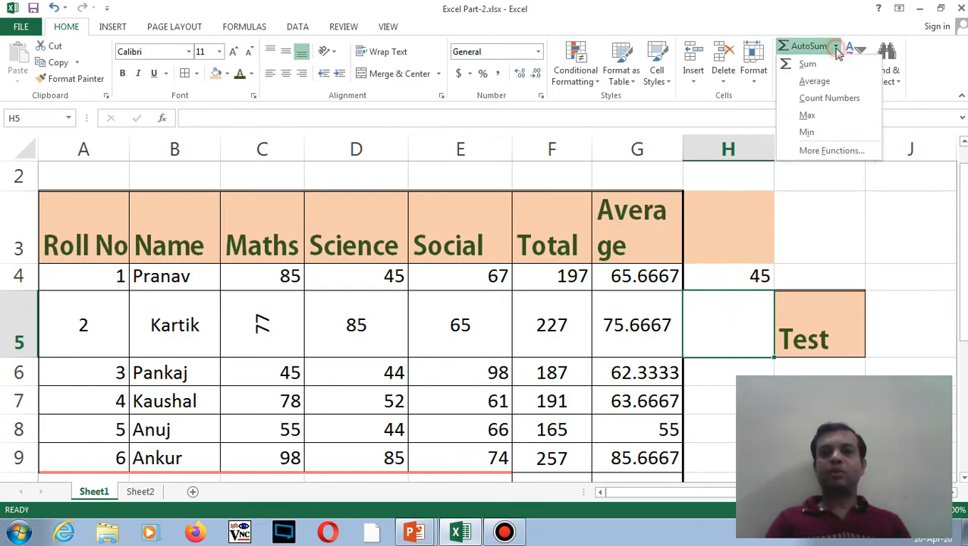
pyautogui.click(810, 115)
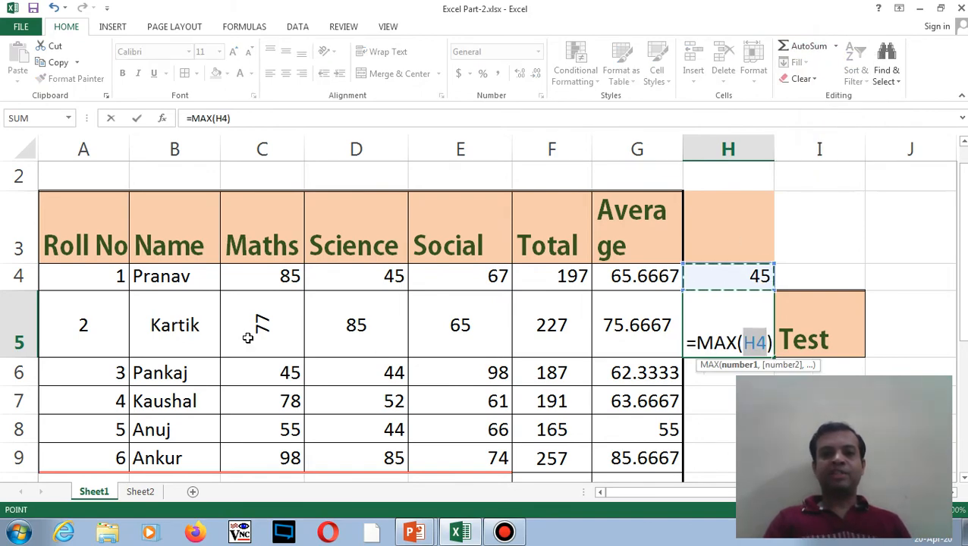
pyautogui.moveTo(250, 338); pyautogui.dragTo(418, 333)
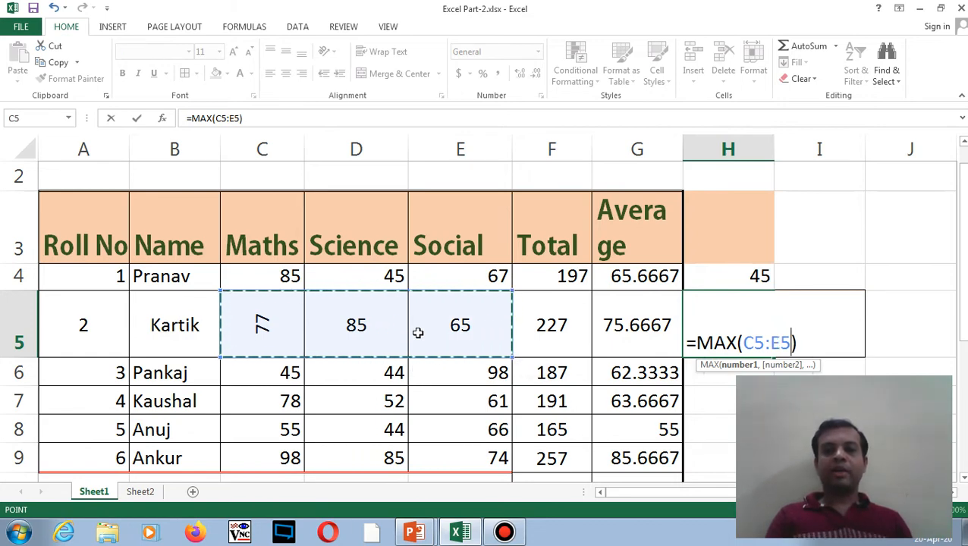
pyautogui.press('Return')
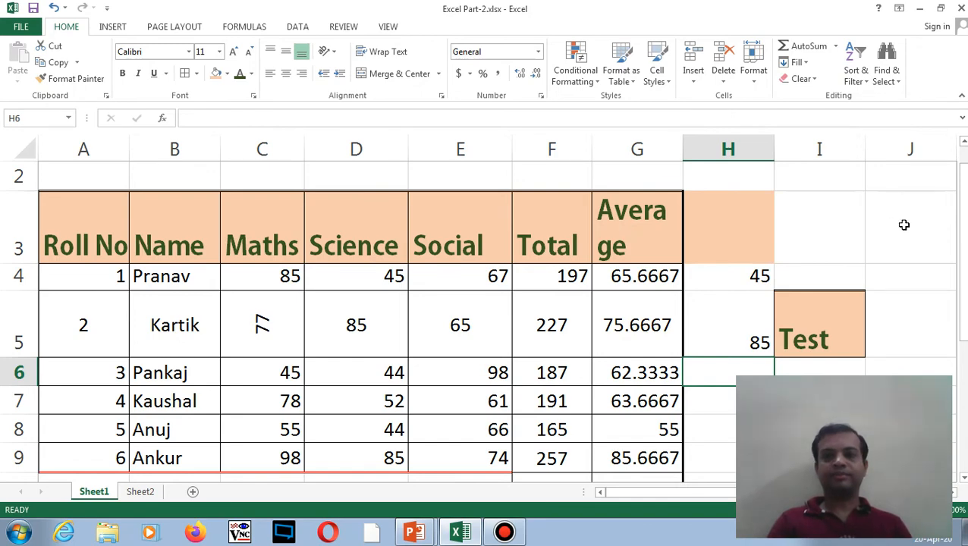
pyautogui.moveTo(961, 228); pyautogui.dragTo(965, 234)
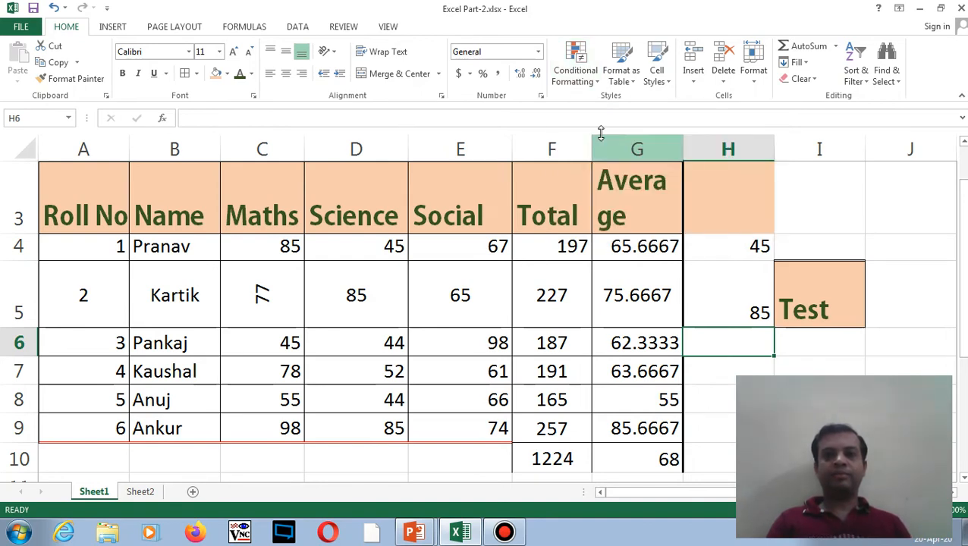
# - Select the Average values G4:G9 and start a new conditional formatting rule
pyautogui.click(551, 249)
pyautogui.moveTo(551, 249); pyautogui.dragTo(566, 397)
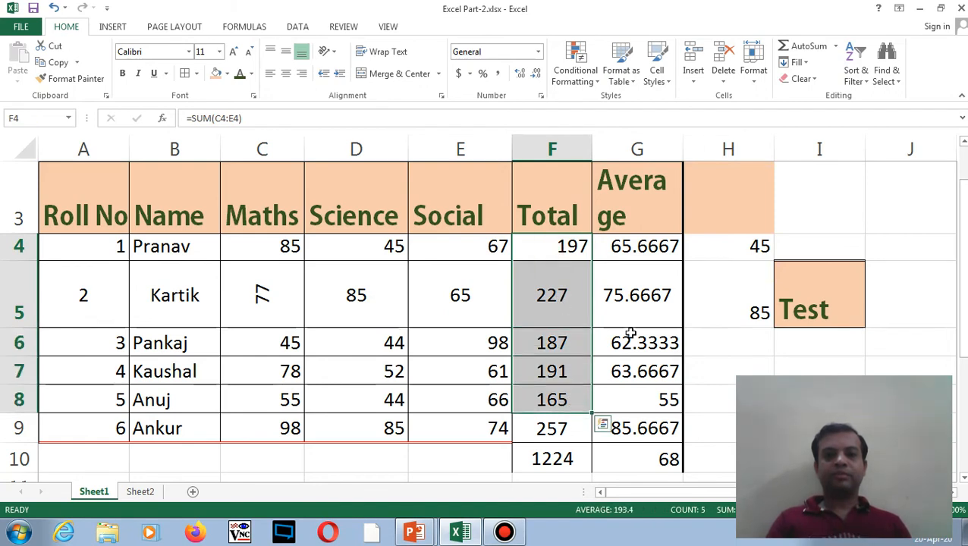
pyautogui.moveTo(636, 245); pyautogui.dragTo(640, 430)
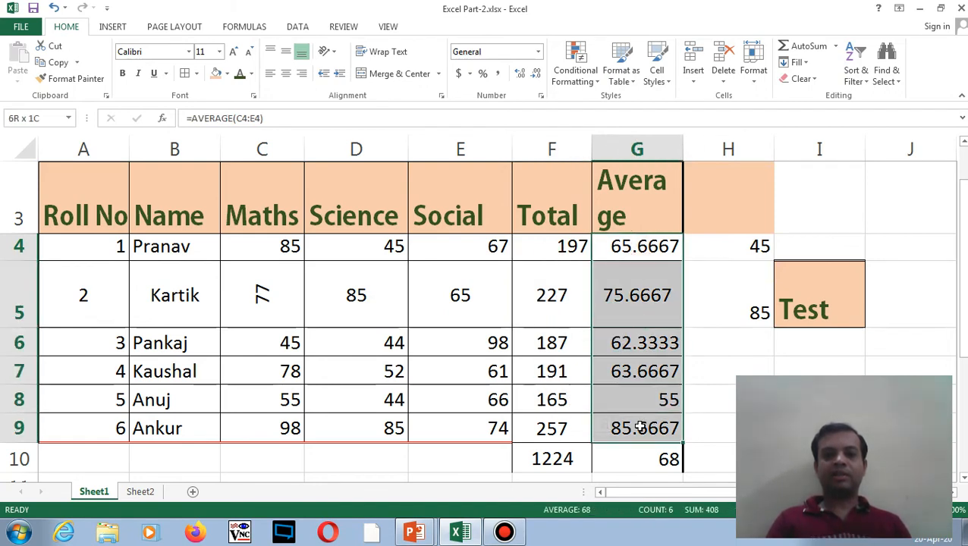
pyautogui.click(596, 82)
pyautogui.moveTo(607, 106)
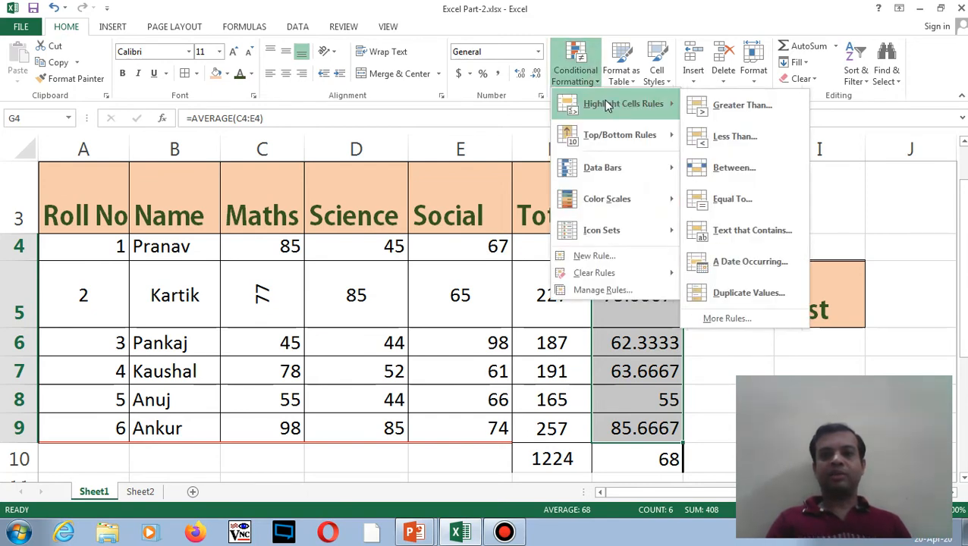
pyautogui.click(611, 257)
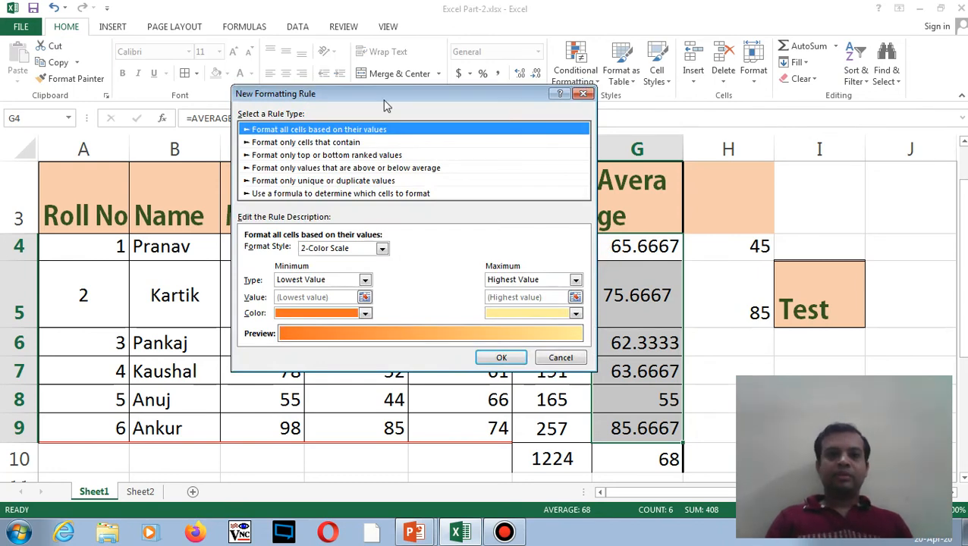
# - Set the rule to 'Format only cells that contain' values greater than 70
pyautogui.moveTo(384, 97); pyautogui.dragTo(466, 34)
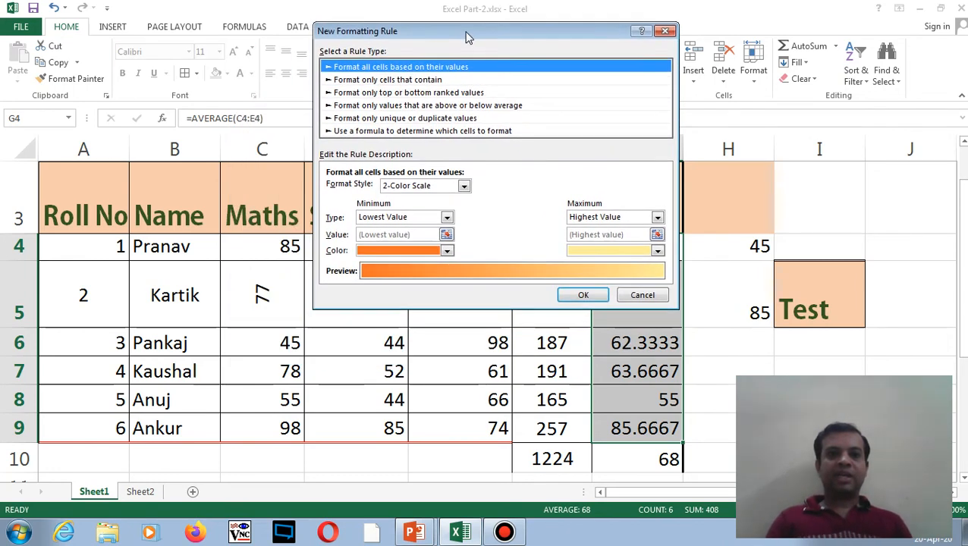
pyautogui.click(407, 80)
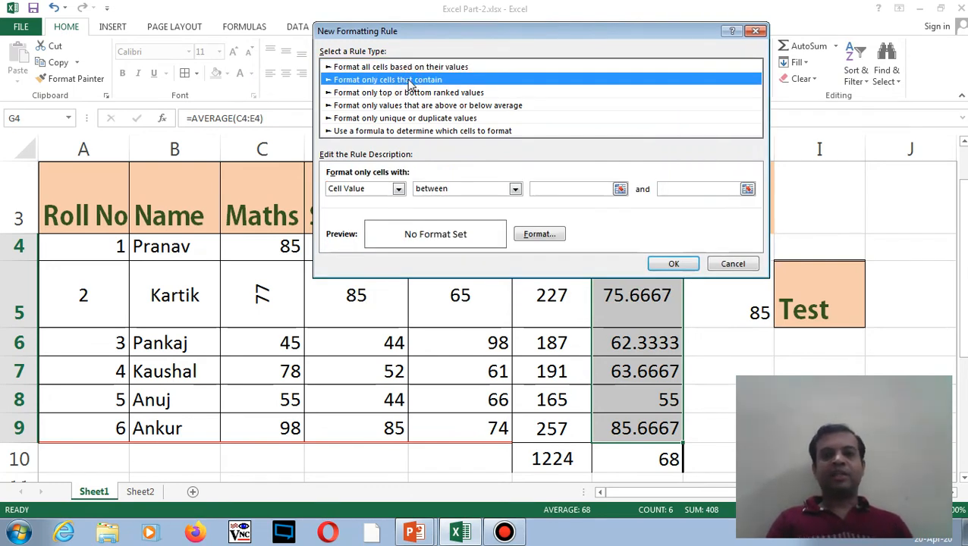
pyautogui.click(516, 189)
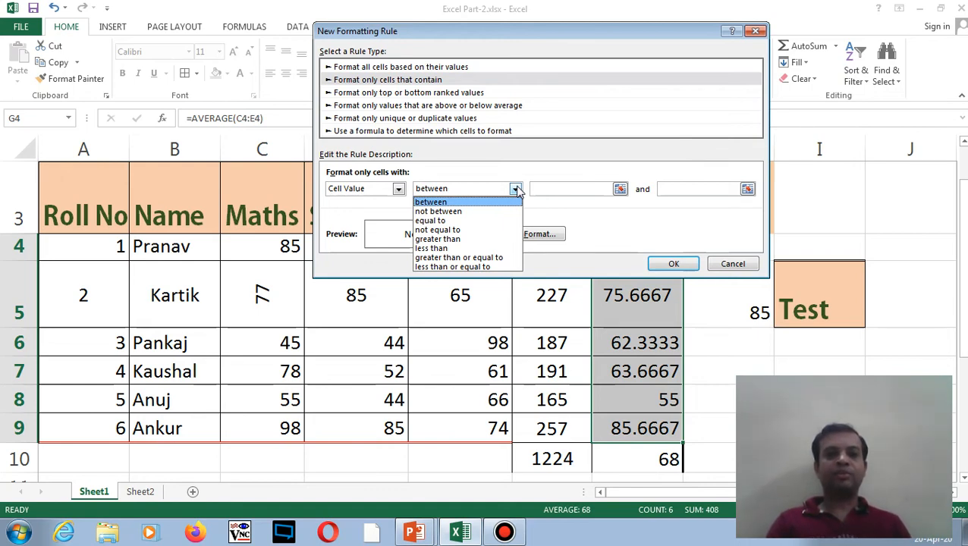
pyautogui.click(492, 240)
pyautogui.click(557, 188)
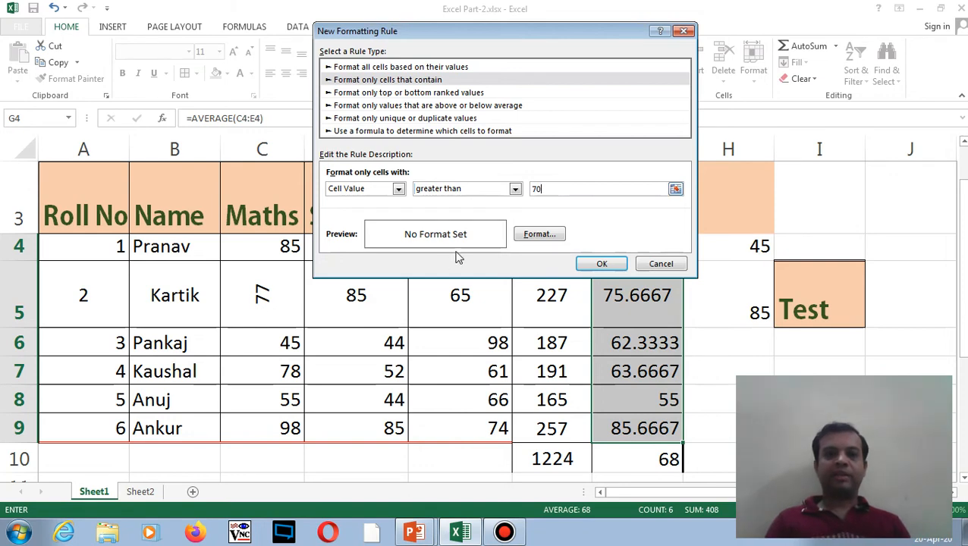
# - Format matching averages in bold green font and apply the greater-than-70 rule
pyautogui.click(538, 235)
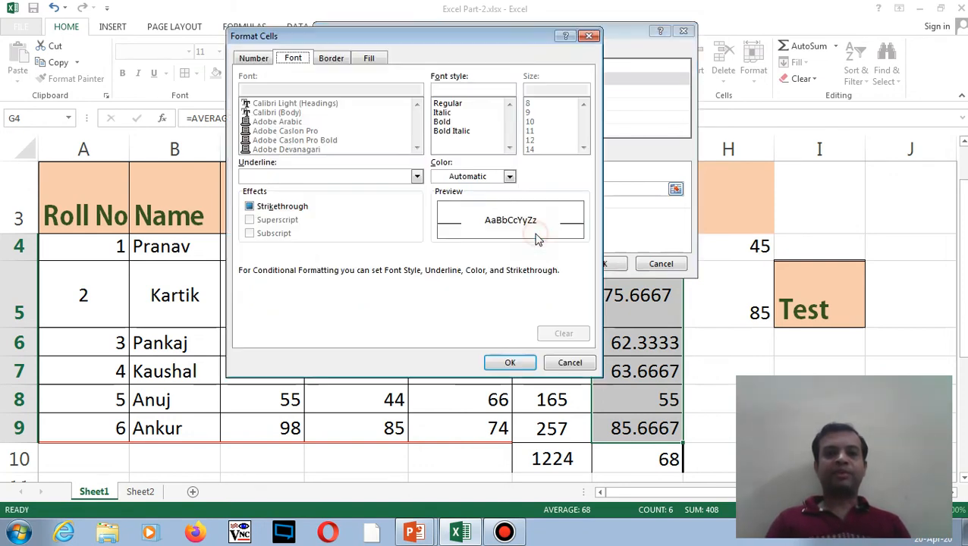
pyautogui.click(442, 123)
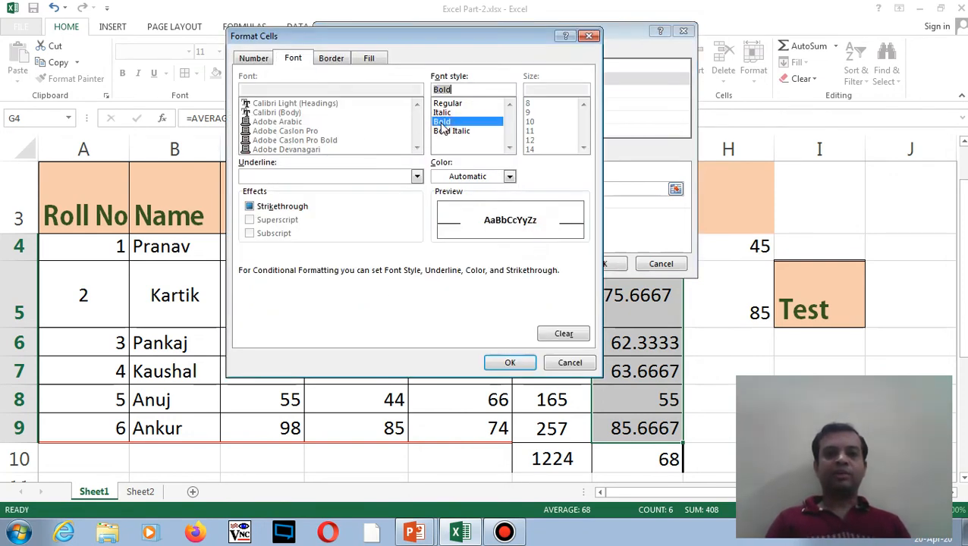
pyautogui.click(509, 176)
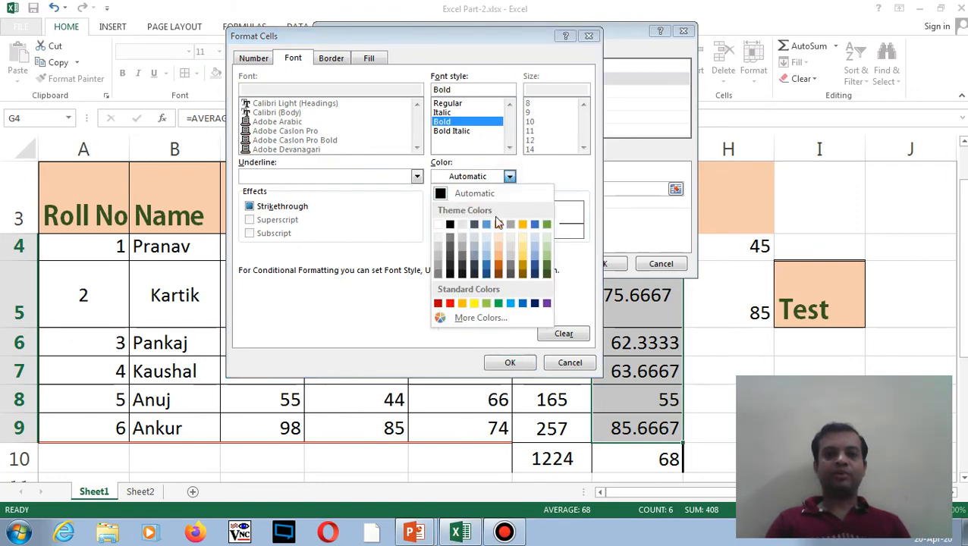
pyautogui.click(547, 261)
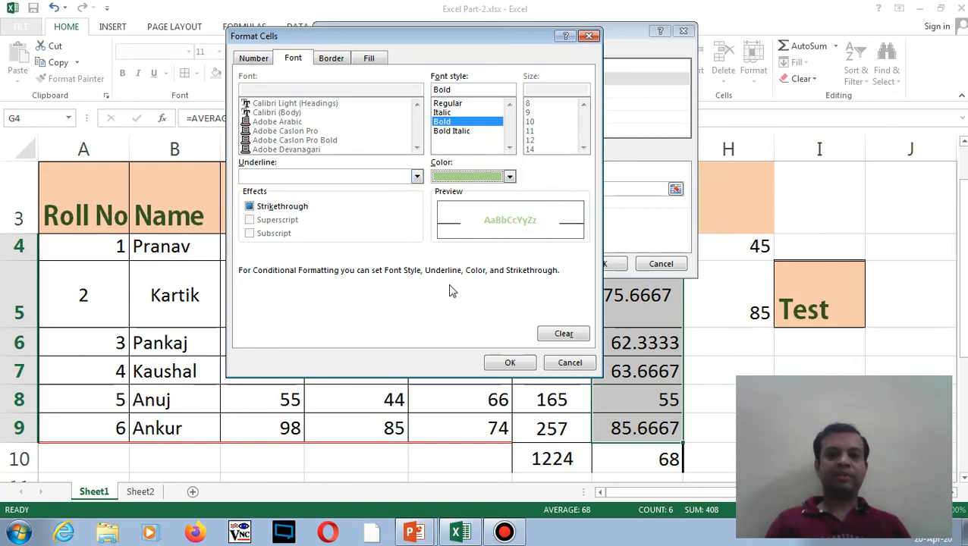
pyautogui.click(499, 365)
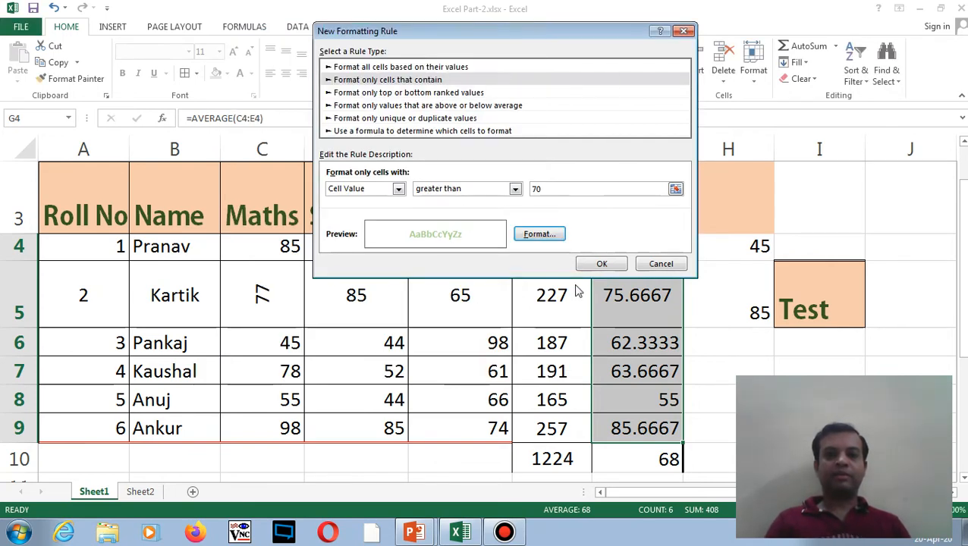
pyautogui.click(600, 265)
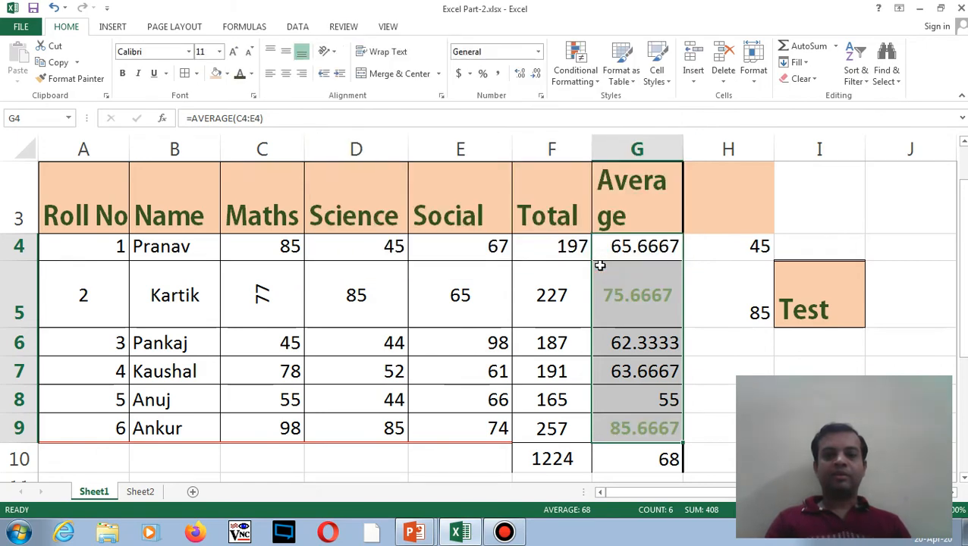
# - Change the first student's Science mark in D4 to 85, then reselect G4:G9
pyautogui.click(568, 283)
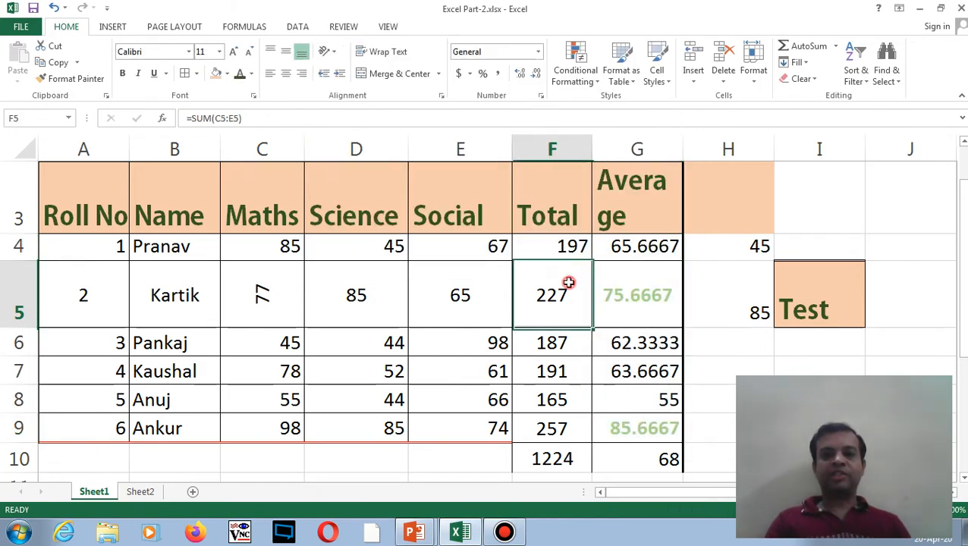
pyautogui.click(616, 296)
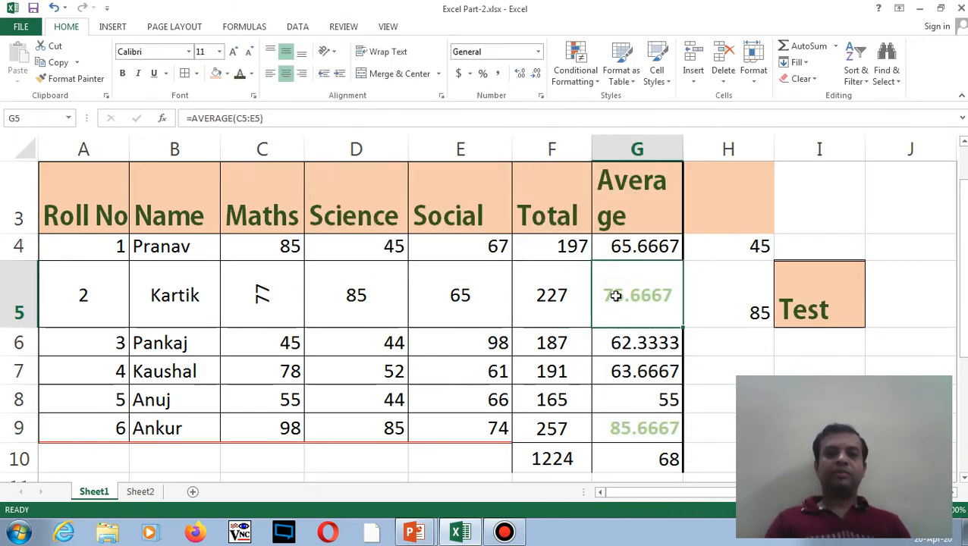
pyautogui.click(629, 430)
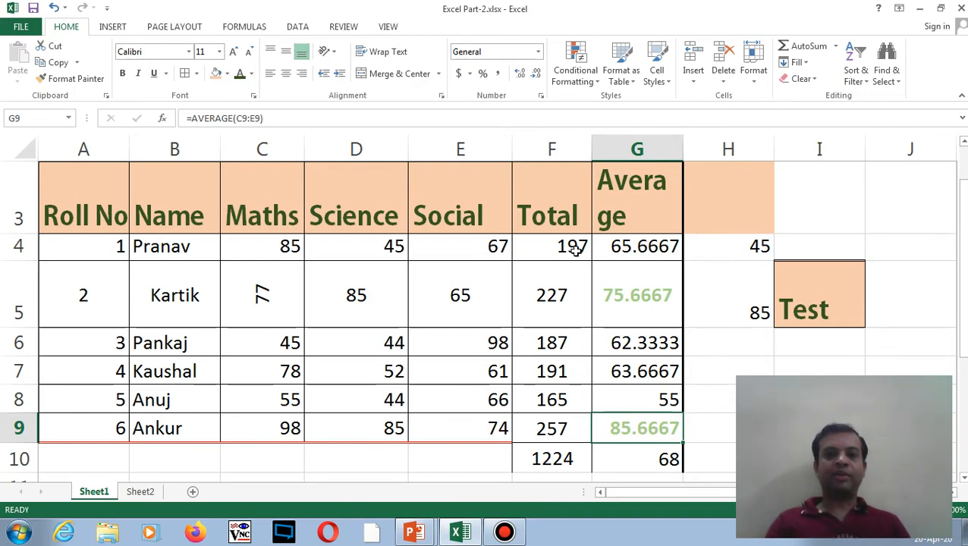
pyautogui.click(383, 251)
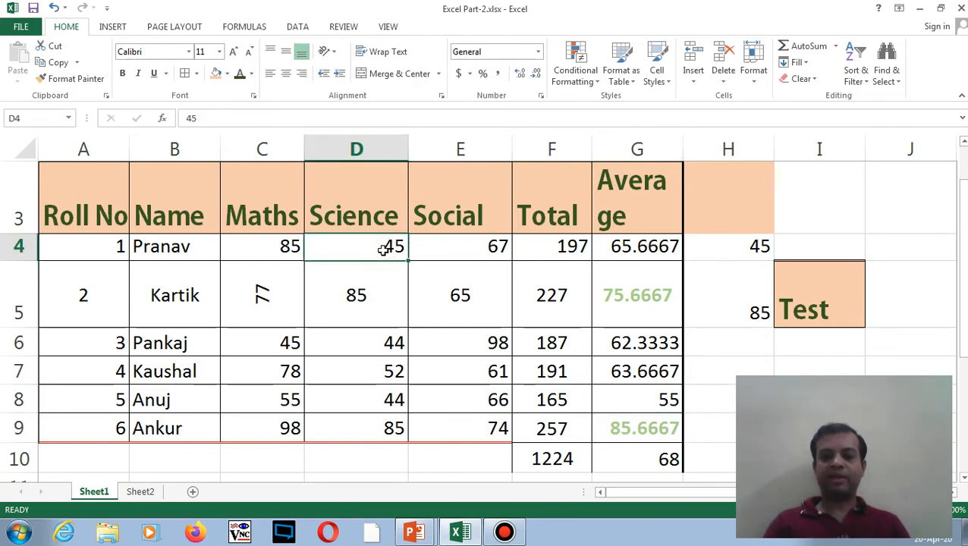
pyautogui.write('85')
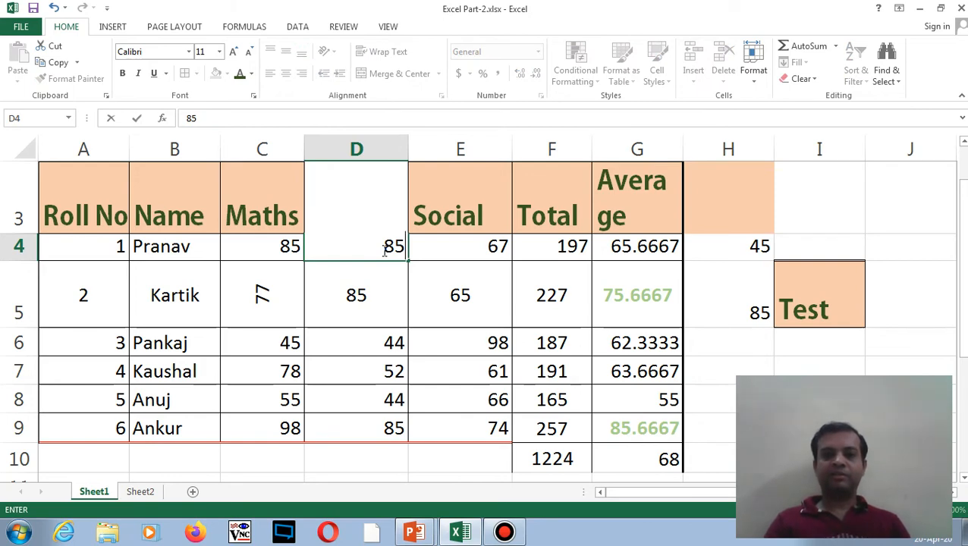
pyautogui.press('Tab')
pyautogui.press('Tab')
pyautogui.press('Tab')
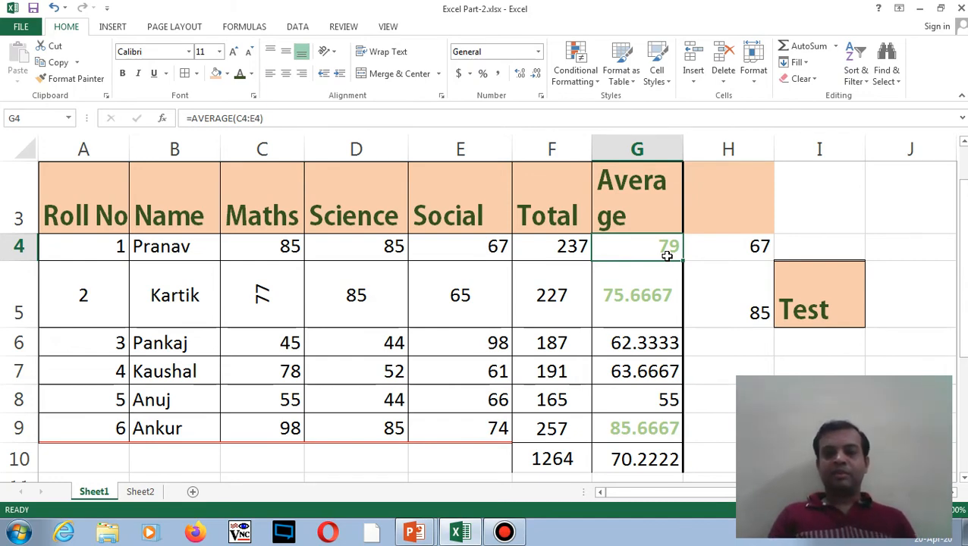
pyautogui.moveTo(666, 250); pyautogui.dragTo(662, 414)
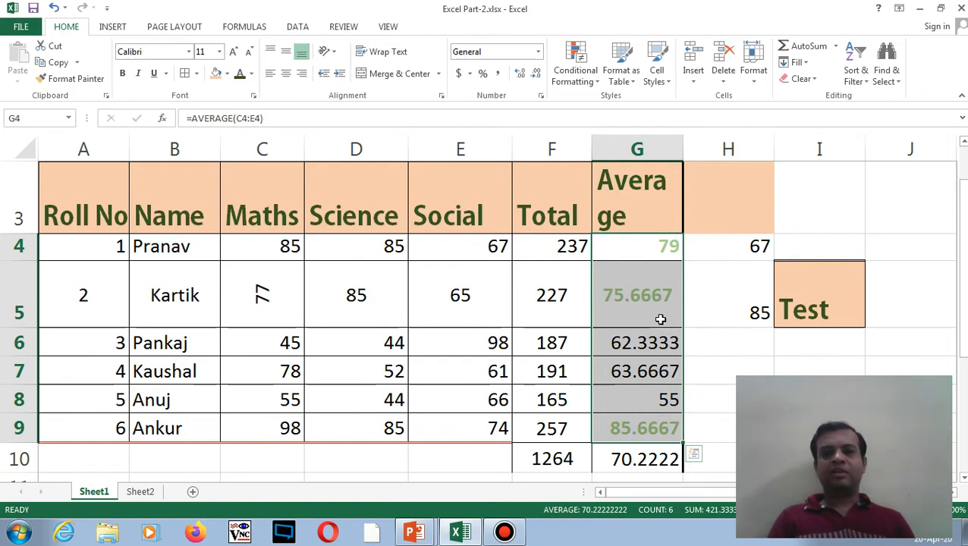
# - Open the Cell Value > 70 rule for editing from the Rules Manager
pyautogui.click(597, 88)
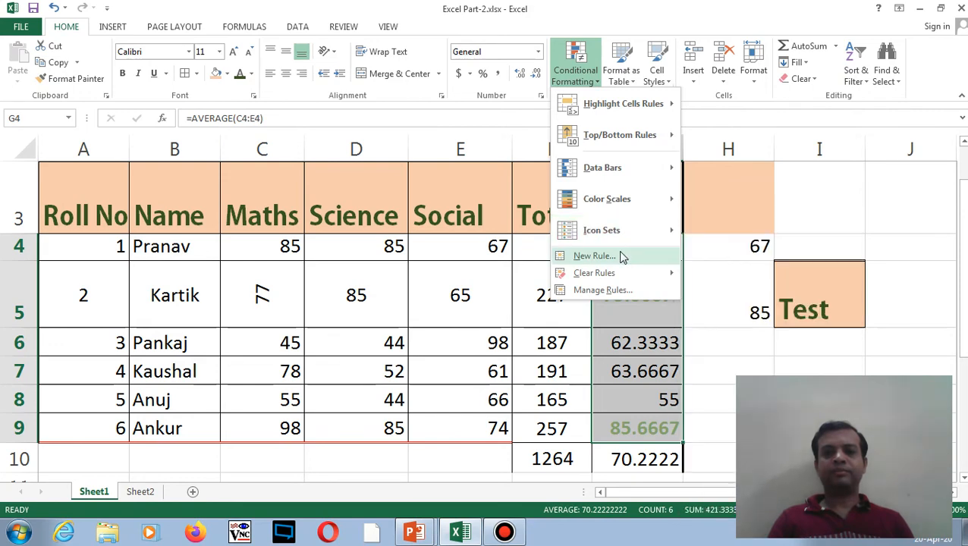
pyautogui.click(612, 289)
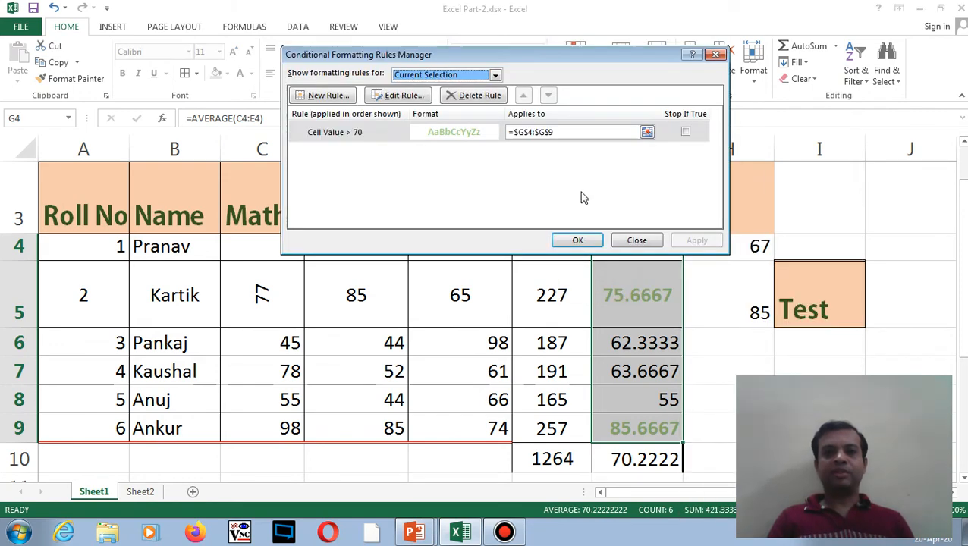
pyautogui.click(476, 132)
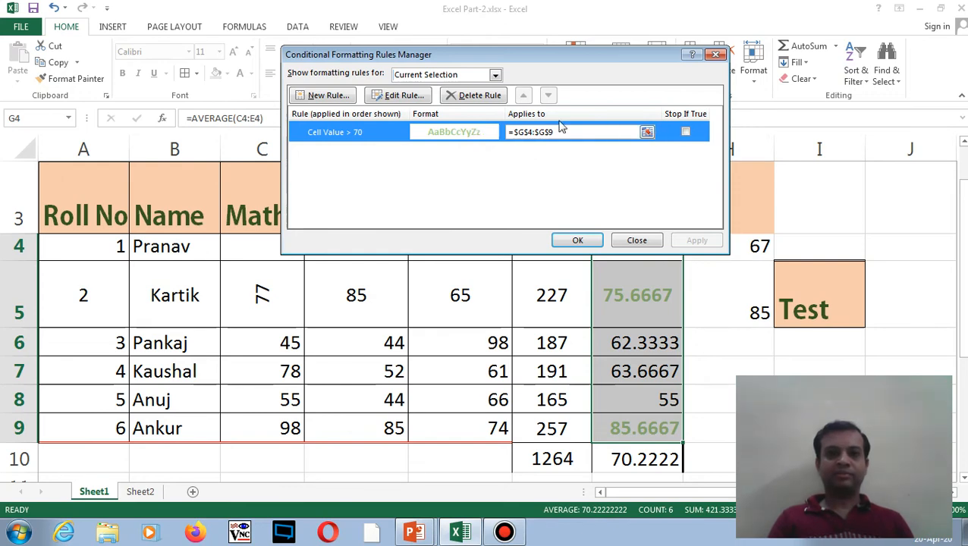
pyautogui.click(408, 95)
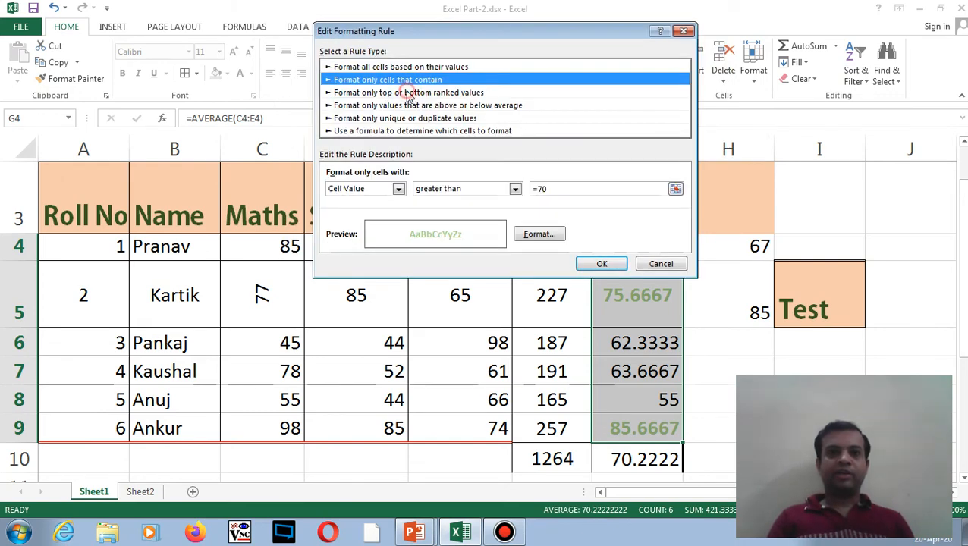
pyautogui.click(538, 234)
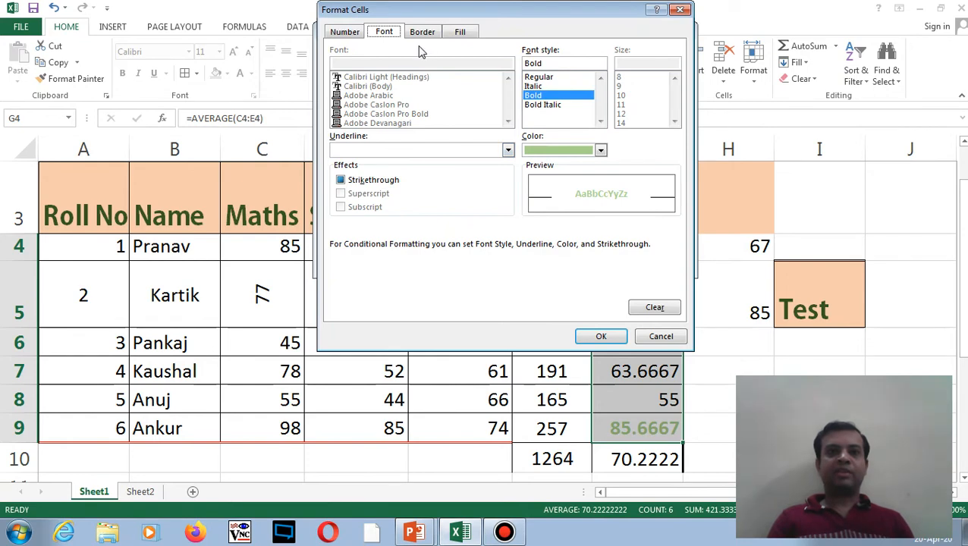
pyautogui.click(457, 34)
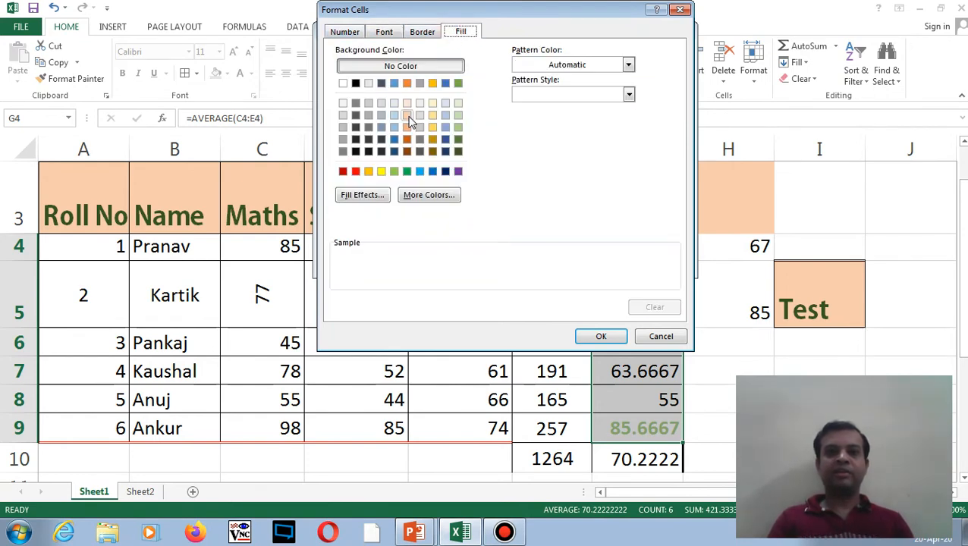
# - Give the greater-than-70 rule a light blue-grey fill and apply it to the averages
pyautogui.click(432, 103)
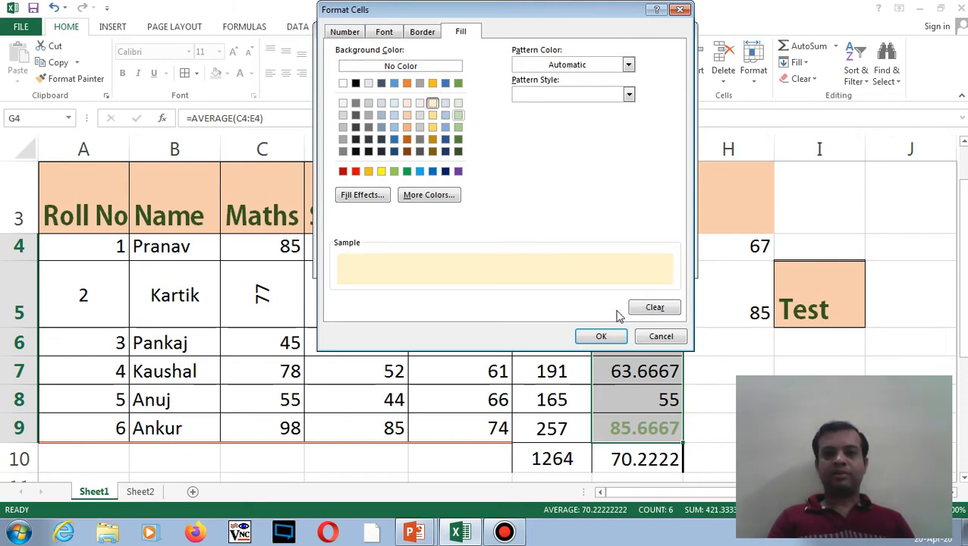
pyautogui.click(419, 104)
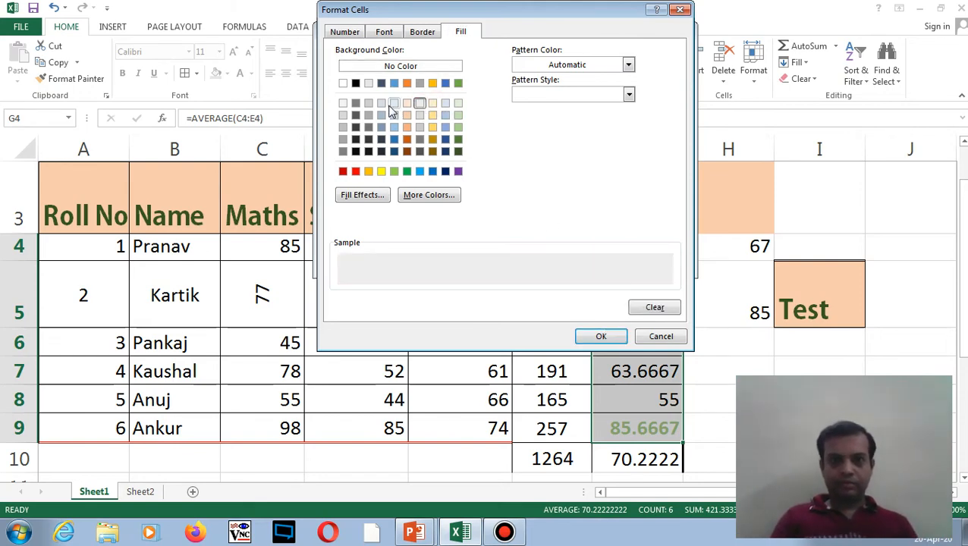
pyautogui.click(381, 104)
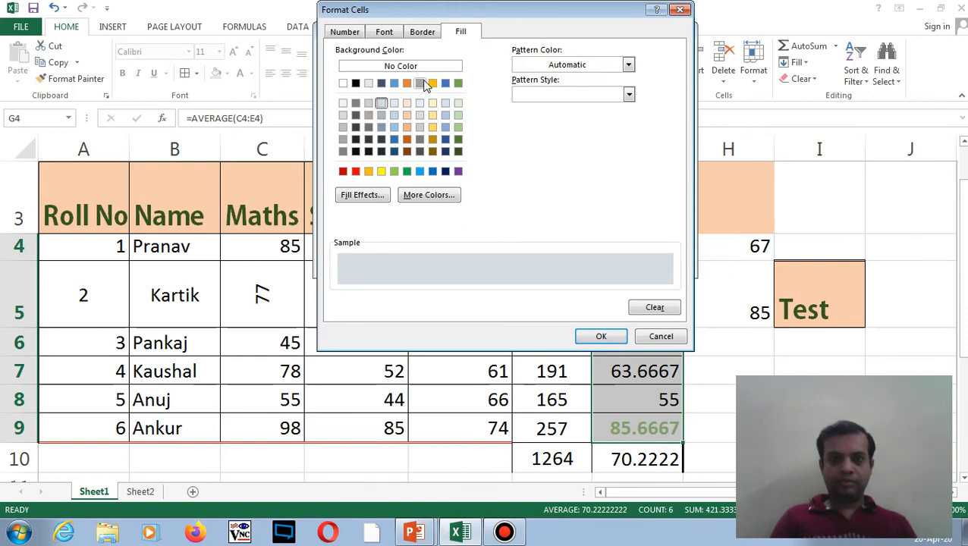
pyautogui.click(407, 104)
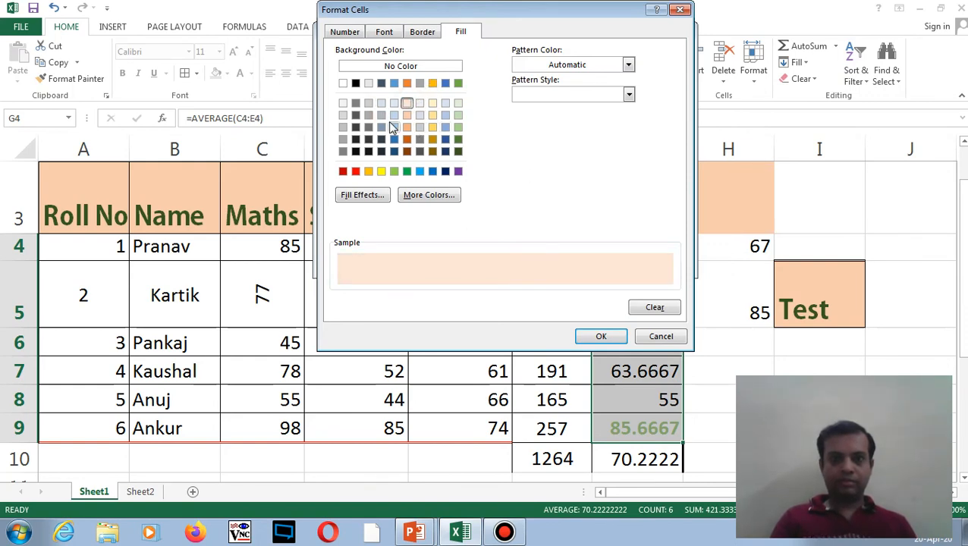
pyautogui.click(369, 104)
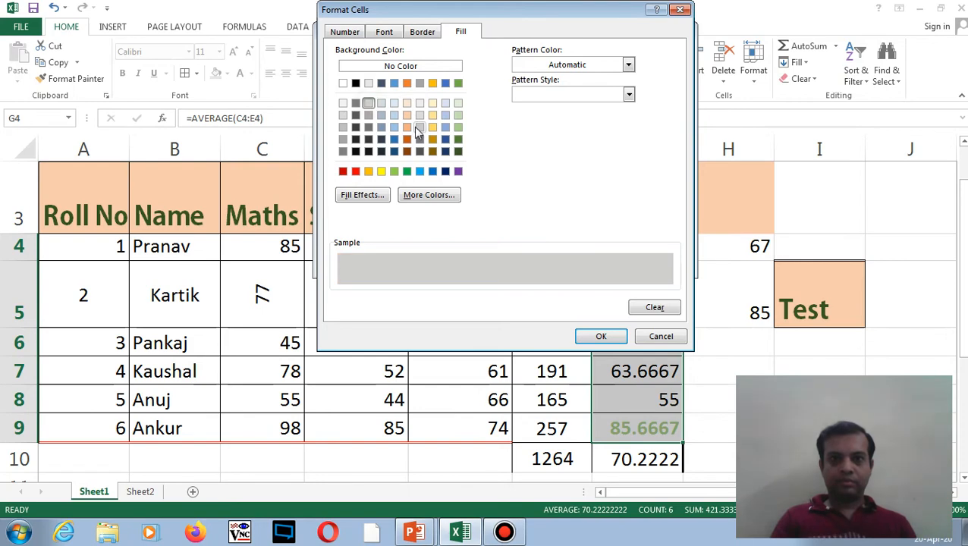
pyautogui.click(381, 104)
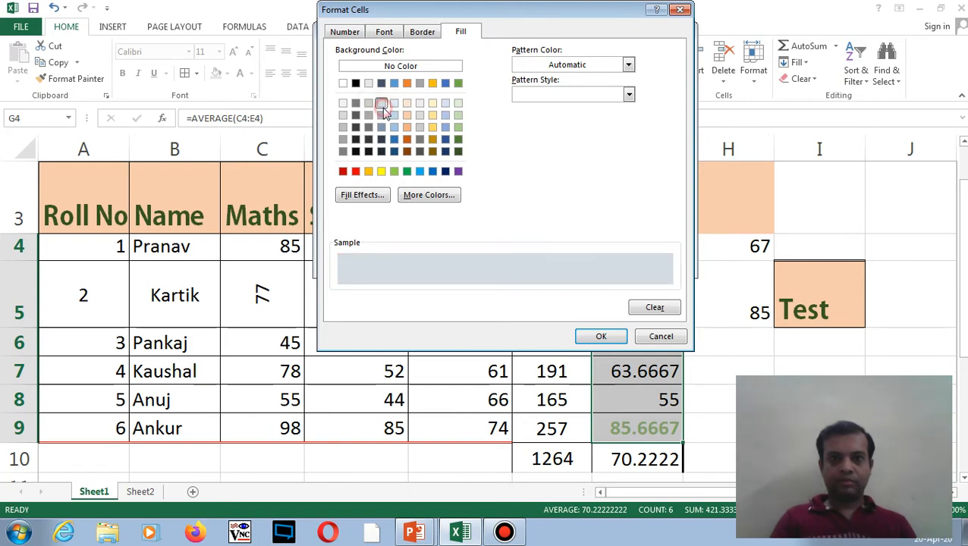
pyautogui.click(601, 337)
pyautogui.click(617, 265)
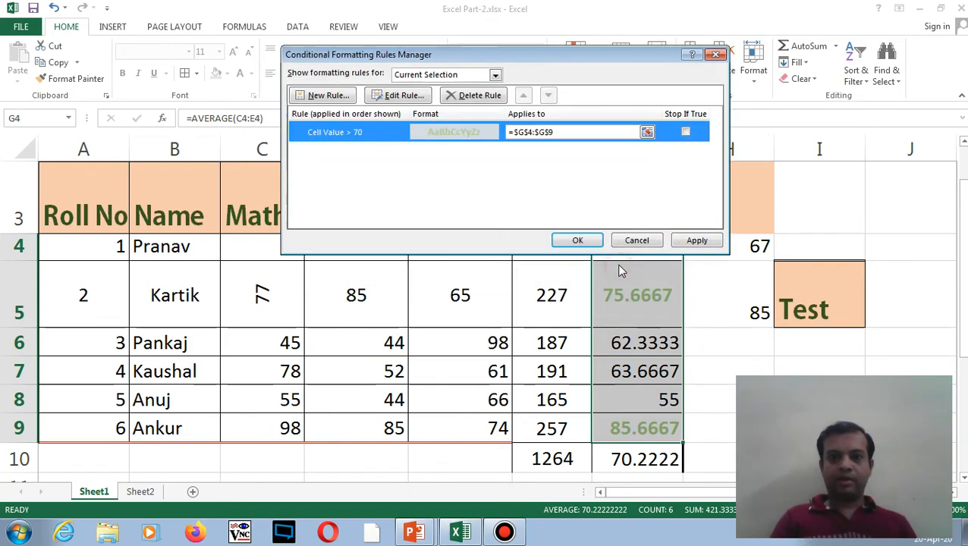
pyautogui.click(698, 240)
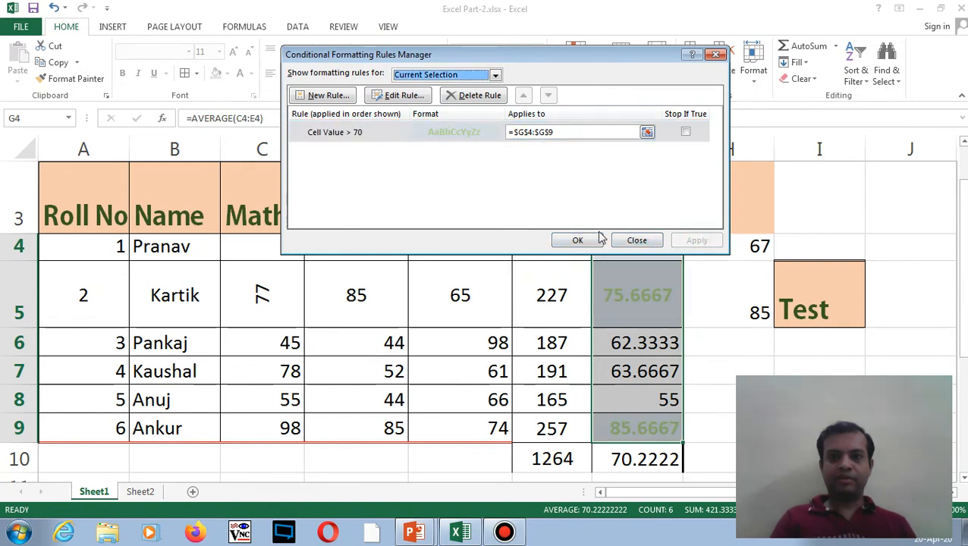
pyautogui.click(577, 241)
pyautogui.click(485, 319)
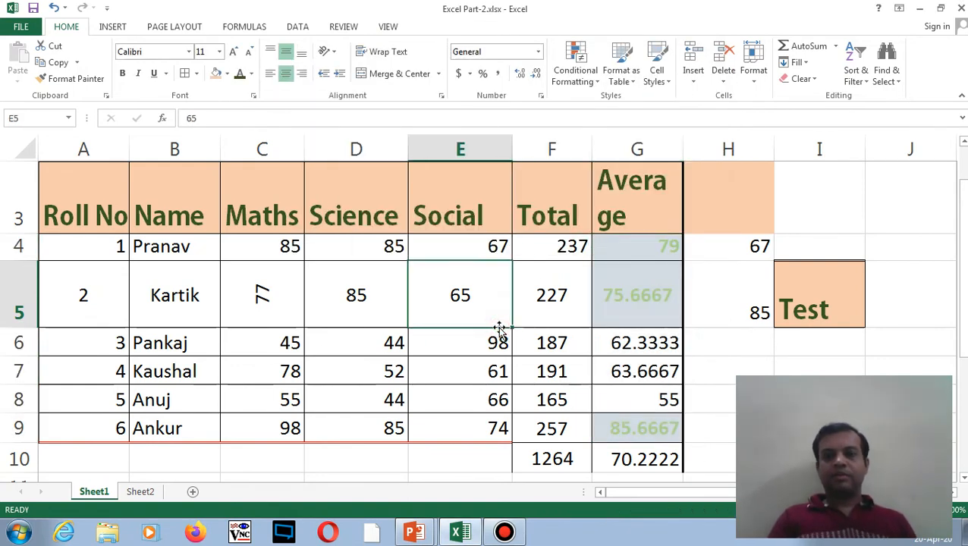
# - Change the first student's Science mark in D4 to 42 and reselect G4:G9
pyautogui.click(394, 247)
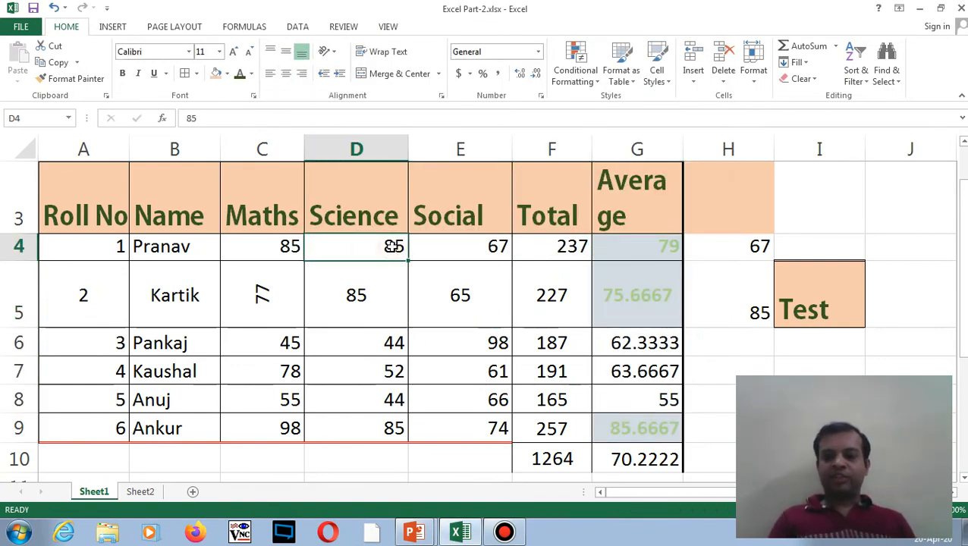
pyautogui.write('42')
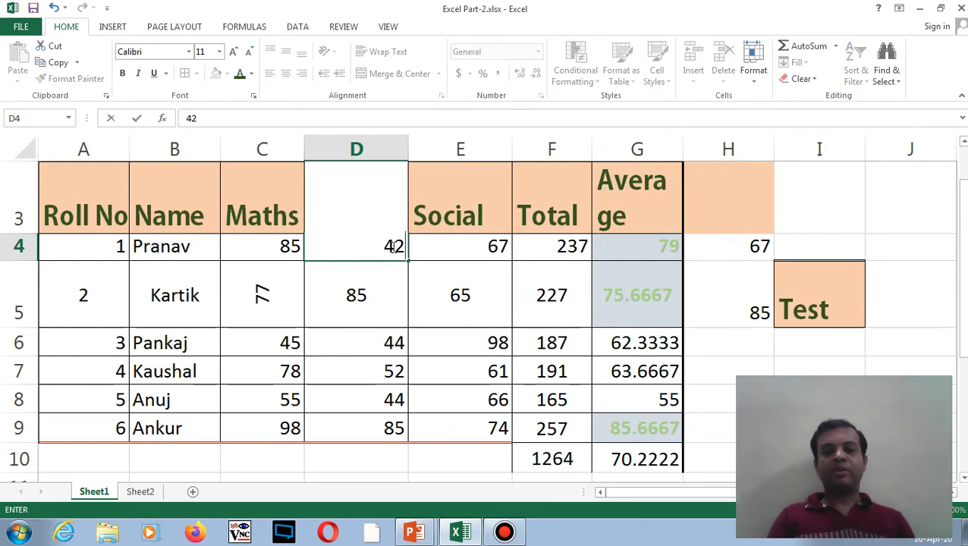
pyautogui.press('Return')
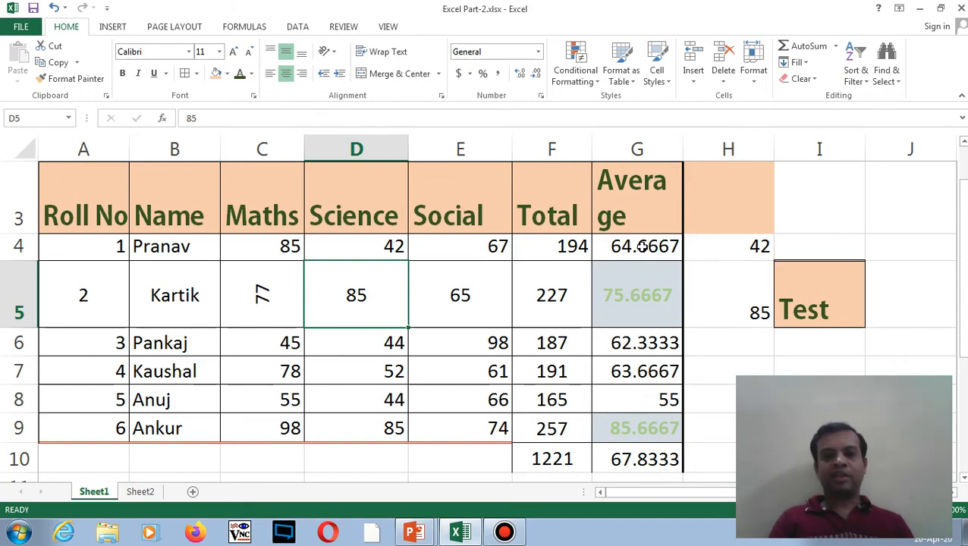
pyautogui.moveTo(641, 247); pyautogui.dragTo(657, 428)
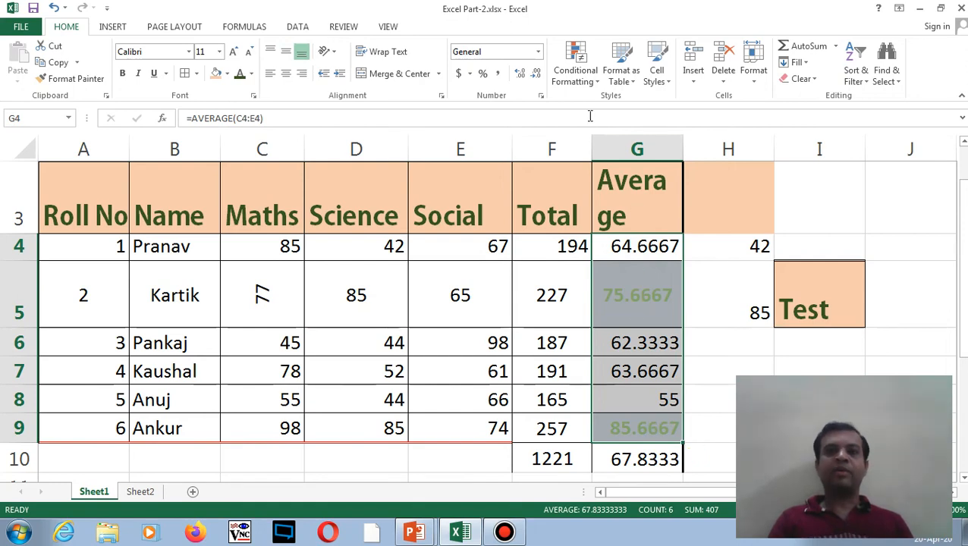
pyautogui.click(595, 83)
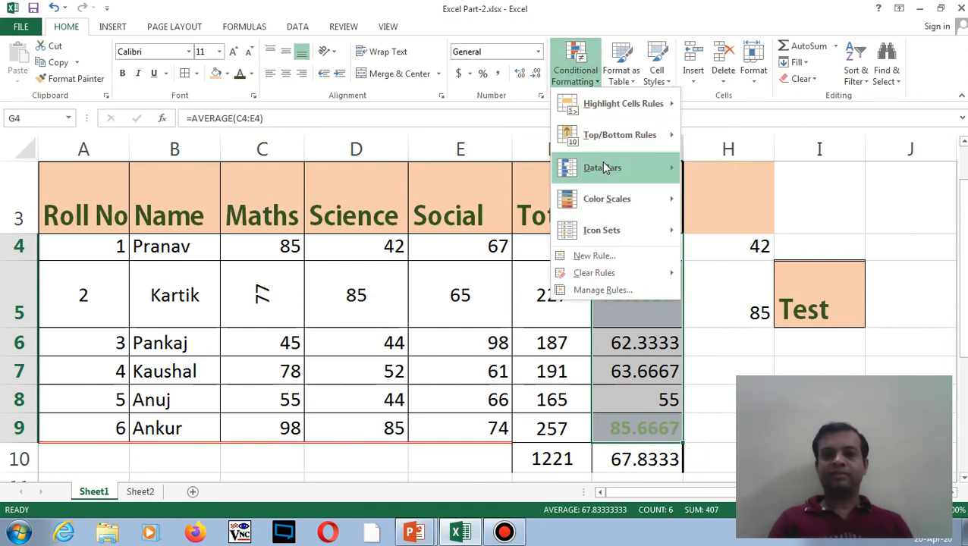
pyautogui.click(604, 258)
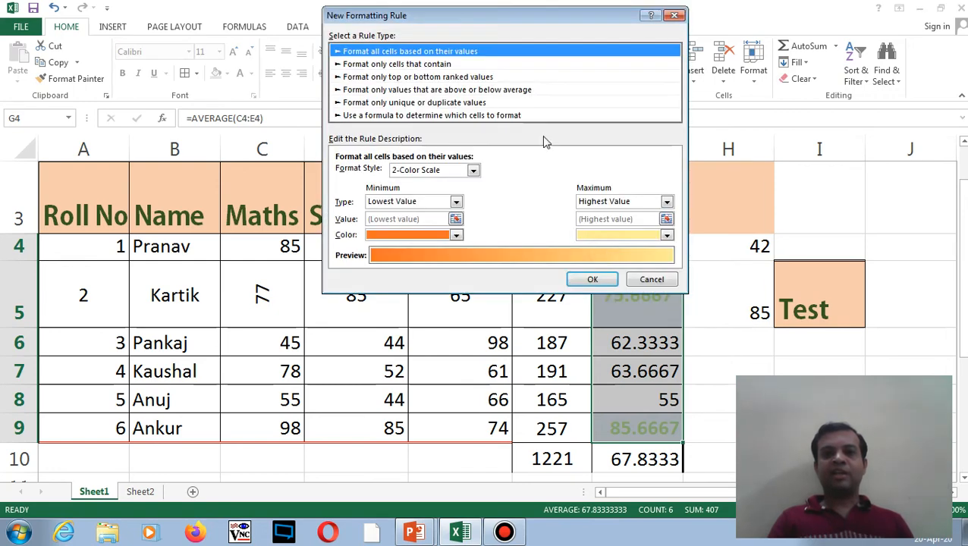
pyautogui.click(439, 67)
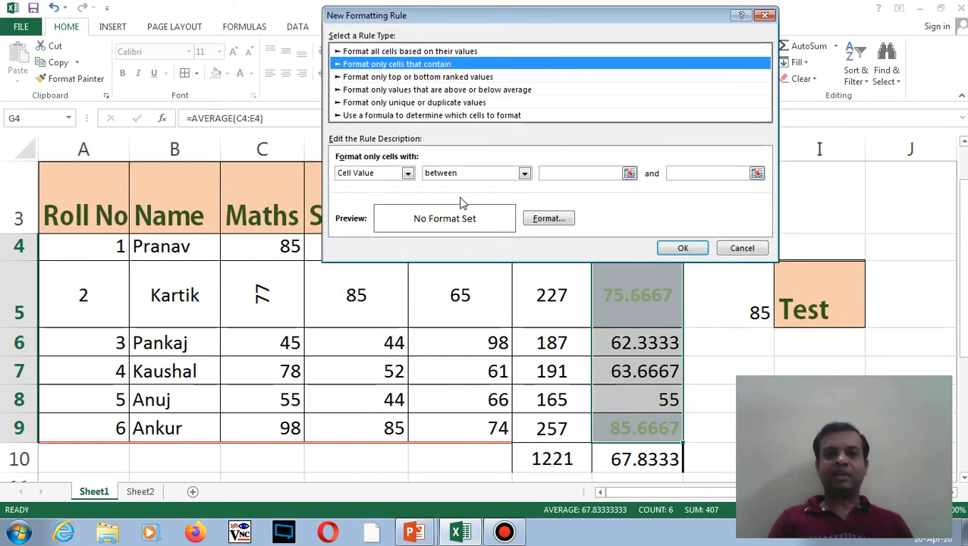
pyautogui.click(524, 173)
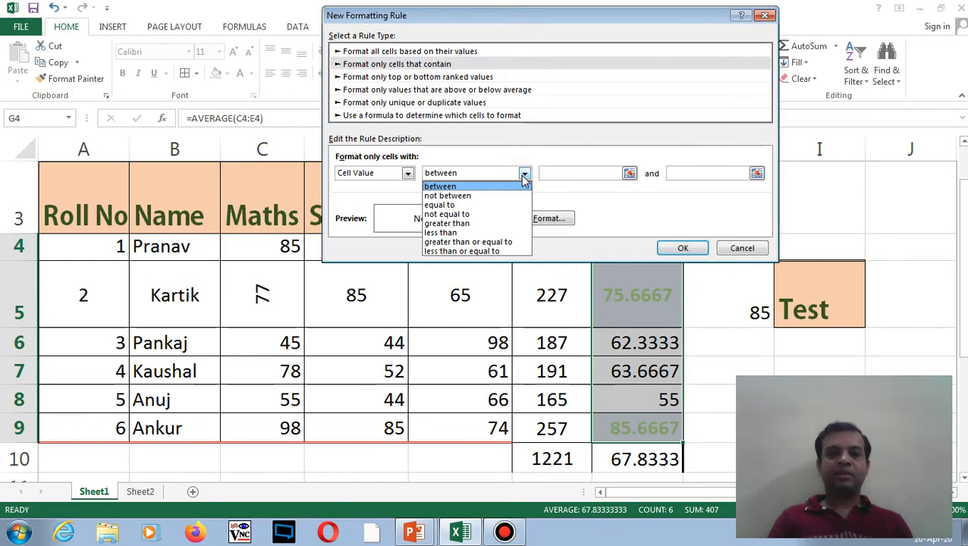
pyautogui.click(524, 175)
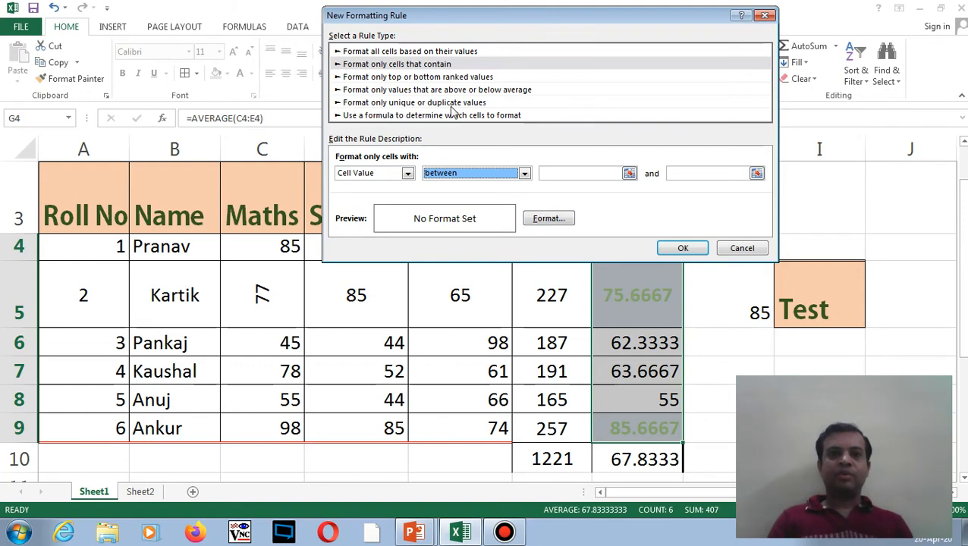
pyautogui.click(434, 78)
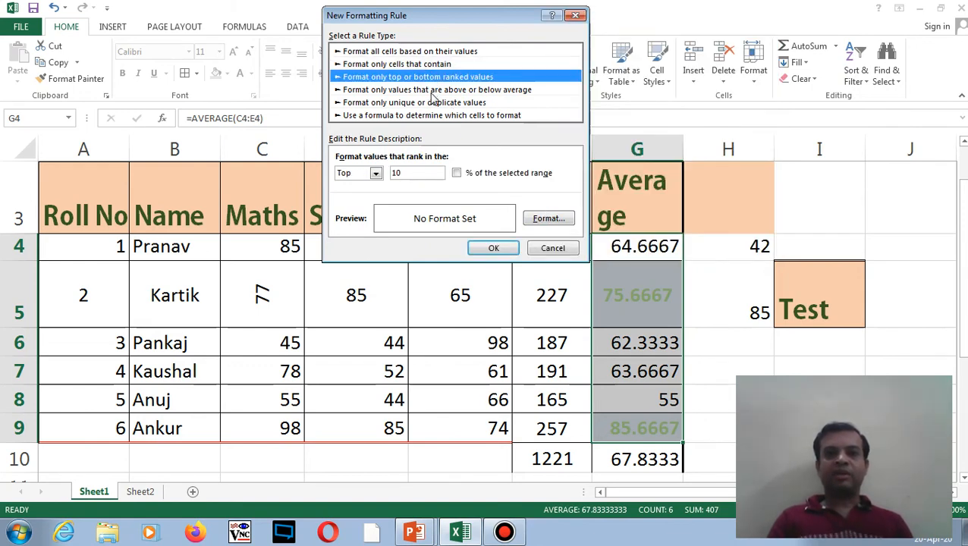
pyautogui.click(432, 90)
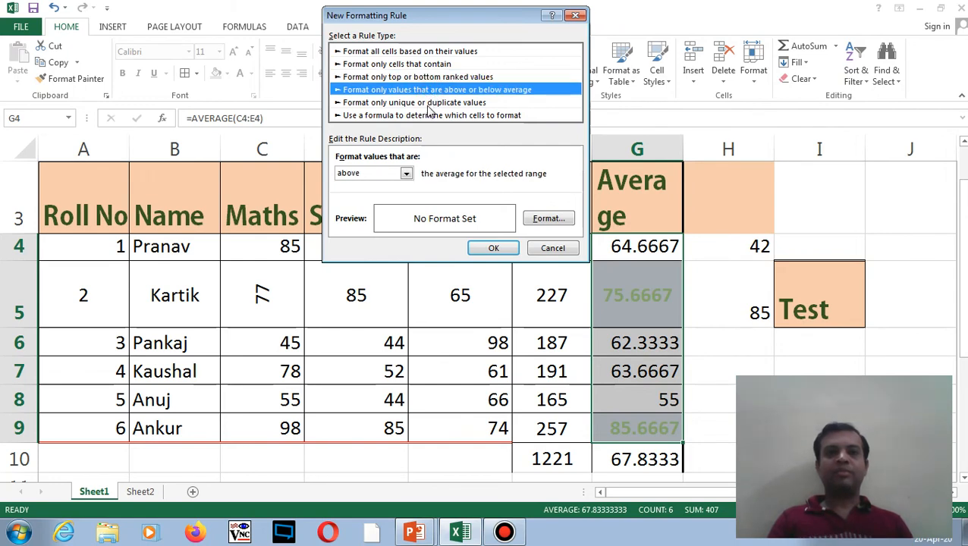
pyautogui.click(427, 106)
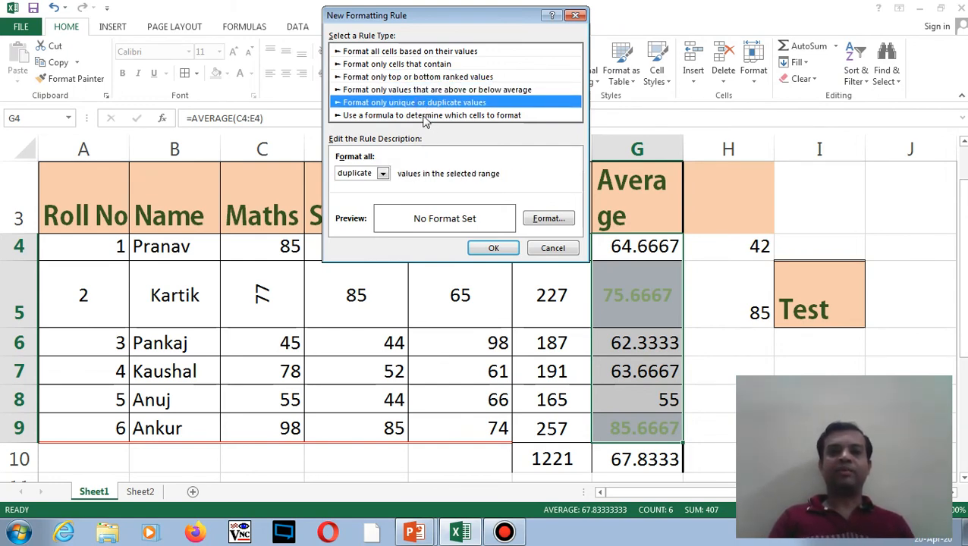
pyautogui.click(425, 117)
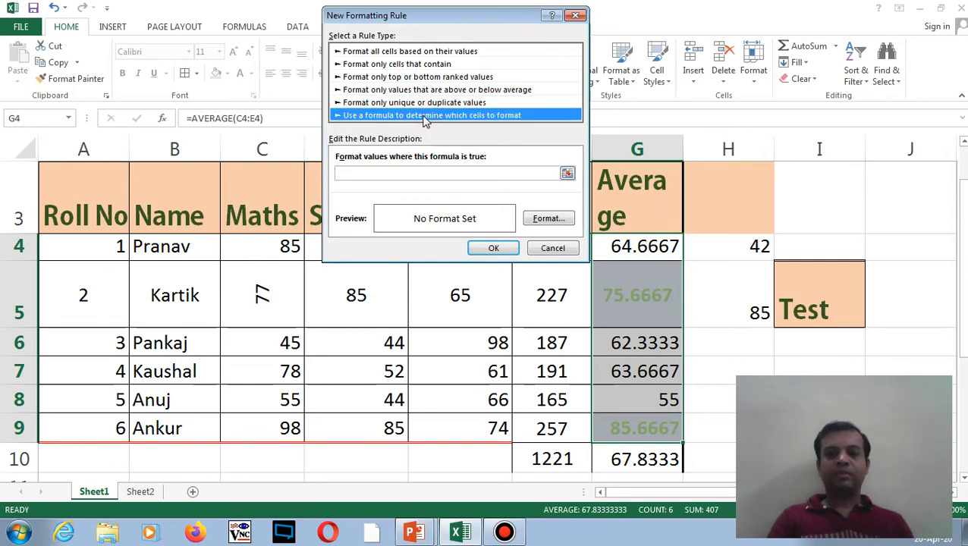
pyautogui.click(407, 66)
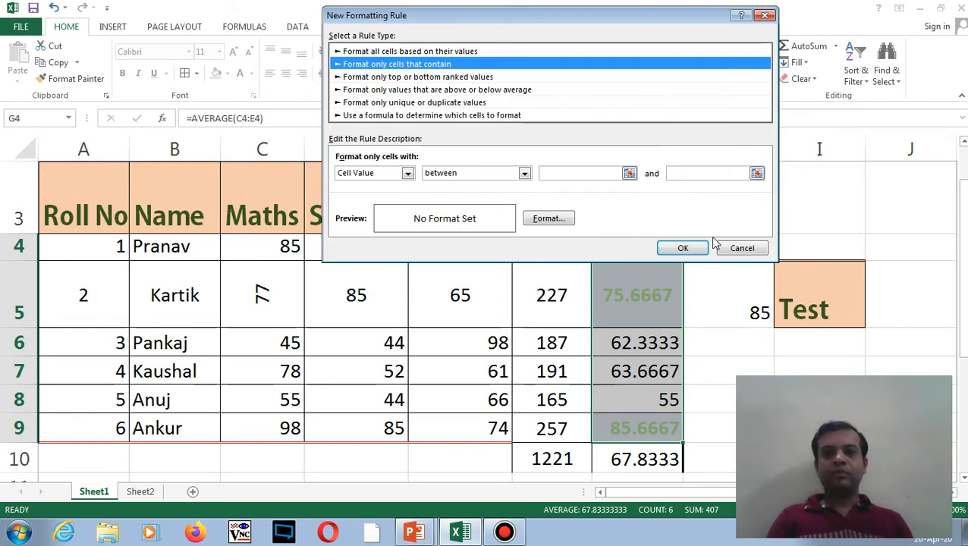
pyautogui.click(740, 249)
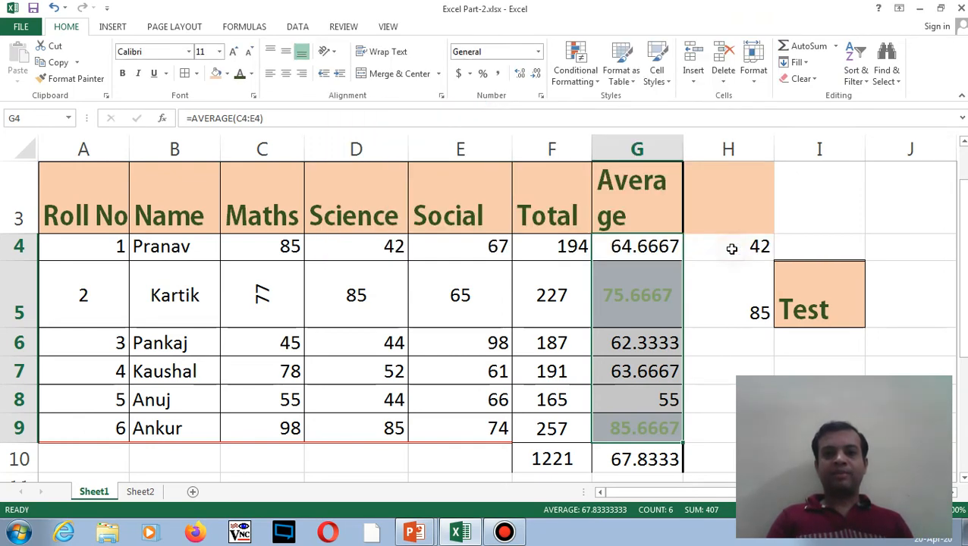
# - Apply Blue Data Bar (Gradient Fill) to the Total cells F4:F9
pyautogui.moveTo(647, 245); pyautogui.dragTo(642, 397)
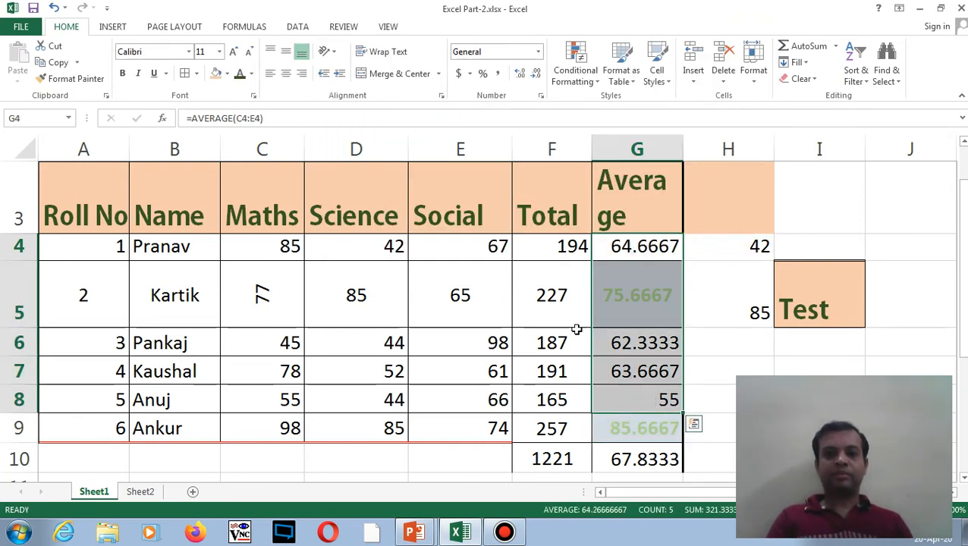
pyautogui.moveTo(536, 246); pyautogui.dragTo(562, 429)
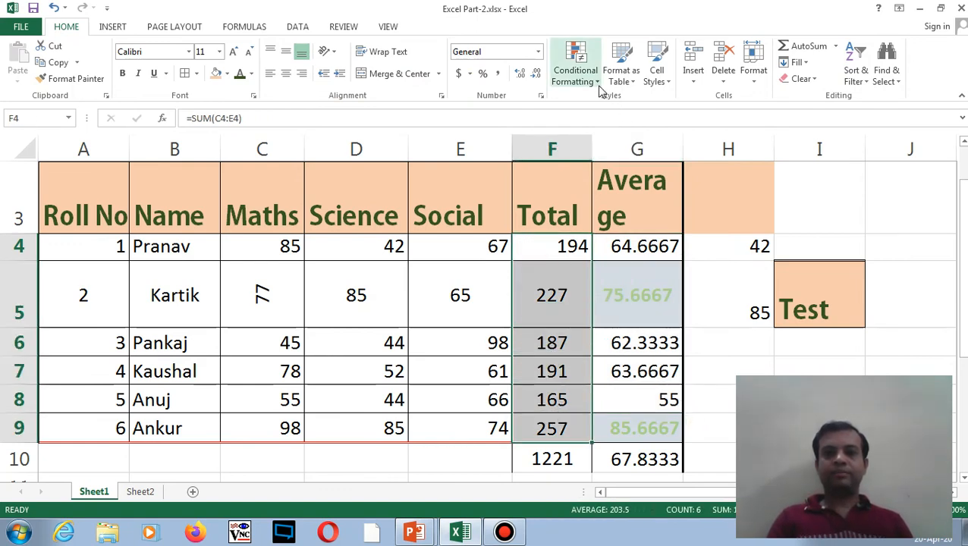
pyautogui.click(575, 68)
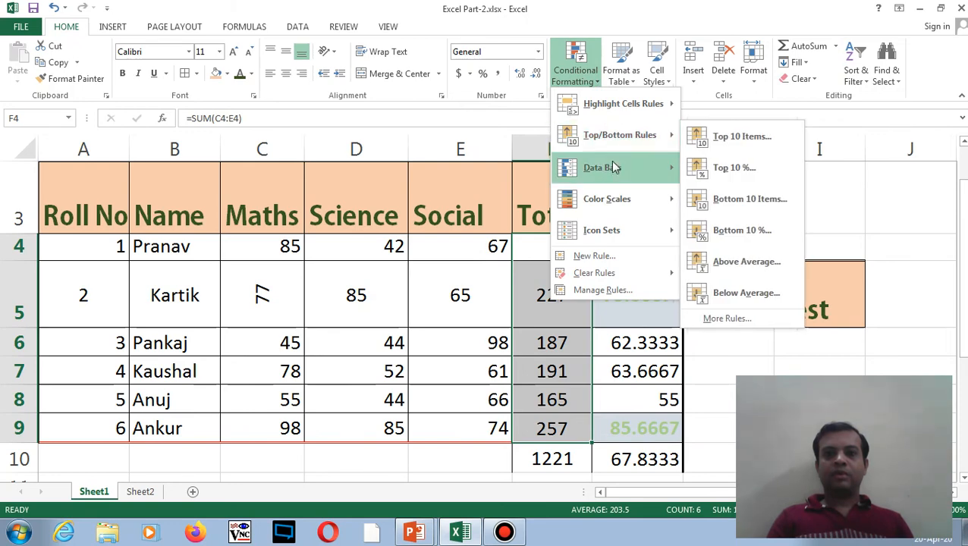
pyautogui.moveTo(612, 167)
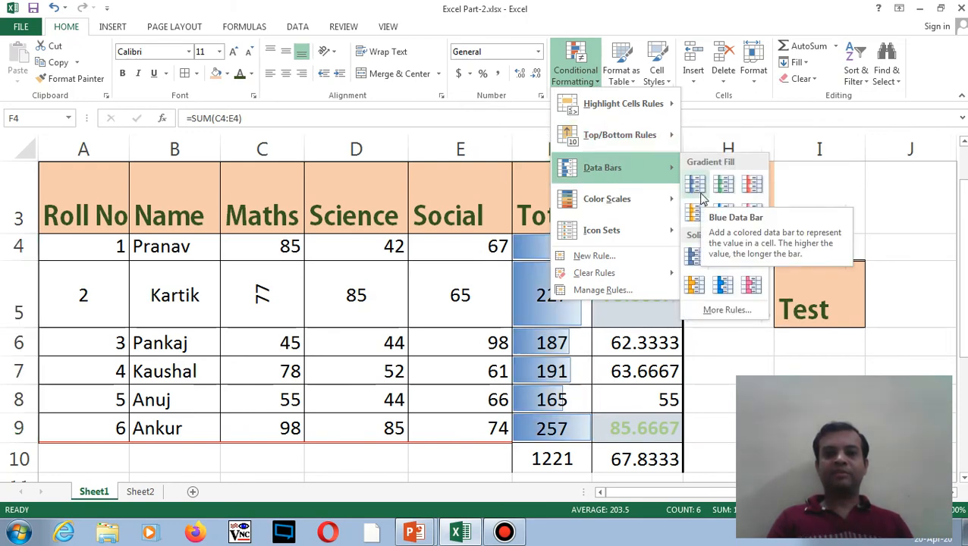
pyautogui.click(702, 193)
pyautogui.click(617, 251)
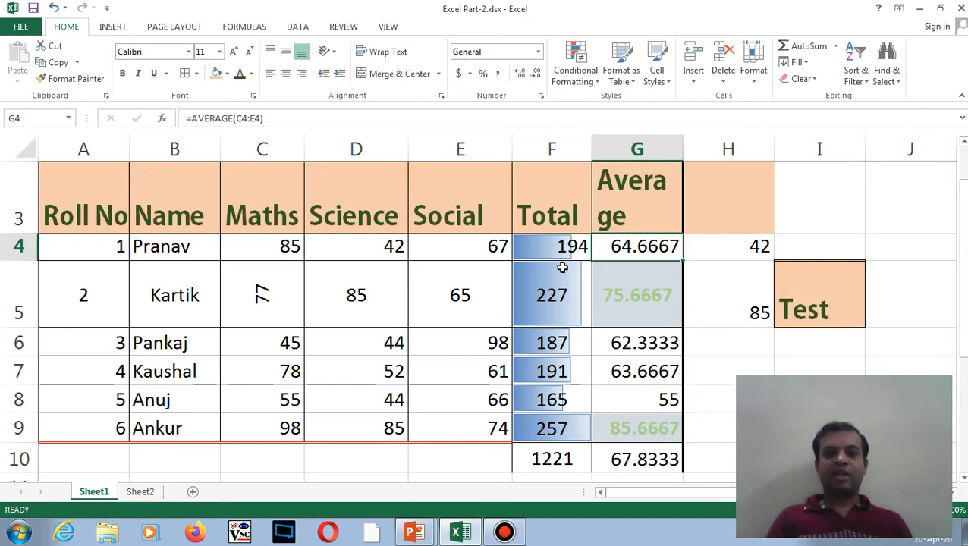
# - Apply the three-arrows icon set to the Total scores in F4:F9
pyautogui.moveTo(562, 249); pyautogui.dragTo(580, 428)
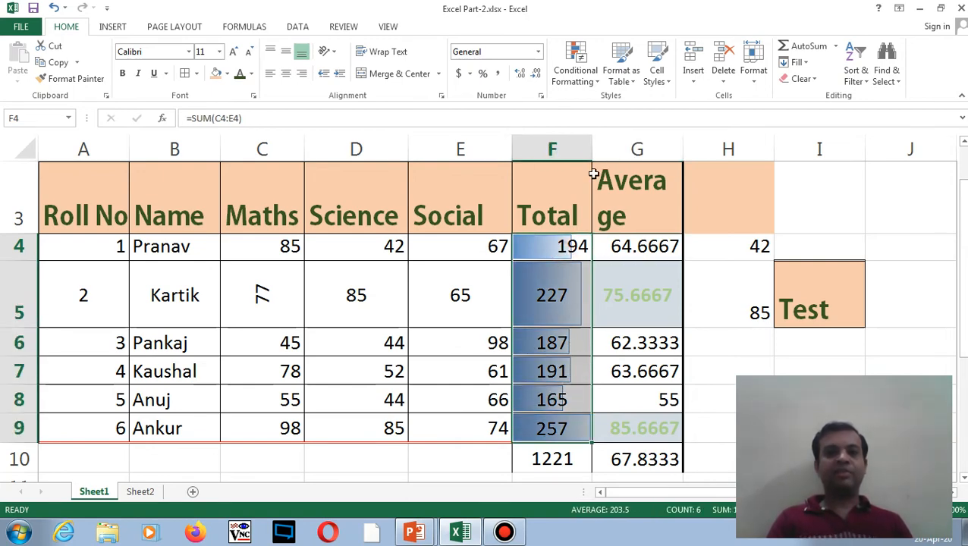
pyautogui.click(598, 84)
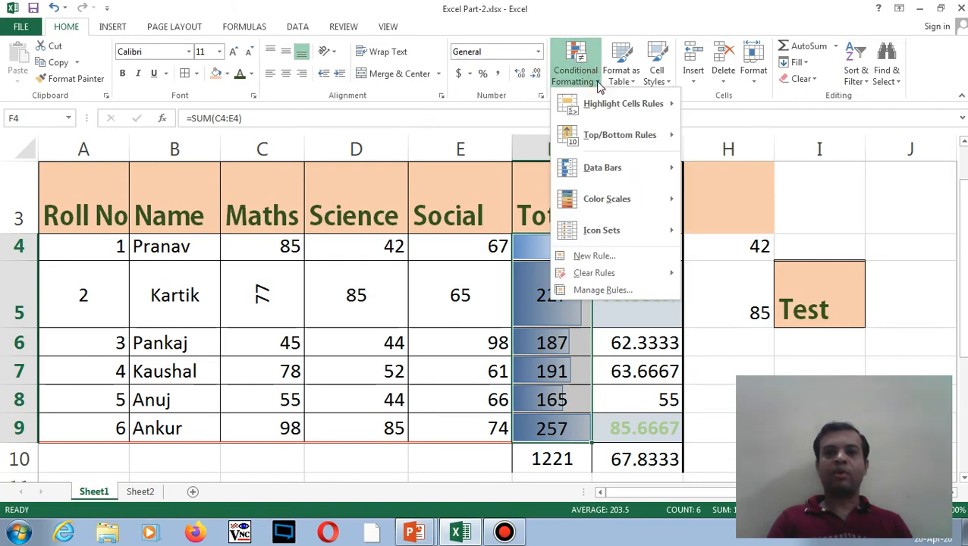
pyautogui.moveTo(619, 205)
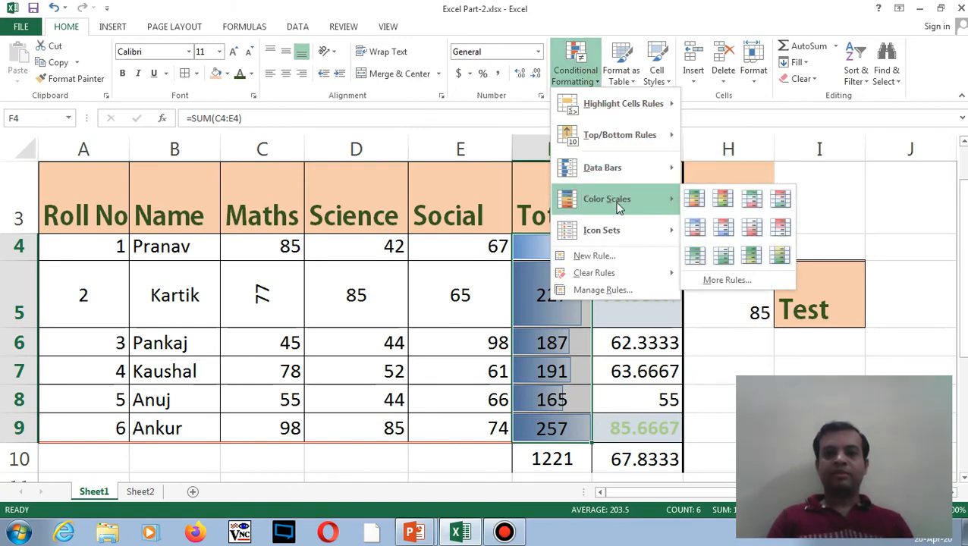
pyautogui.moveTo(622, 228)
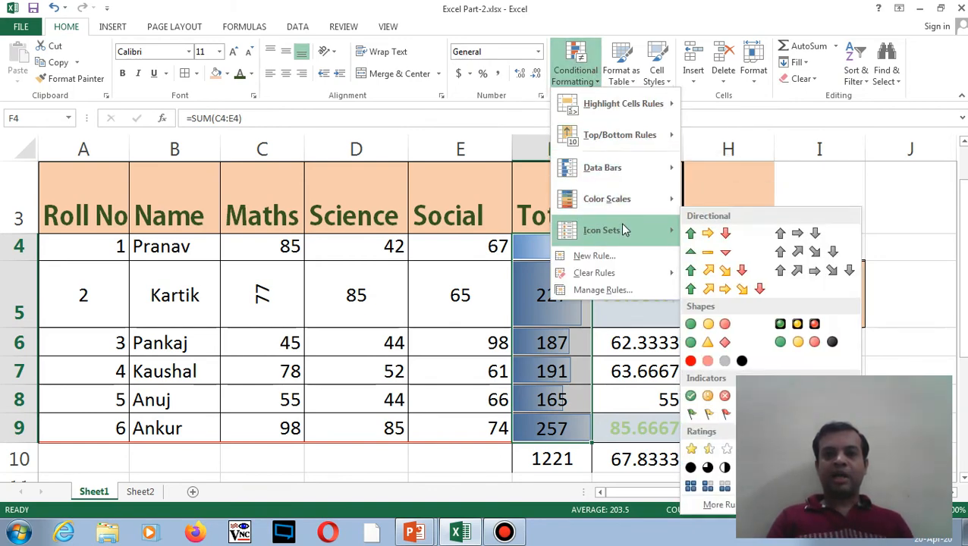
pyautogui.click(718, 241)
pyautogui.click(568, 344)
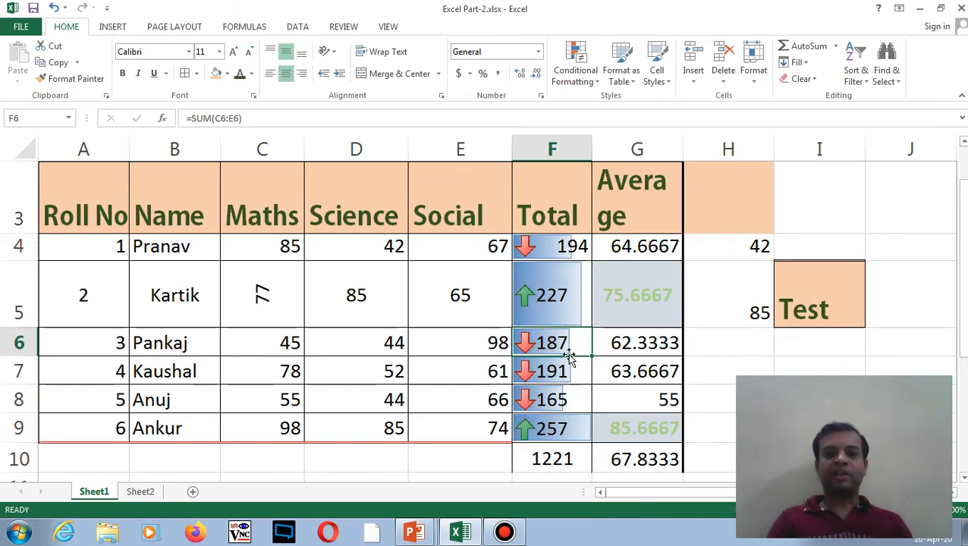
# - Select the Total scores F4:F9 and browse the conditional formatting Data Bars options
pyautogui.click(550, 429)
pyautogui.click(535, 297)
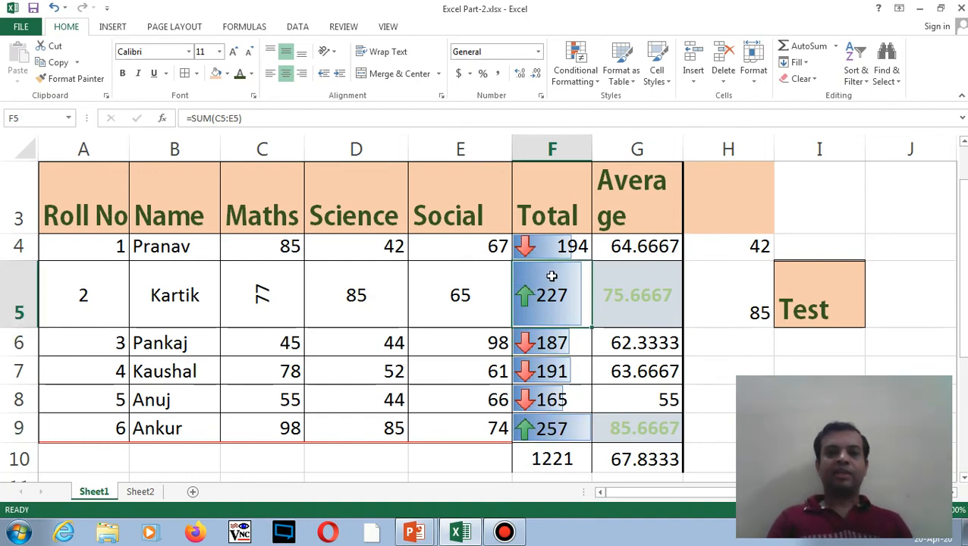
pyautogui.moveTo(541, 247); pyautogui.dragTo(569, 426)
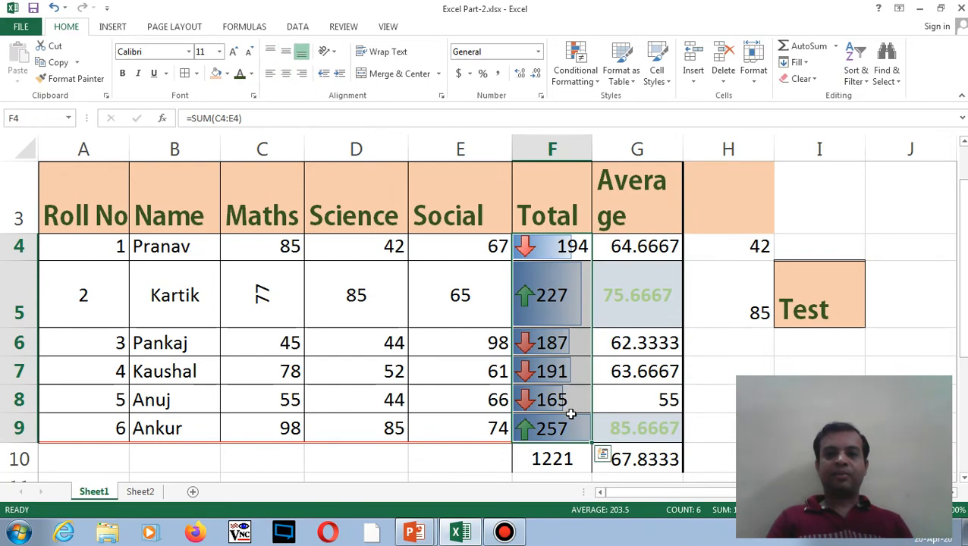
pyautogui.click(598, 82)
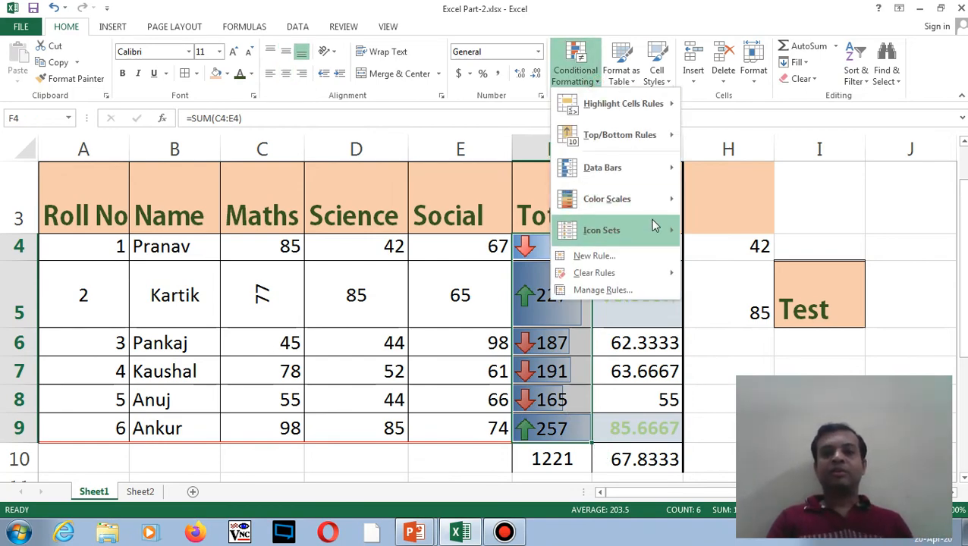
pyautogui.moveTo(650, 180)
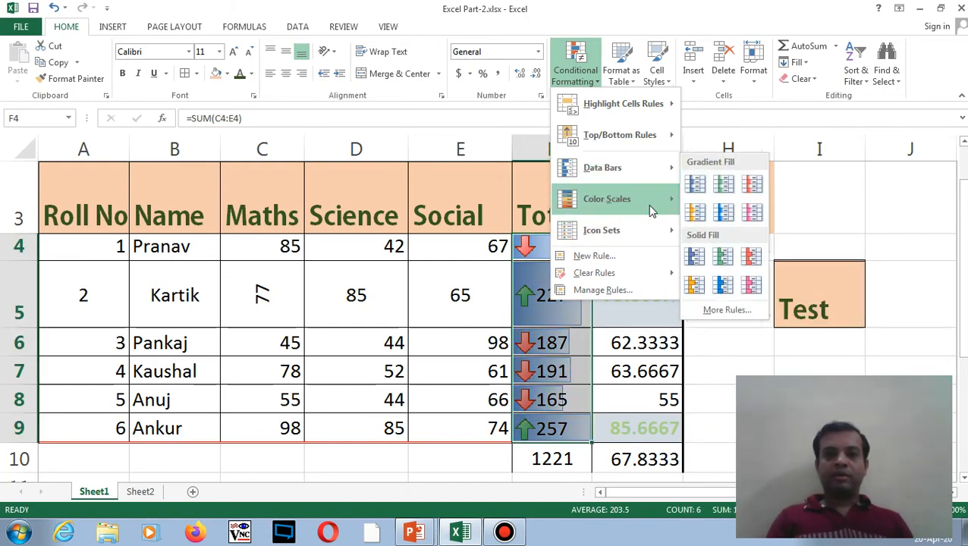
pyautogui.moveTo(651, 209)
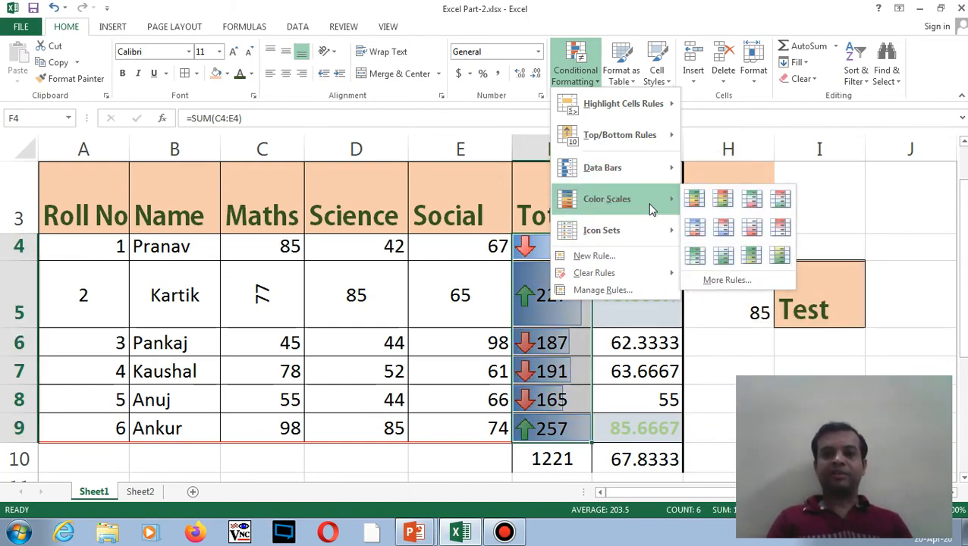
pyautogui.moveTo(643, 171)
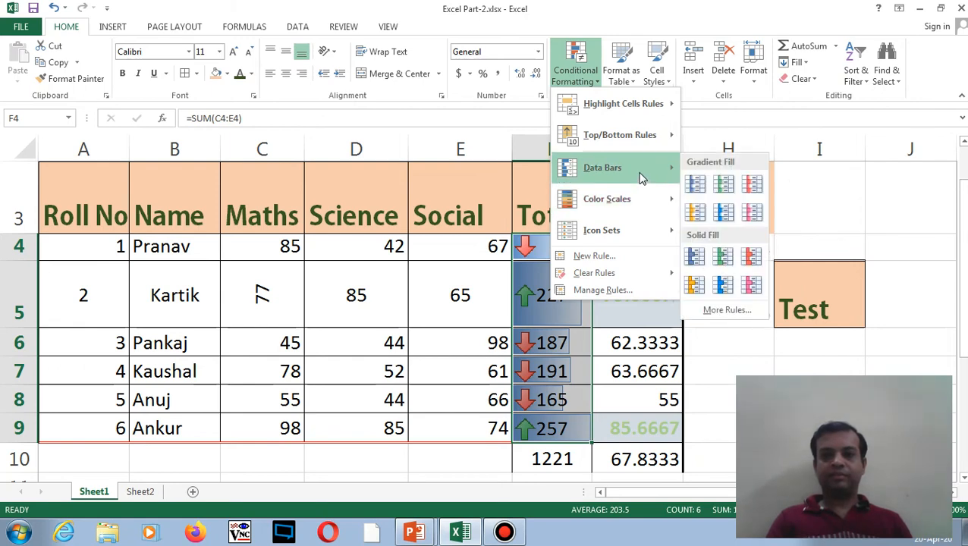
# - Add a data-bar rule that formats all cells by value with solid blue fill
pyautogui.click(719, 309)
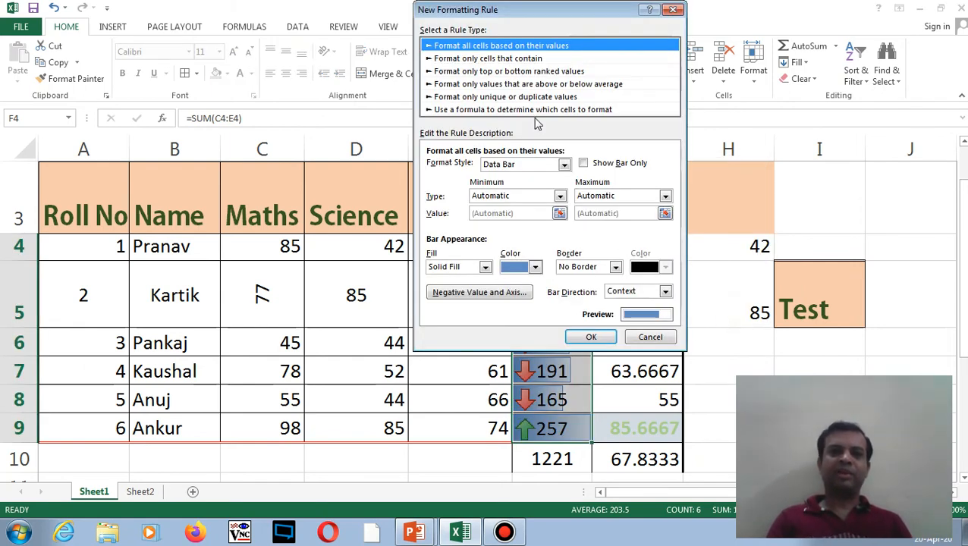
pyautogui.click(482, 61)
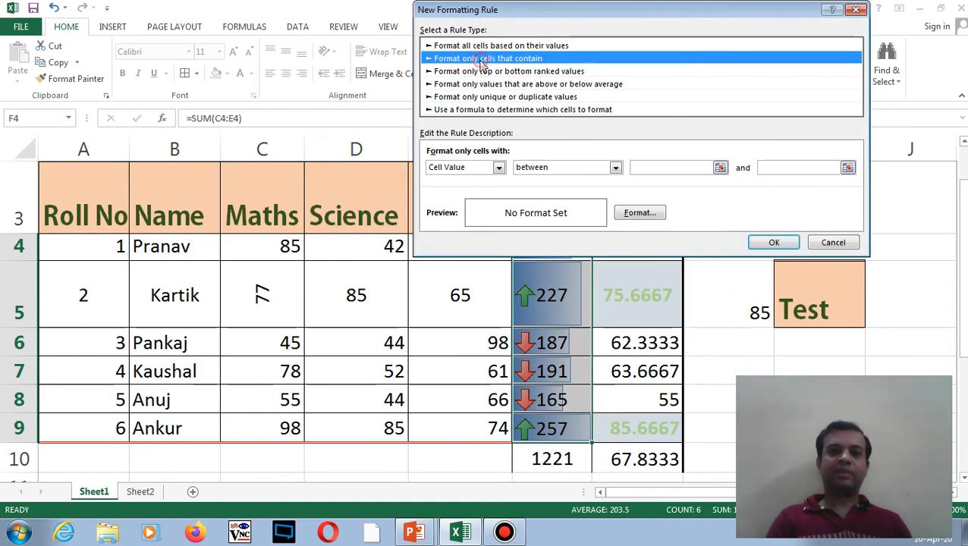
pyautogui.click(482, 72)
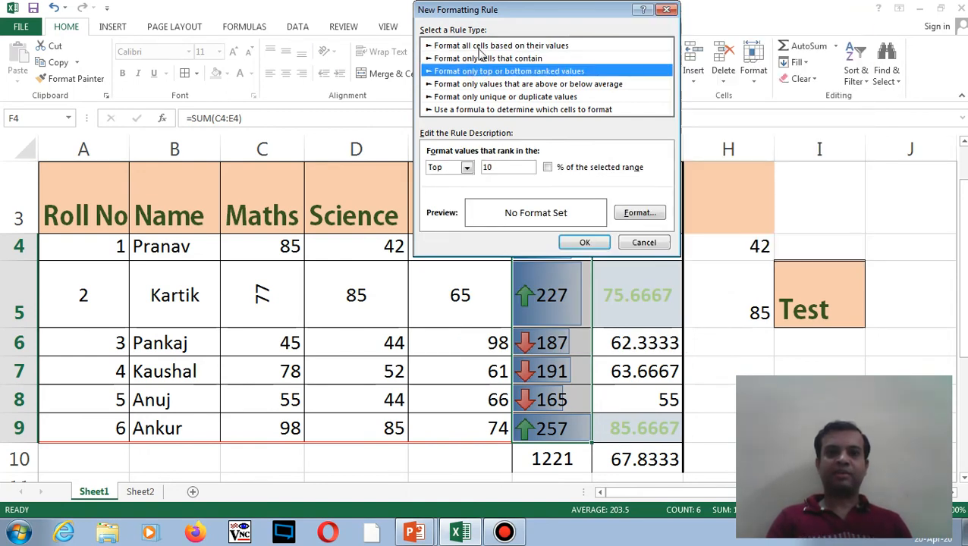
pyautogui.click(478, 47)
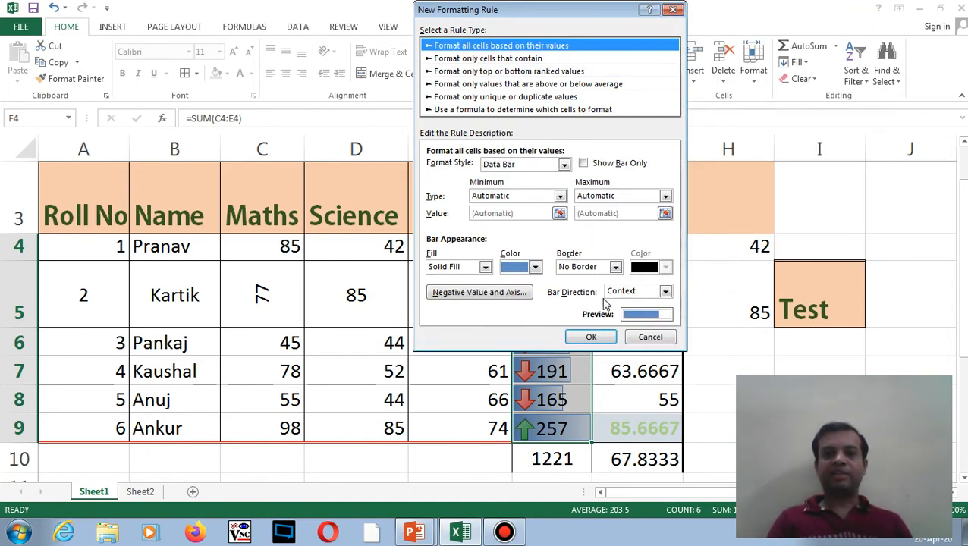
pyautogui.click(601, 337)
pyautogui.click(558, 307)
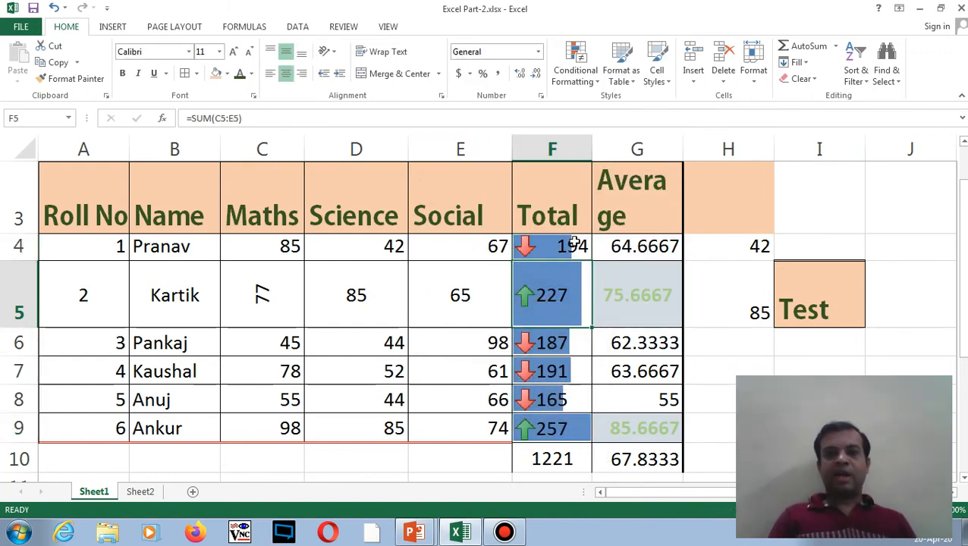
pyautogui.moveTo(575, 243); pyautogui.dragTo(586, 420)
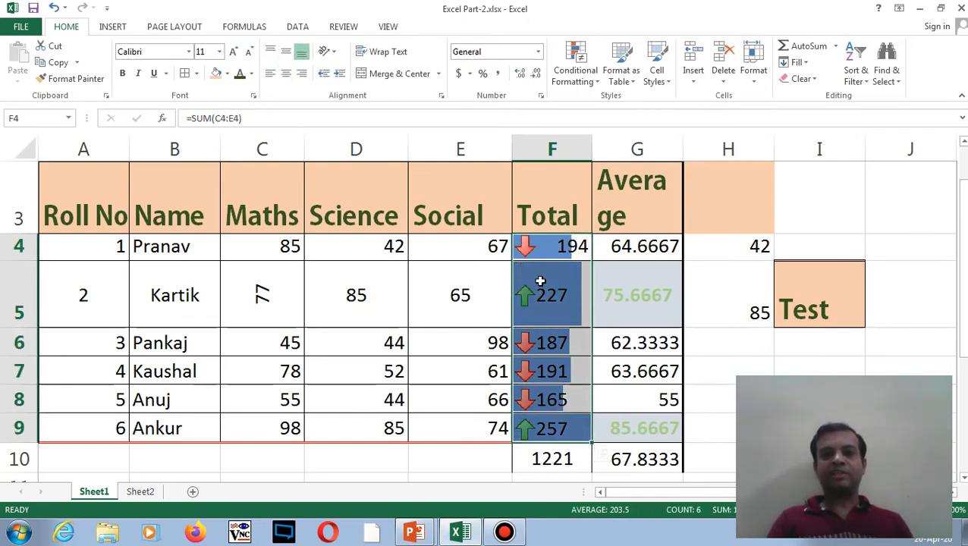
pyautogui.click(575, 72)
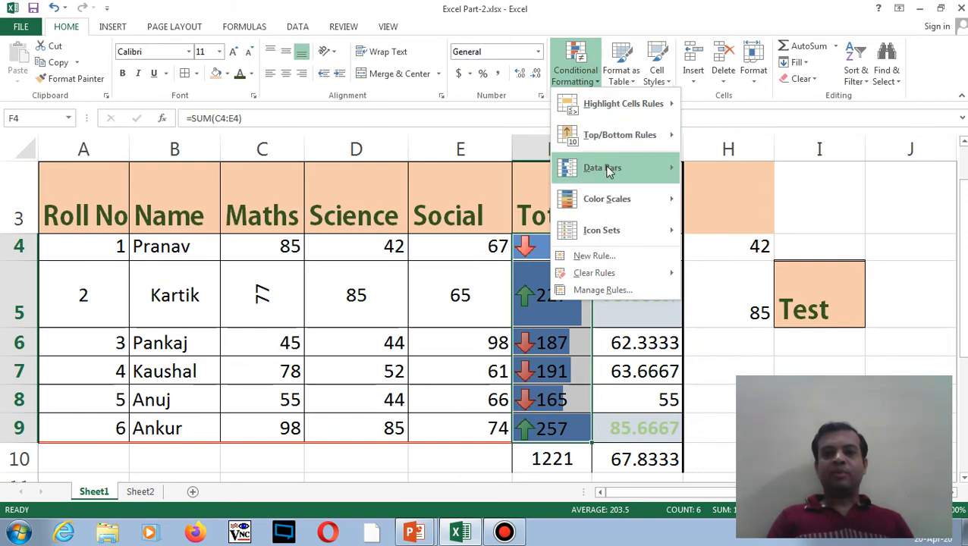
pyautogui.moveTo(607, 170)
pyautogui.moveTo(615, 192)
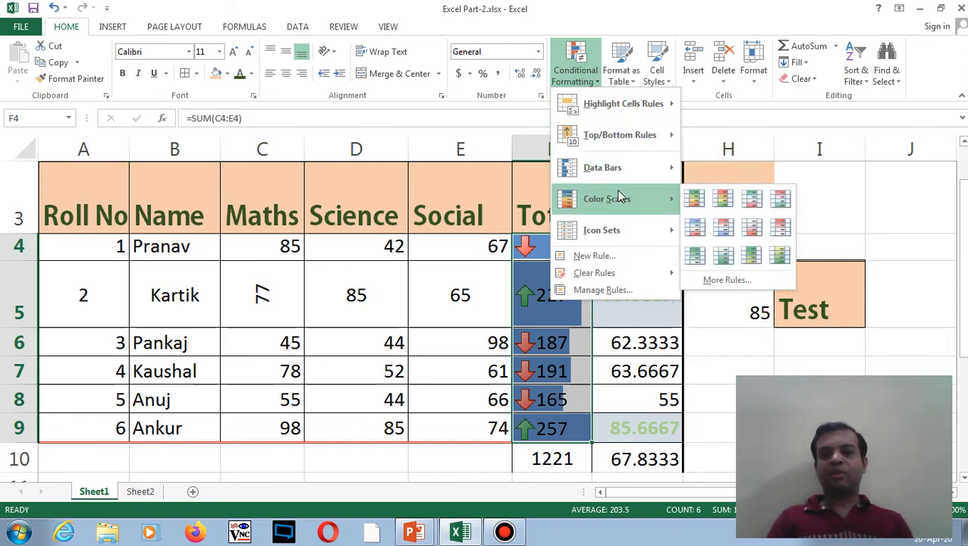
pyautogui.moveTo(642, 230)
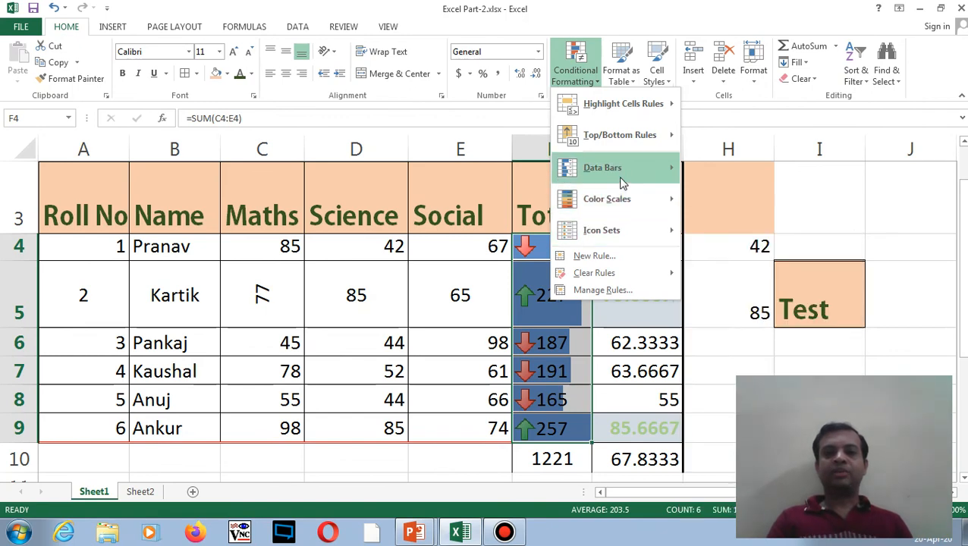
pyautogui.click(608, 256)
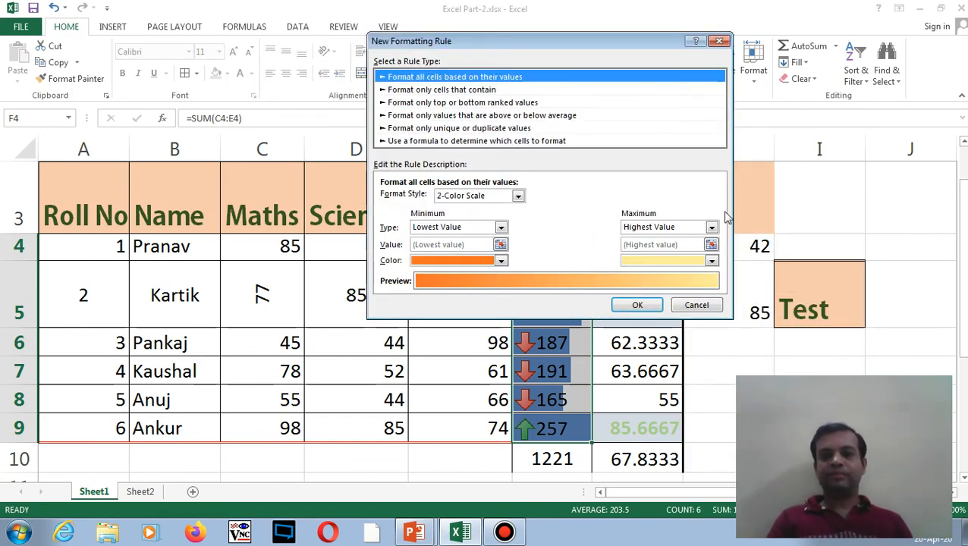
pyautogui.click(687, 306)
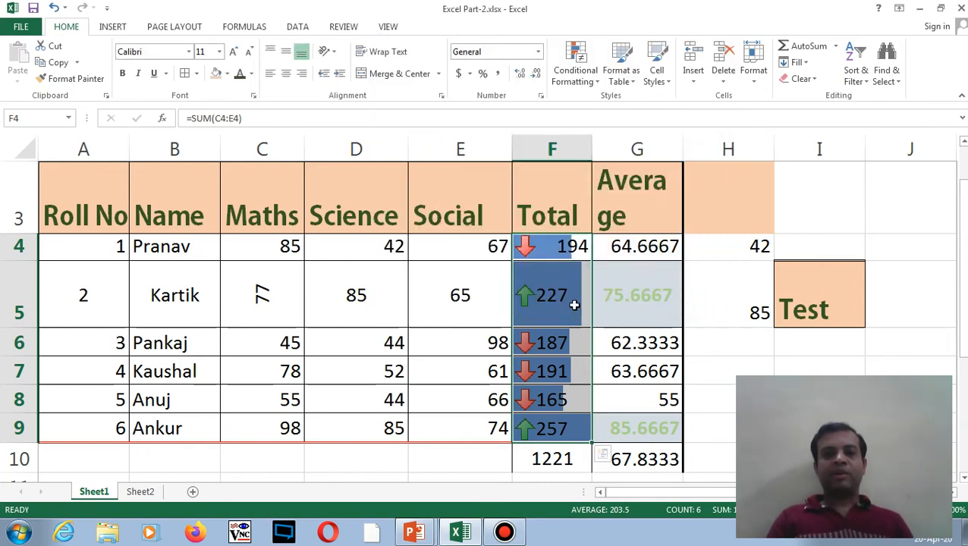
pyautogui.click(552, 297)
# - Preview the Format as Table style gallery without choosing a style
pyautogui.click(694, 286)
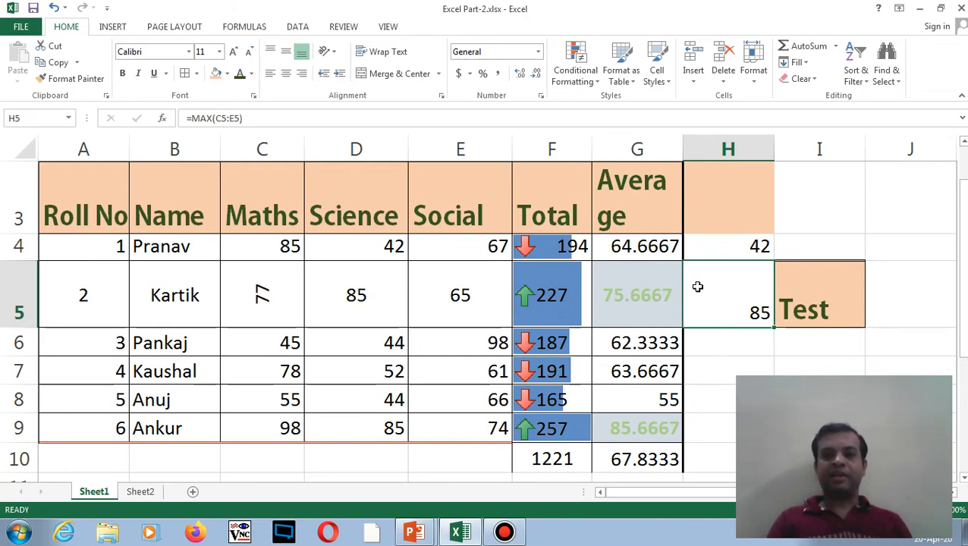
pyautogui.click(437, 278)
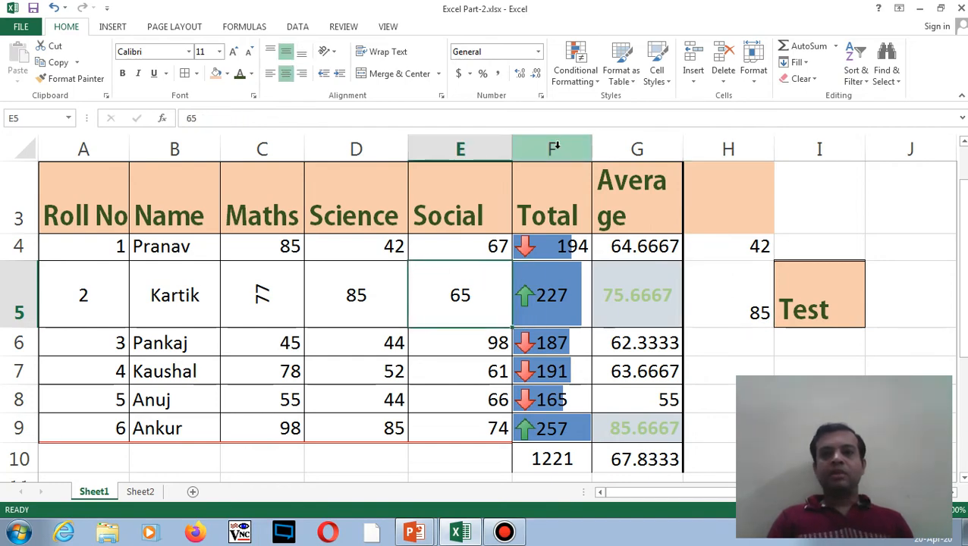
pyautogui.click(464, 249)
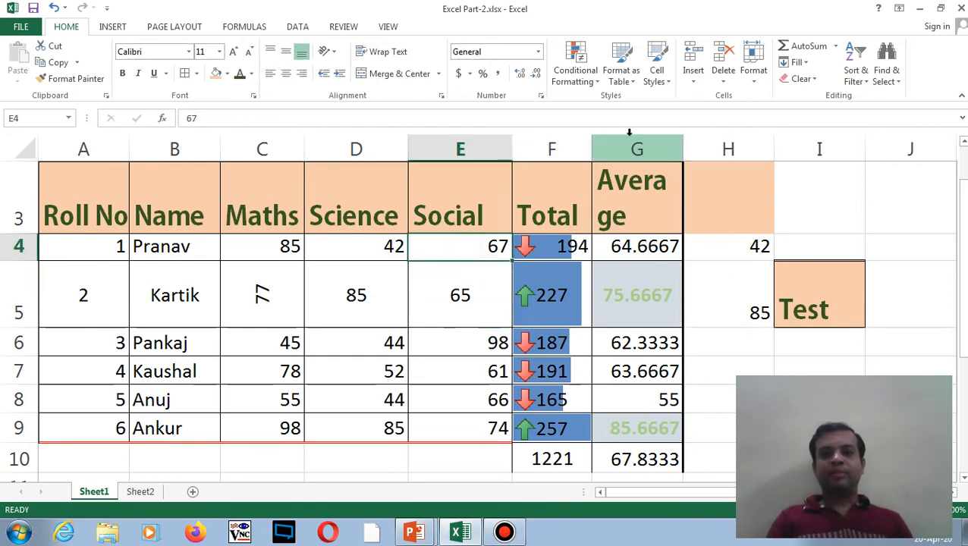
pyautogui.click(631, 82)
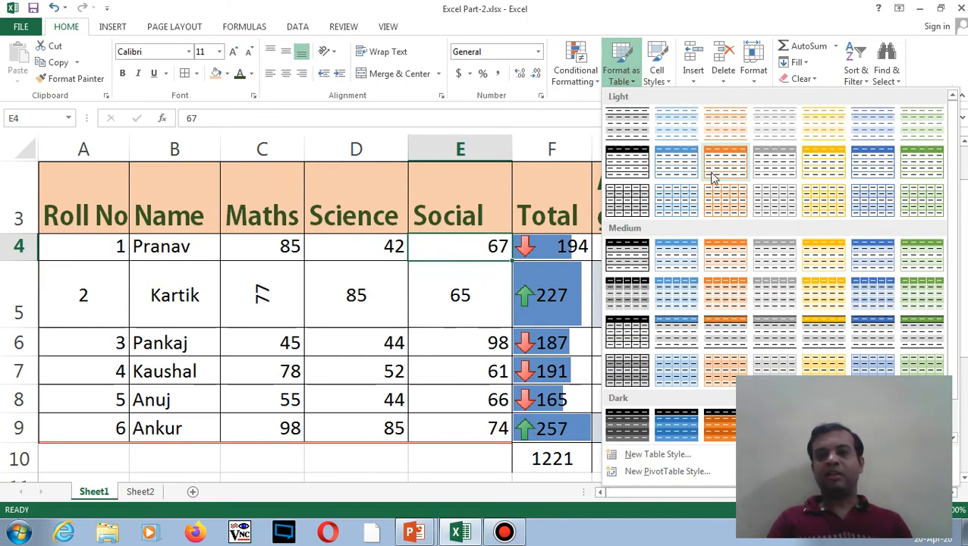
pyautogui.click(389, 252)
# - Format A3:G9 as a table in a light orange style, with headers
pyautogui.click(74, 203)
pyautogui.moveTo(129, 220); pyautogui.dragTo(629, 426)
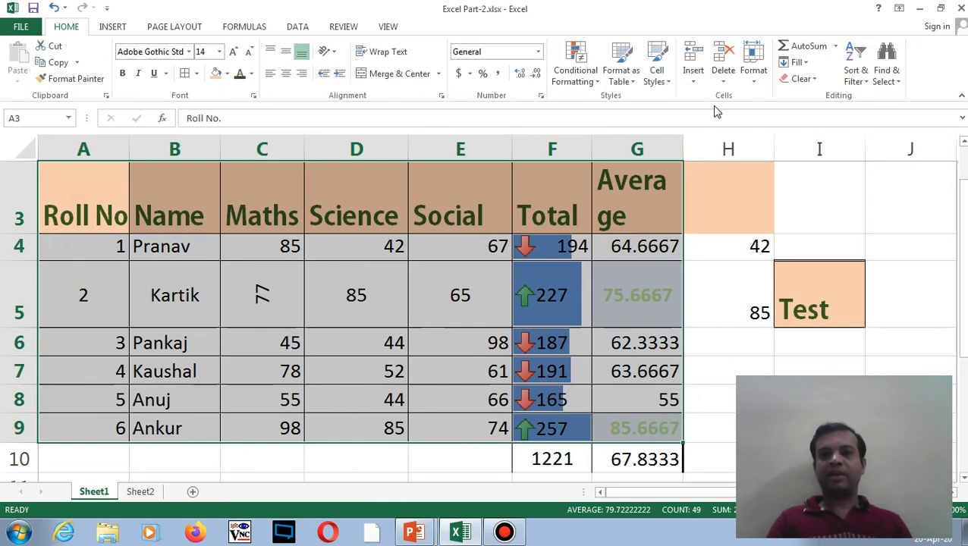
pyautogui.click(620, 69)
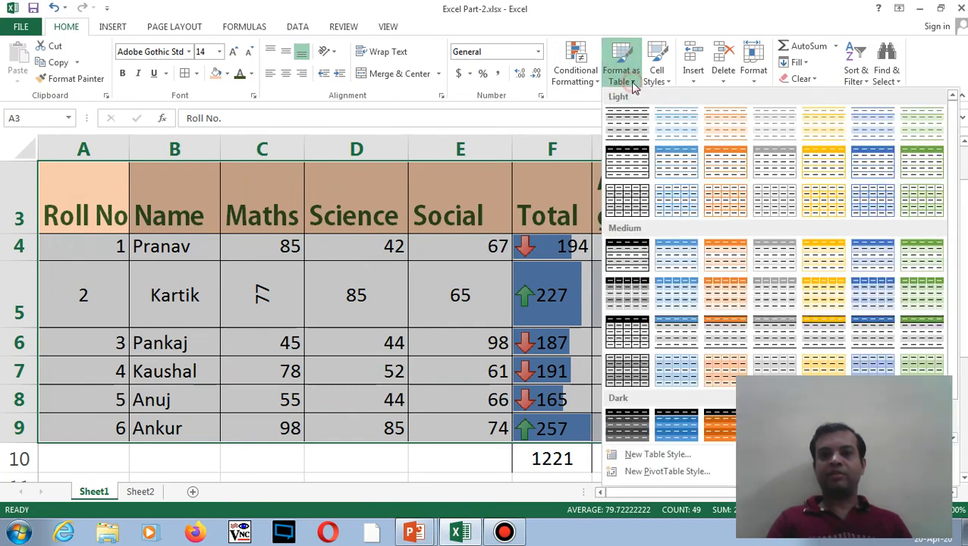
pyautogui.click(723, 171)
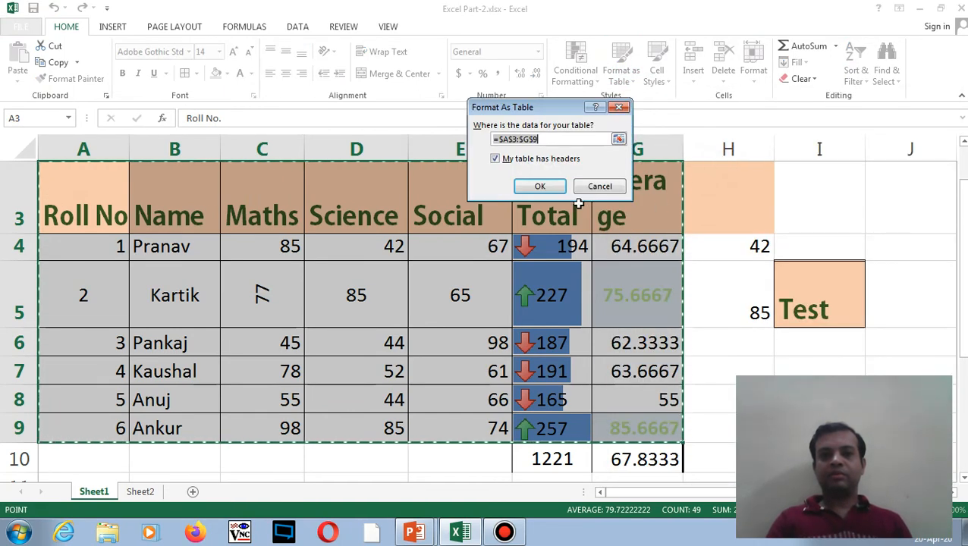
pyautogui.click(539, 186)
pyautogui.click(493, 257)
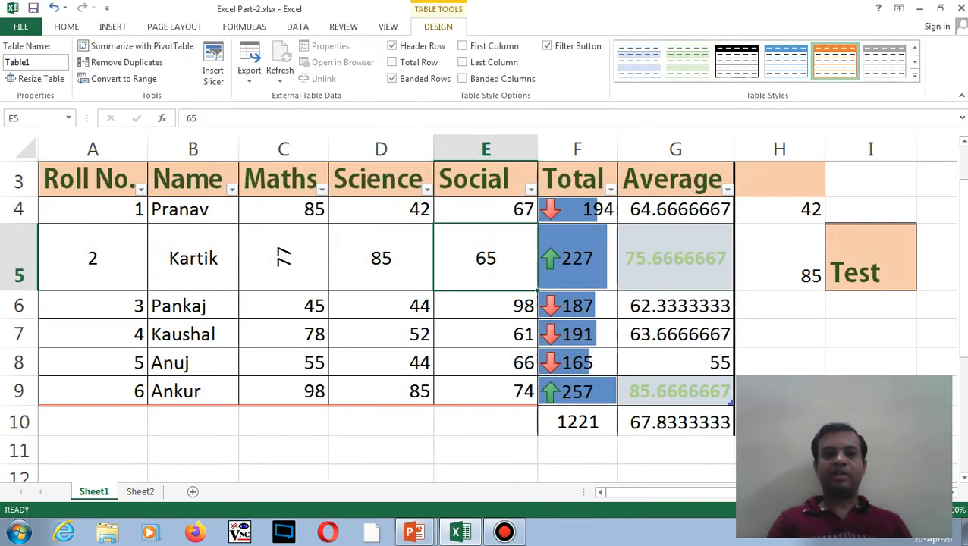
# - Try a green banded table style, then undo both the style and the table conversion
pyautogui.scroll(1, 918, 292)
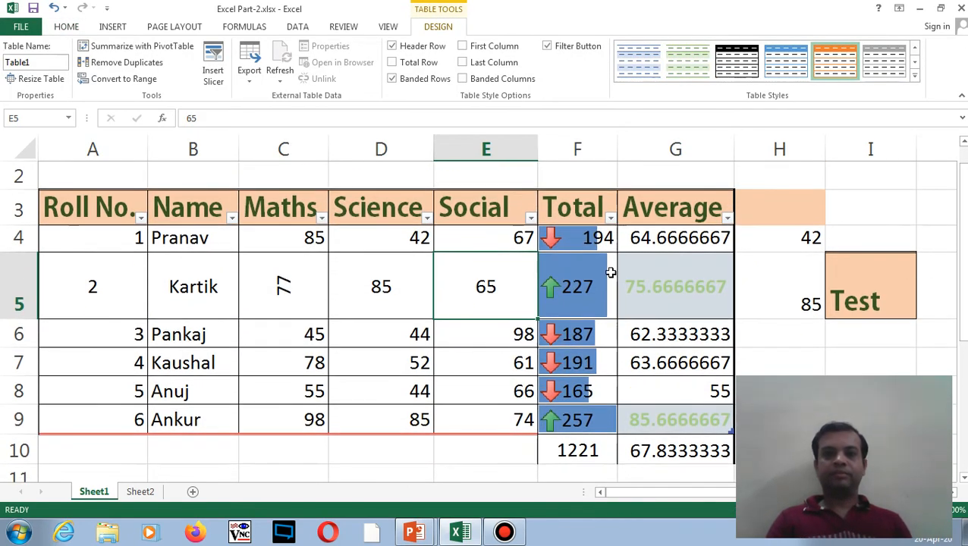
pyautogui.moveTo(91, 236); pyautogui.dragTo(710, 403)
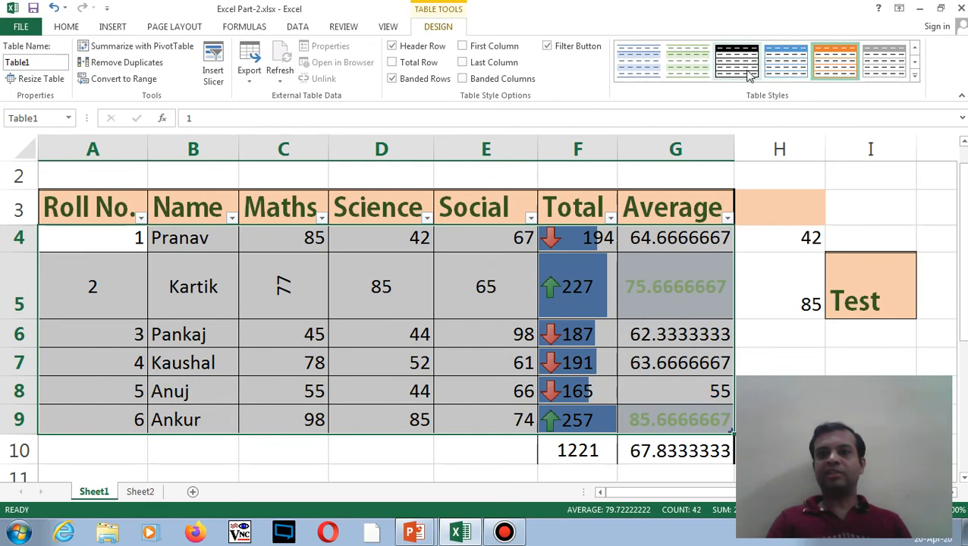
pyautogui.click(705, 71)
pyautogui.click(477, 265)
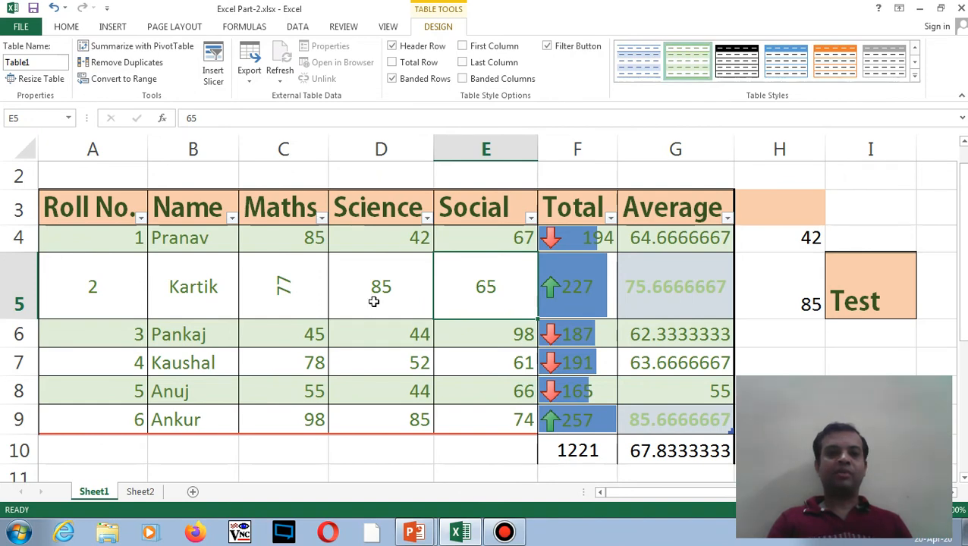
pyautogui.hotkey('ctrl', 'z')
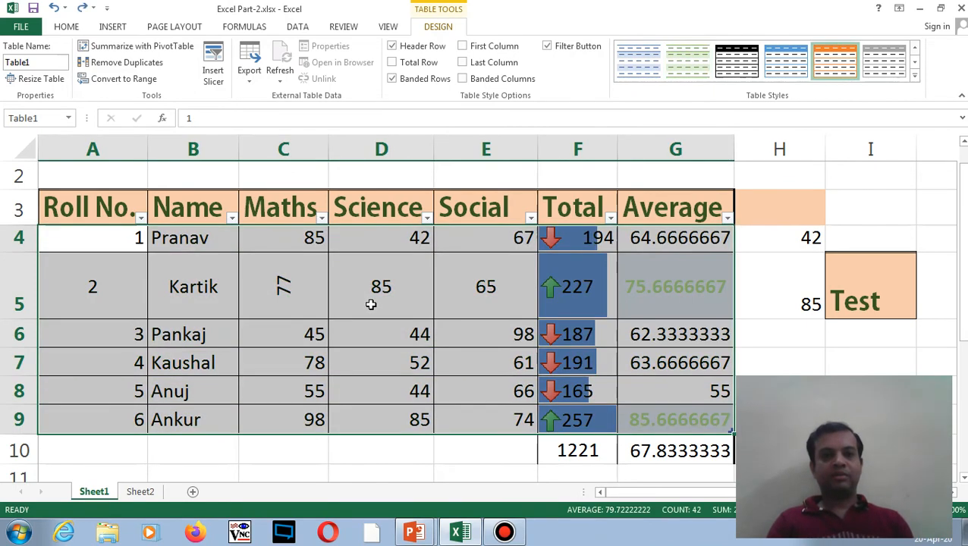
pyautogui.hotkey('ctrl', 'z')
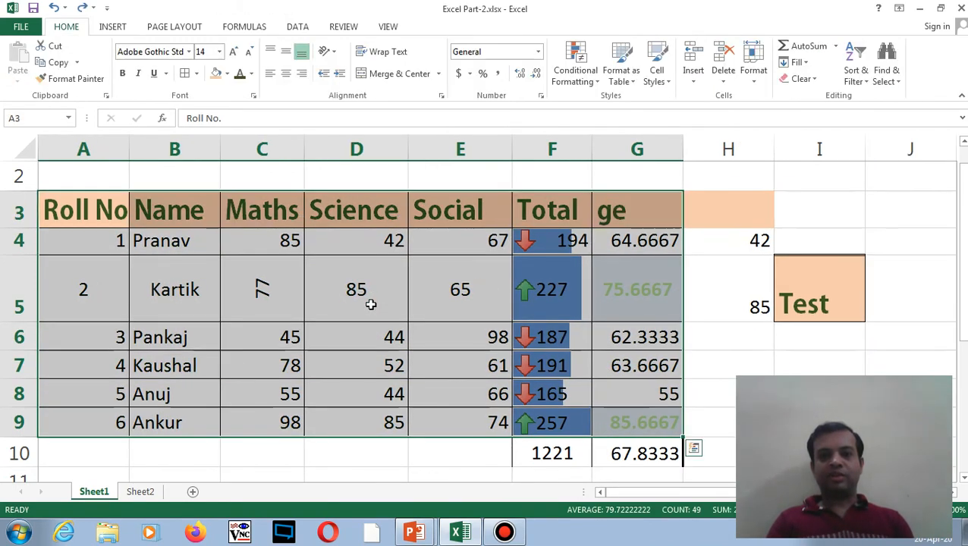
# - Select the marks range A3:G9 and preview the Cell Styles gallery twice without applying a style
pyautogui.click(378, 327)
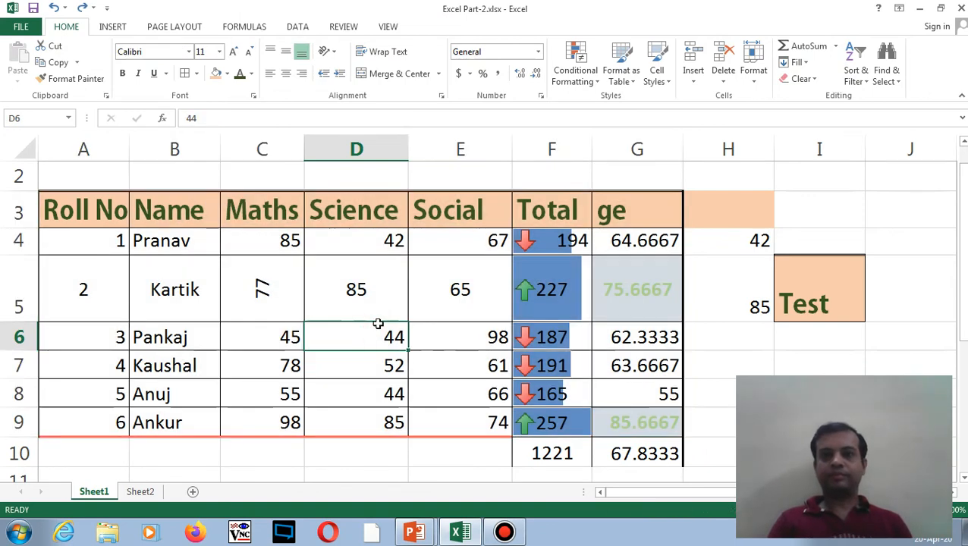
pyautogui.click(425, 294)
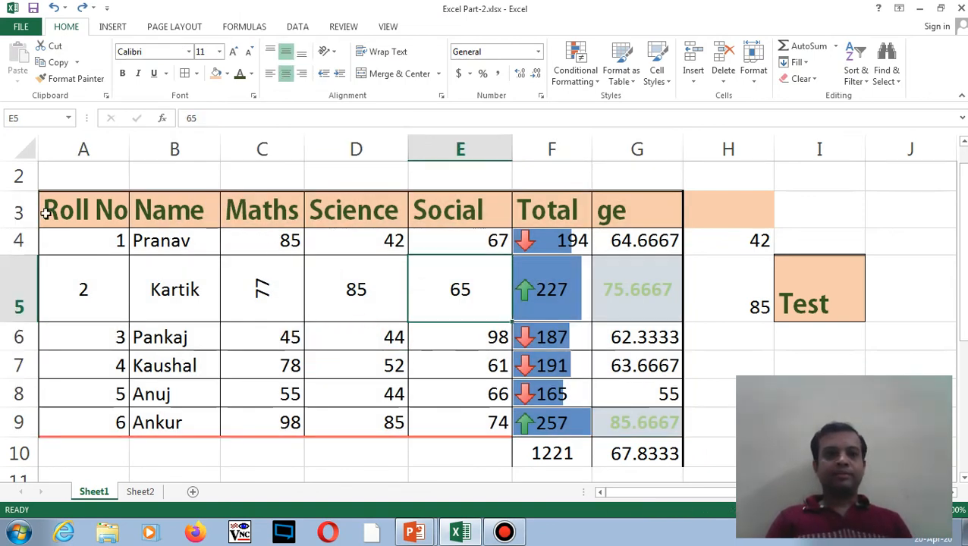
pyautogui.moveTo(47, 211); pyautogui.dragTo(679, 434)
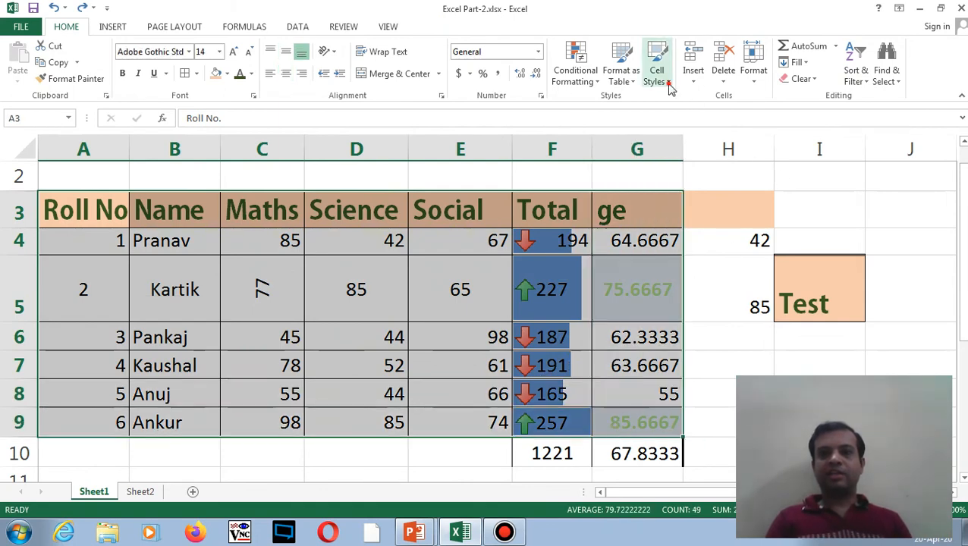
pyautogui.click(670, 89)
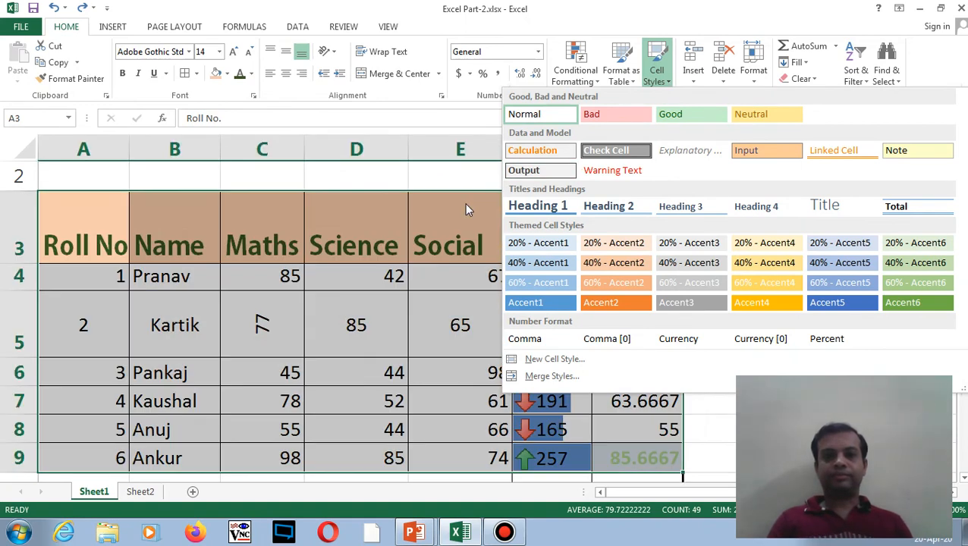
pyautogui.click(416, 272)
pyautogui.click(425, 282)
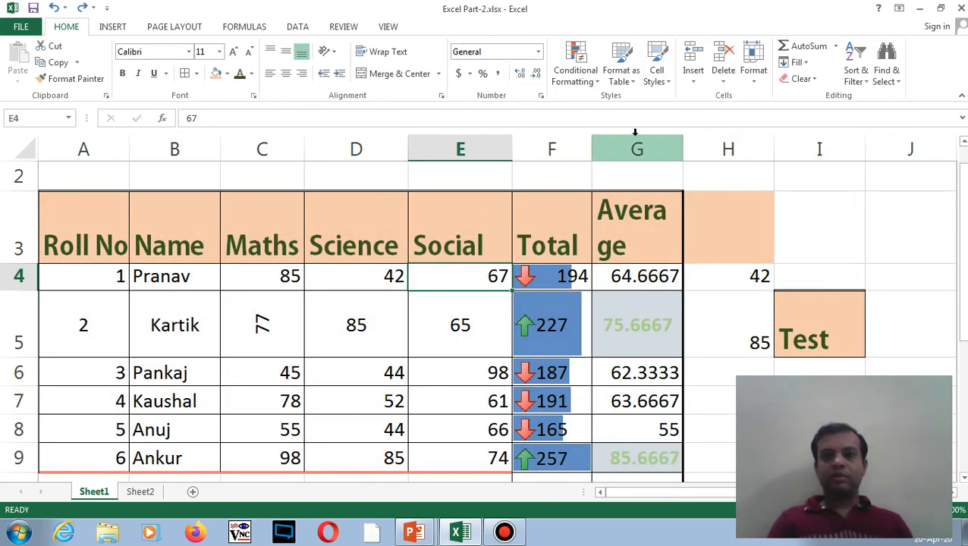
pyautogui.click(658, 76)
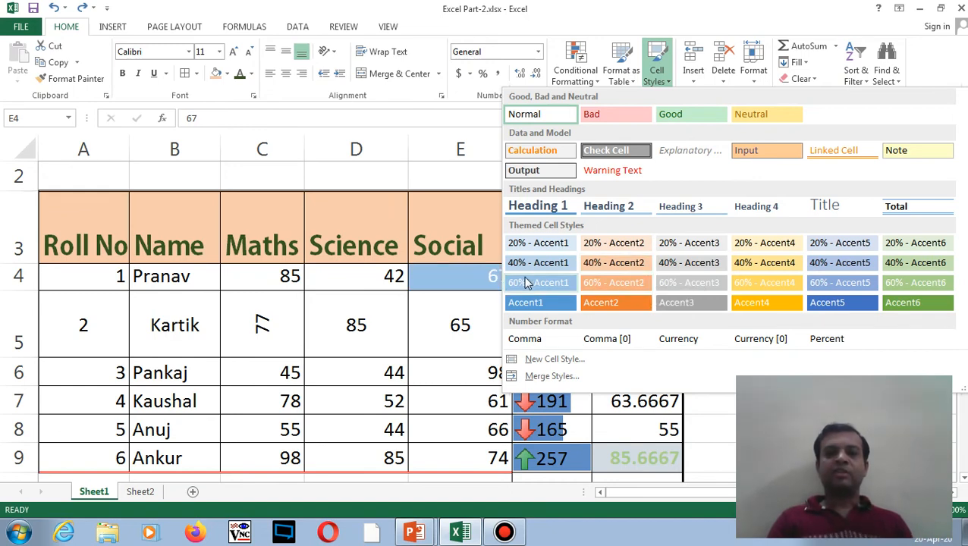
pyautogui.click(446, 288)
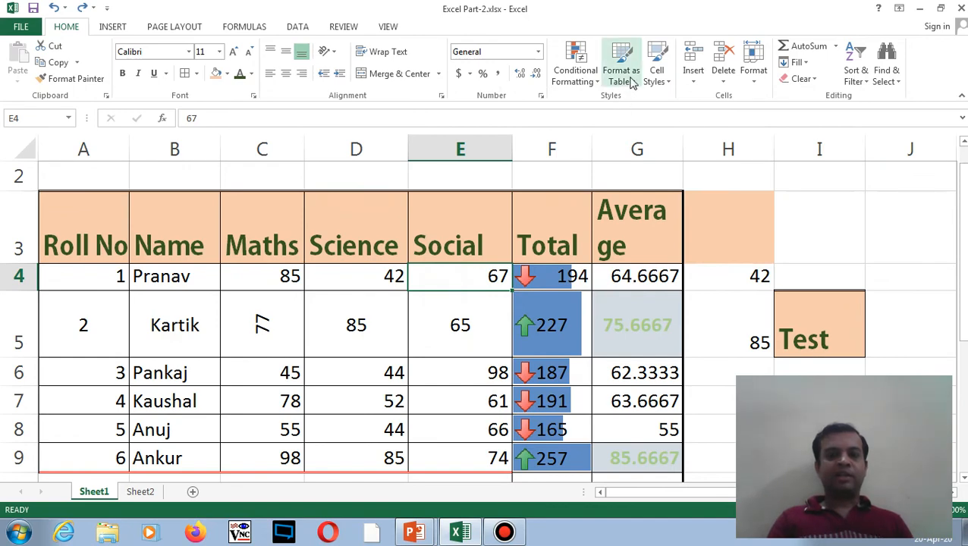
pyautogui.click(434, 302)
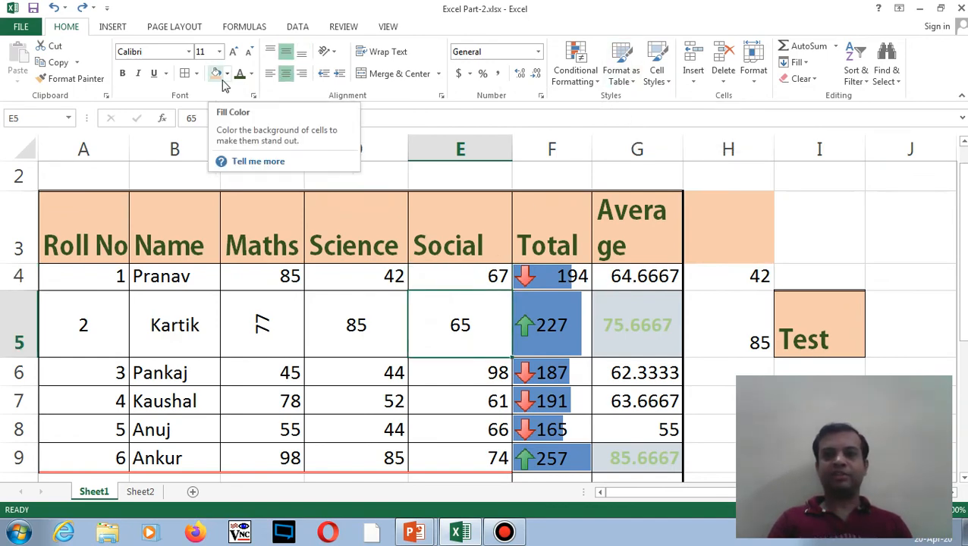
pyautogui.click(360, 307)
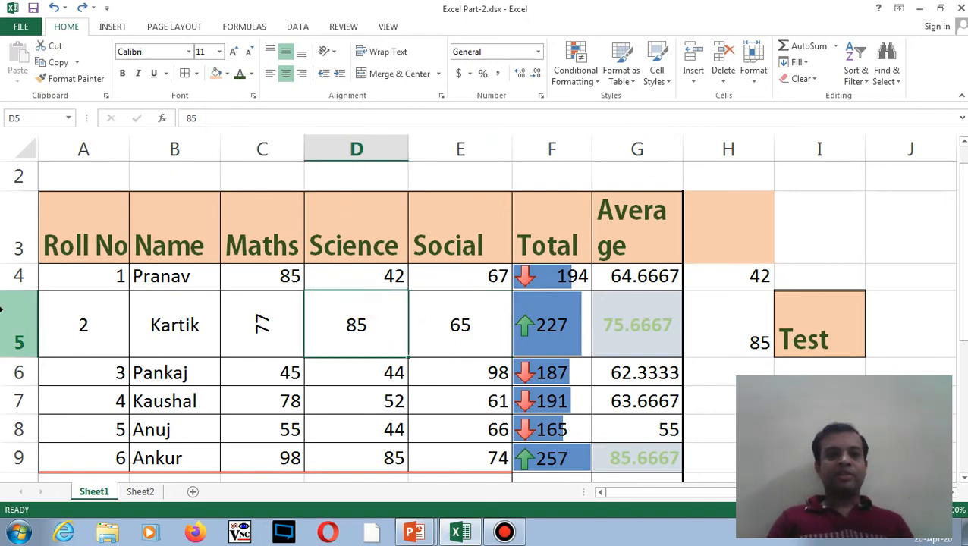
# - Browse the Insert, Delete and Format options in the Cells group without using them
pyautogui.click(696, 78)
pyautogui.click(722, 82)
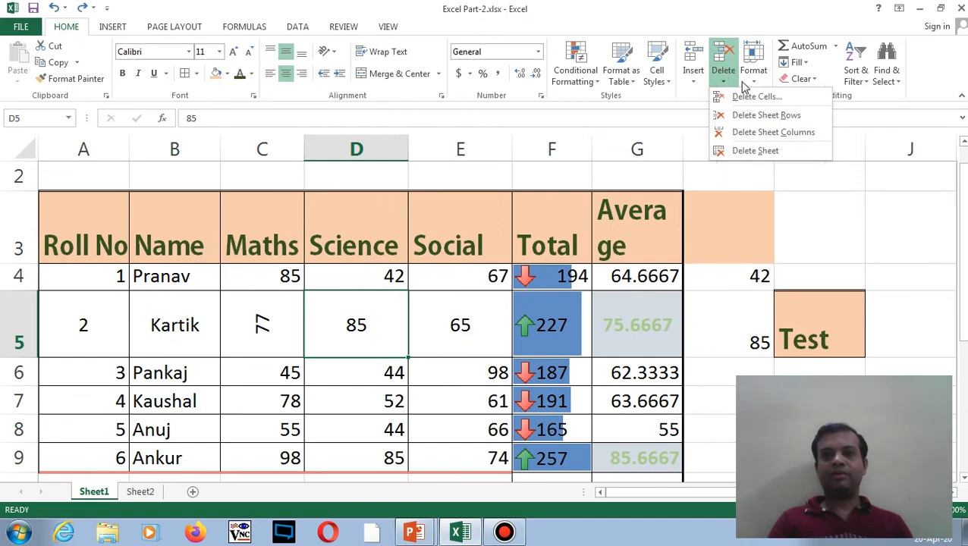
pyautogui.click(753, 80)
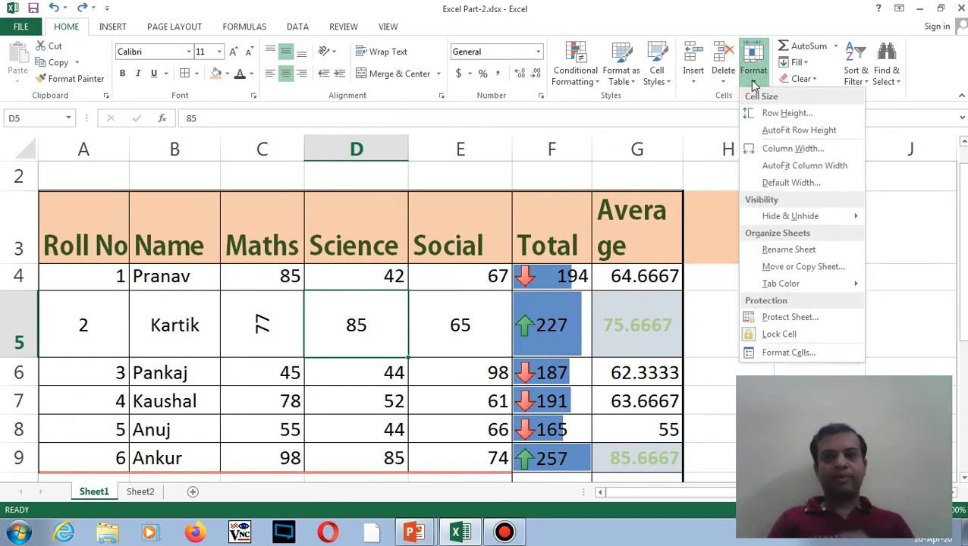
pyautogui.click(600, 190)
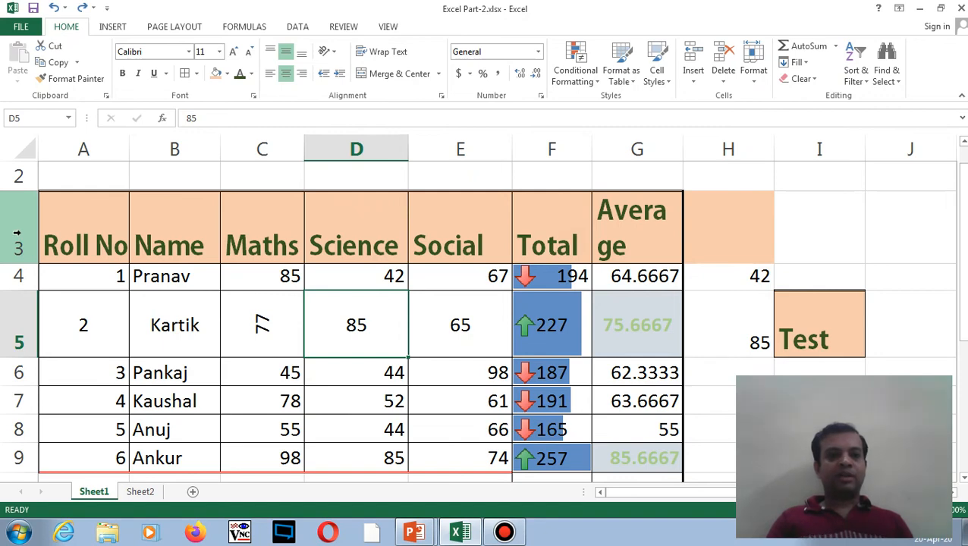
# - Insert a blank sheet row above Pranav's row 4, then undo it
pyautogui.click(18, 276)
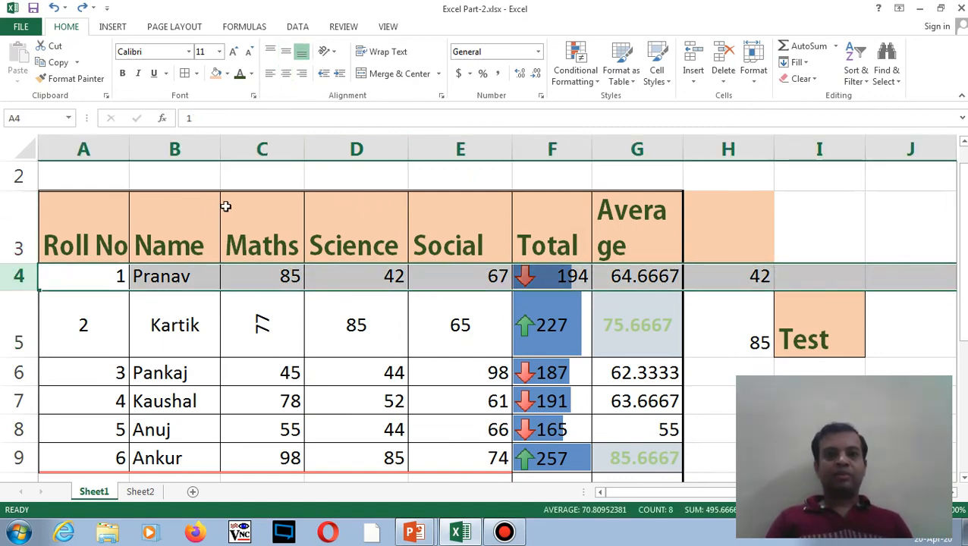
pyautogui.click(694, 82)
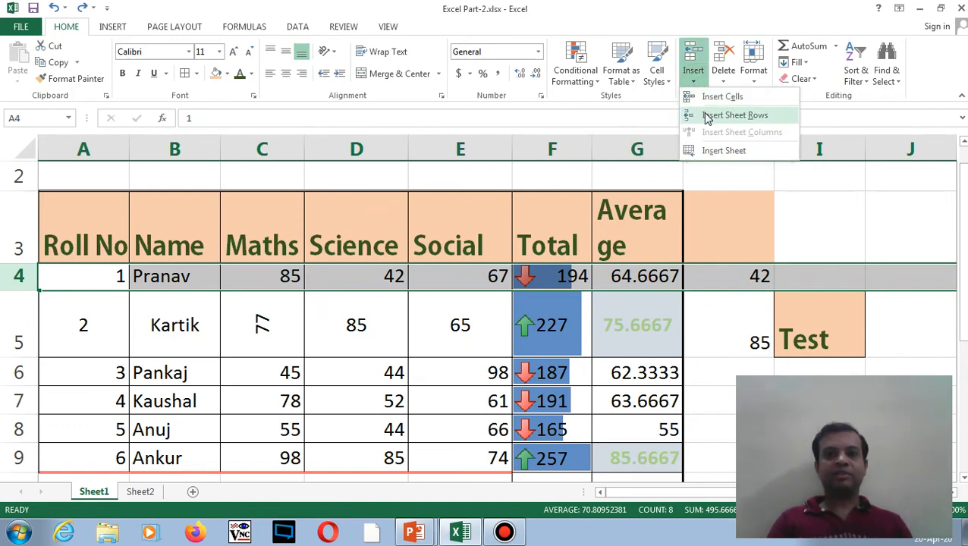
pyautogui.click(734, 115)
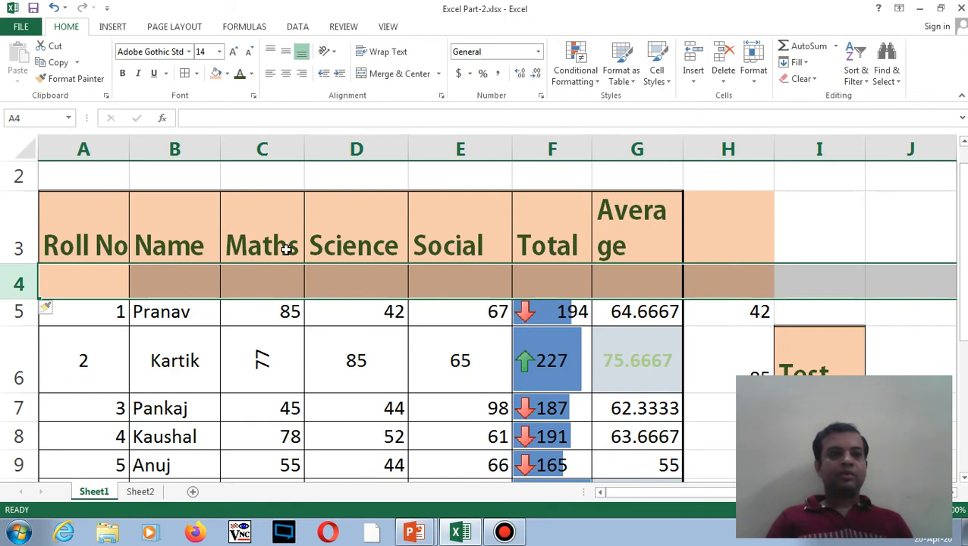
pyautogui.click(95, 286)
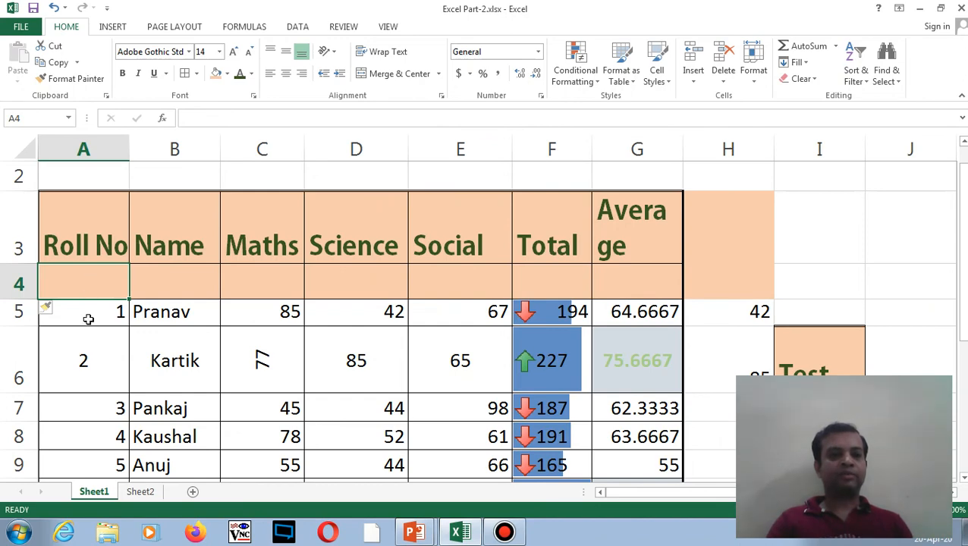
pyautogui.hotkey('ctrl', 'z')
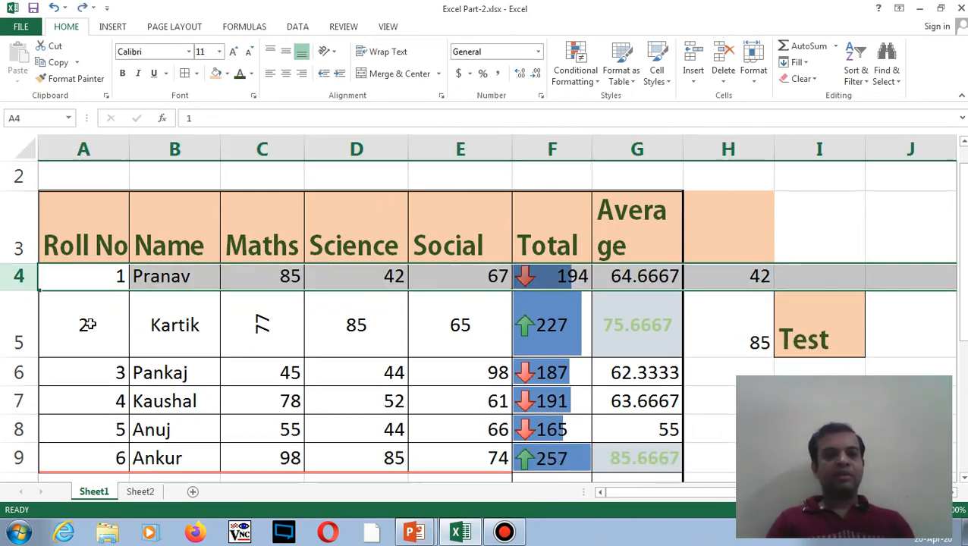
# - Select row 4, bring up its context menu, and dismiss it with Esc
pyautogui.click(78, 278)
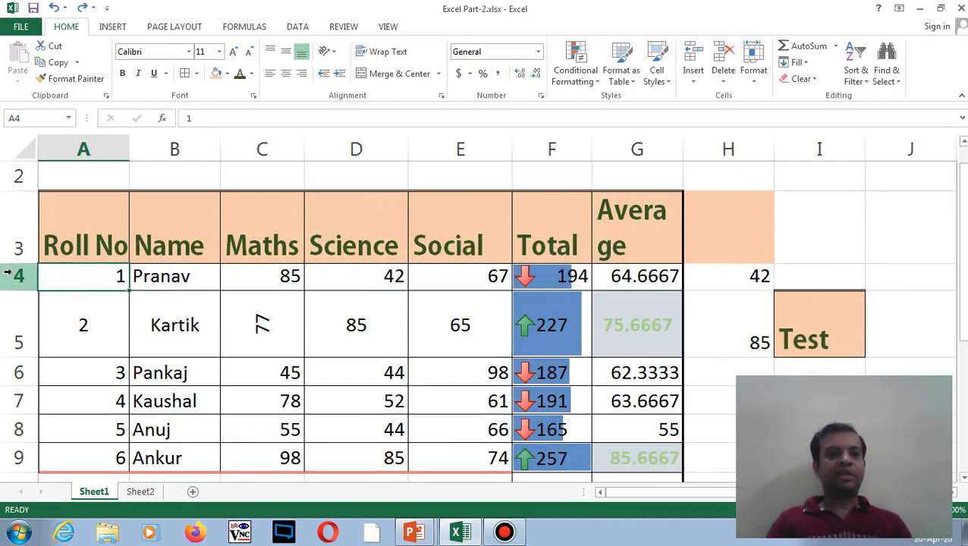
pyautogui.click(12, 275)
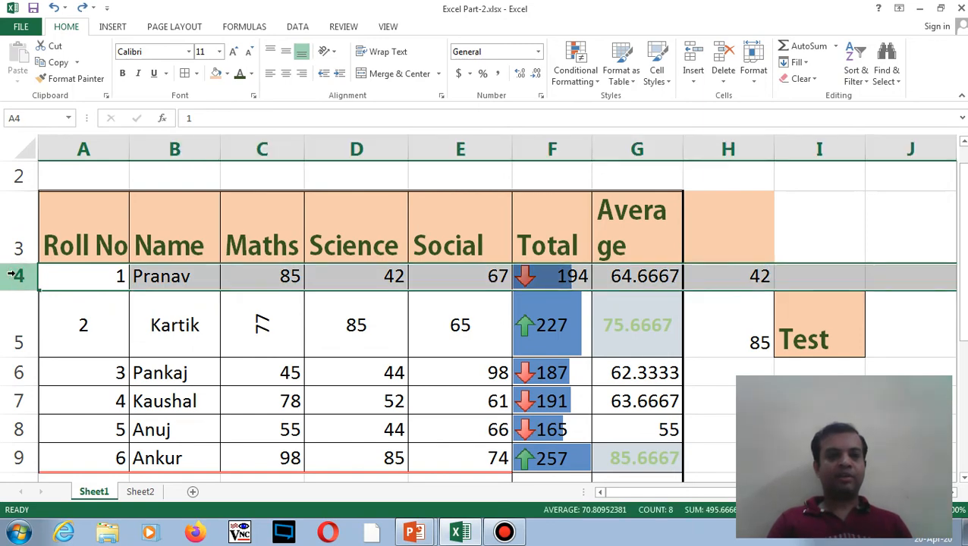
pyautogui.rightClick(14, 277)
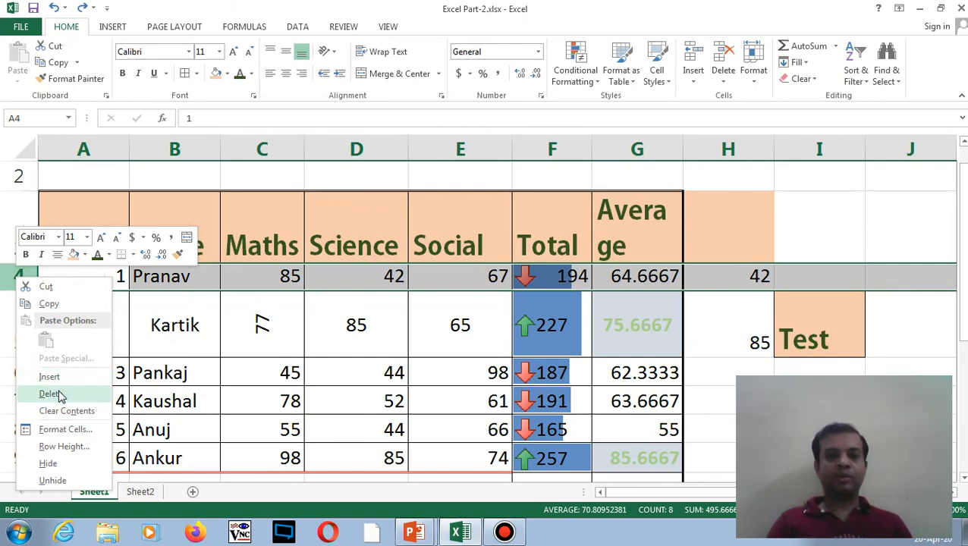
pyautogui.press('Escape')
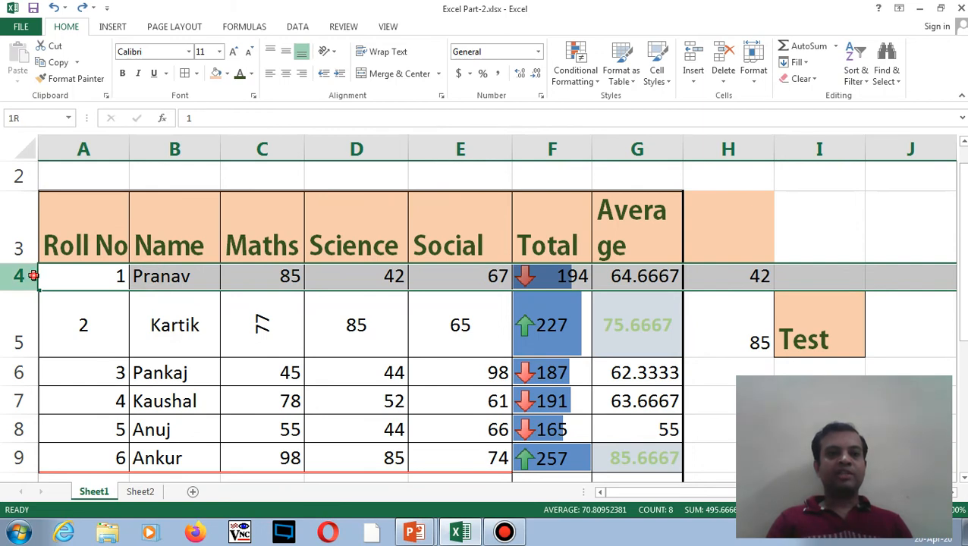
# - Browse the Insert and Delete options, select the Social heading in E3, and bring up the Format options
pyautogui.click(693, 80)
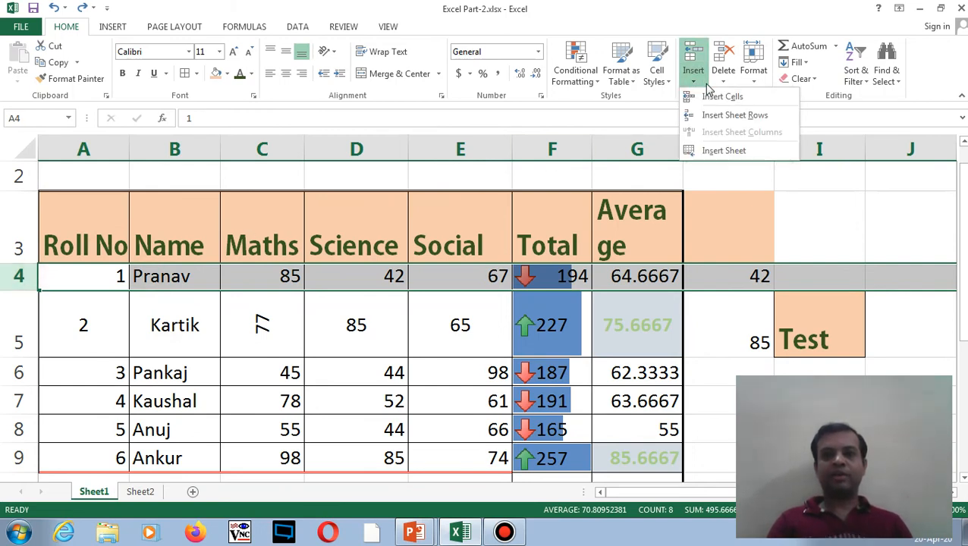
pyautogui.click(724, 83)
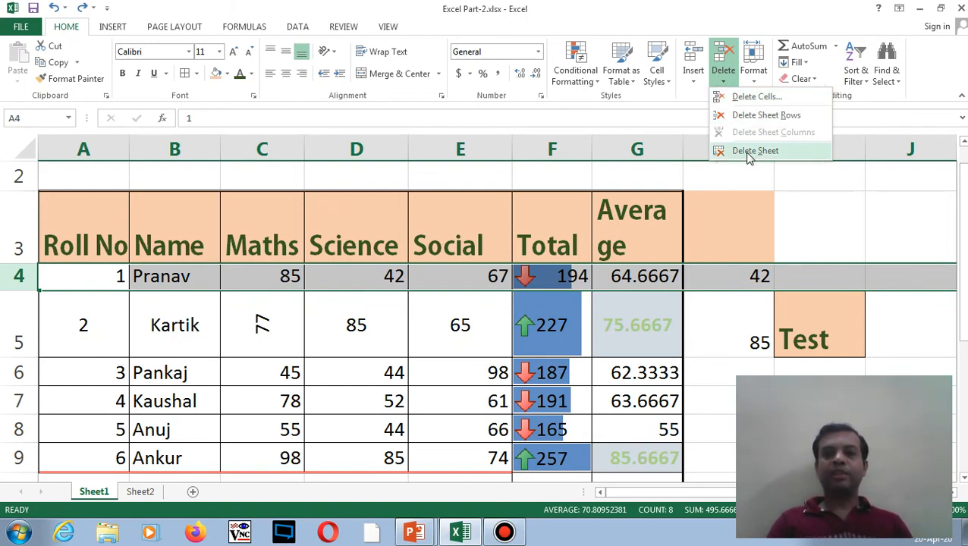
pyautogui.click(697, 81)
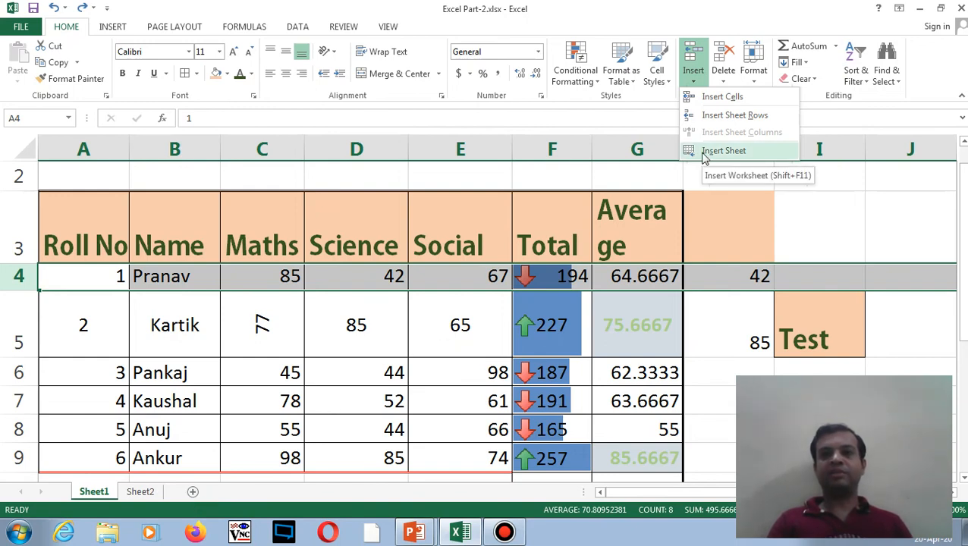
pyautogui.click(427, 241)
pyautogui.click(428, 243)
pyautogui.click(760, 84)
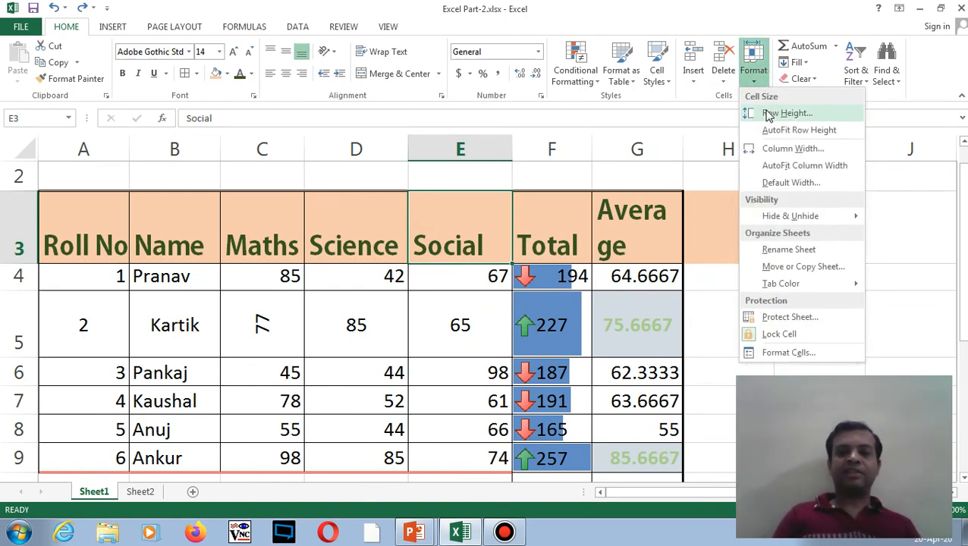
# - Set the header row height to 40
pyautogui.click(768, 114)
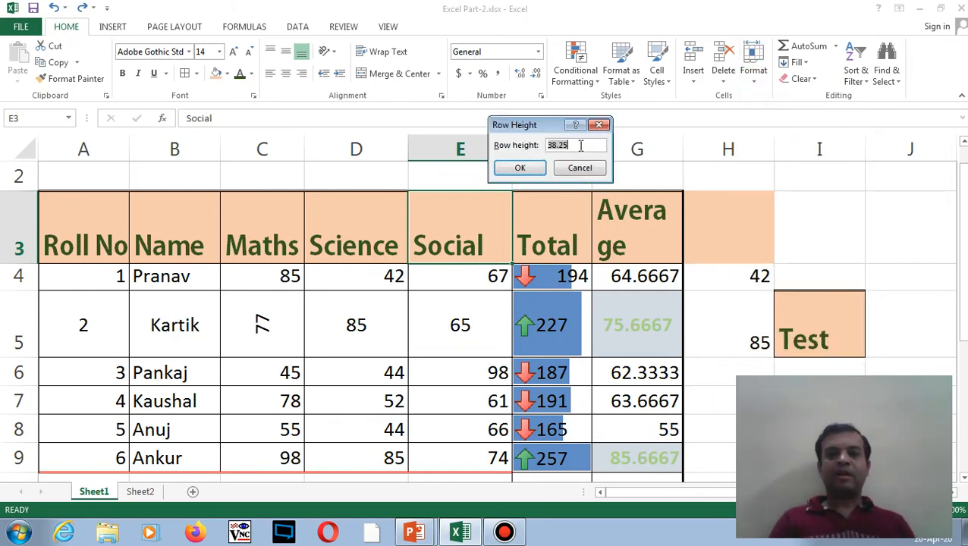
pyautogui.press('BackSpace')
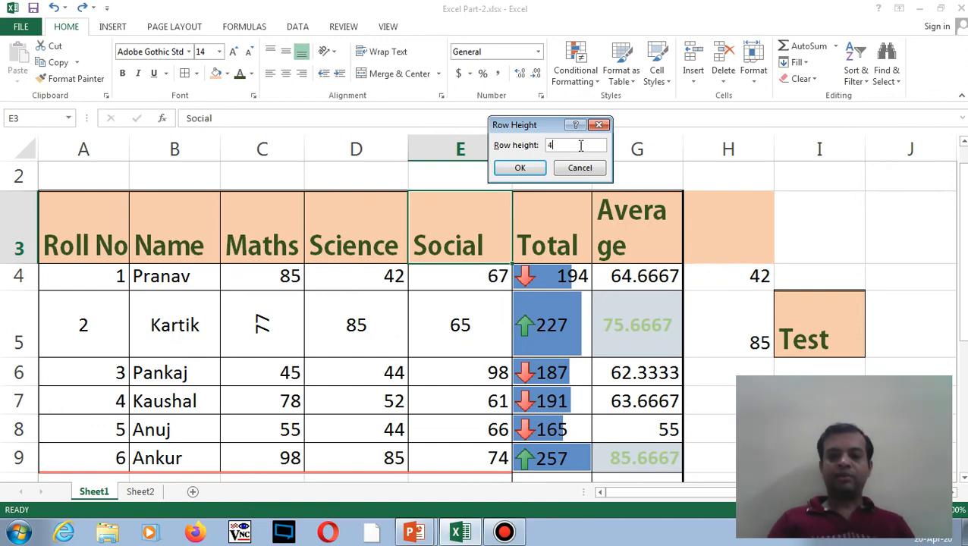
pyautogui.click(526, 171)
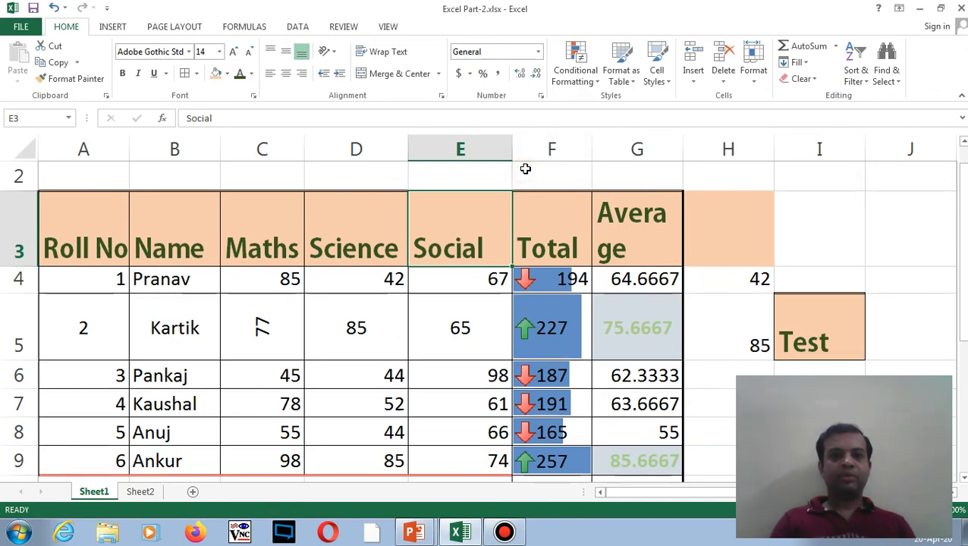
# - Check column E's width and leave it unchanged at 9.71
pyautogui.click(759, 84)
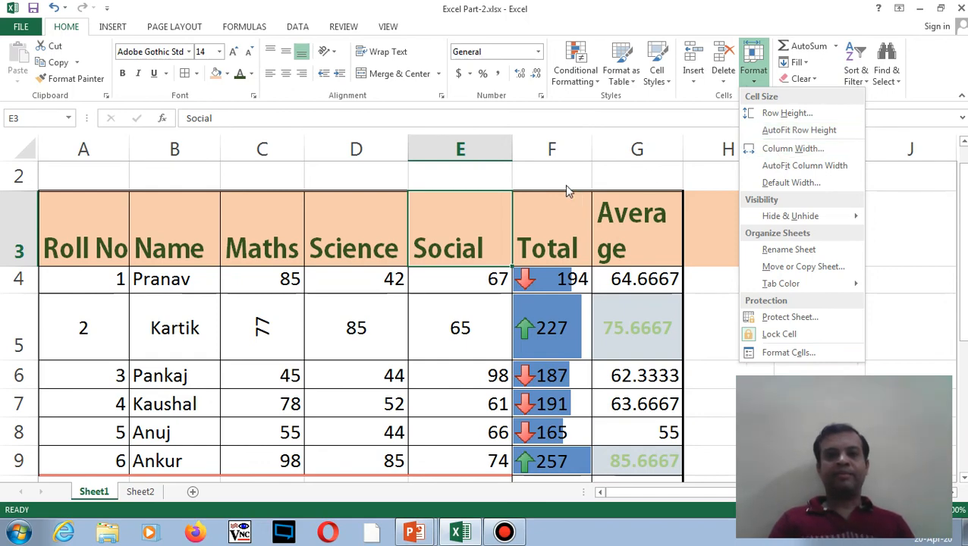
pyautogui.click(768, 150)
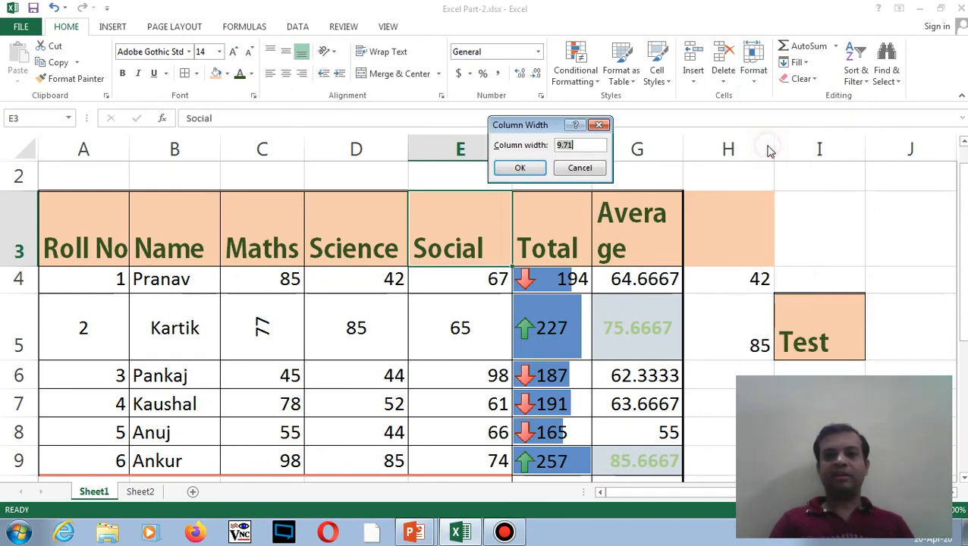
pyautogui.click(581, 168)
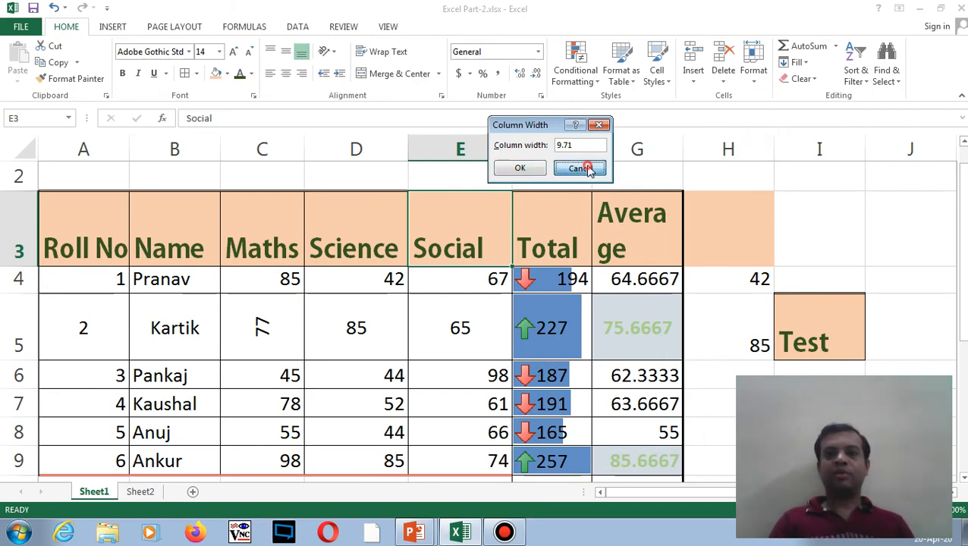
pyautogui.click(752, 76)
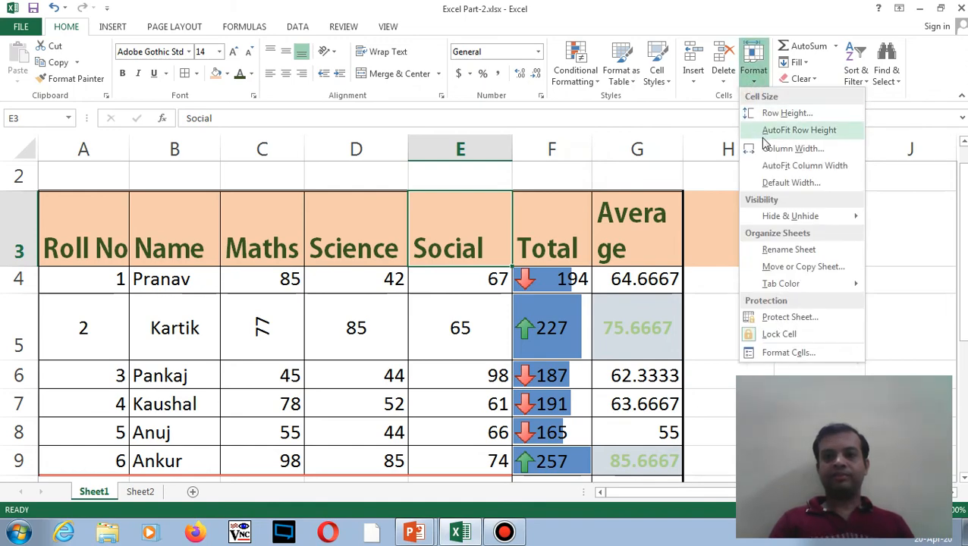
# - Rename Sheet1 to 'Demo', then rename it again to 'Excel Demo'
pyautogui.click(781, 250)
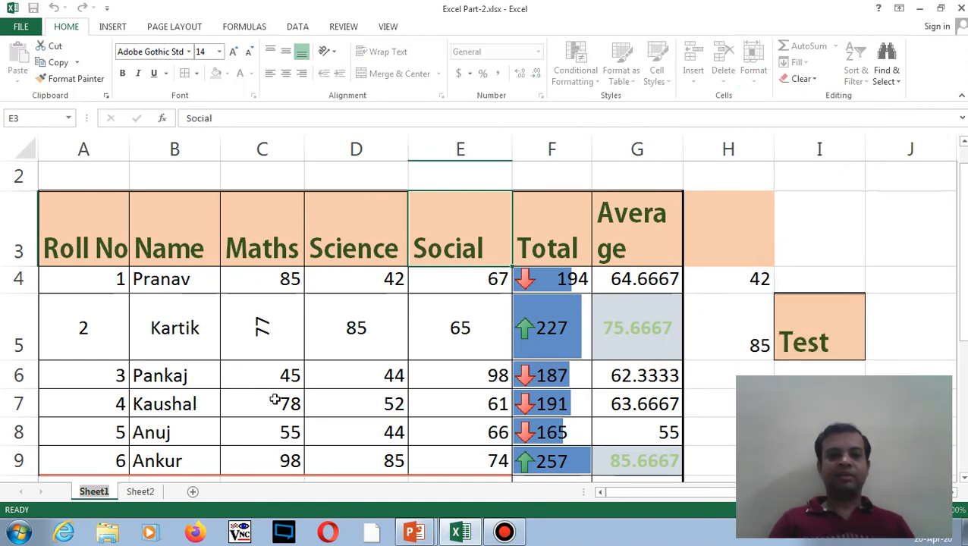
pyautogui.press('BackSpace')
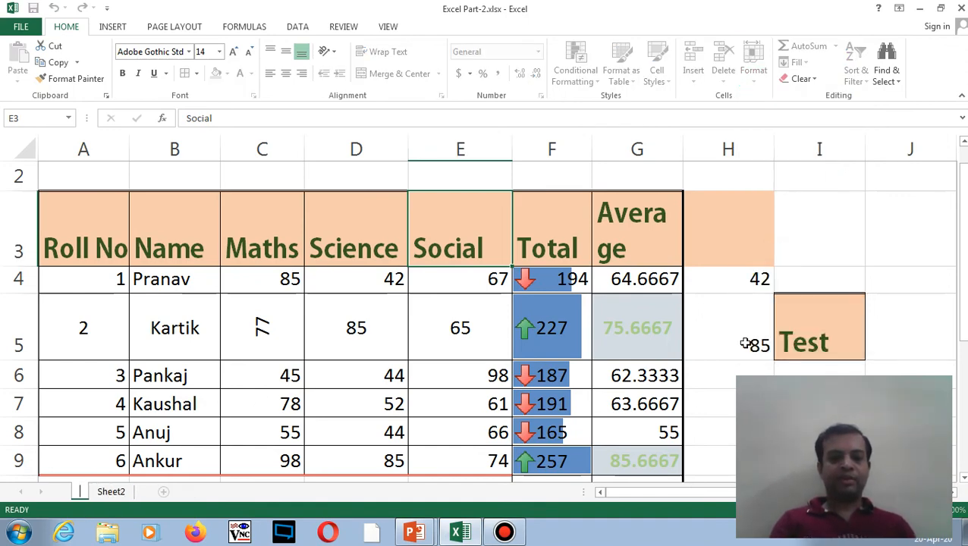
pyautogui.write('Demo')
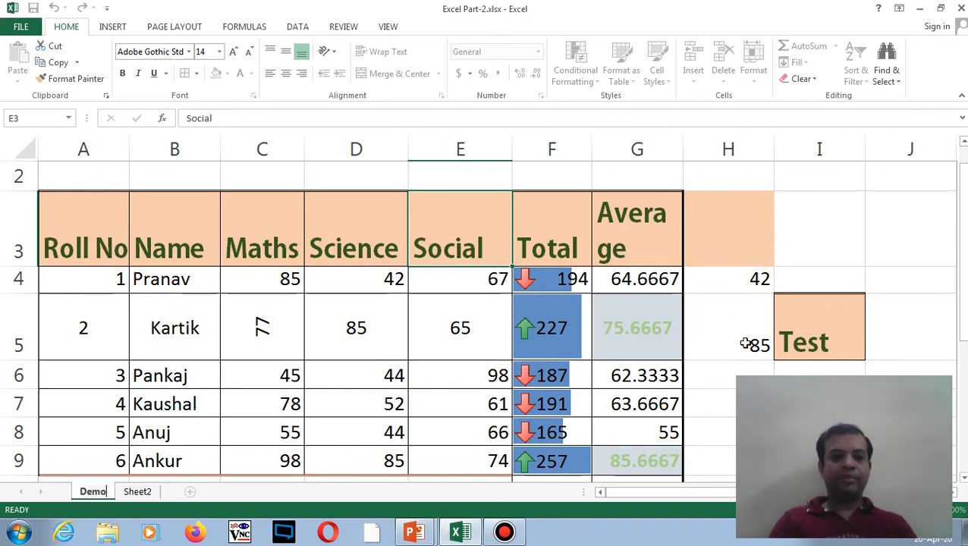
pyautogui.press('Return')
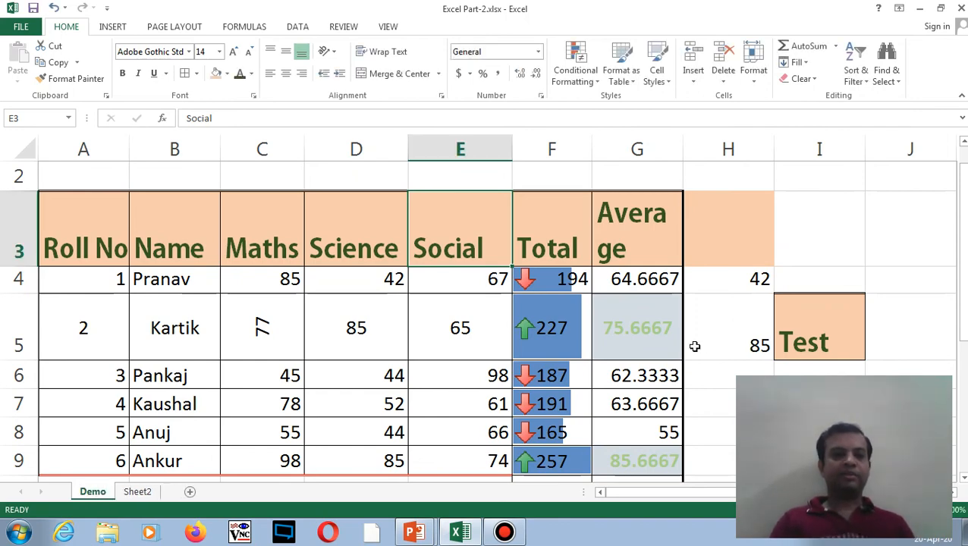
pyautogui.doubleClick(93, 492)
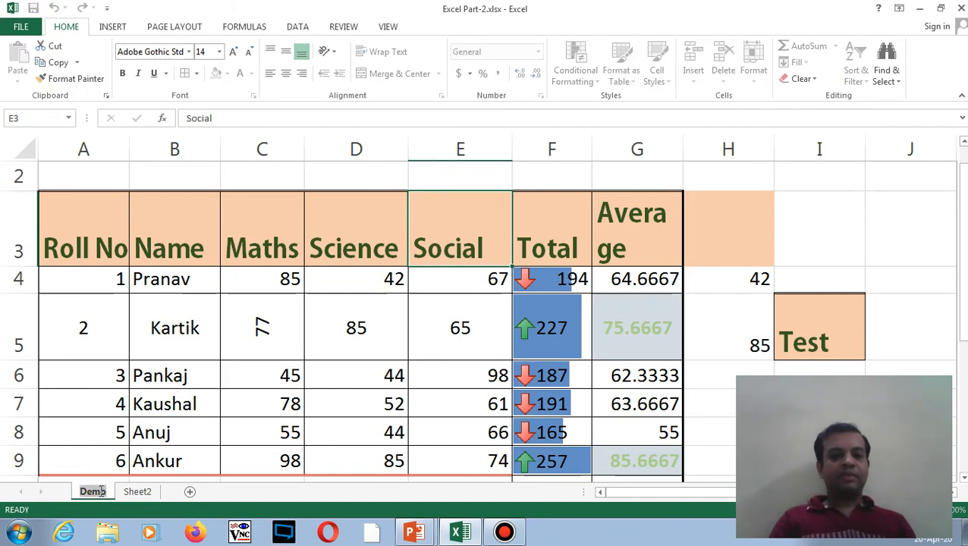
pyautogui.write('Exc')
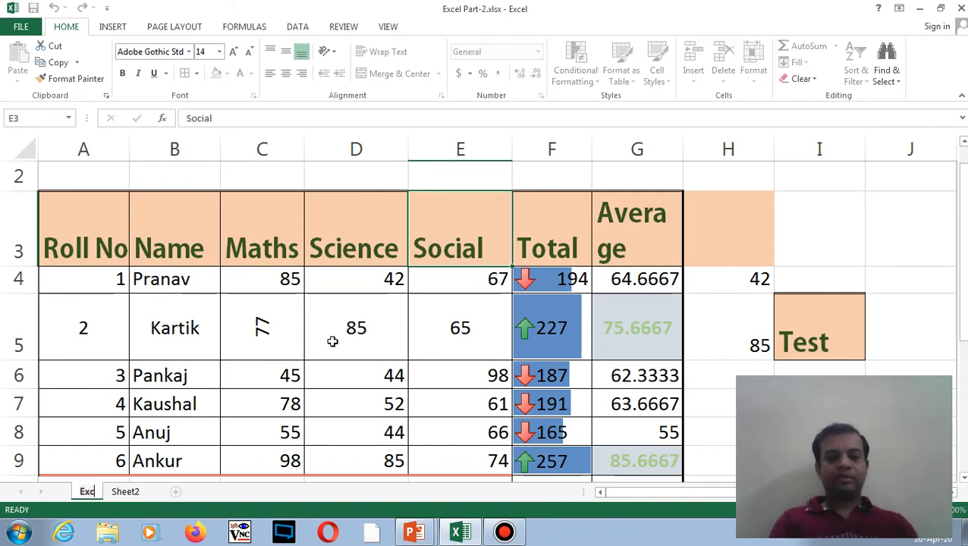
pyautogui.write('el Demo')
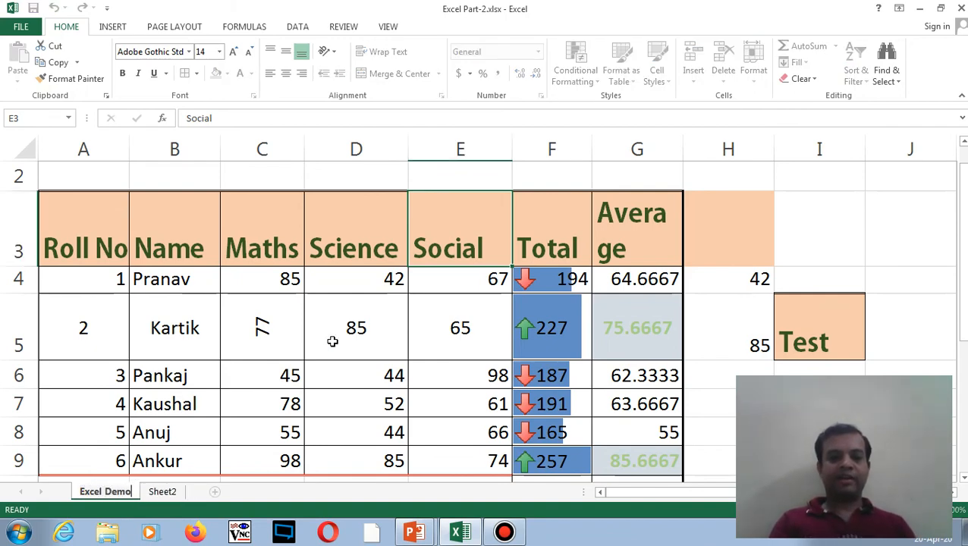
pyautogui.press('Return')
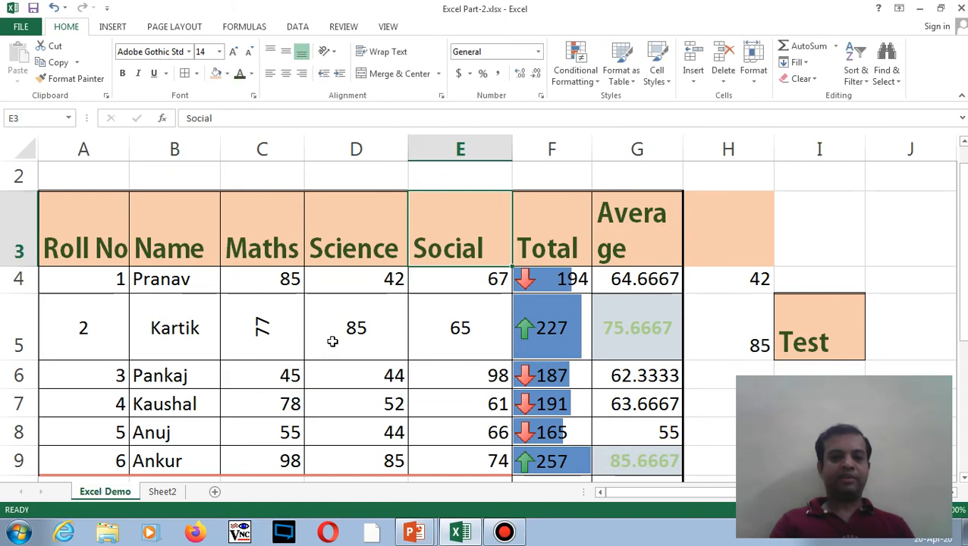
# - Copy the Excel Demo sheet to the end of this workbook as 'Excel Demo (2)'
pyautogui.rightClick(114, 491)
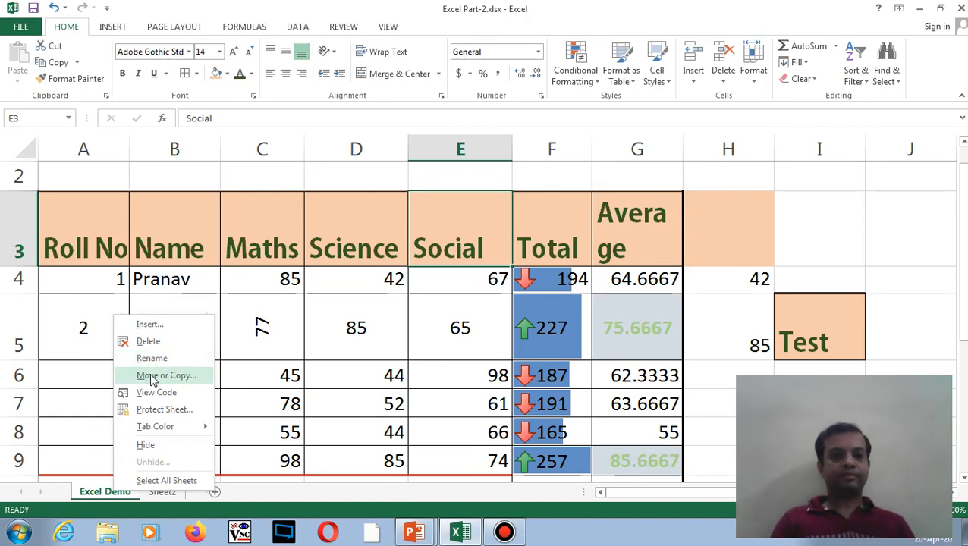
pyautogui.click(97, 494)
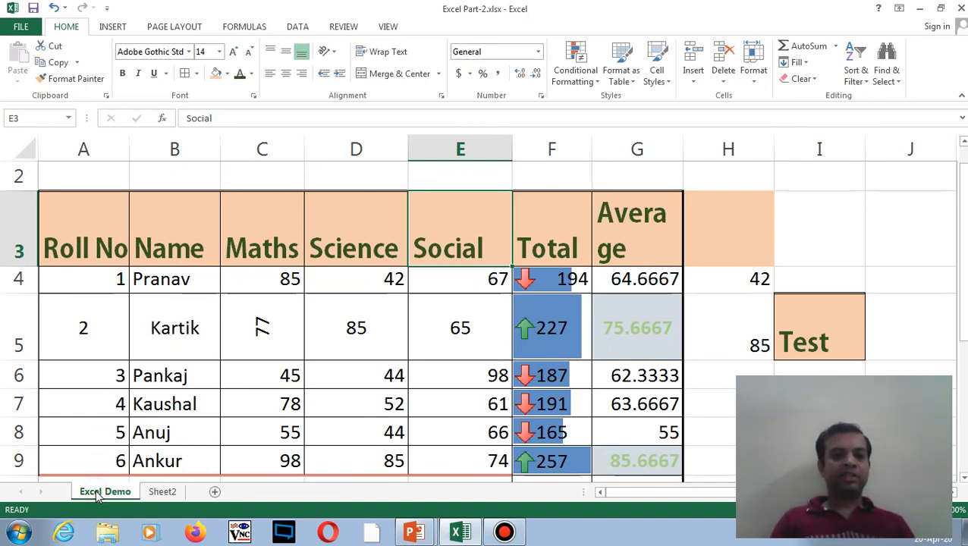
pyautogui.rightClick(97, 494)
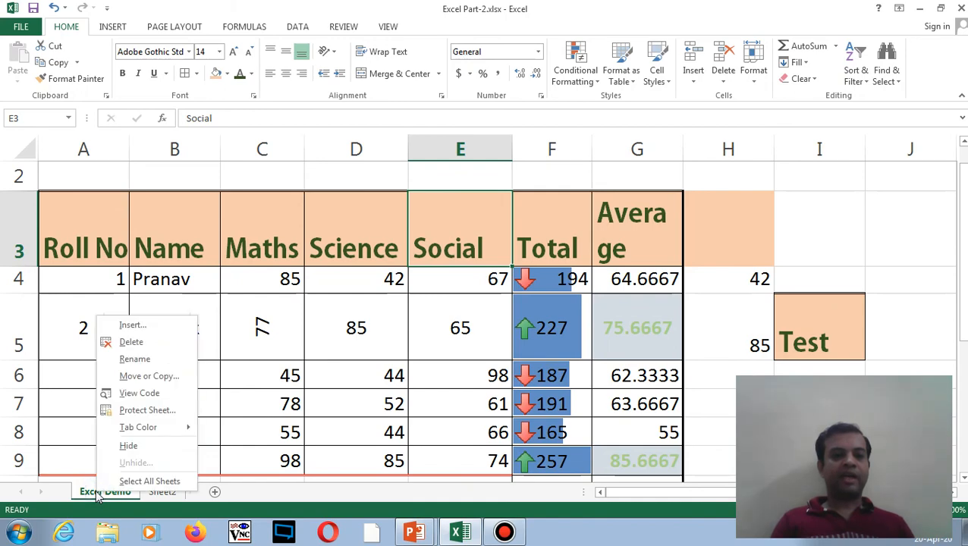
pyautogui.click(148, 377)
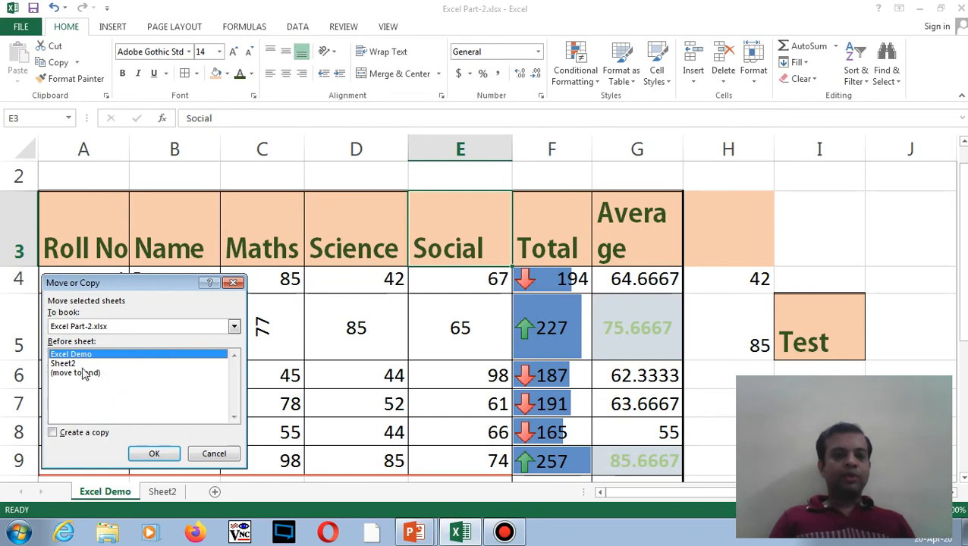
pyautogui.click(53, 434)
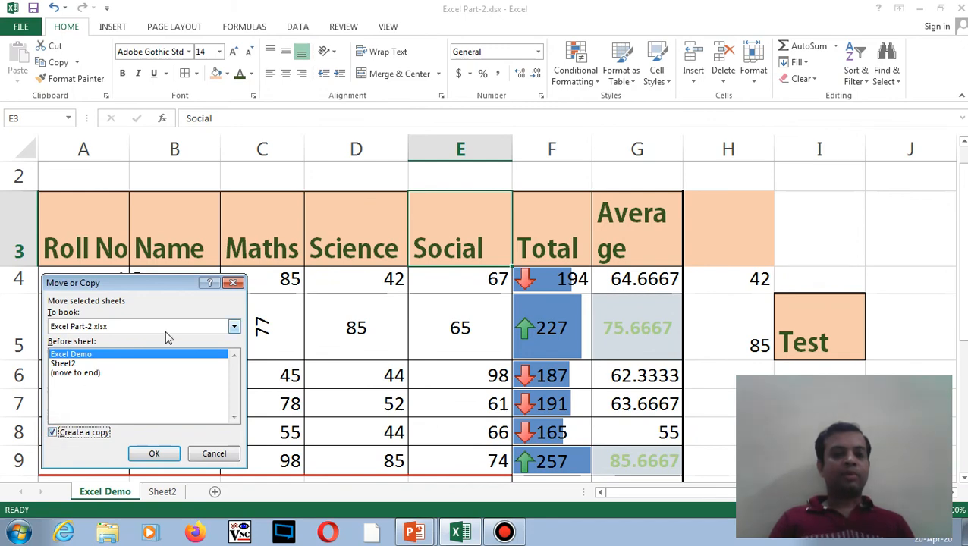
pyautogui.click(234, 327)
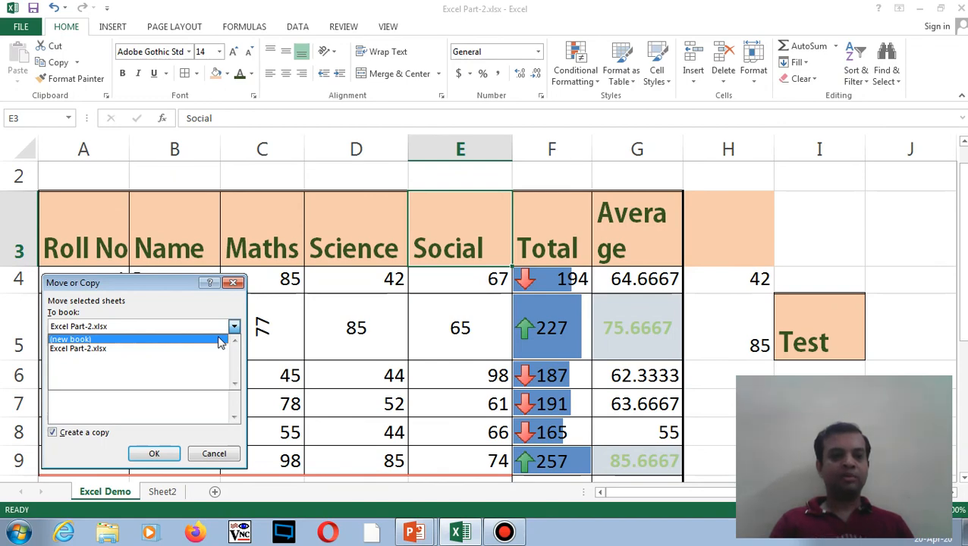
pyautogui.click(213, 351)
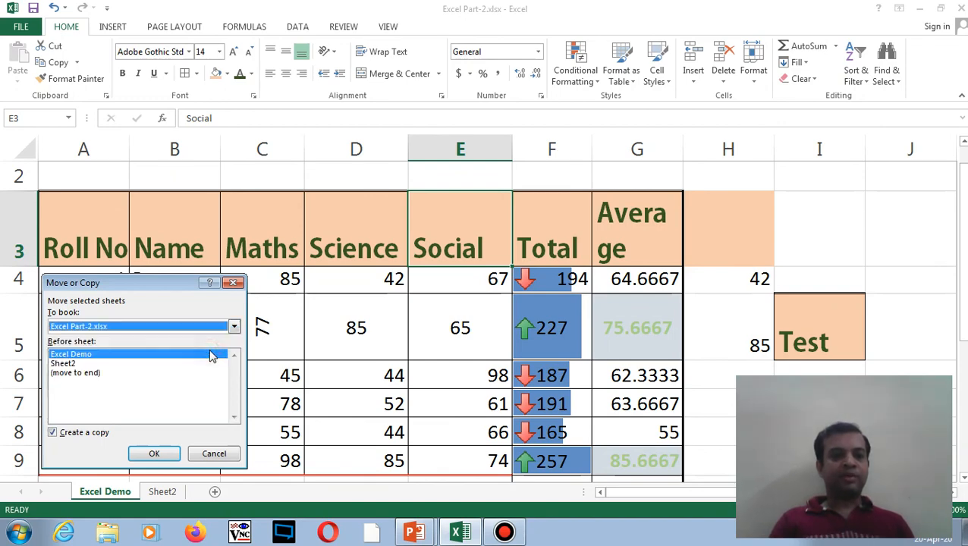
pyautogui.click(72, 374)
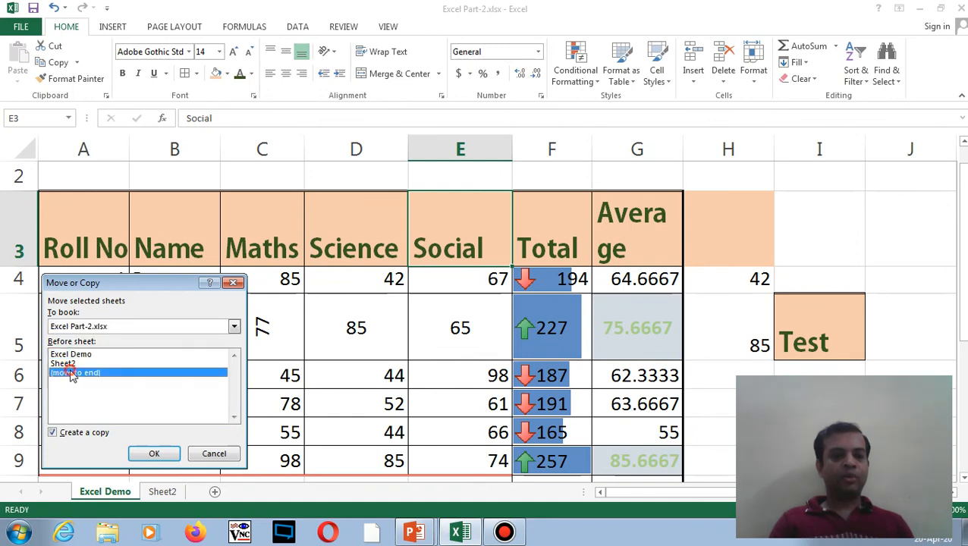
pyautogui.click(155, 454)
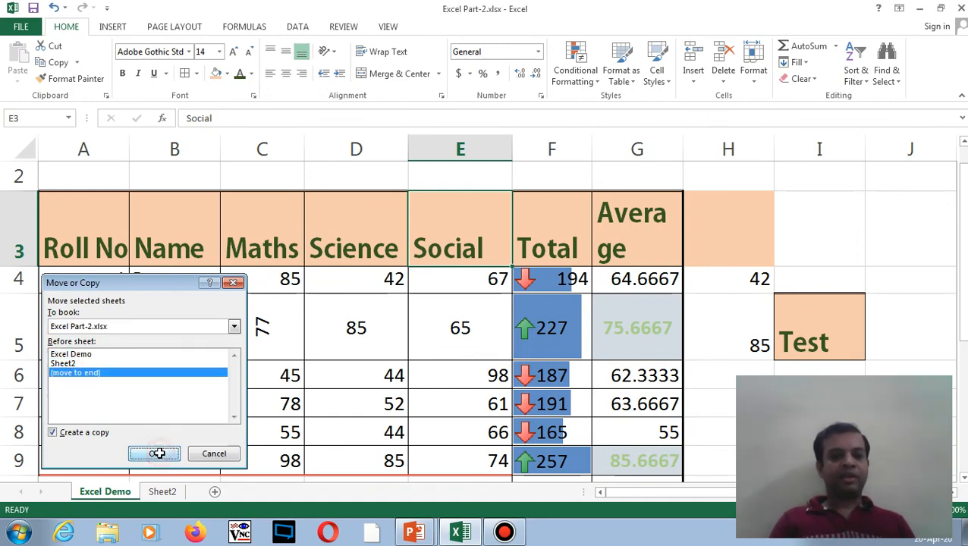
# - Switch between the original and copied sheets, then reopen Move or Copy and cancel it
pyautogui.click(107, 492)
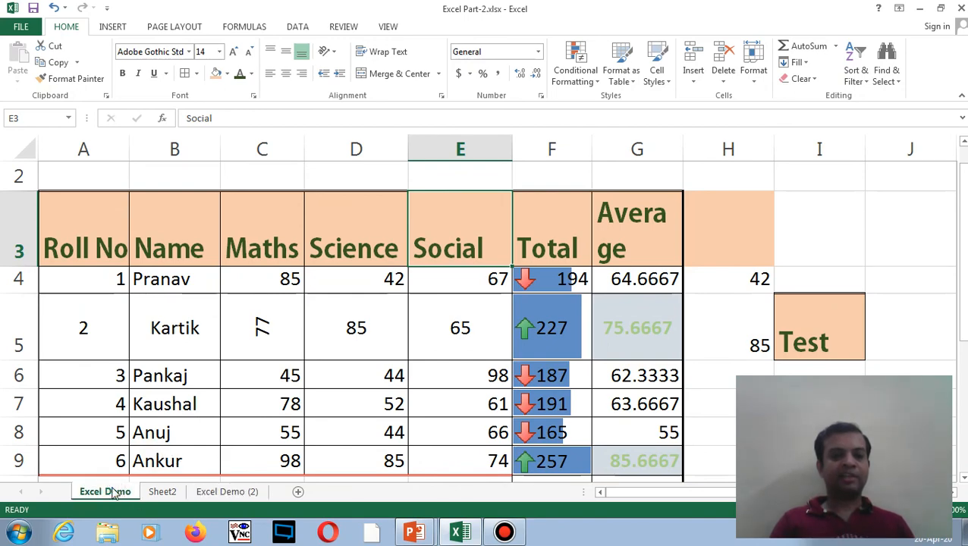
pyautogui.click(223, 493)
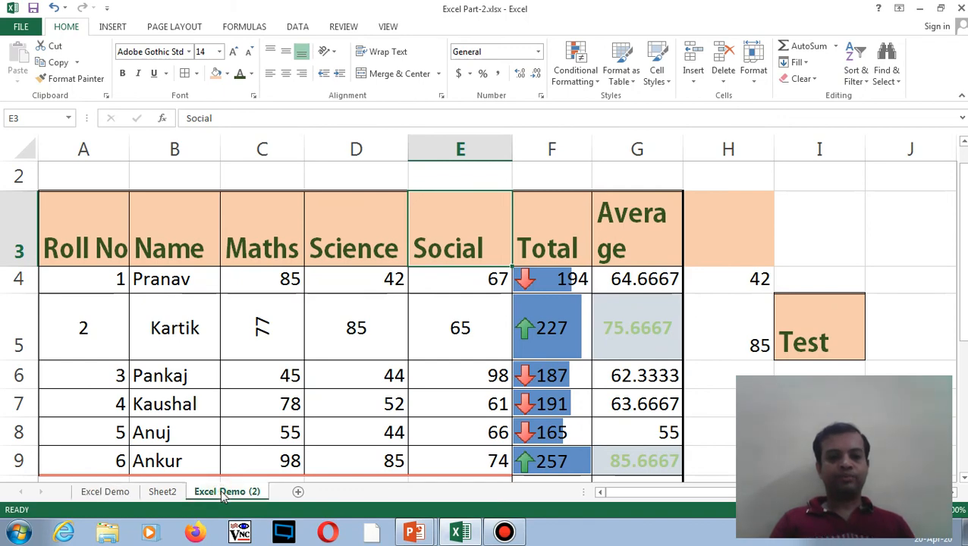
pyautogui.click(124, 493)
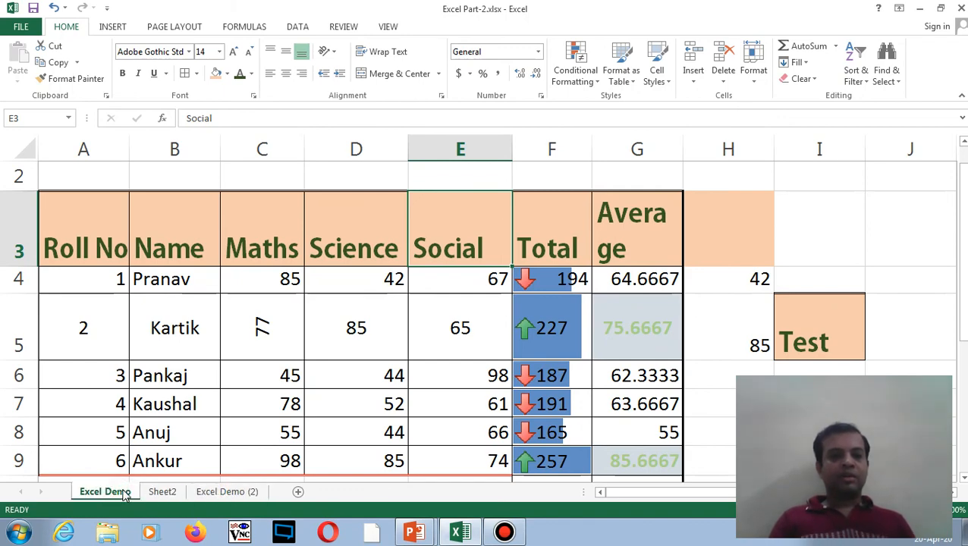
pyautogui.rightClick(124, 494)
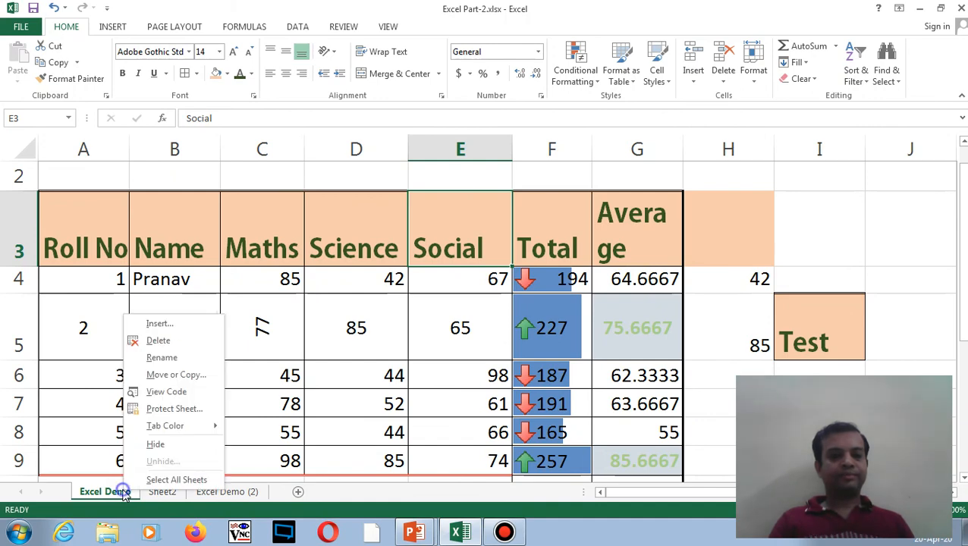
pyautogui.click(174, 374)
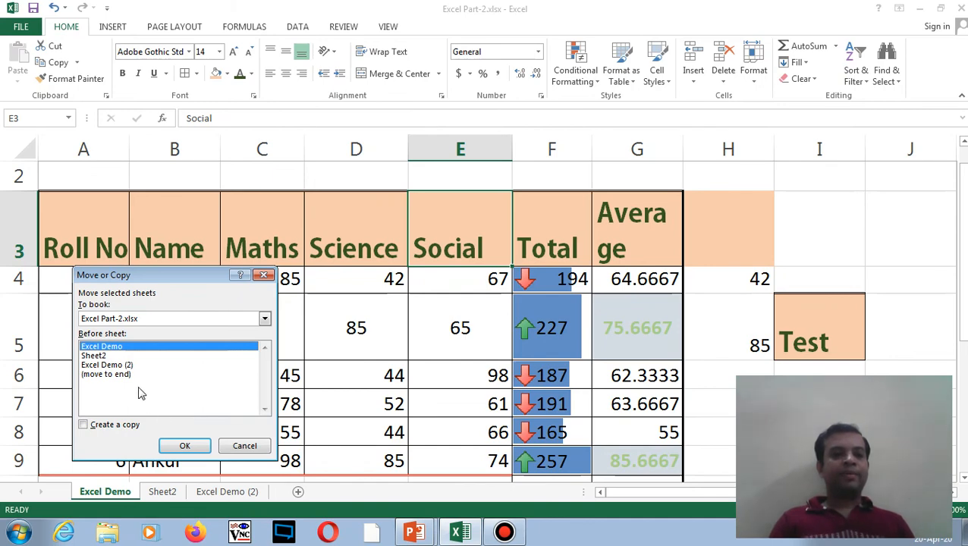
pyautogui.click(86, 425)
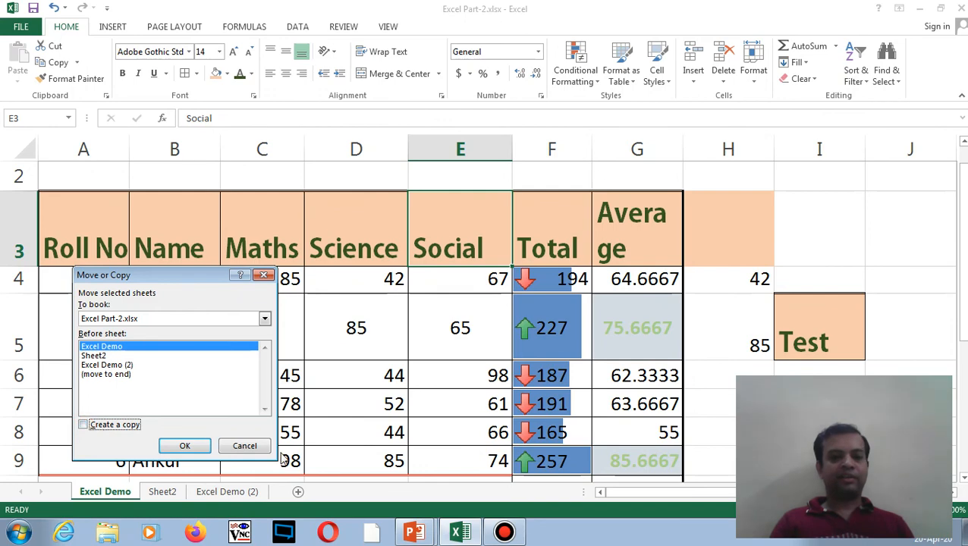
pyautogui.click(254, 447)
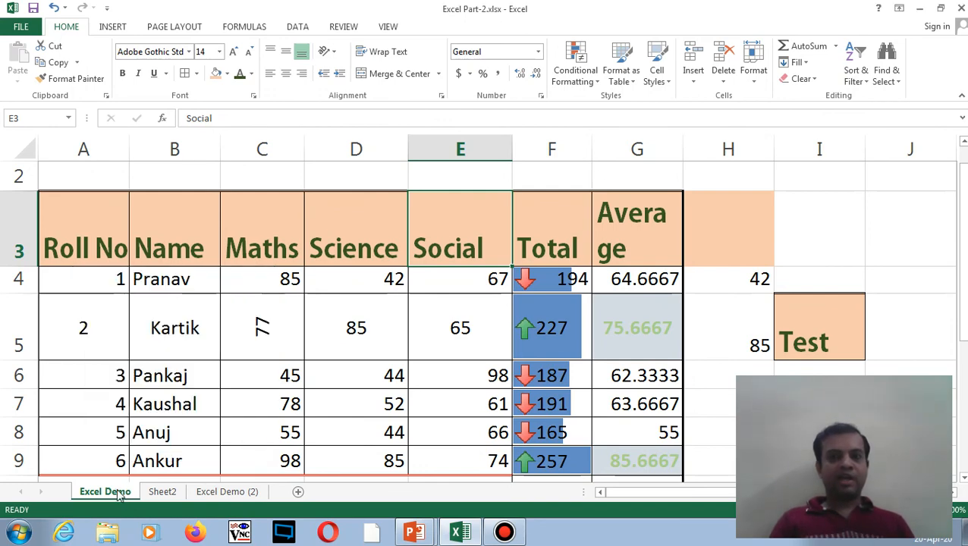
pyautogui.click(759, 86)
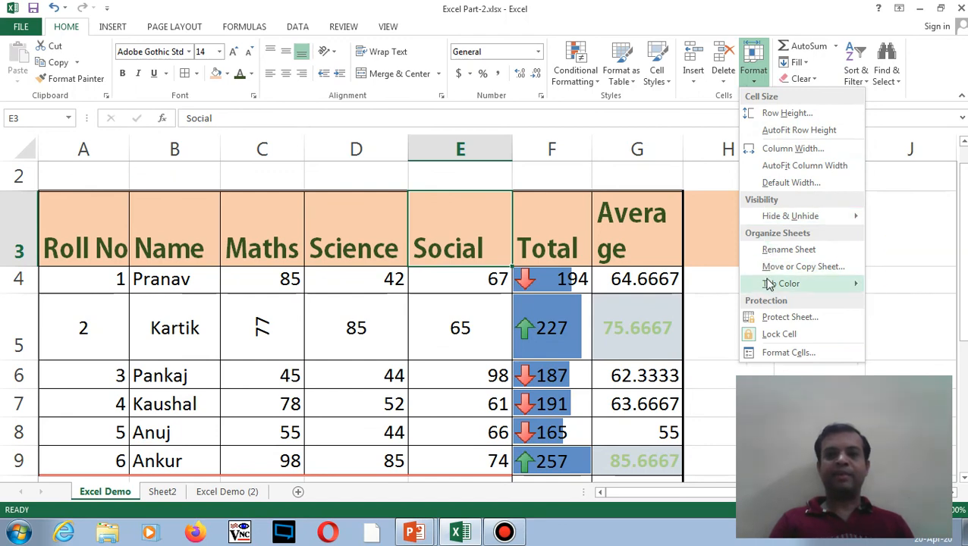
pyautogui.moveTo(770, 283)
pyautogui.click(121, 492)
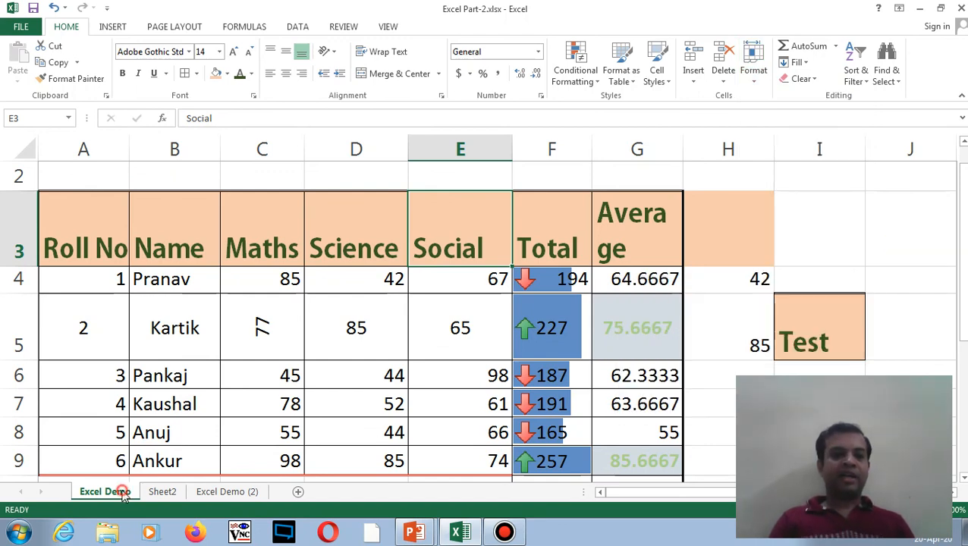
pyautogui.rightClick(123, 491)
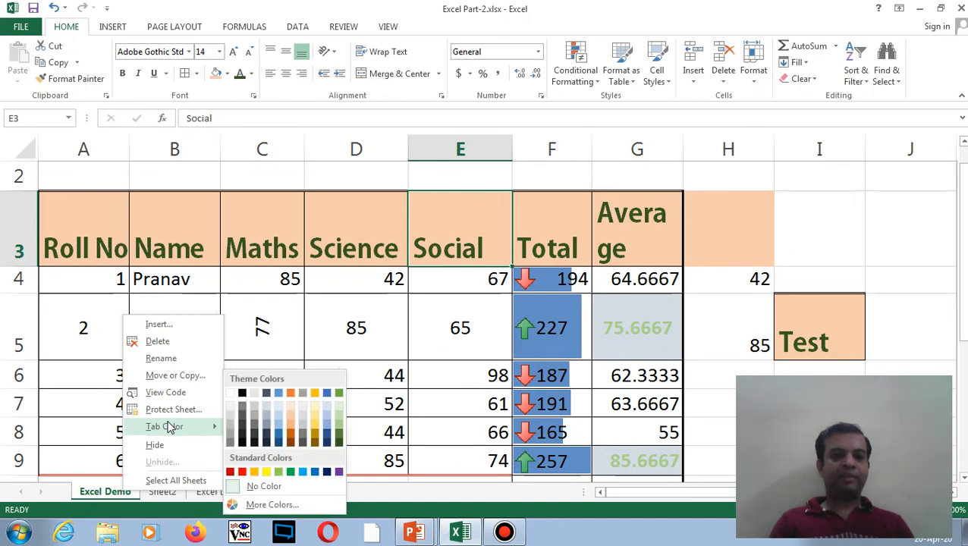
pyautogui.click(289, 412)
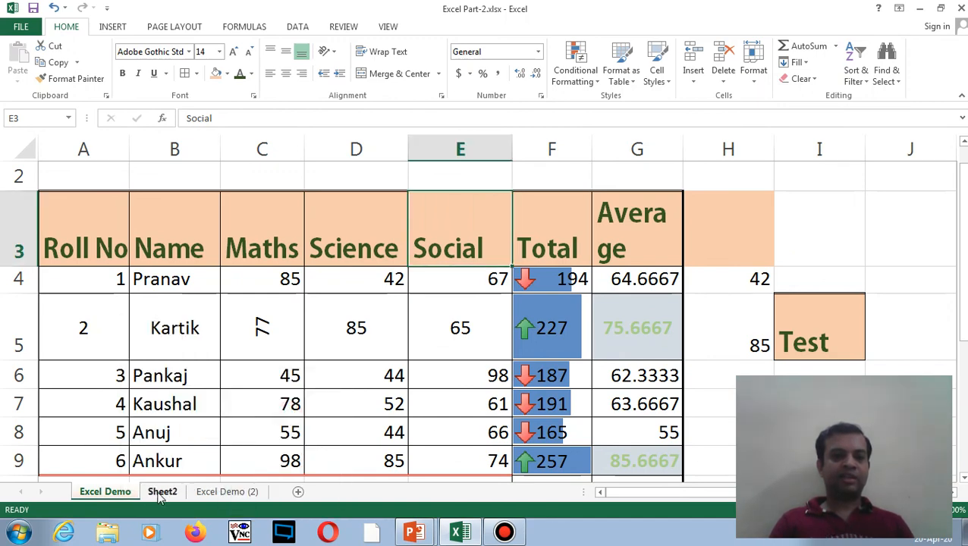
pyautogui.click(160, 492)
pyautogui.rightClick(155, 491)
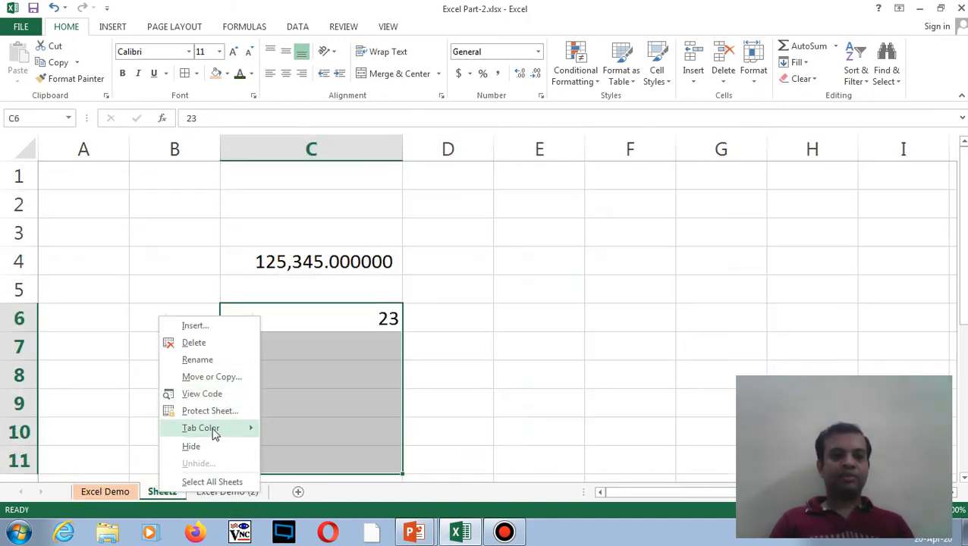
pyautogui.moveTo(209, 429)
pyautogui.click(355, 430)
pyautogui.click(217, 494)
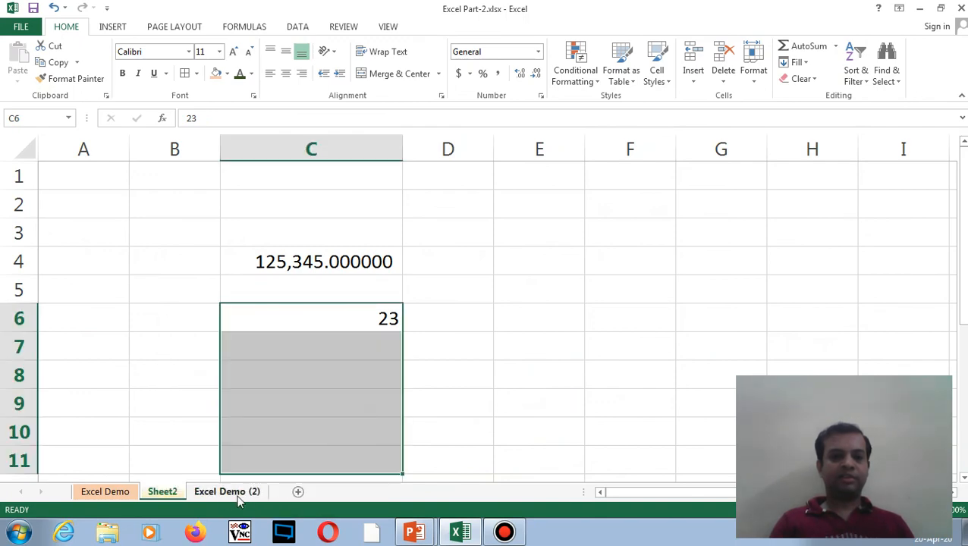
pyautogui.click(109, 495)
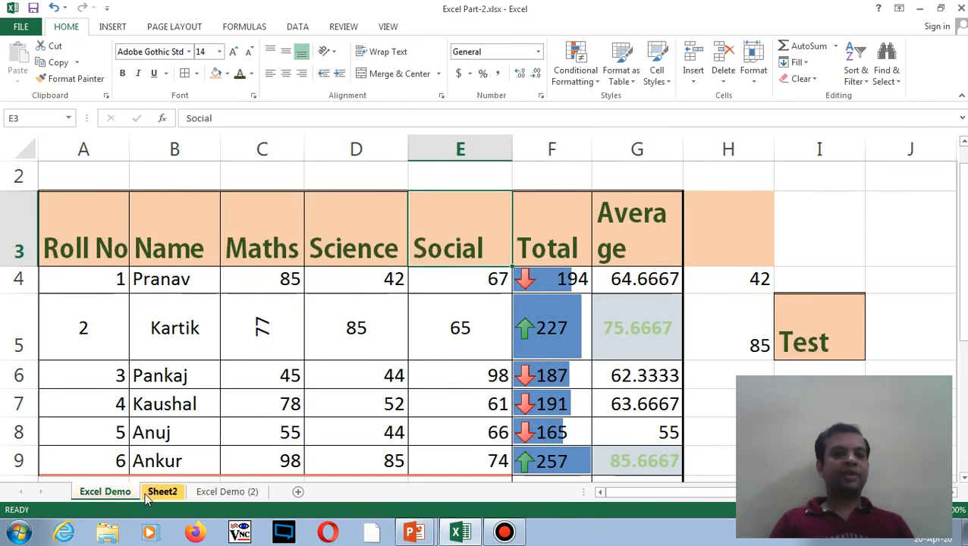
pyautogui.click(146, 494)
pyautogui.click(119, 497)
pyautogui.click(154, 497)
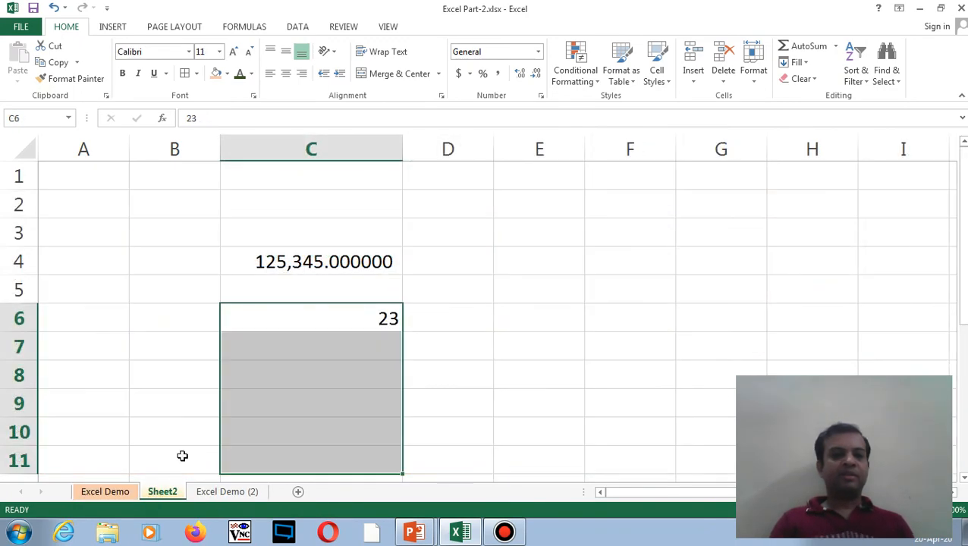
pyautogui.click(125, 492)
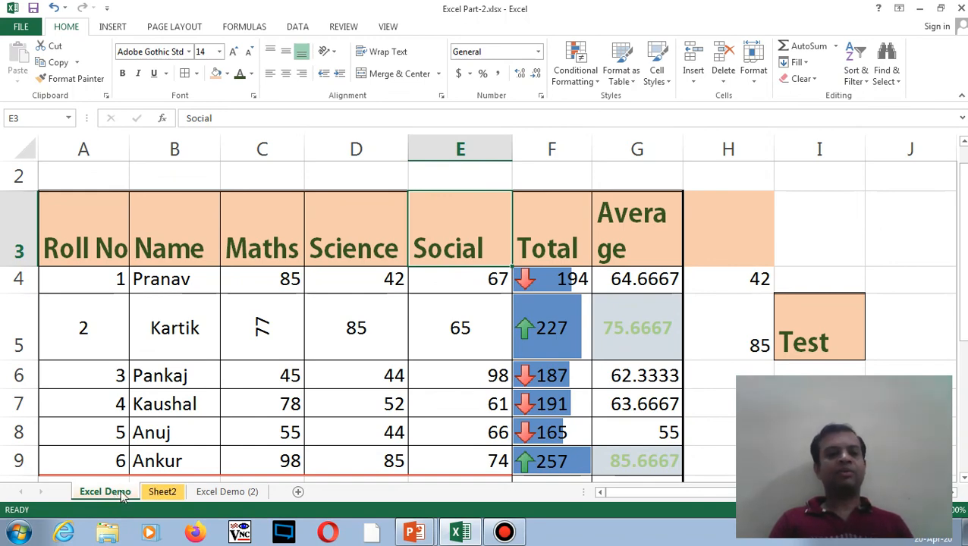
pyautogui.click(161, 492)
pyautogui.click(122, 494)
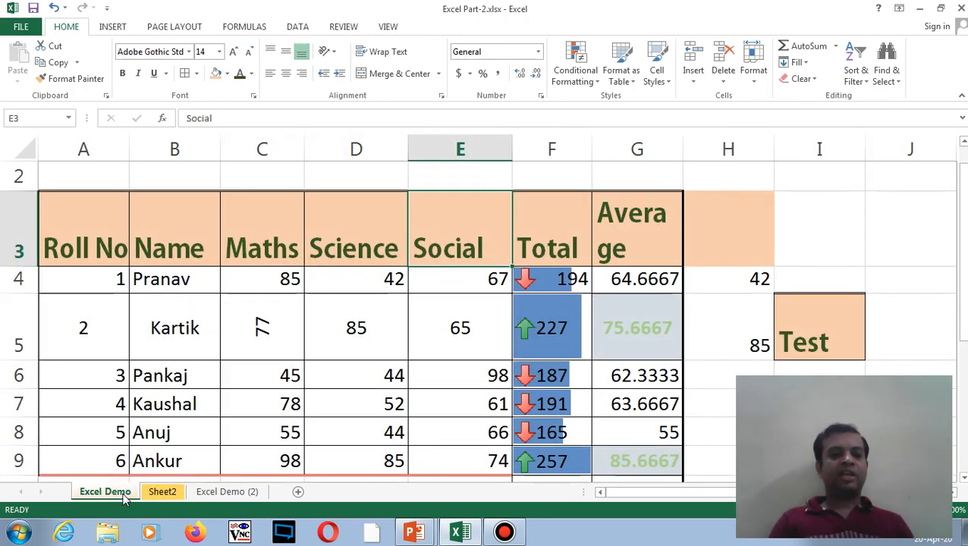
pyautogui.rightClick(123, 495)
pyautogui.click(112, 499)
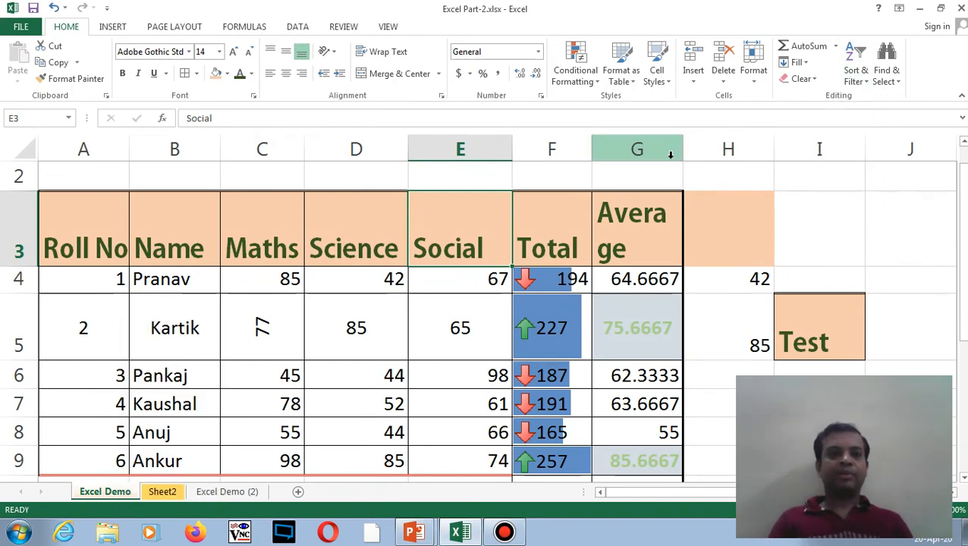
# - Start a custom sort on student rows 4 to 9 alone, then cancel it unapplied
pyautogui.moveTo(97, 272); pyautogui.dragTo(679, 467)
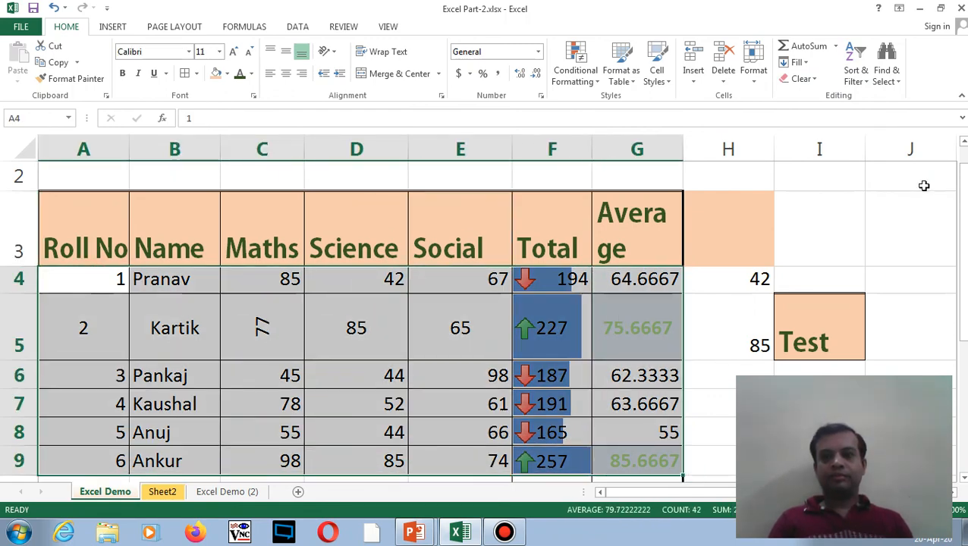
pyautogui.click(865, 78)
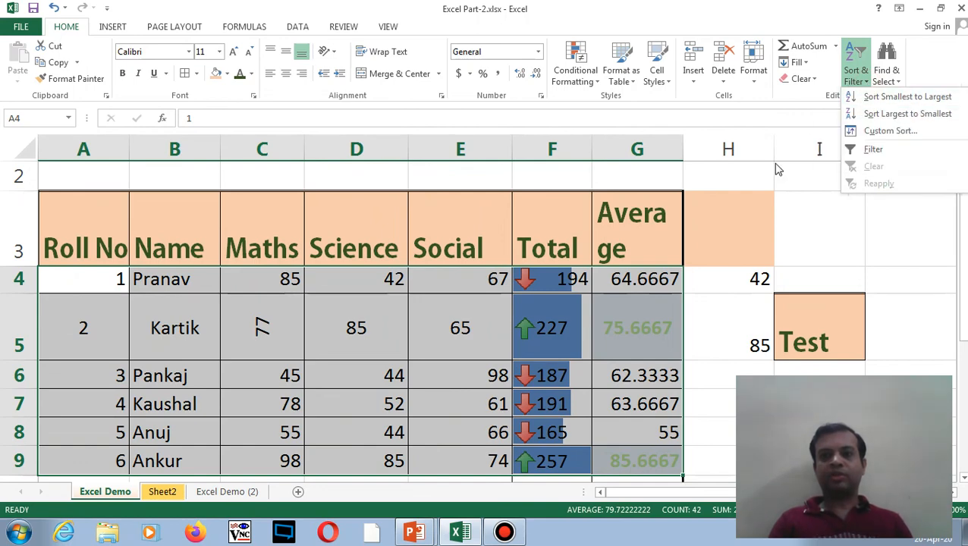
pyautogui.click(880, 132)
pyautogui.moveTo(566, 73); pyautogui.dragTo(710, 39)
pyautogui.click(613, 96)
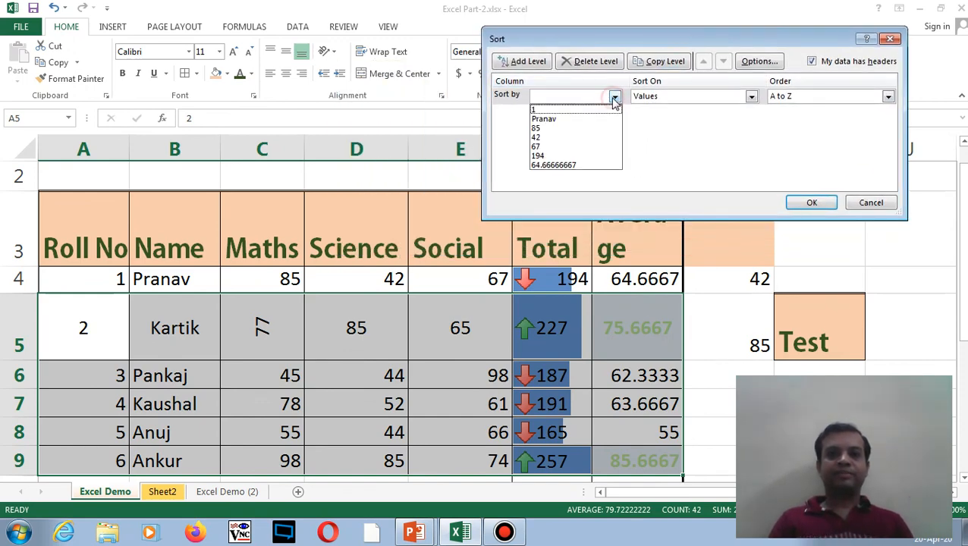
pyautogui.click(869, 210)
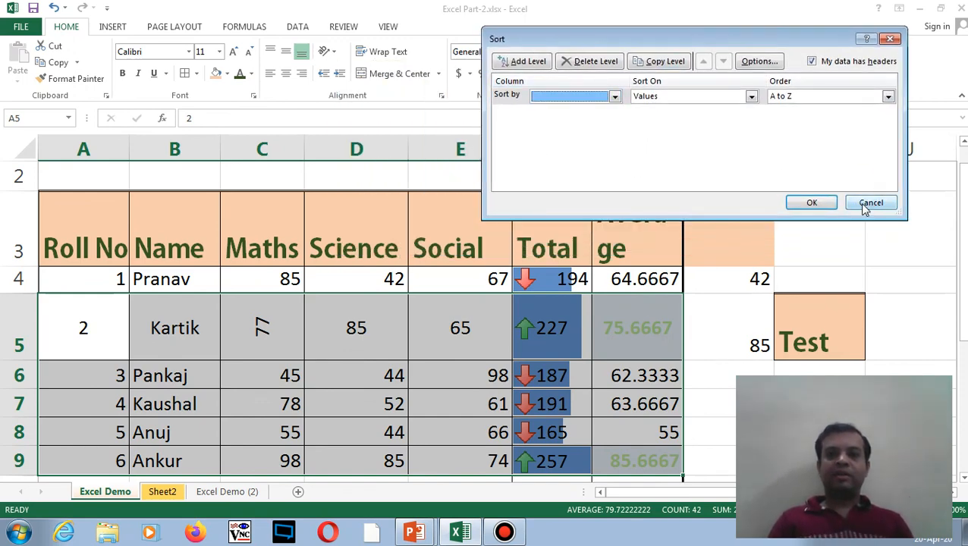
pyautogui.click(871, 203)
pyautogui.click(292, 319)
# - Sort A3:G9 with headers by Total, Largest to Smallest, so 257 tops the list
pyautogui.click(97, 244)
pyautogui.moveTo(98, 243); pyautogui.dragTo(645, 459)
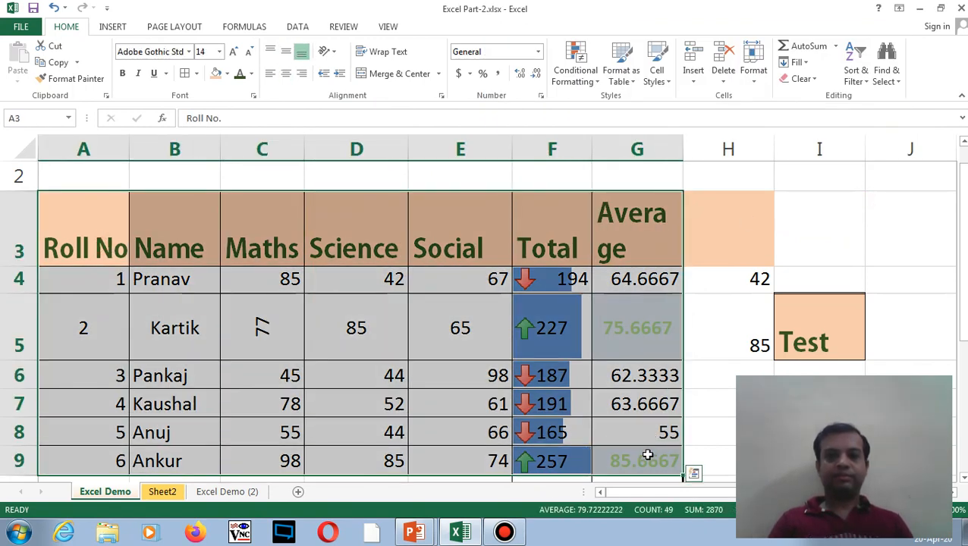
pyautogui.click(860, 78)
pyautogui.click(870, 133)
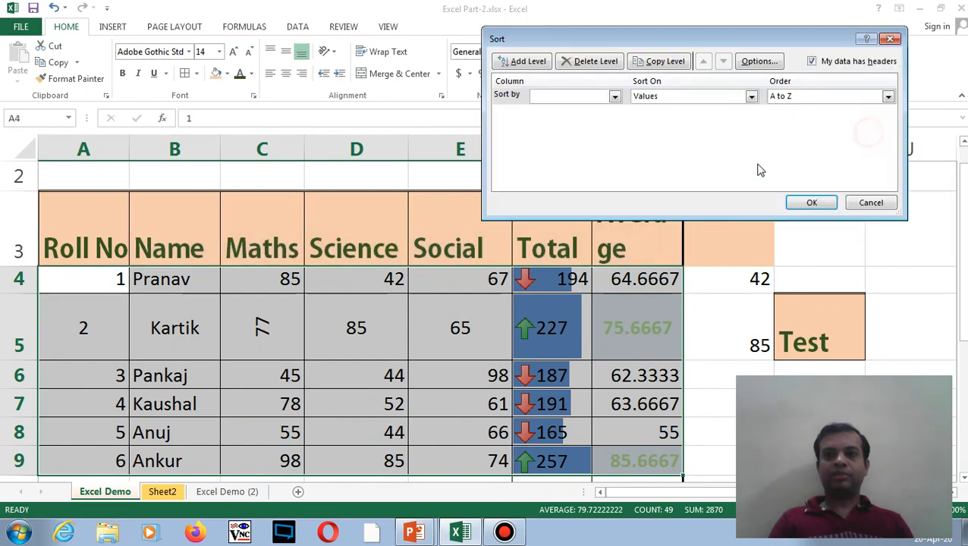
pyautogui.click(615, 97)
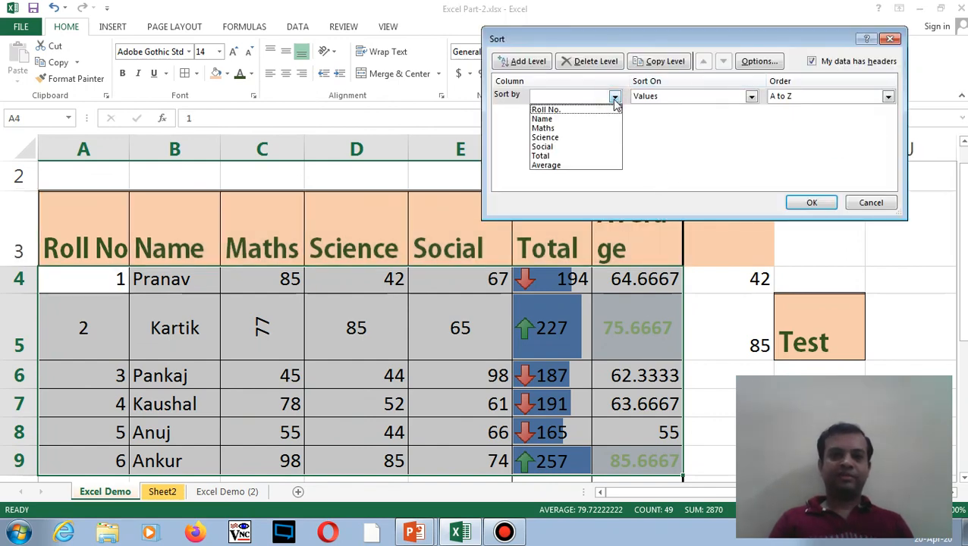
pyautogui.click(597, 157)
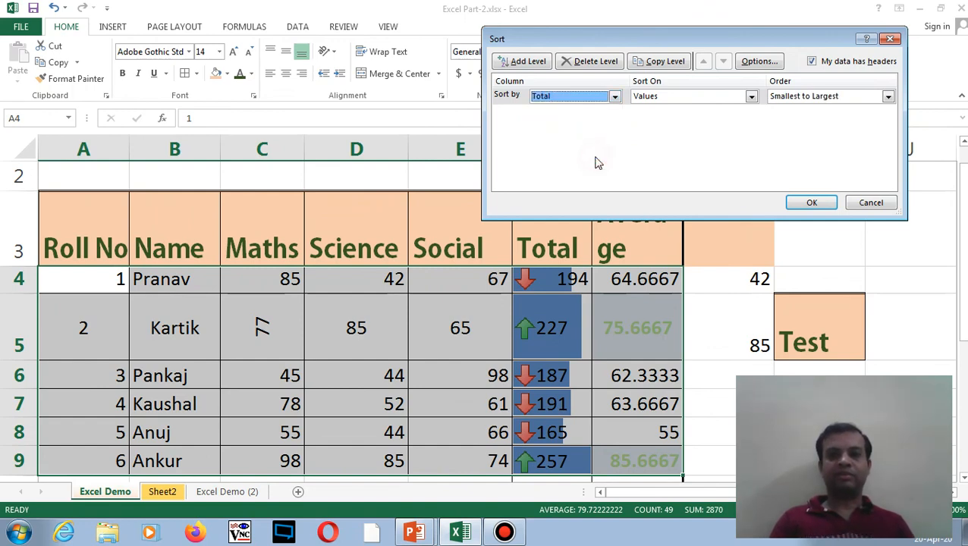
pyautogui.click(889, 97)
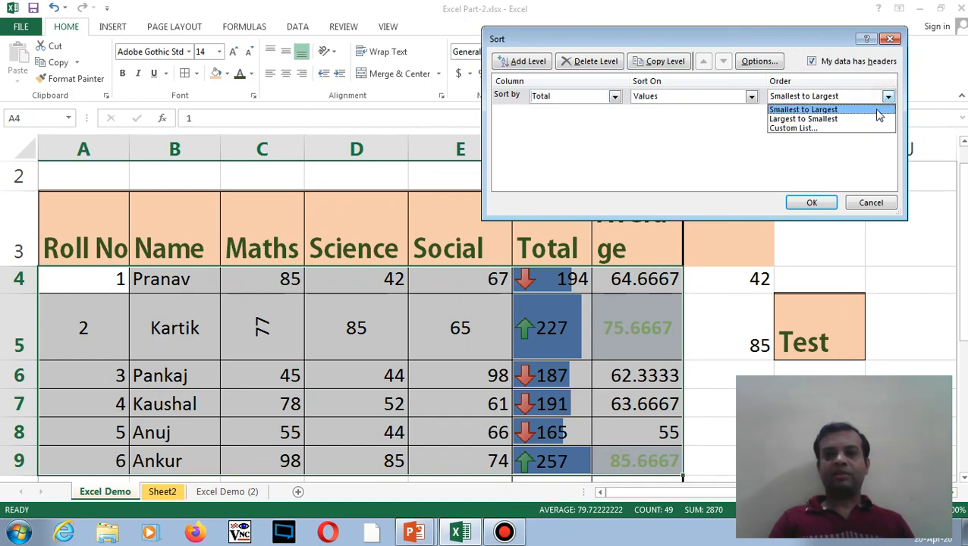
pyautogui.click(874, 121)
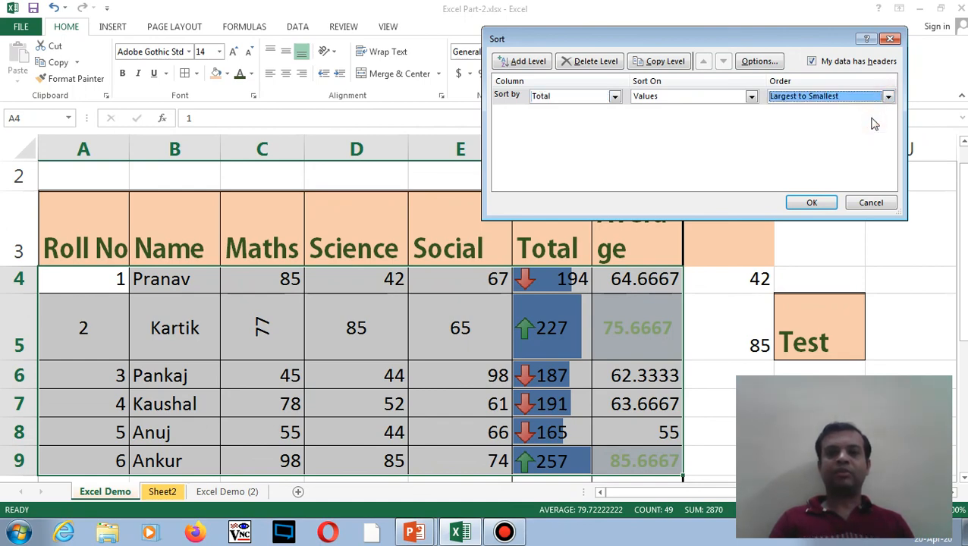
pyautogui.click(812, 202)
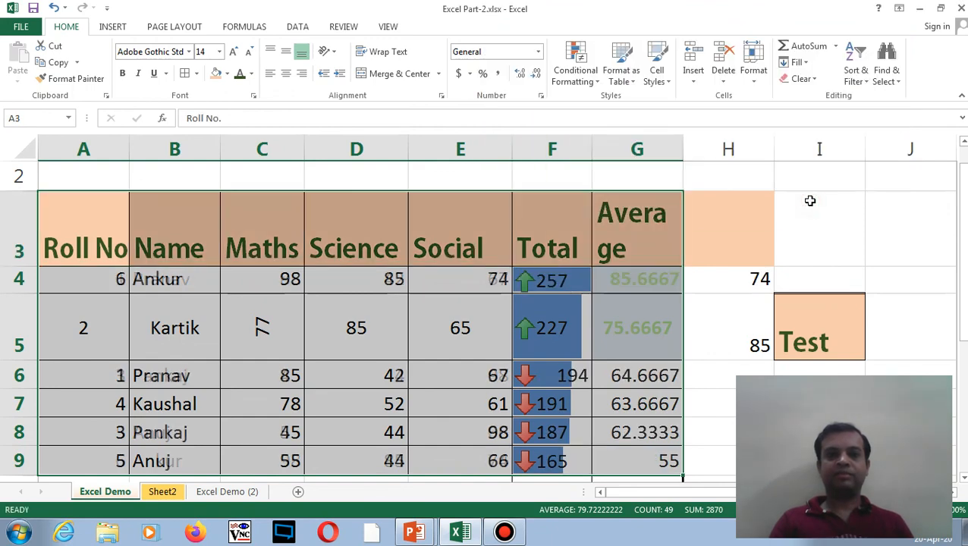
pyautogui.click(594, 288)
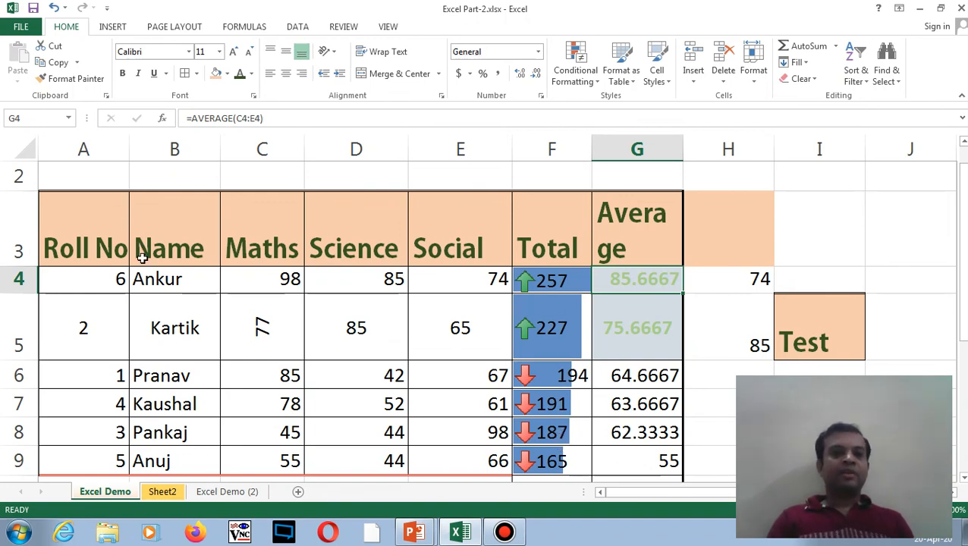
pyautogui.moveTo(89, 233); pyautogui.dragTo(628, 463)
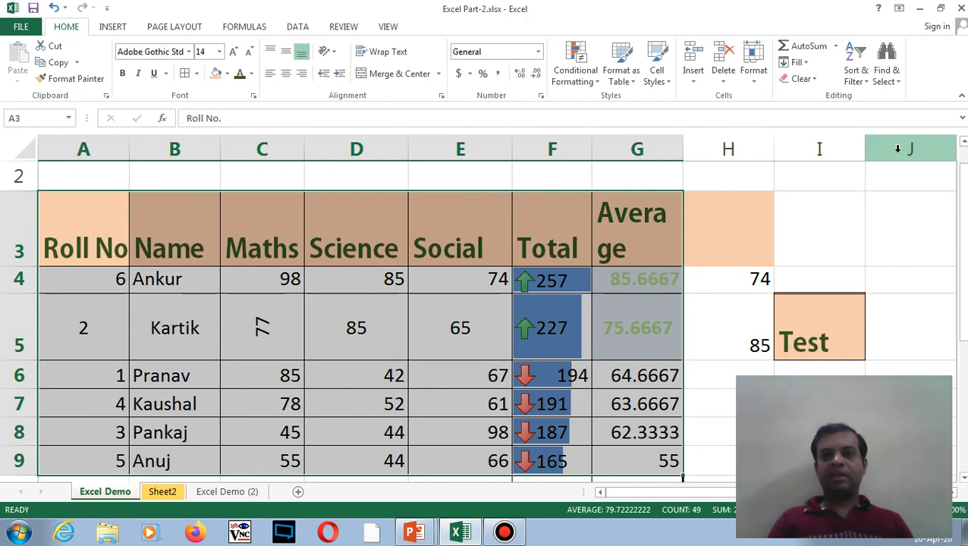
pyautogui.click(856, 68)
pyautogui.click(865, 130)
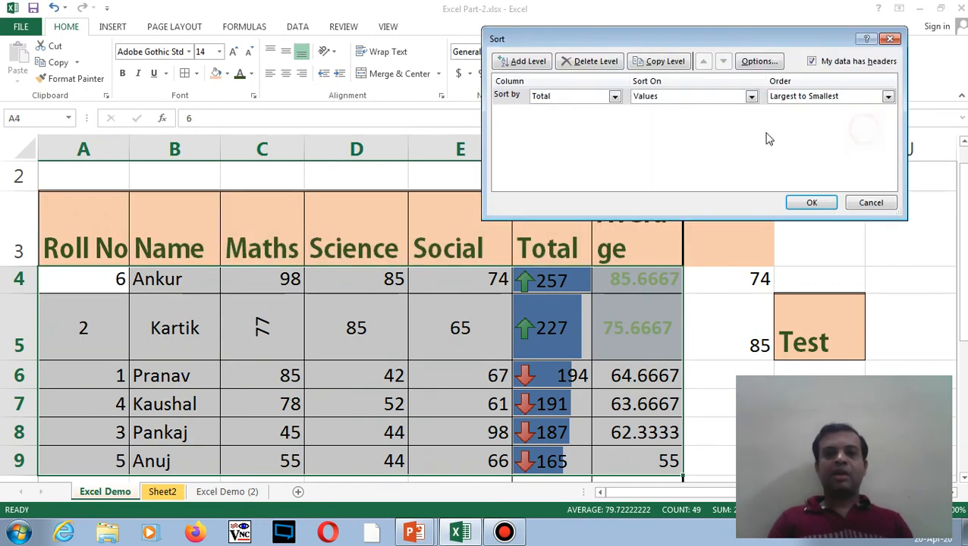
pyautogui.click(615, 96)
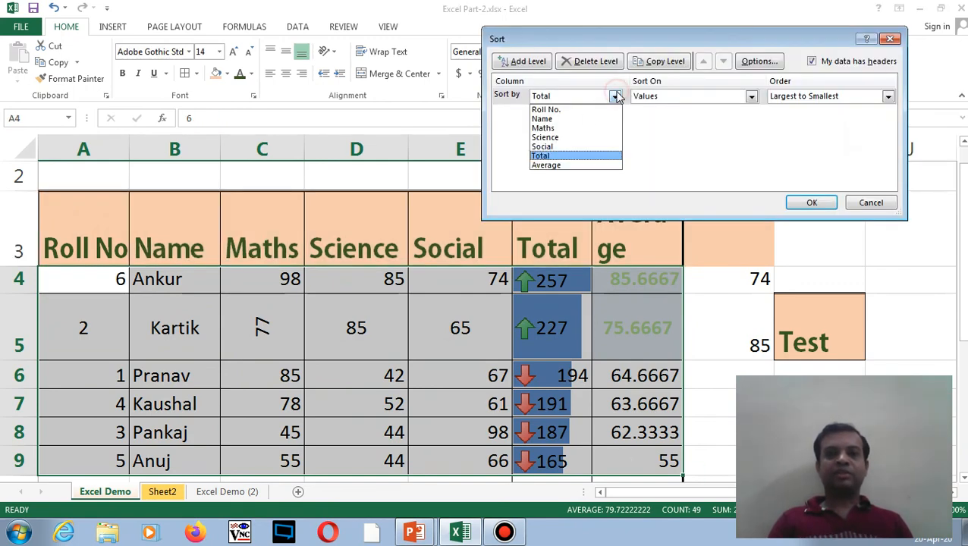
pyautogui.click(606, 155)
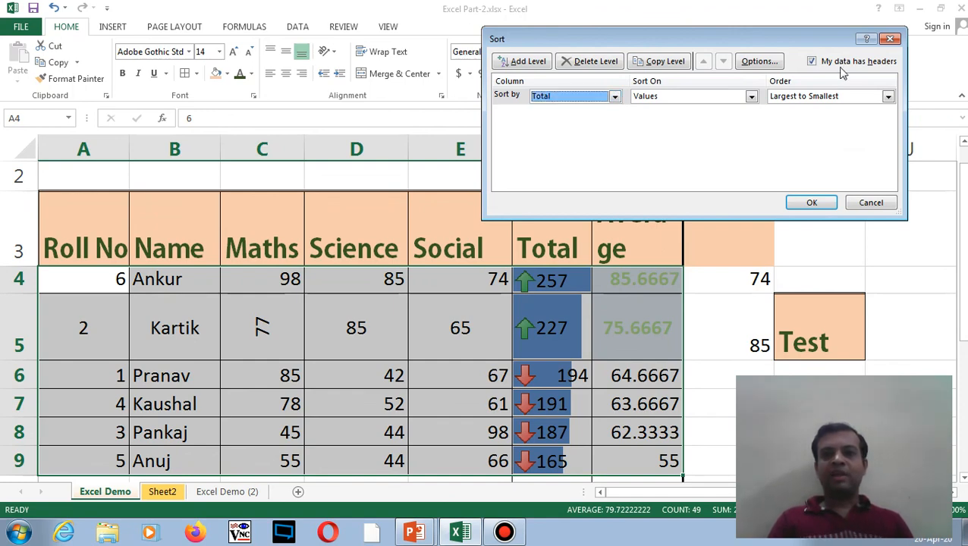
pyautogui.click(886, 97)
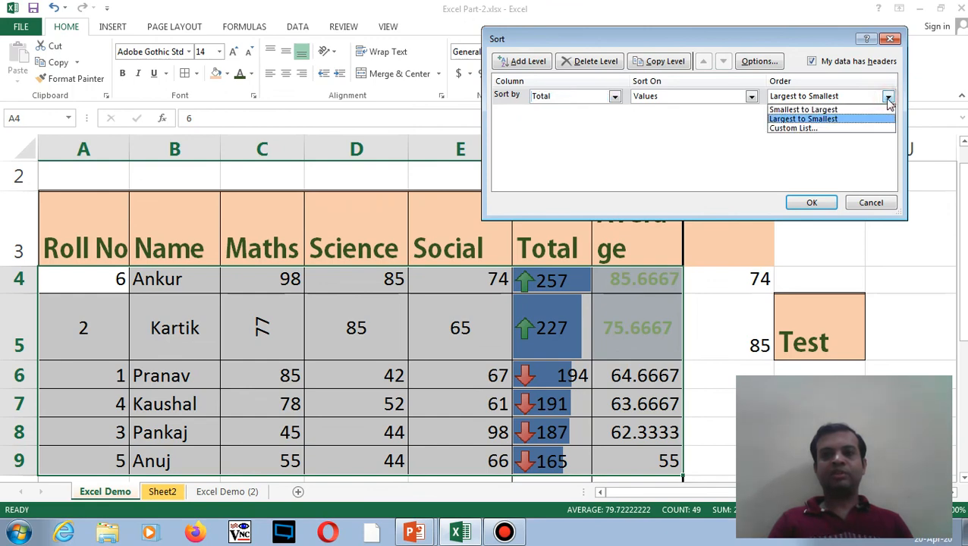
pyautogui.click(888, 102)
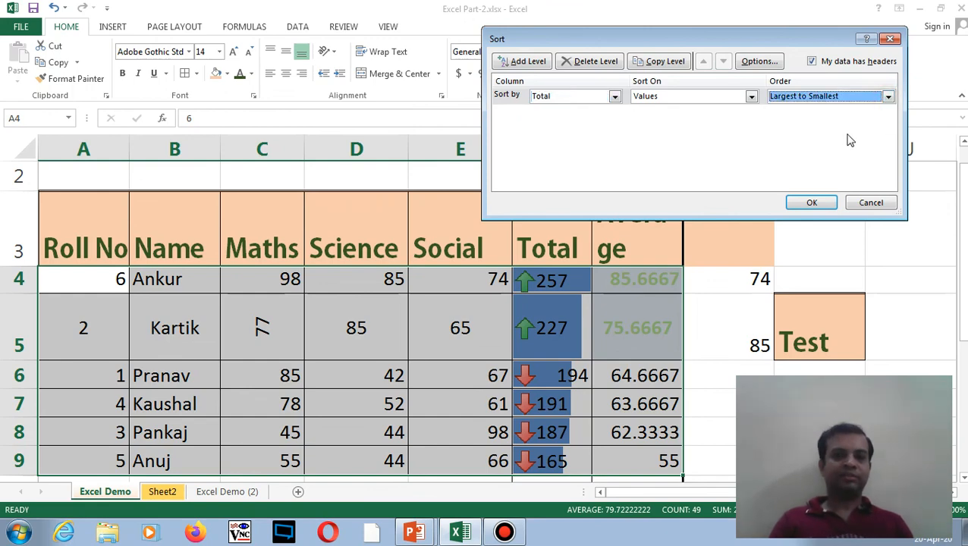
pyautogui.click(802, 203)
pyautogui.click(428, 335)
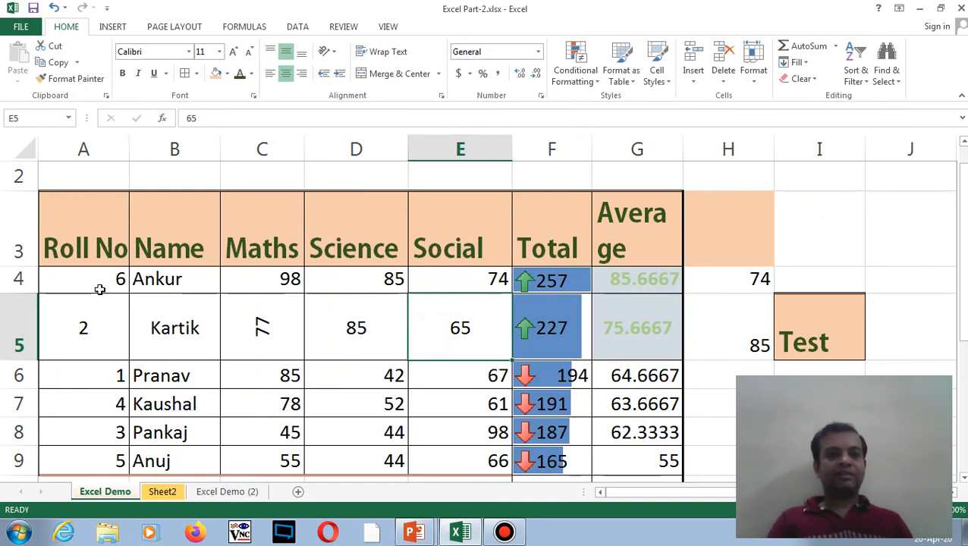
pyautogui.moveTo(93, 279); pyautogui.dragTo(609, 456)
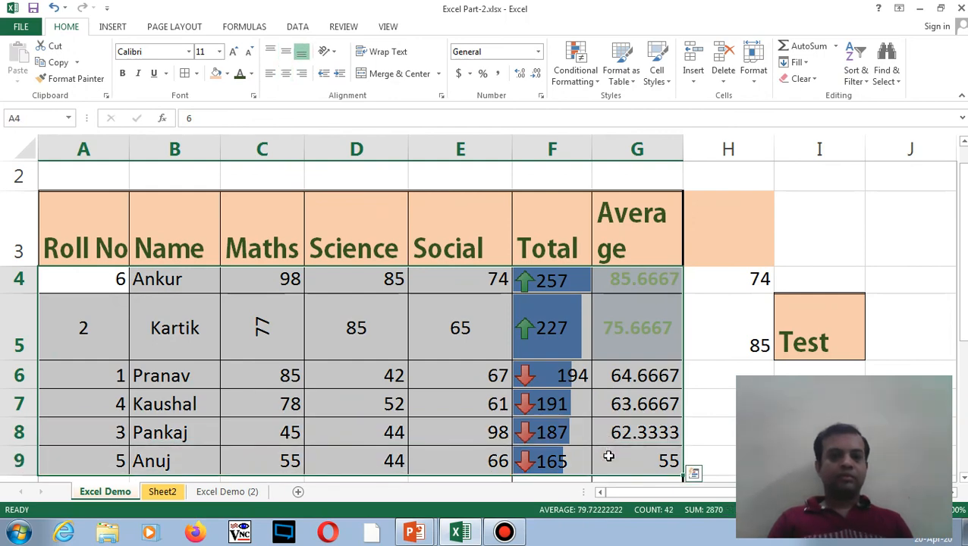
pyautogui.click(324, 388)
pyautogui.moveTo(83, 279); pyautogui.dragTo(512, 384)
pyautogui.click(350, 352)
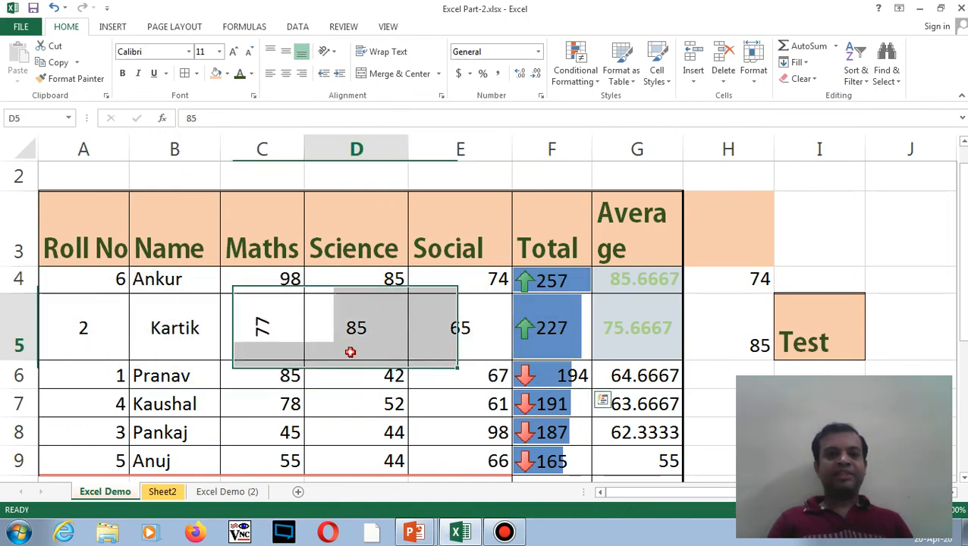
pyautogui.moveTo(162, 280); pyautogui.dragTo(573, 411)
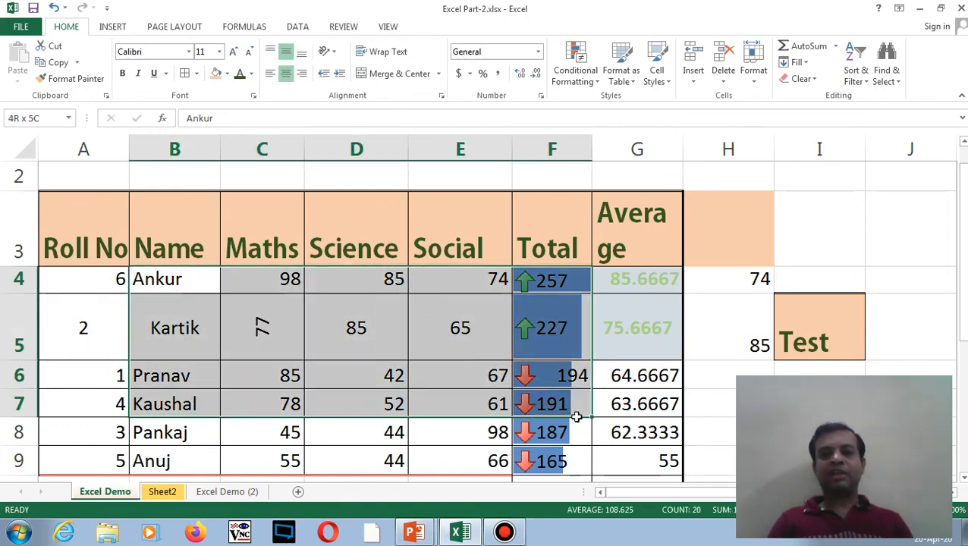
pyautogui.moveTo(175, 232); pyautogui.dragTo(683, 464)
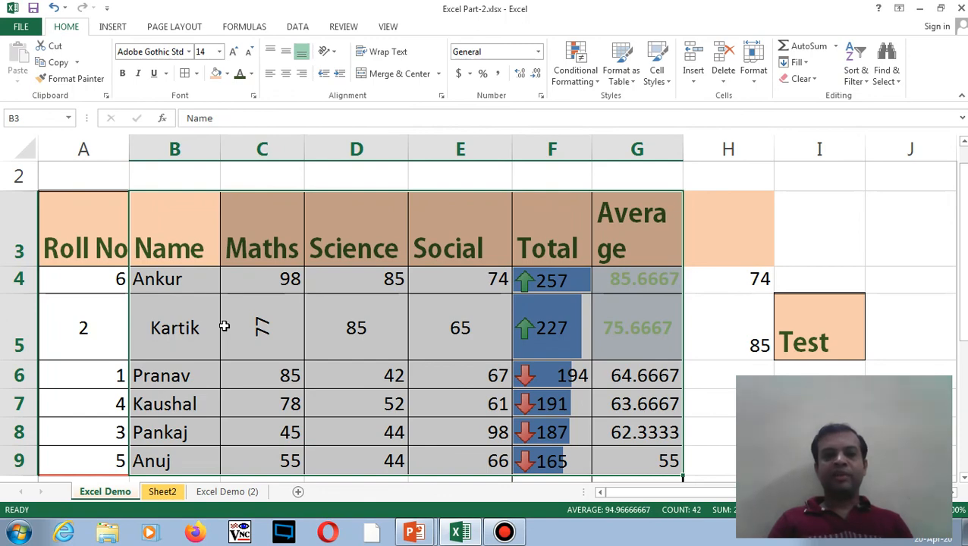
pyautogui.click(176, 317)
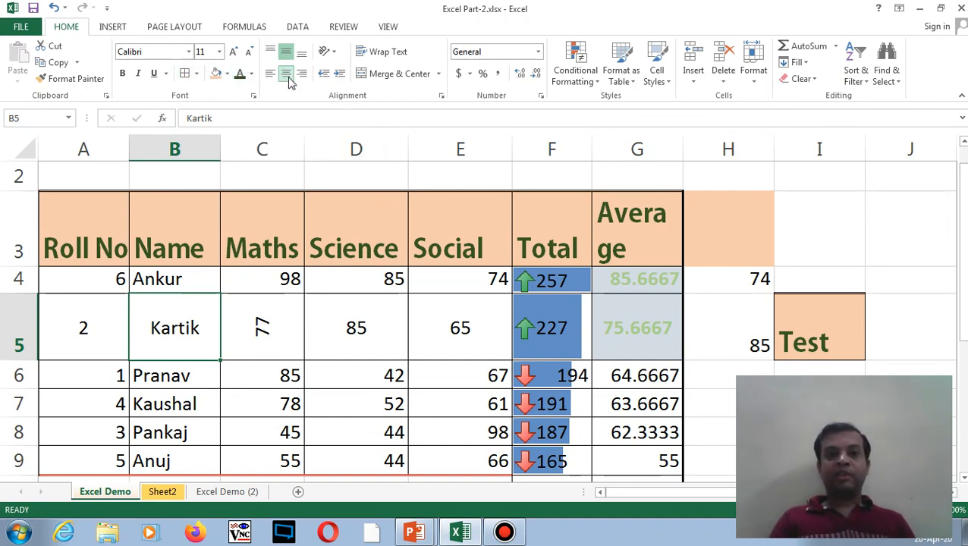
pyautogui.click(332, 55)
pyautogui.click(336, 58)
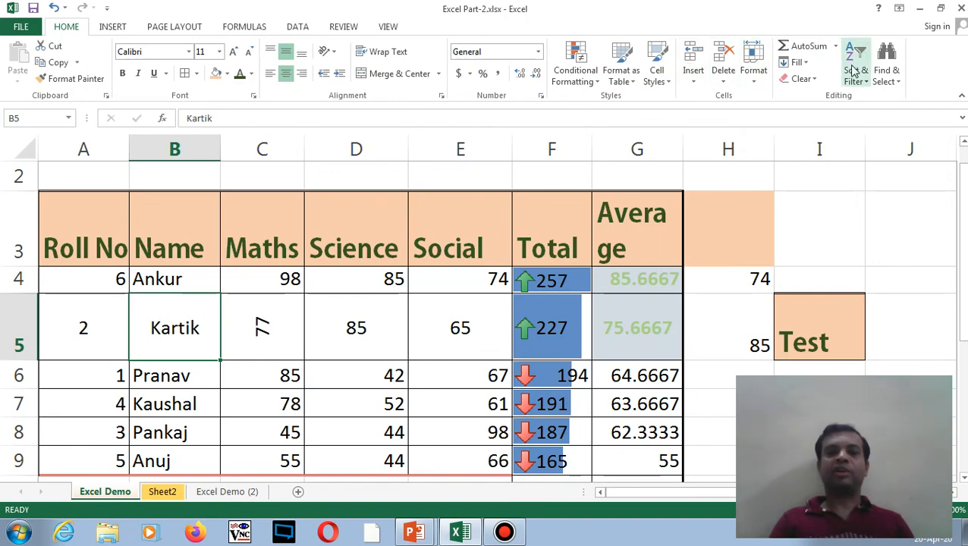
pyautogui.click(575, 226)
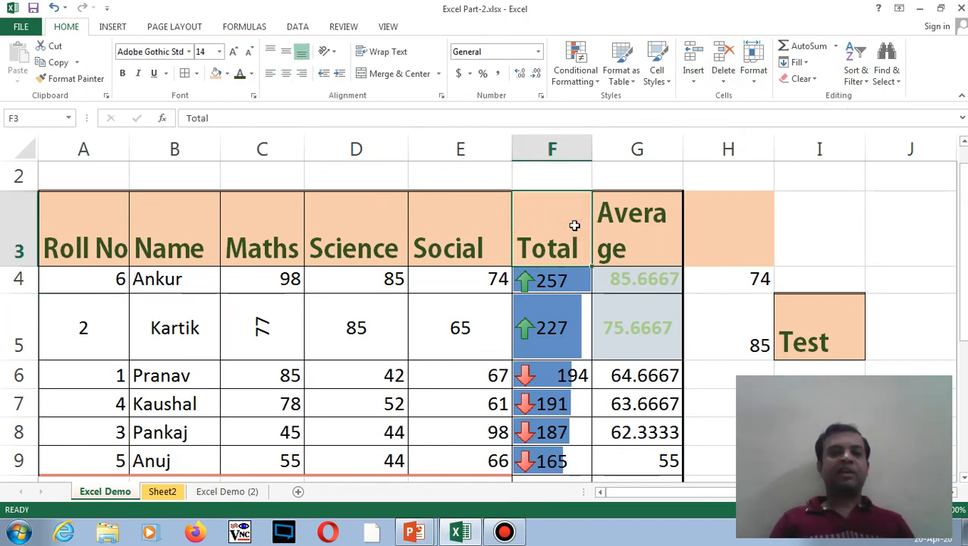